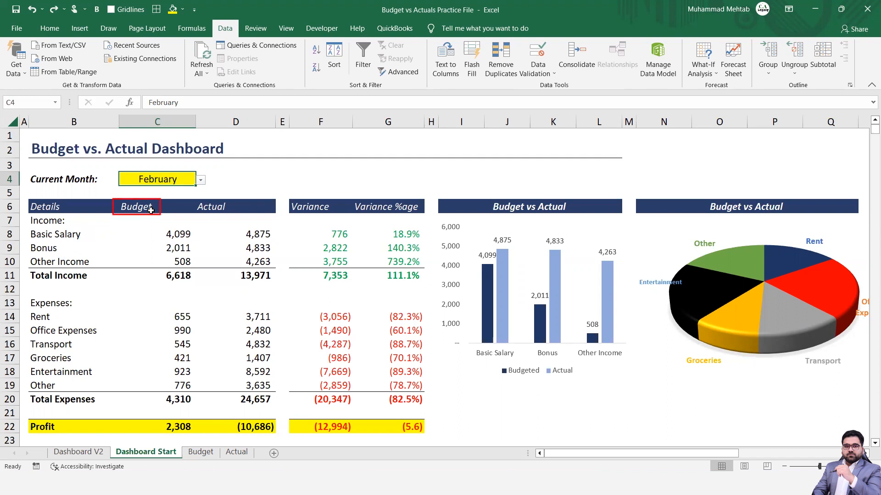
Set the current month in cell C4 of the Dashboard Start sheet to May.
{"action": "left_click", "coordinate": [220, 206]}
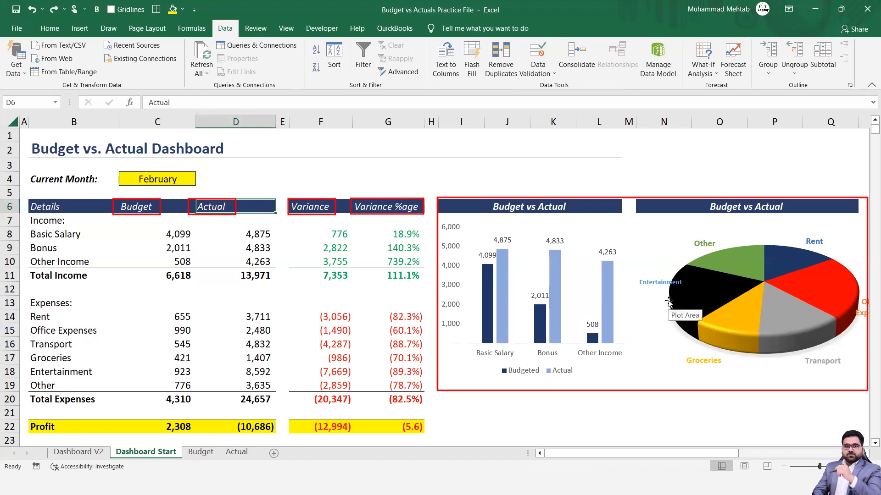
{"action": "left_click", "coordinate": [178, 176]}
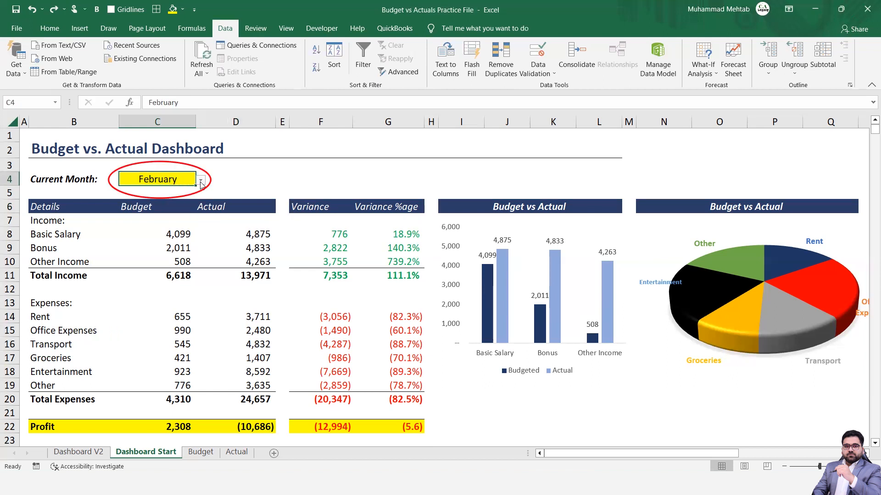
{"action": "scroll", "coordinate": [200, 185], "scroll_direction": "up", "scroll_amount": 1, "text": "ctrl"}
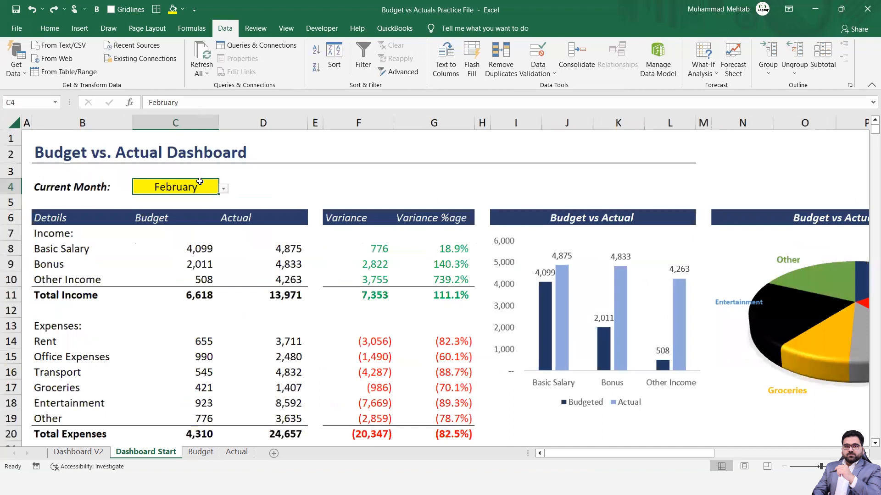
{"action": "left_click", "coordinate": [225, 191]}
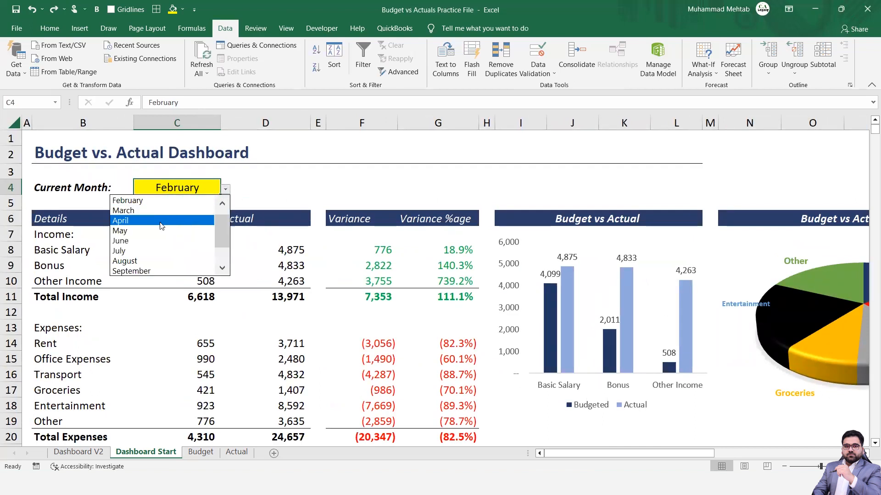
{"action": "left_click", "coordinate": [149, 231]}
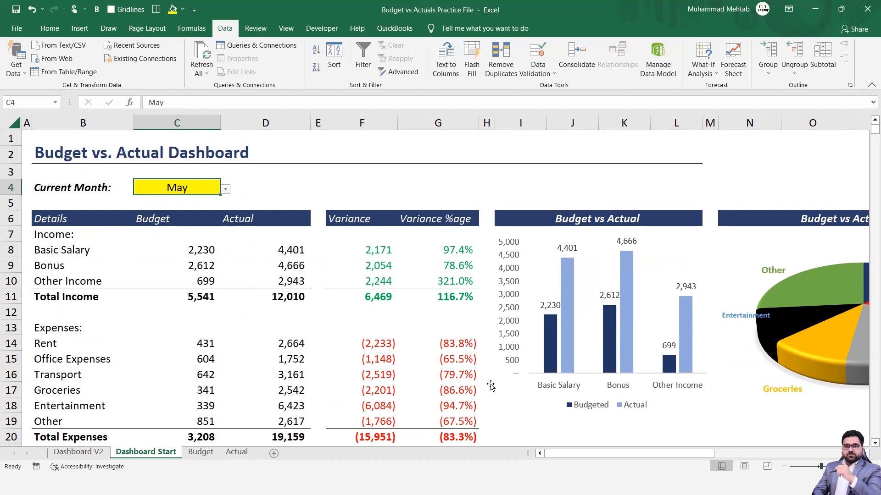
{"action": "scroll", "coordinate": [491, 385], "scroll_direction": "down", "scroll_amount": 1, "text": "ctrl"}
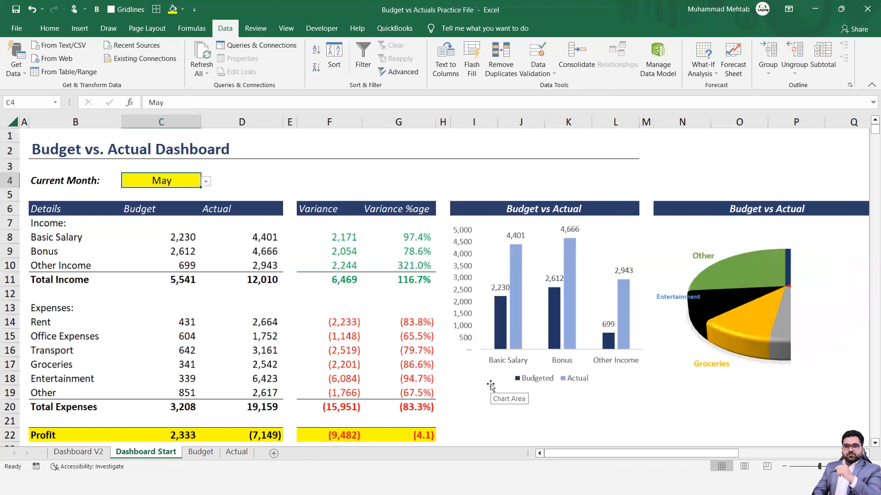
{"action": "scroll", "coordinate": [491, 386], "scroll_direction": "down", "scroll_amount": 1, "text": "ctrl"}
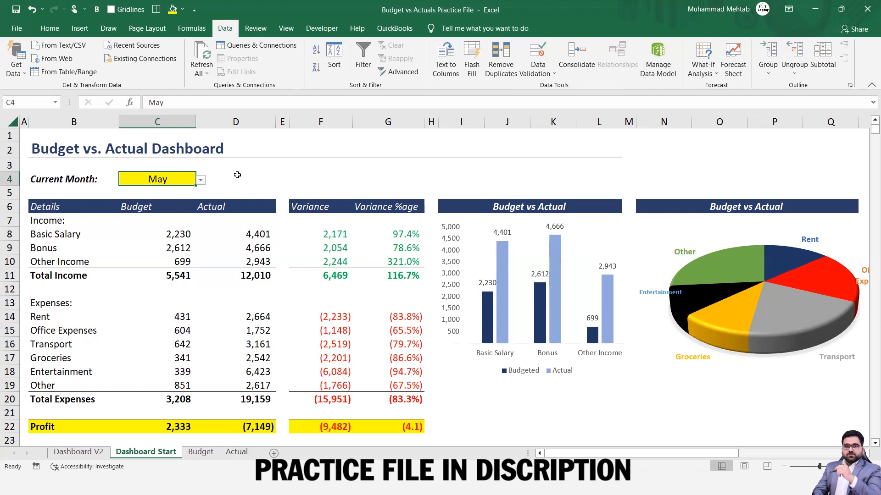
Examine the Budget sheet's layout and its January income entries, from the month header through the income rows.
{"action": "left_click", "coordinate": [212, 453]}
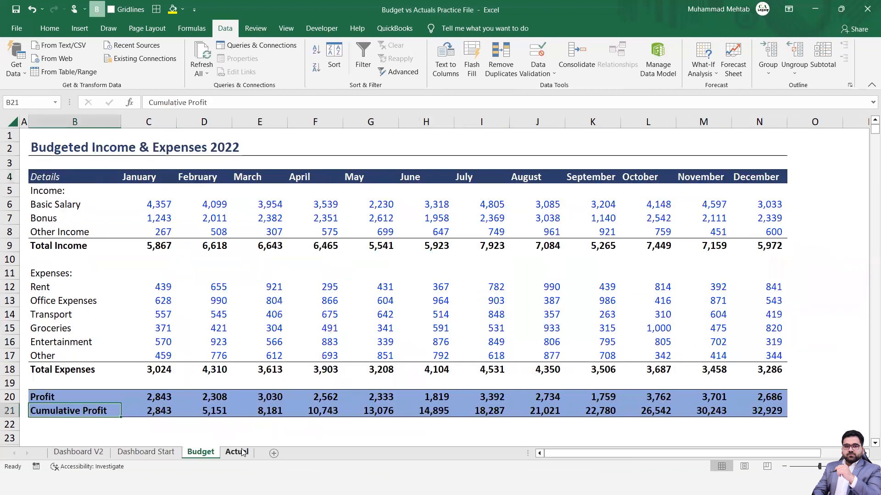
{"action": "left_click", "coordinate": [238, 453]}
{"action": "left_click", "coordinate": [212, 453]}
{"action": "left_click", "coordinate": [142, 174]}
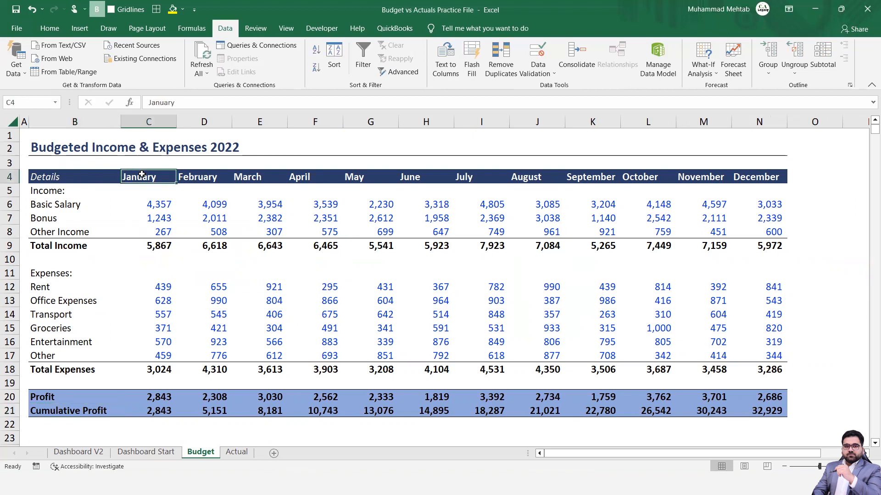
{"action": "key", "text": "Down"}
{"action": "key", "text": "Down"}
{"action": "key", "text": "Down"}
{"action": "key", "text": "Down"}
{"action": "key", "text": "Up"}
{"action": "key", "text": "Up"}
{"action": "key", "text": "Down"}
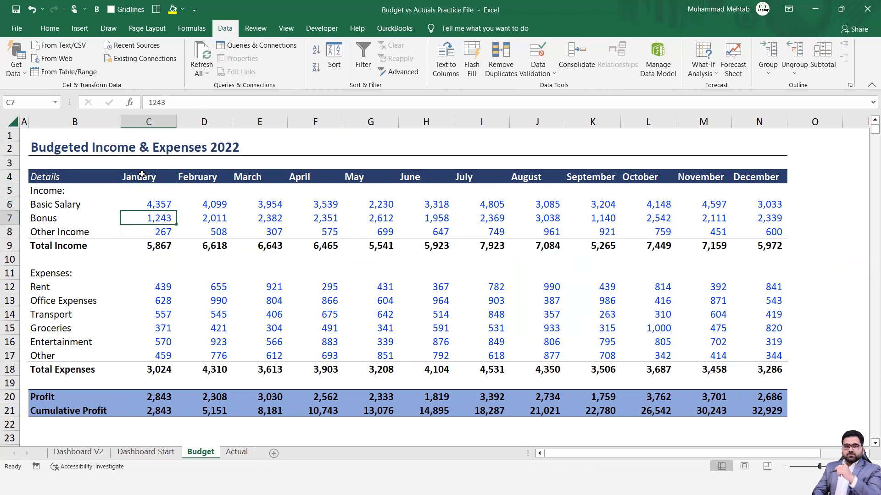
Examine the January expense entries on the Budget sheet, from Rent through Other.
{"action": "key", "text": "Down"}
{"action": "key", "text": "Down"}
{"action": "key", "text": "Down"}
{"action": "key", "text": "Down"}
{"action": "key", "text": "Down"}
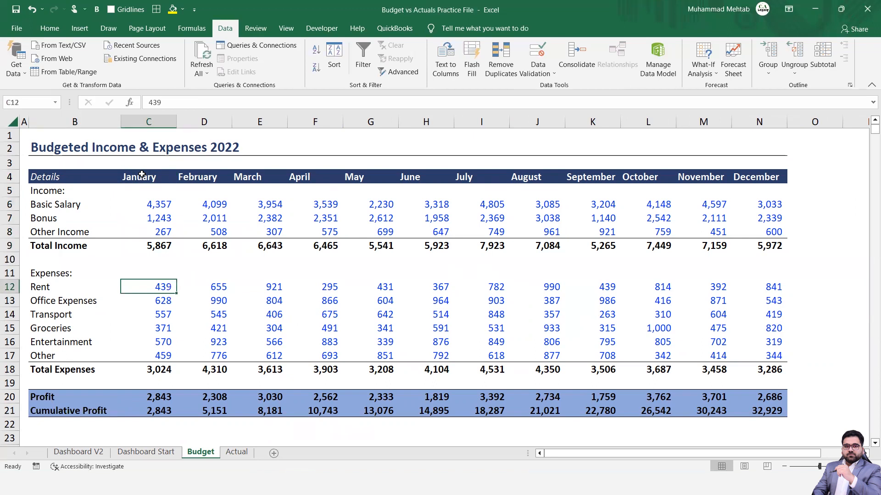
{"action": "key", "text": "Down"}
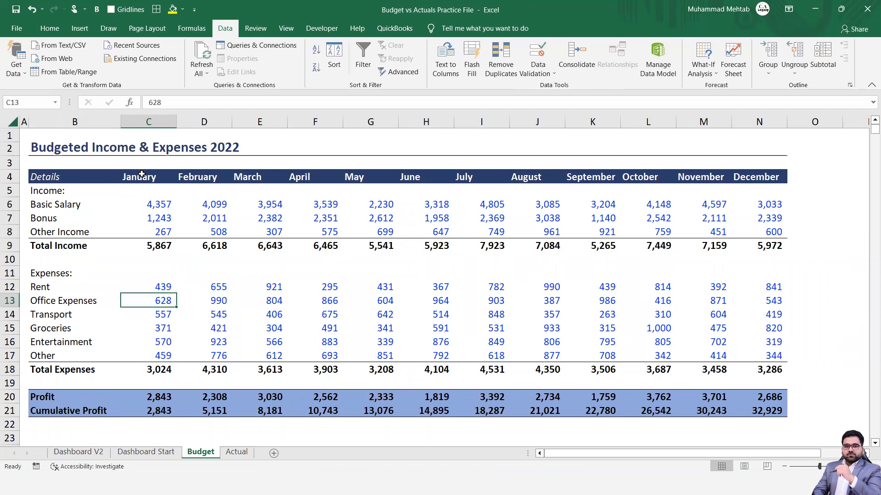
{"action": "key", "text": "Down"}
{"action": "key", "text": "Down"}
{"action": "key", "text": "Down"}
{"action": "key", "text": "Down"}
{"action": "key", "text": "Down"}
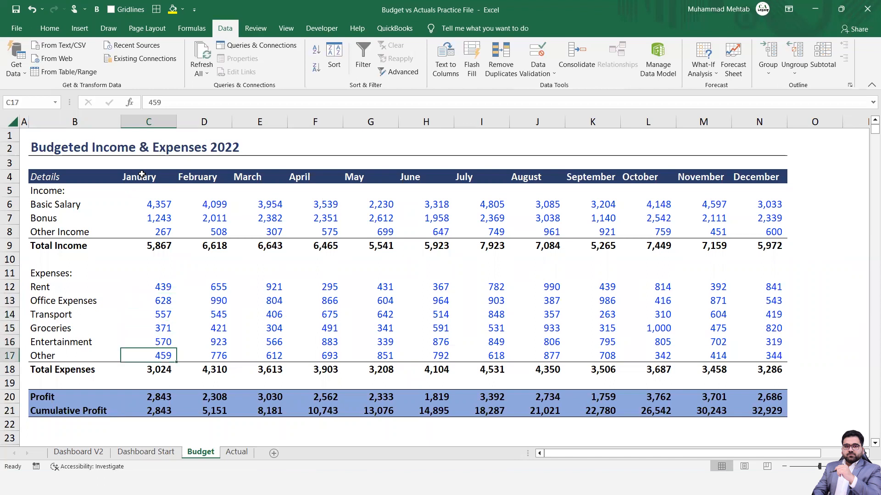
Review January's total expenses and the profit formula in C20 of the Budget sheet.
{"action": "key", "text": "Down"}
{"action": "key", "text": "Up"}
{"action": "key", "text": "Up"}
{"action": "key", "text": "Up"}
{"action": "key", "text": "Down"}
{"action": "key", "text": "Down"}
{"action": "key", "text": "Down"}
{"action": "key", "text": "Down"}
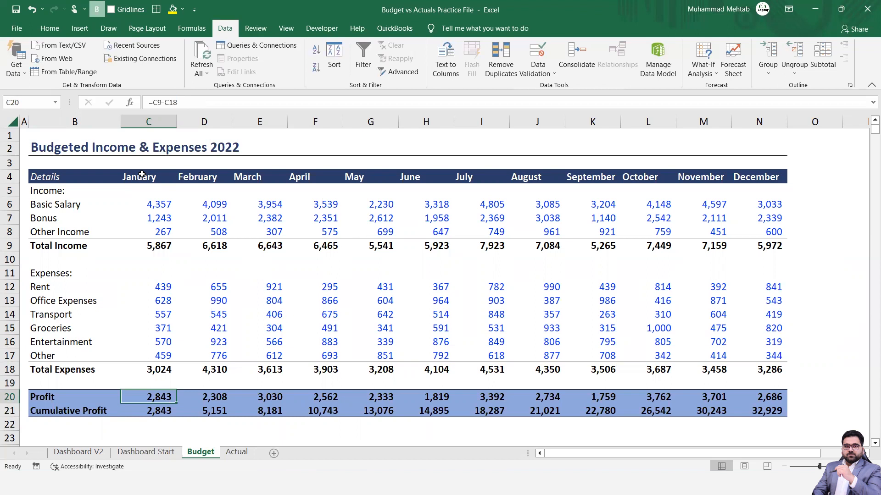
Review the transactions on the Actual sheet and select the full Categories list in H5:H13.
{"action": "key", "text": "ctrl+Page_Down"}
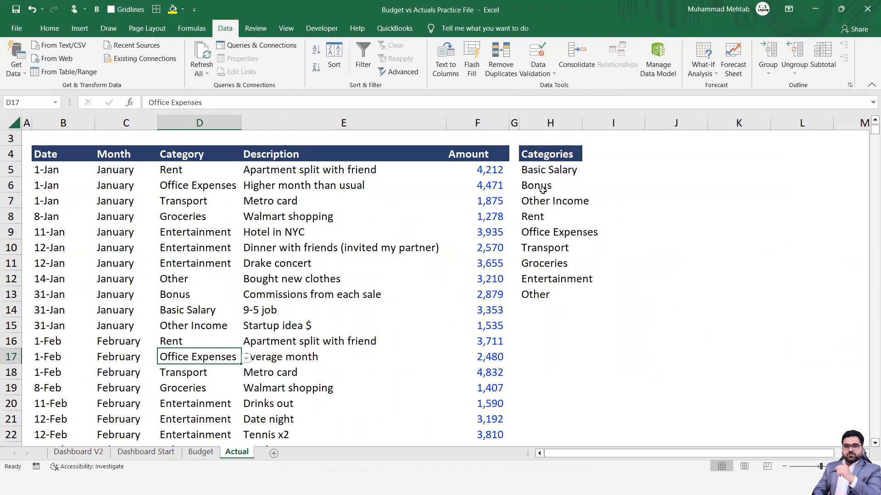
{"action": "left_click", "coordinate": [563, 167]}
{"action": "key", "text": "ctrl+shift+Down"}
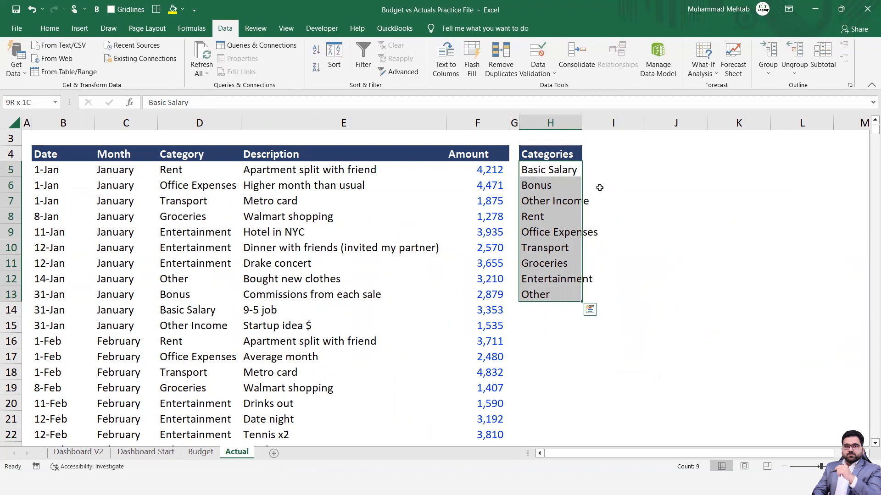
Enter the label "Current Month:" in cell B4 of the Dashboard V2 sheet.
{"action": "key", "text": "ctrl+Page_Up"}
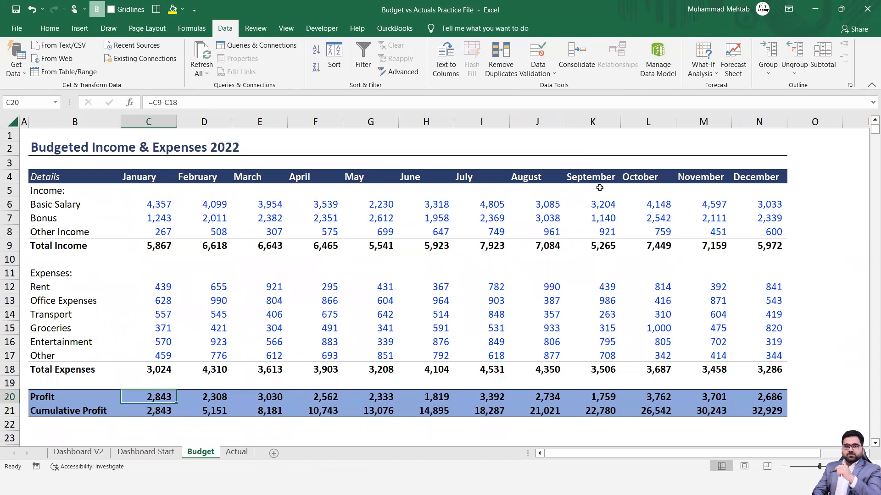
{"action": "key", "text": "ctrl+Page_Up"}
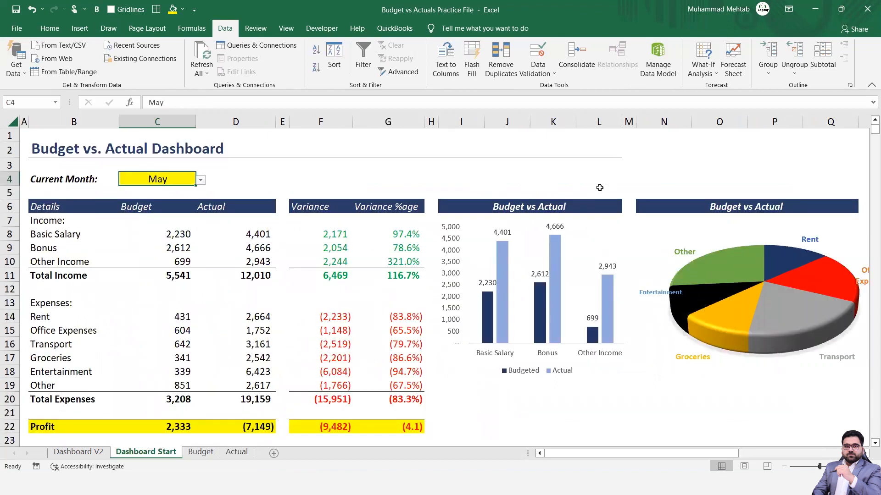
{"action": "key", "text": "ctrl+Page_Up"}
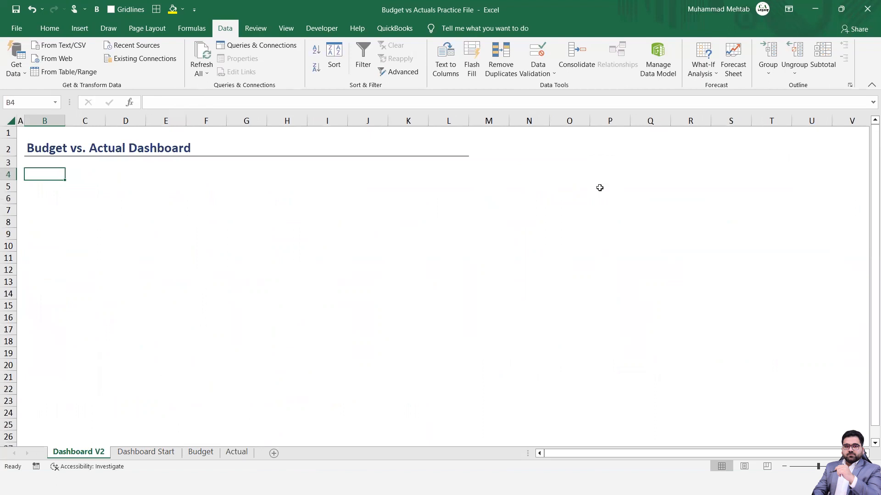
{"action": "key", "text": "Up"}
{"action": "key", "text": "Up"}
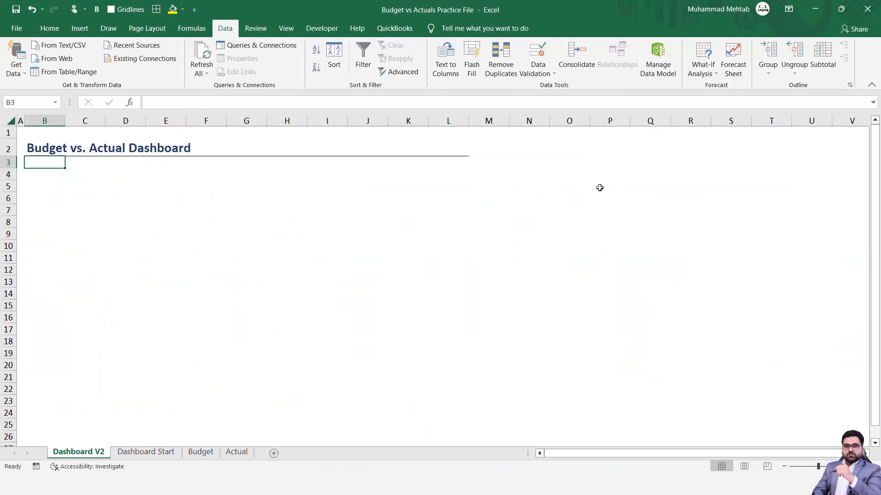
{"action": "key", "text": "Down"}
{"action": "key", "text": "Down"}
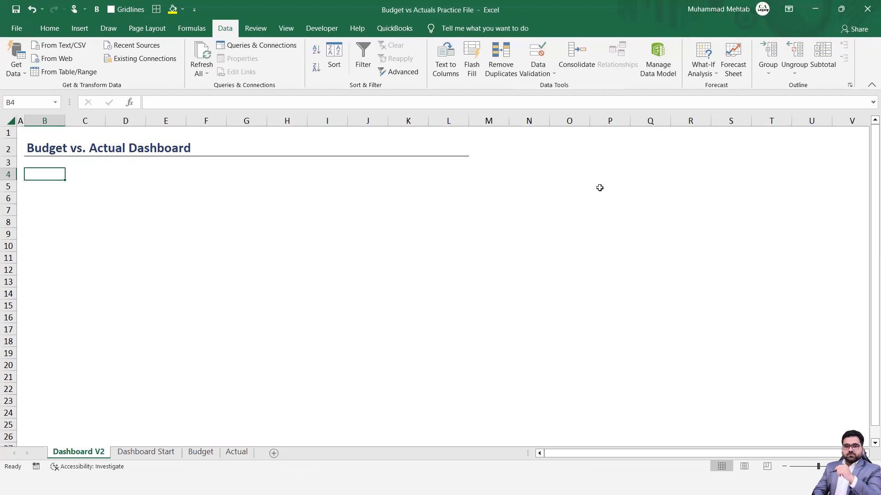
{"action": "type", "text": "Curr"}
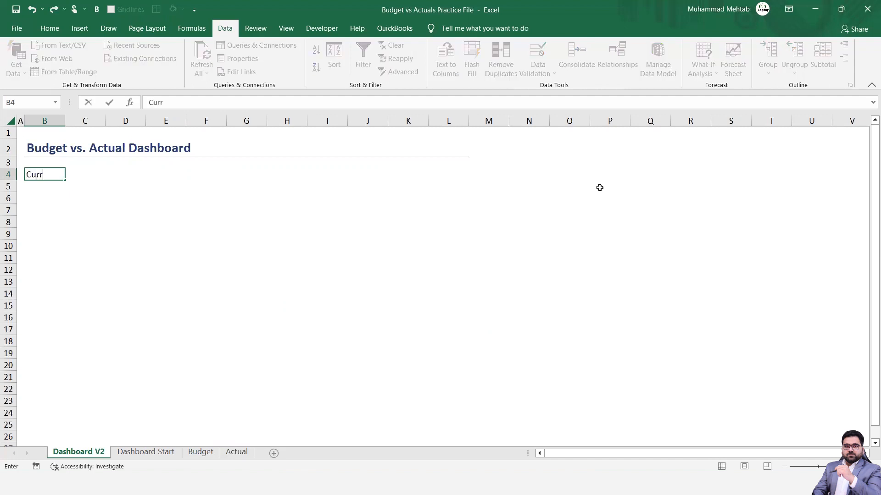
{"action": "type", "text": "ent Month:"}
{"action": "key", "text": "Return"}
{"action": "key", "text": "Up"}
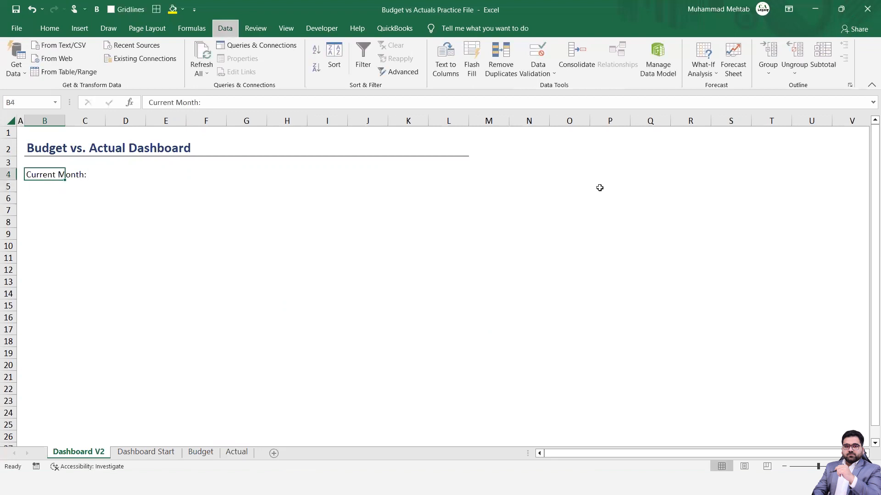
AutoFit the width of column B to the "Current Month:" label.
{"action": "key", "text": "alt+h"}
{"action": "key", "text": "o"}
{"action": "key", "text": "i"}
{"action": "key", "text": "Right"}
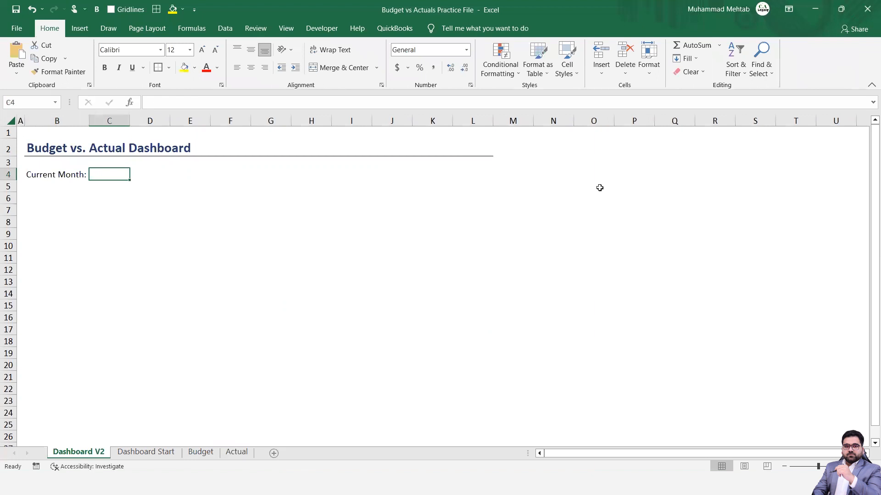
Format the "Current Month:" label in B4 as bold and italic.
{"action": "key", "text": "Left"}
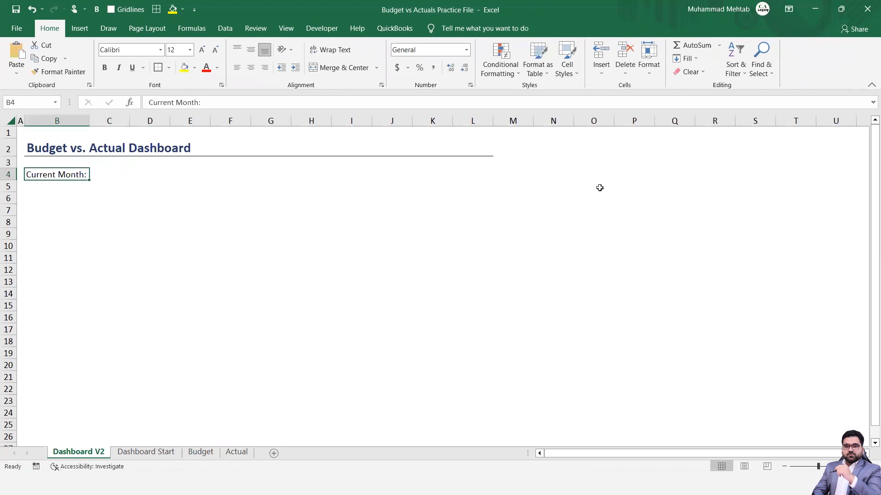
{"action": "key", "text": "ctrl+b"}
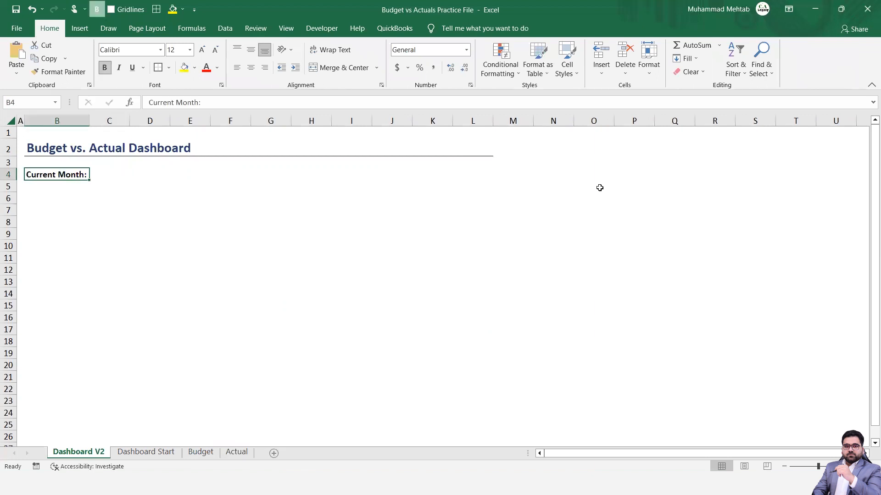
{"action": "key", "text": "ctrl+i"}
{"action": "key", "text": "alt"}
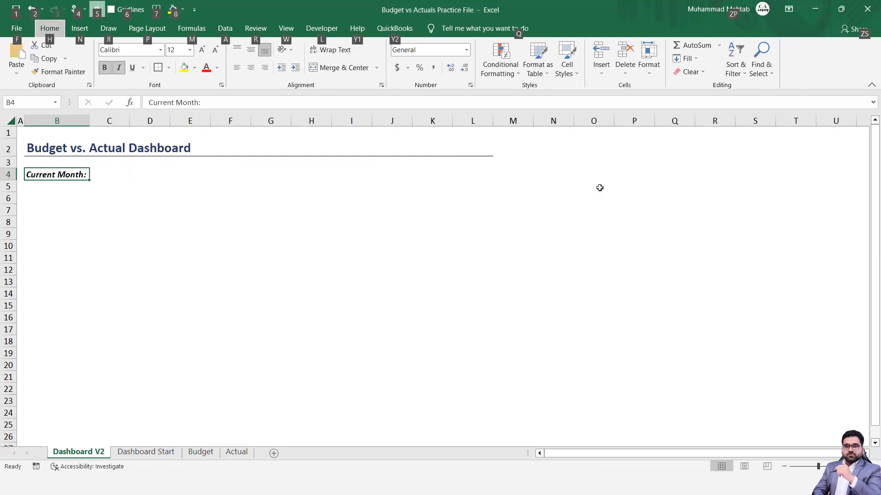
{"action": "key", "text": "Down"}
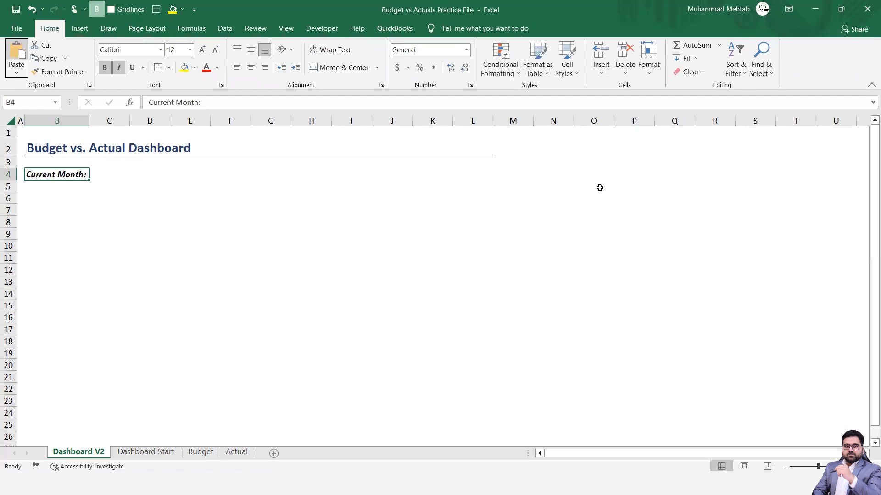
{"action": "left_click", "coordinate": [402, 214]}
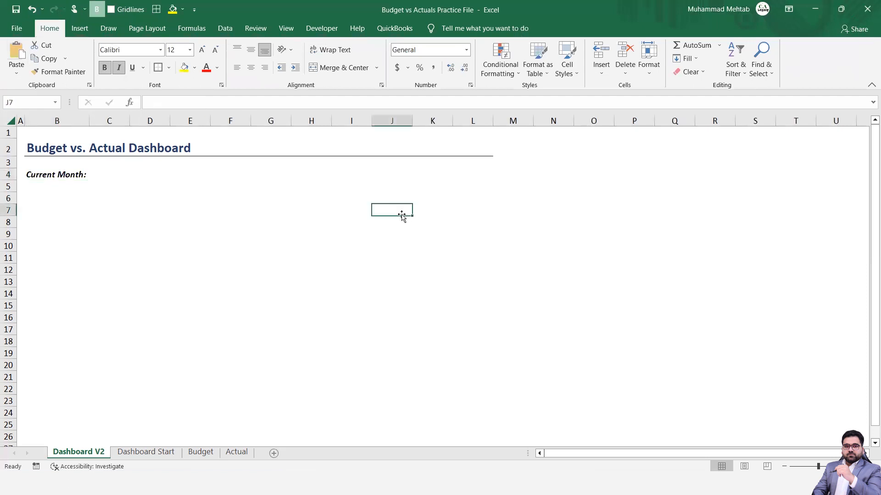
Fill cell C4 beside the "Current Month:" label with yellow and add a border around it.
{"action": "scroll", "coordinate": [401, 214], "scroll_direction": "up", "scroll_amount": 1}
{"action": "scroll", "coordinate": [401, 214], "scroll_direction": "up", "scroll_amount": 1}
{"action": "key", "text": "Left"}
{"action": "key", "text": "Left"}
{"action": "key", "text": "Left"}
{"action": "key", "text": "Left"}
{"action": "key", "text": "Left"}
{"action": "key", "text": "Left"}
{"action": "key", "text": "Left"}
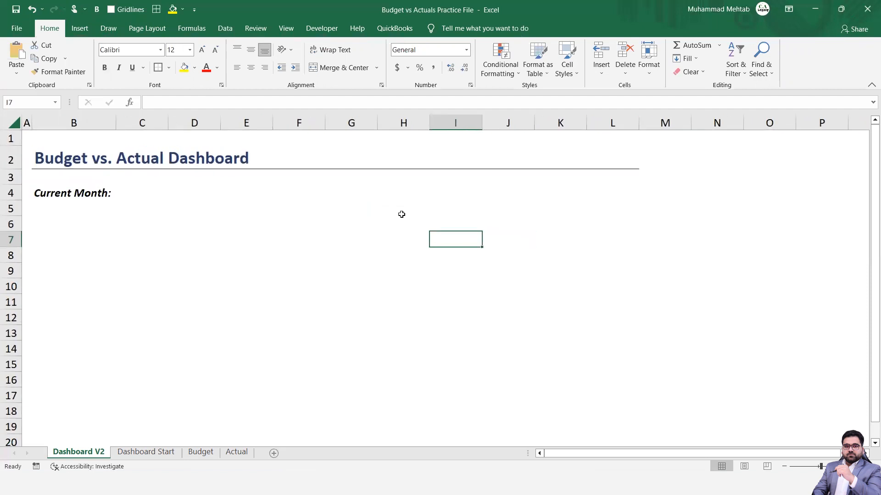
{"action": "key", "text": "Up"}
{"action": "key", "text": "Up"}
{"action": "key", "text": "Up"}
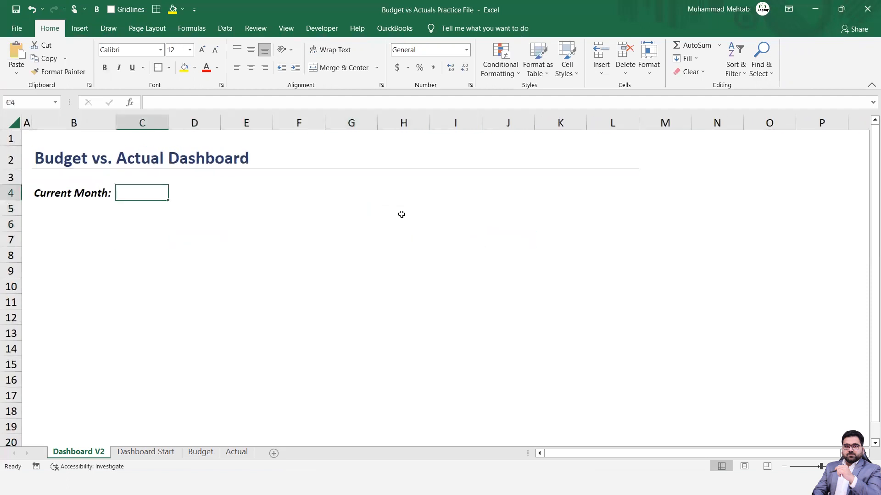
{"action": "left_click", "coordinate": [184, 68]}
{"action": "left_click", "coordinate": [159, 67]}
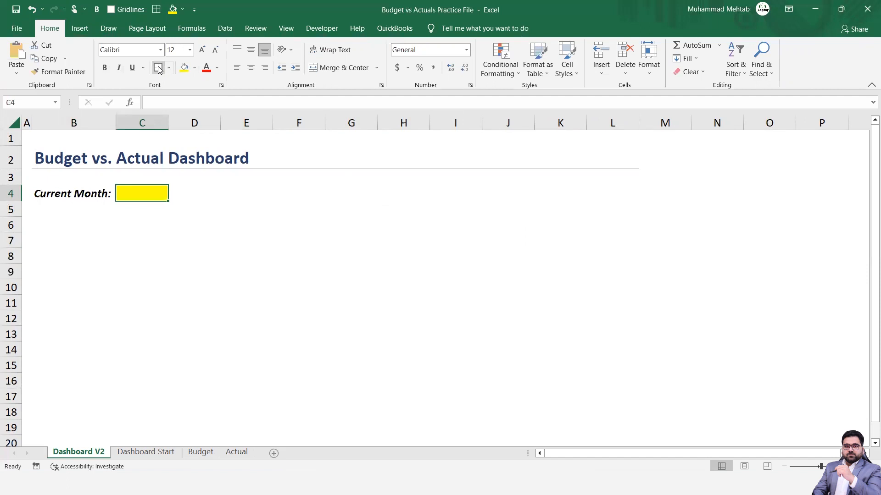
Add a list data validation to cell C4 with the Budget sheet's month headers, =Budget!$C$4:$N$4, as its source.
{"action": "left_click", "coordinate": [229, 29]}
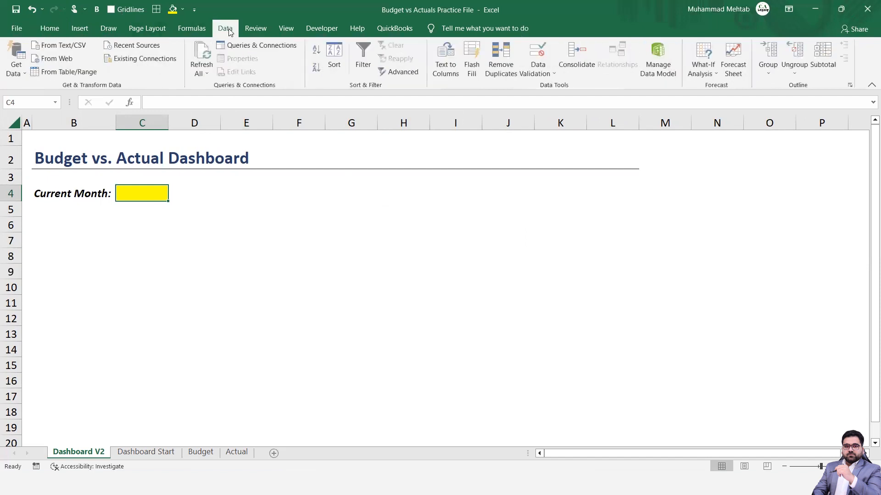
{"action": "left_click", "coordinate": [539, 73]}
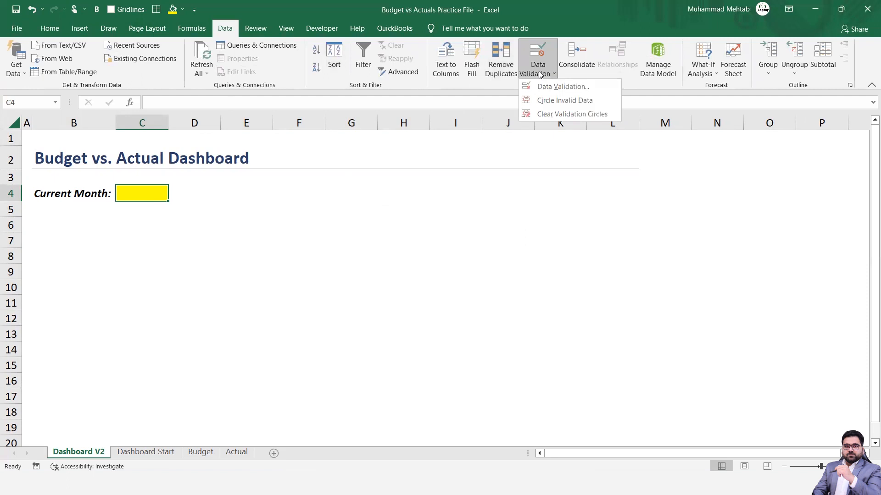
{"action": "left_click", "coordinate": [558, 87]}
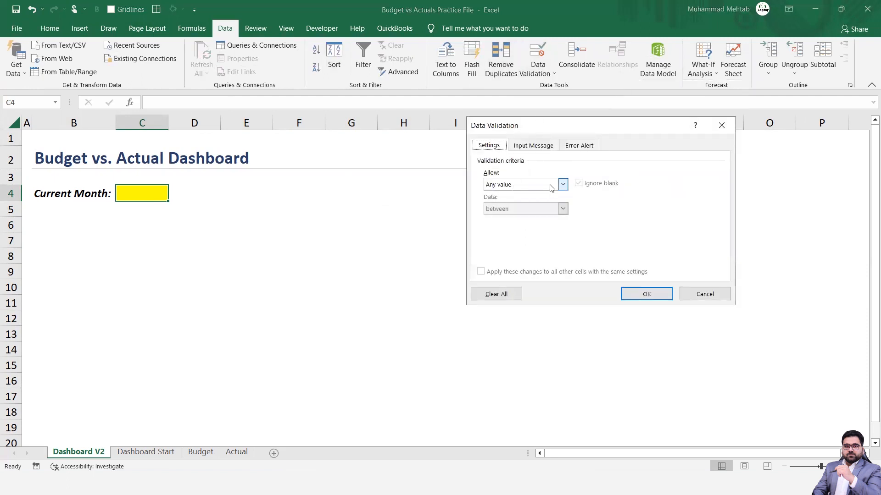
{"action": "left_click", "coordinate": [563, 184]}
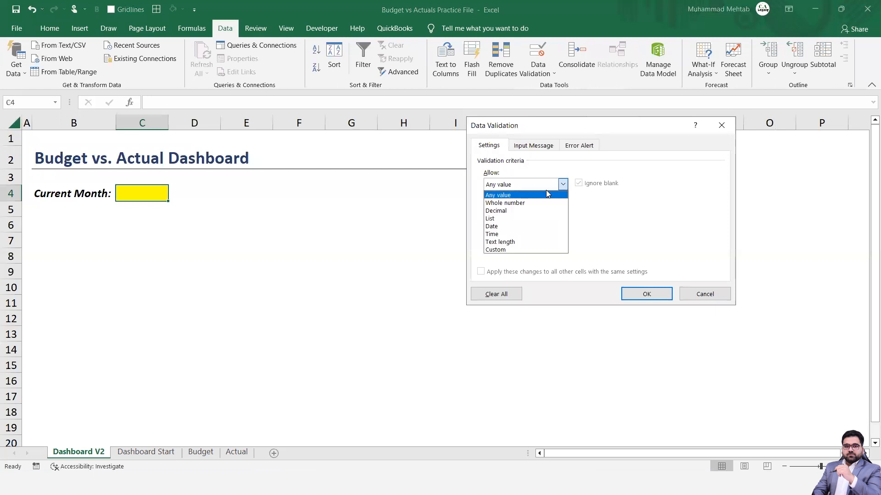
{"action": "left_click", "coordinate": [500, 220]}
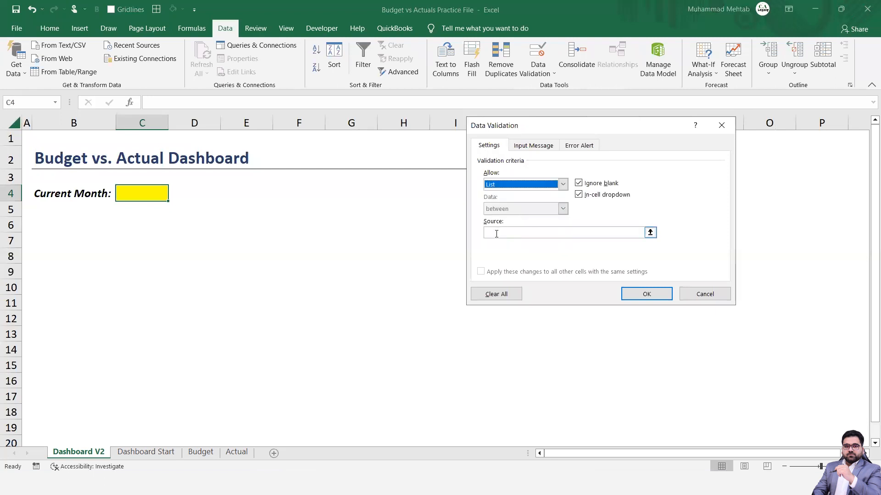
{"action": "left_click", "coordinate": [496, 234]}
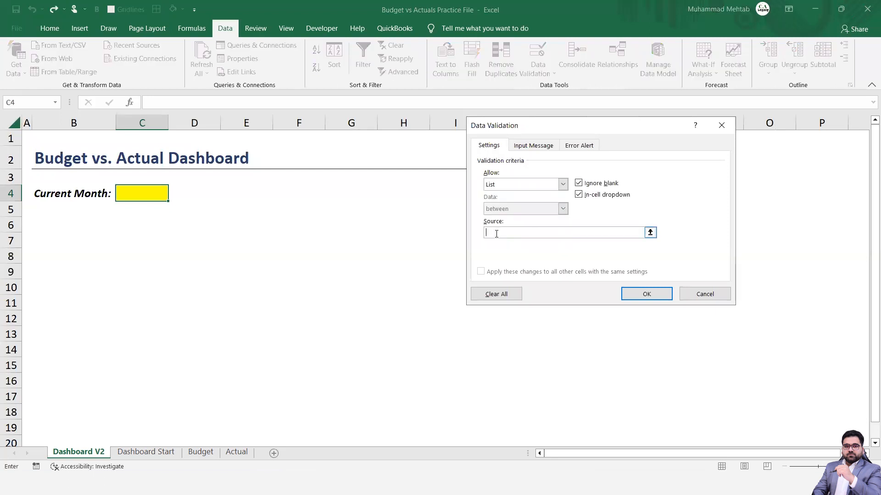
{"action": "left_click", "coordinate": [200, 453]}
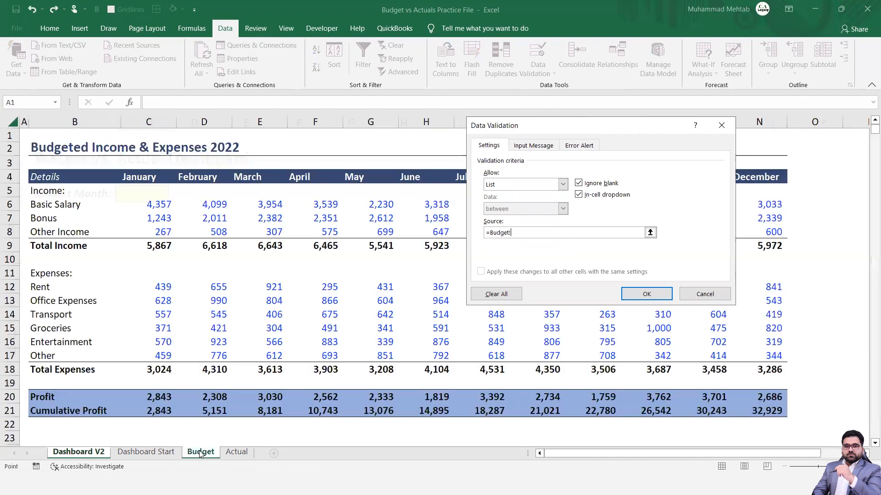
{"action": "left_click", "coordinate": [144, 178]}
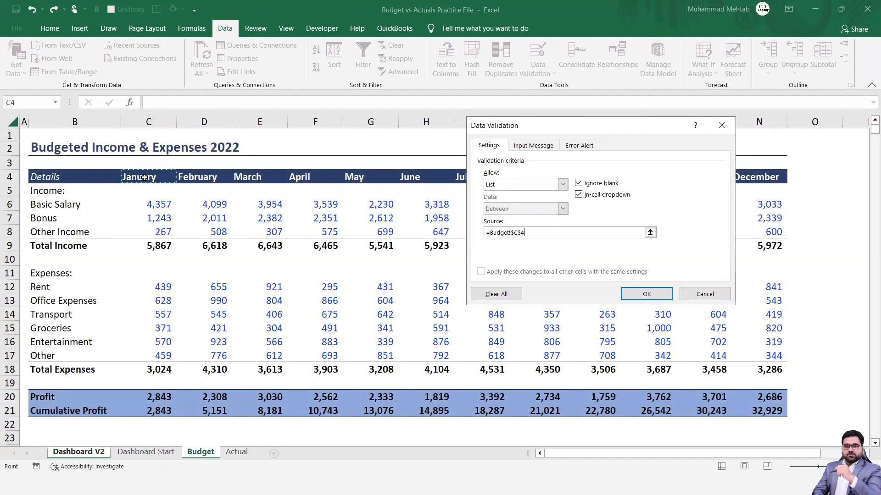
{"action": "key", "text": "ctrl+shift+Right"}
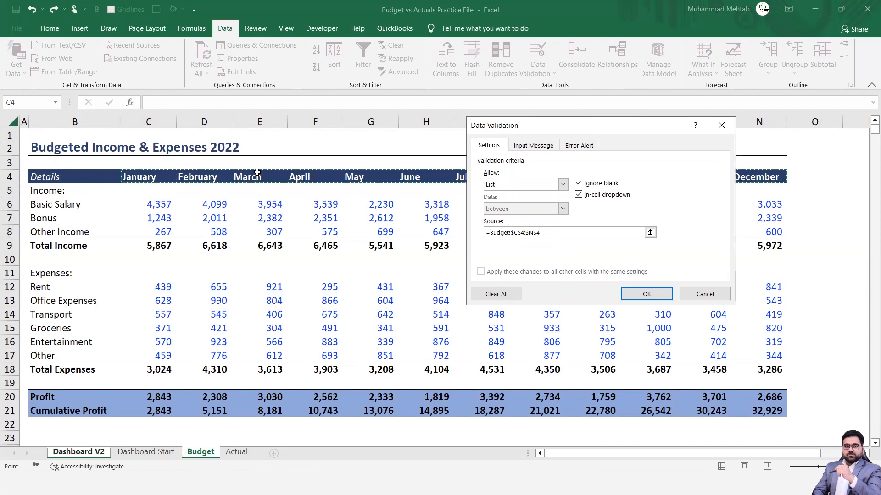
{"action": "left_click", "coordinate": [646, 294]}
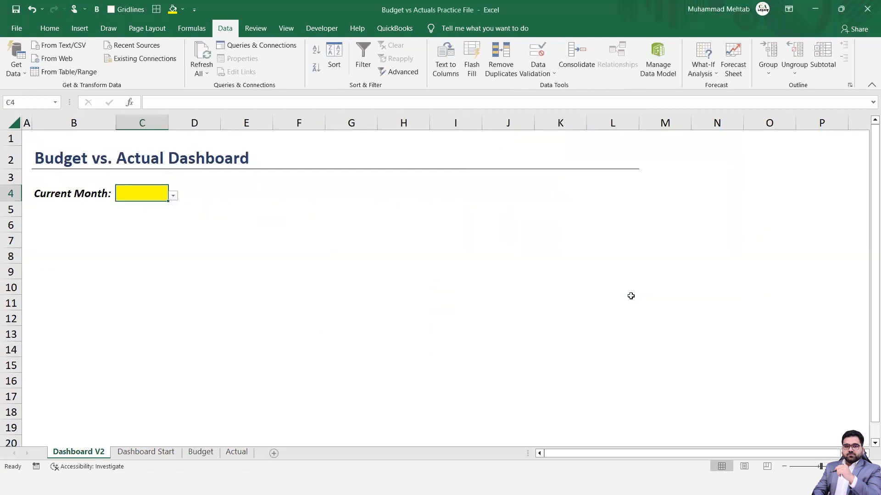
Choose March as the current month in cell C4.
{"action": "left_click", "coordinate": [173, 197]}
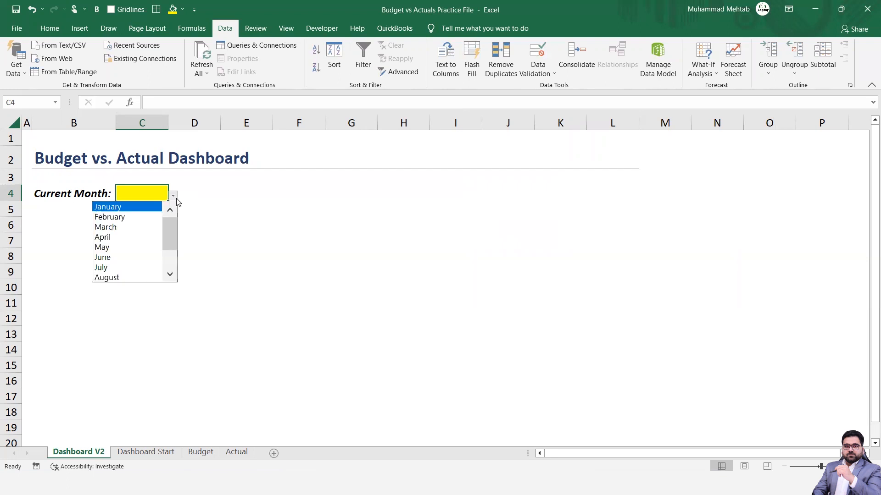
{"action": "mouse_move", "coordinate": [168, 222]}
{"action": "left_mouse_down"}
{"action": "mouse_move", "coordinate": [167, 243]}
{"action": "mouse_move", "coordinate": [167, 208]}
{"action": "left_mouse_up"}
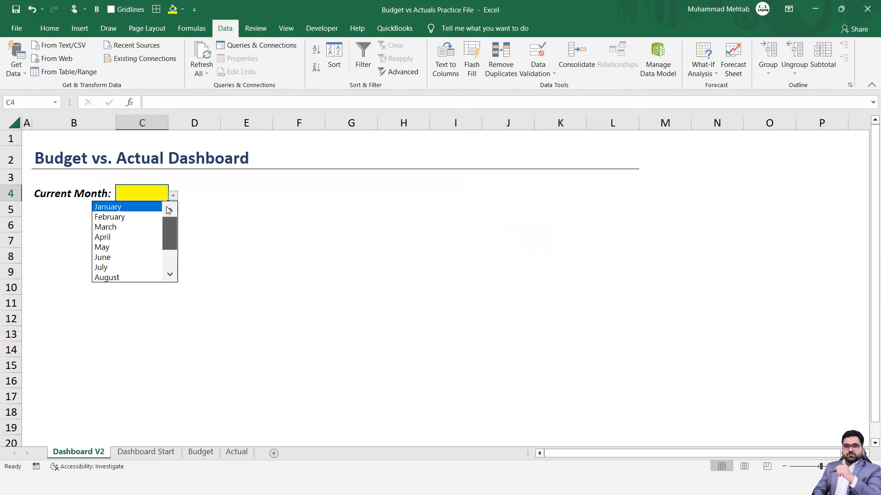
{"action": "left_click", "coordinate": [107, 227]}
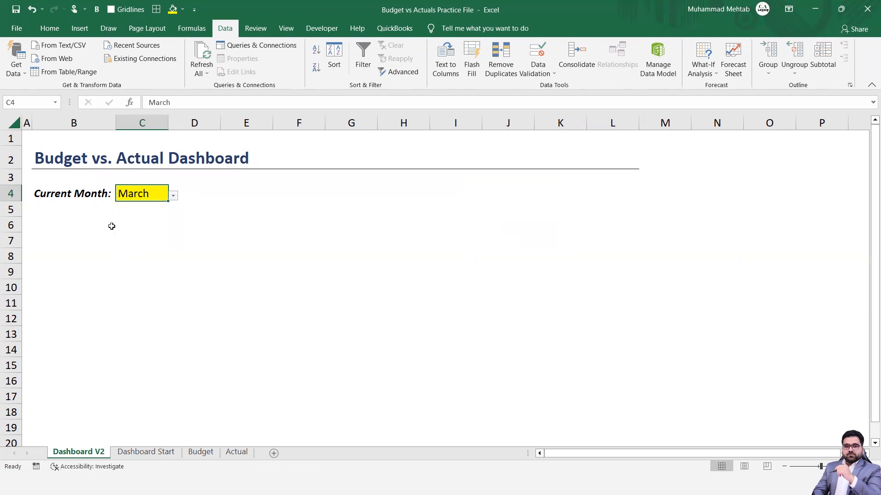
Copy the Details through Total Expenses labels (B4:B18) from the Budget sheet into the Dashboard V2 sheet starting at B6.
{"action": "key", "text": "Left"}
{"action": "key", "text": "Down"}
{"action": "key", "text": "Down"}
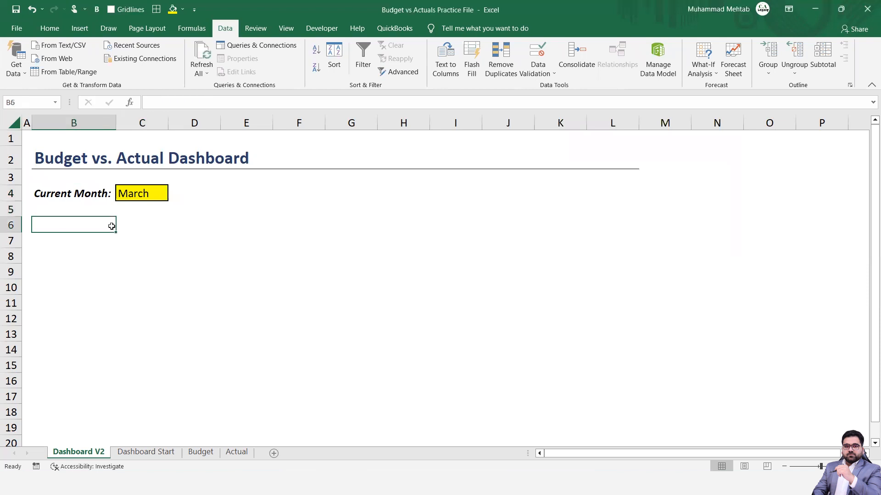
{"action": "key", "text": "ctrl+Page_Down"}
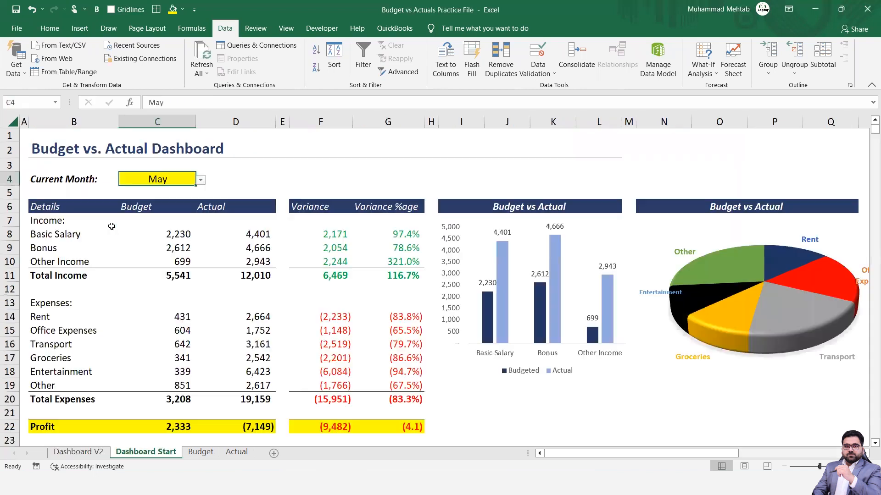
{"action": "key", "text": "ctrl+Page_Down"}
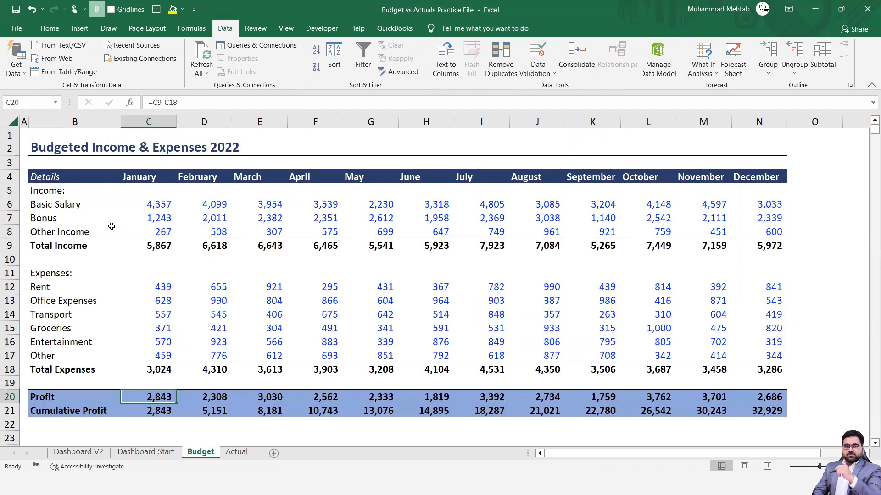
{"action": "left_click", "coordinate": [47, 178]}
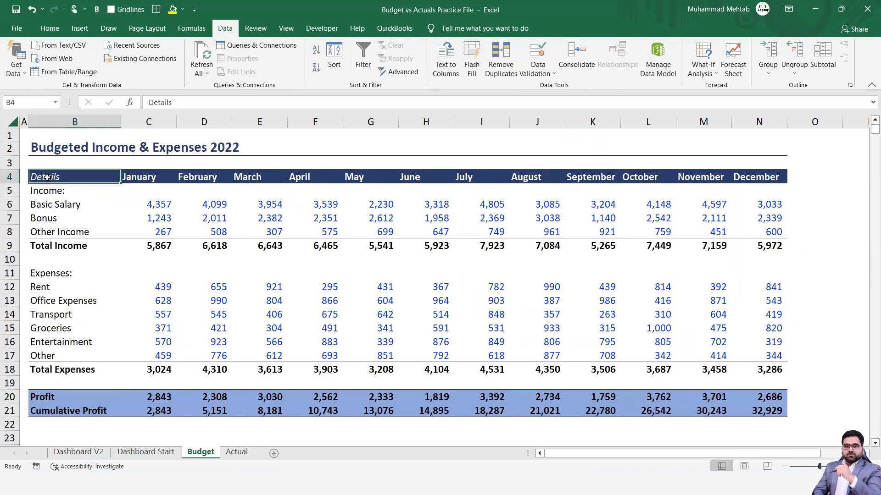
{"action": "key", "text": "shift+Down"}
{"action": "key", "text": "shift+Down"}
{"action": "key", "text": "shift+Down"}
{"action": "key", "text": "shift+Down"}
{"action": "key", "text": "shift+Down"}
{"action": "key", "text": "shift+Down"}
{"action": "key", "text": "shift+Down"}
{"action": "key", "text": "shift+Down"}
{"action": "key", "text": "shift+Down"}
{"action": "key", "text": "shift+Down"}
{"action": "key", "text": "shift+Down"}
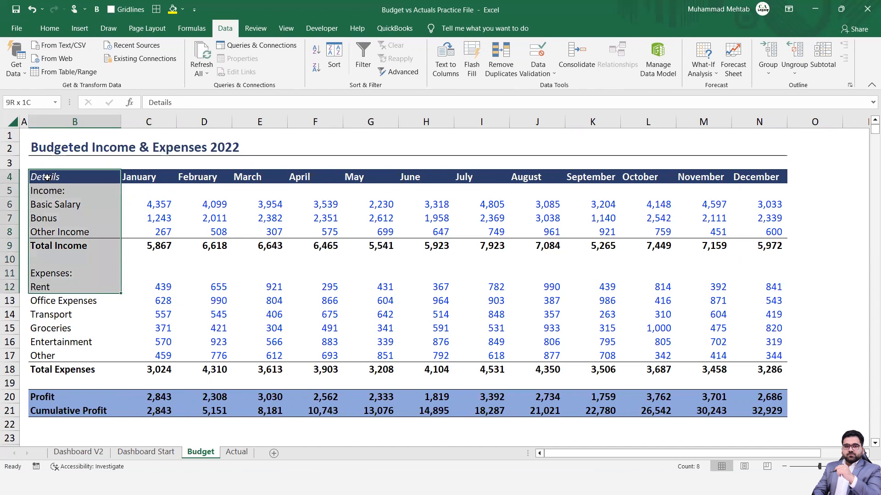
{"action": "key", "text": "shift+Down"}
{"action": "key", "text": "shift+Down"}
{"action": "key", "text": "shift+Down"}
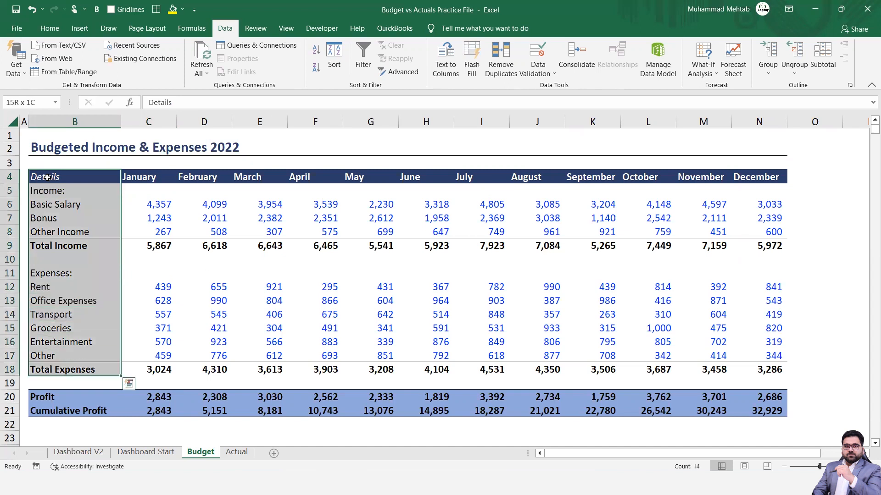
{"action": "key", "text": "ctrl+c"}
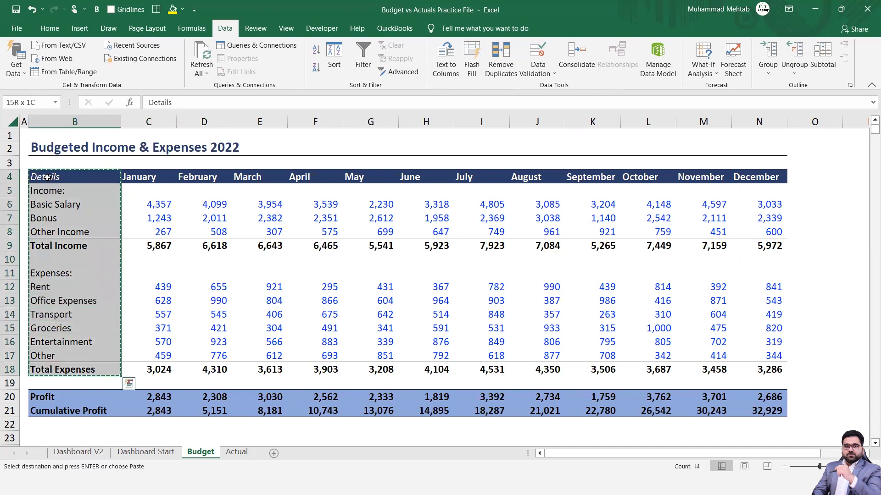
{"action": "key", "text": "ctrl+Page_Up"}
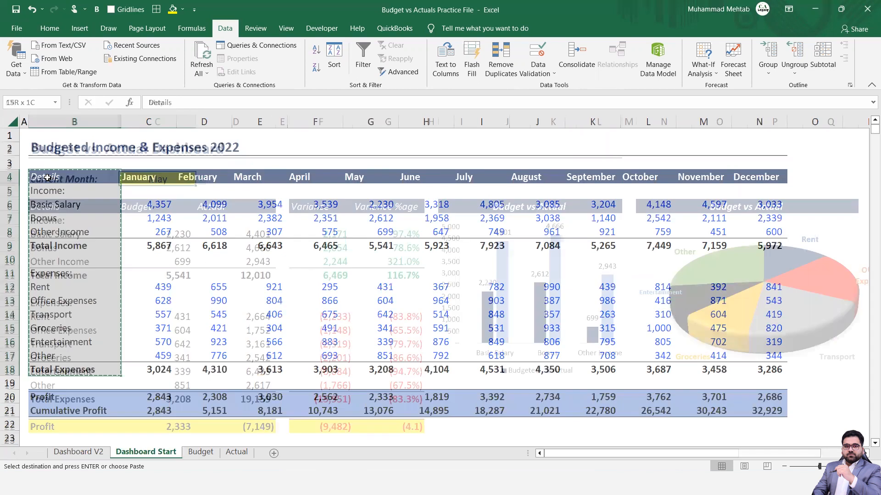
{"action": "key", "text": "ctrl+Page_Up"}
{"action": "key", "text": "ctrl+v"}
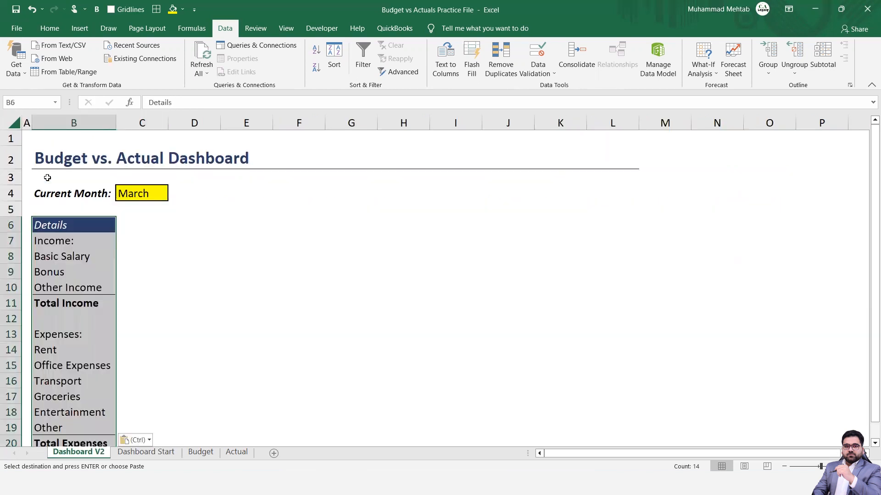
Widen column B of the Dashboard V2 sheet to leave spare room beside the row labels.
{"action": "key", "text": "alt+h"}
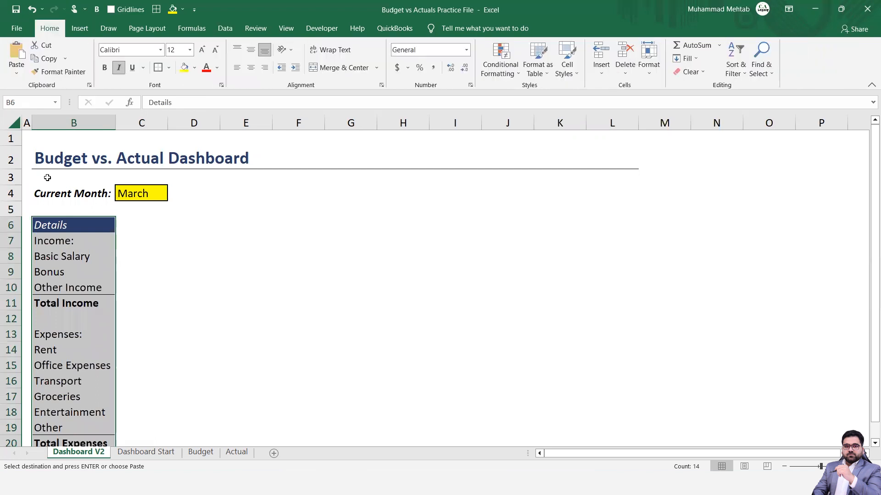
{"action": "key", "text": "Right"}
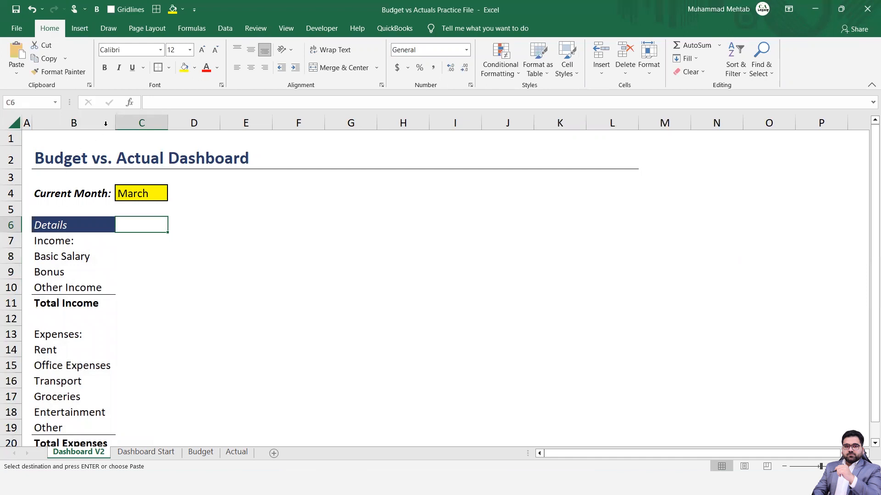
{"action": "left_click_drag", "start_coordinate": [114, 124], "coordinate": [162, 130]}
{"action": "key", "text": "Down"}
{"action": "key", "text": "Down"}
{"action": "key", "text": "Up"}
{"action": "key", "text": "Up"}
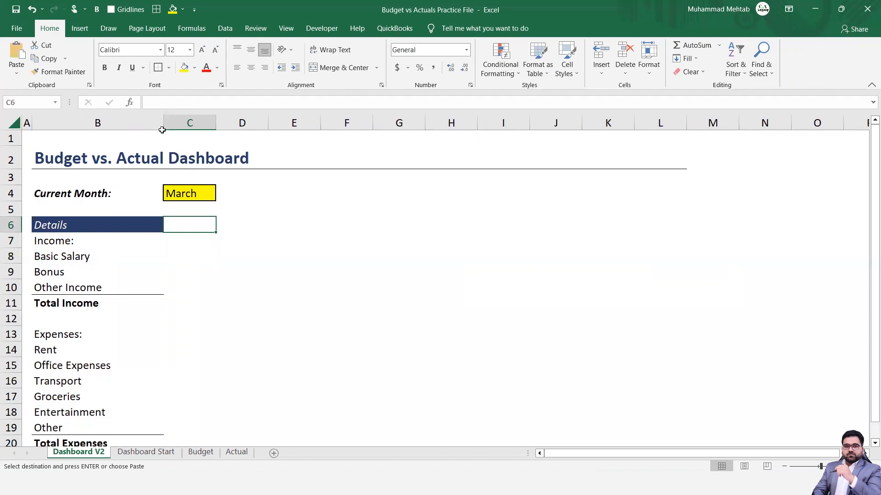
Copy the Details header's formatting from B6 to cells C6 and D6 with Format Painter.
{"action": "key", "text": "Left"}
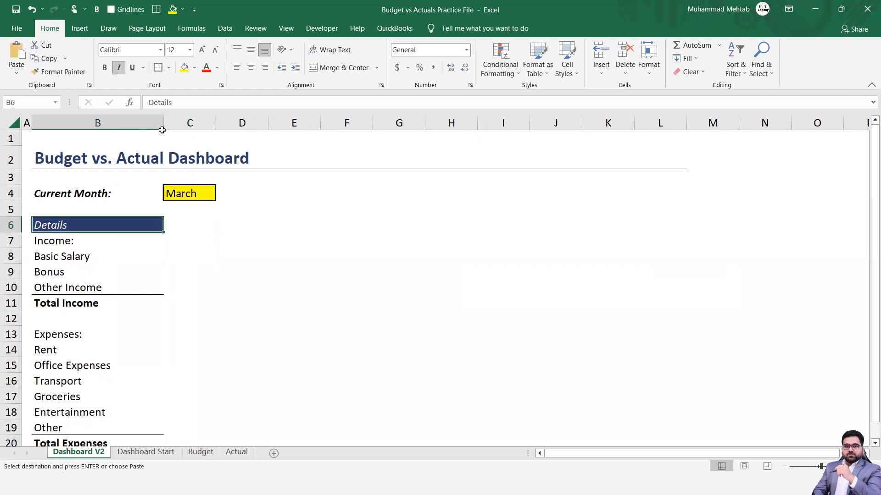
{"action": "left_click", "coordinate": [60, 71]}
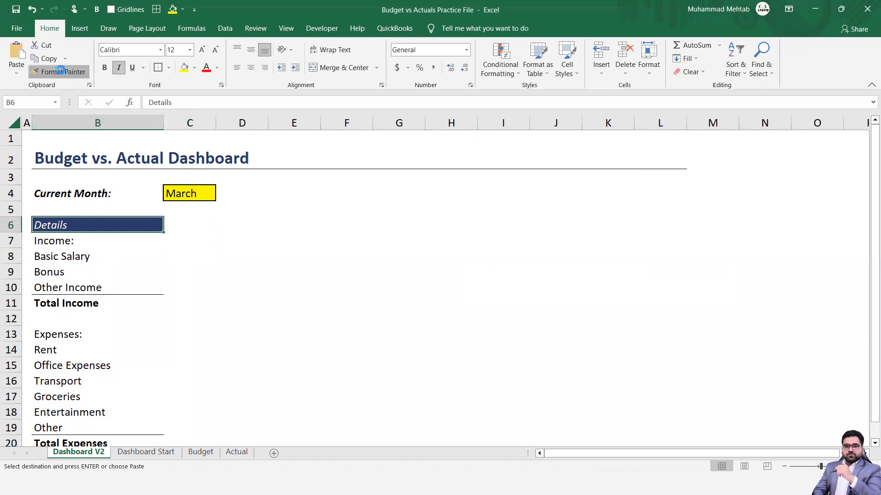
{"action": "left_click", "coordinate": [189, 223]}
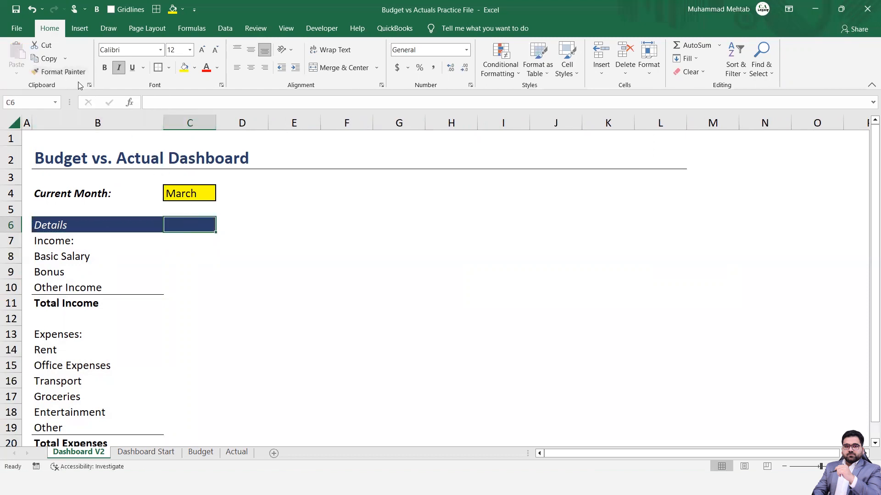
{"action": "left_click", "coordinate": [62, 72]}
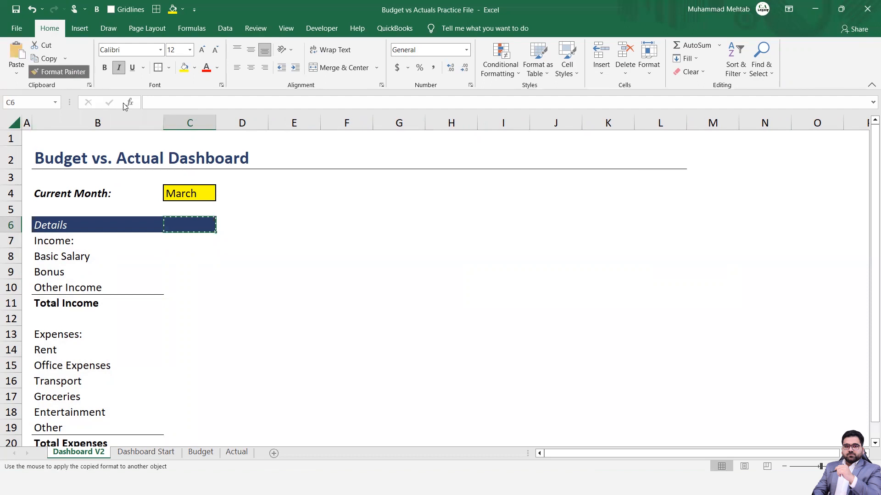
{"action": "left_click", "coordinate": [242, 222]}
Enter the column headings "Budgeted" in C6 and "Actual" in D6.
{"action": "key", "text": "Left"}
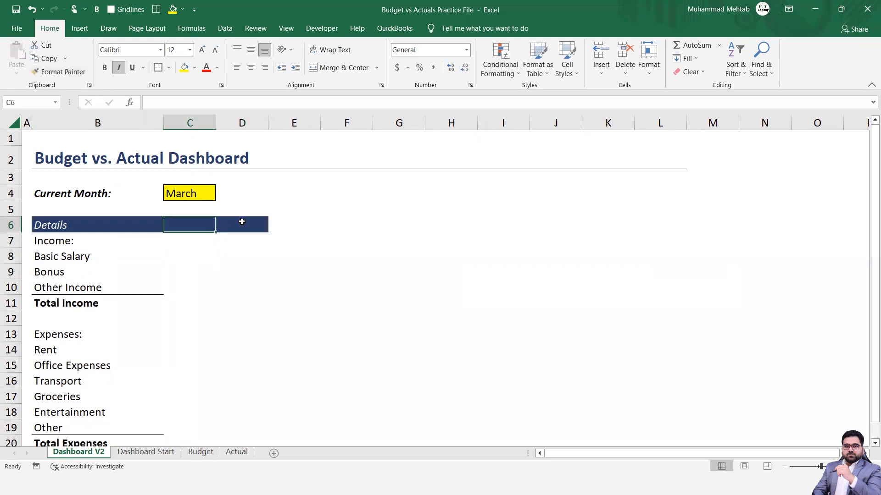
{"action": "type", "text": "B"}
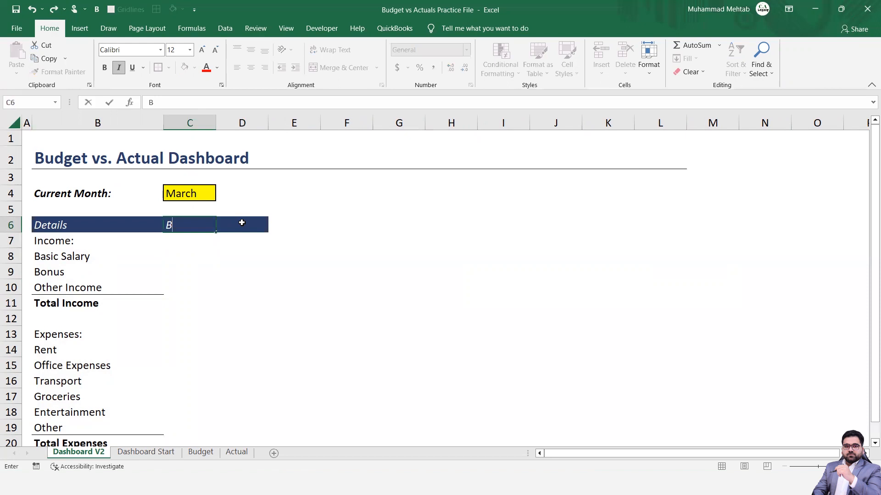
{"action": "type", "text": "udgeted"}
{"action": "key", "text": "Return"}
{"action": "left_click", "coordinate": [242, 222]}
{"action": "type", "text": "Actual"}
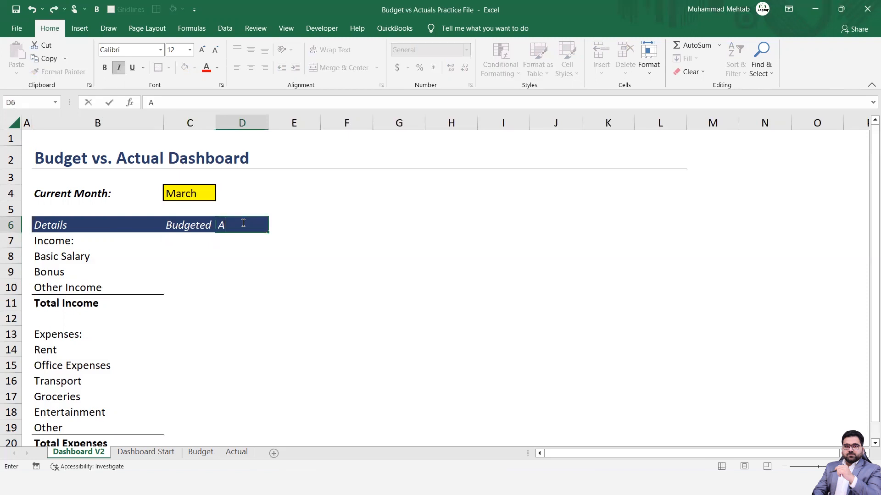
{"action": "key", "text": "Return"}
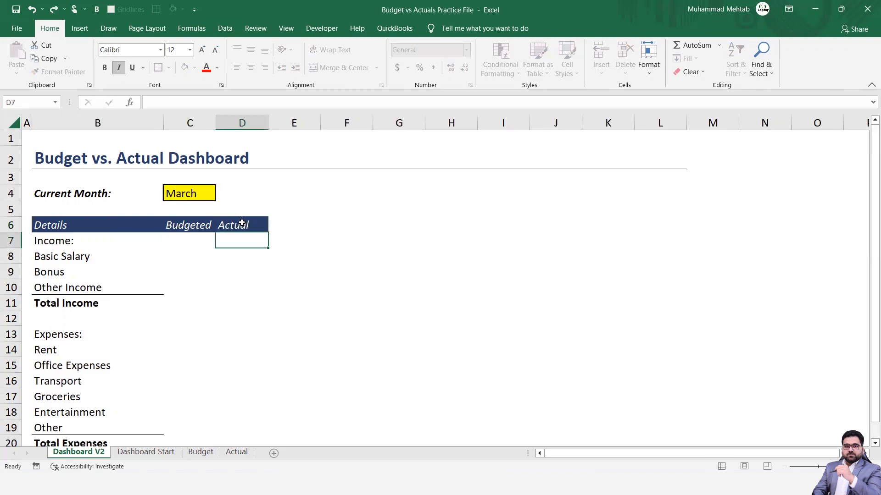
Center the Budgeted and Actual headings in C6:D6 horizontally and vertically.
{"action": "left_click", "coordinate": [242, 224]}
{"action": "left_click_drag", "start_coordinate": [189, 224], "coordinate": [241, 223]}
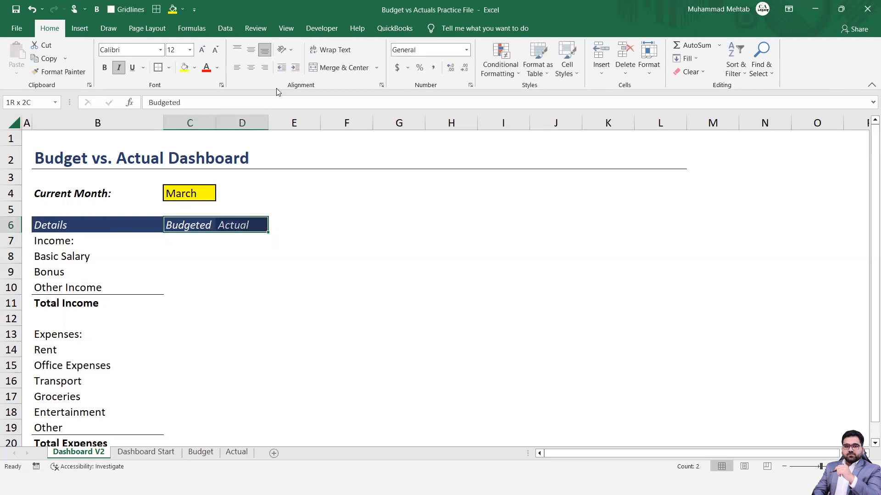
{"action": "left_click", "coordinate": [250, 68]}
{"action": "left_click", "coordinate": [252, 52]}
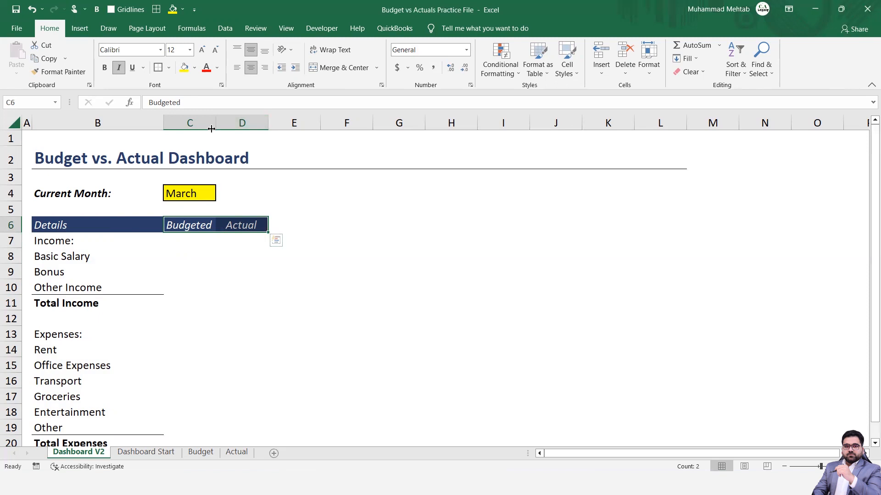
Set the width of columns C and D to 10.
{"action": "key", "text": "alt+h"}
{"action": "key", "text": "o"}
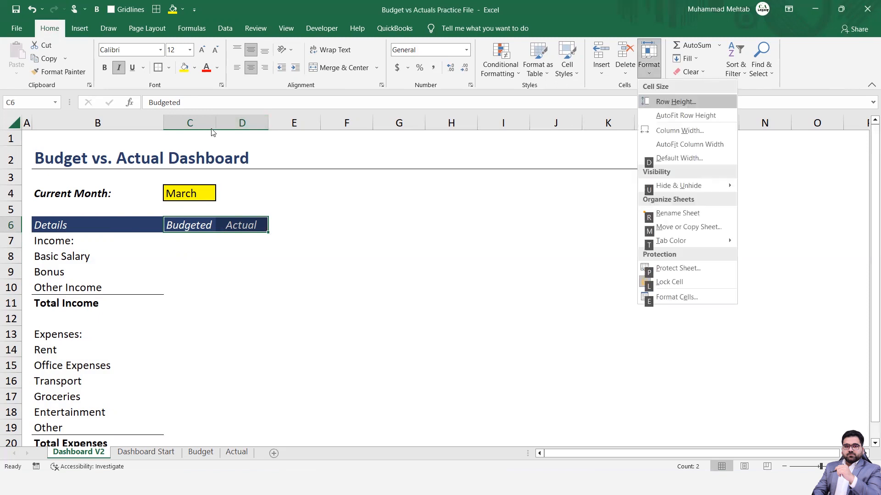
{"action": "key", "text": "w"}
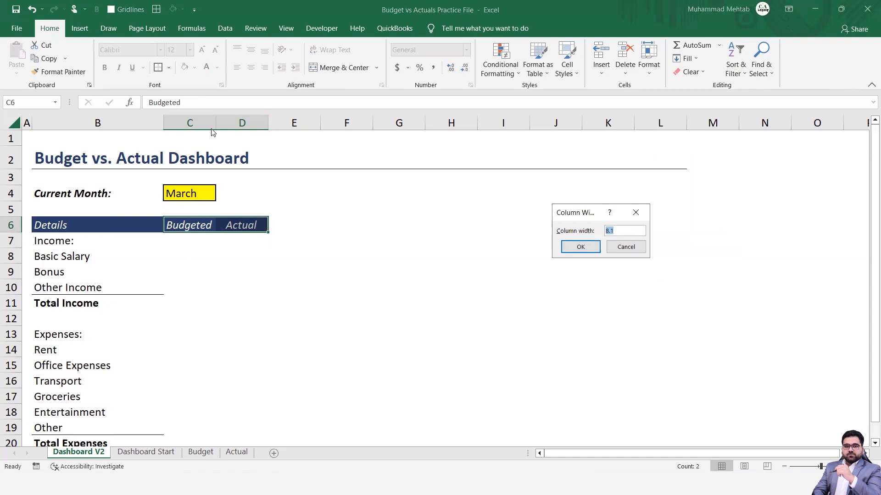
{"action": "type", "text": "10"}
{"action": "key", "text": "Return"}
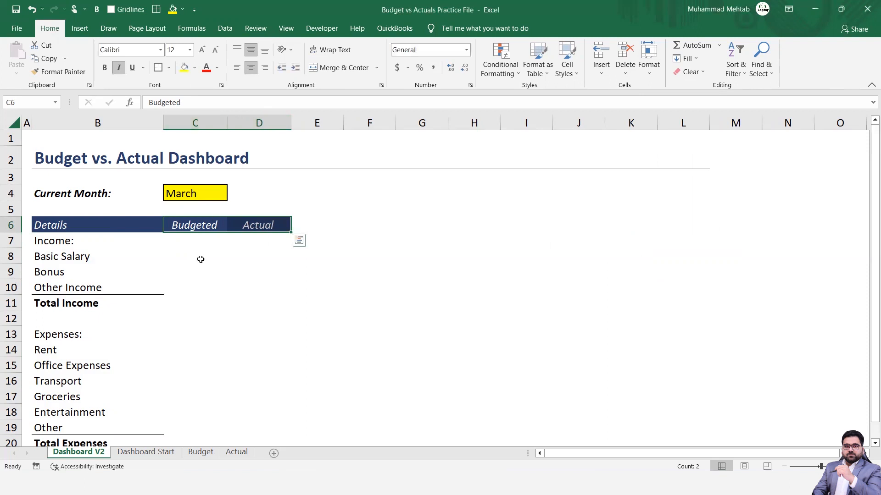
Review the table's row labels in column B from Income down to Total Expenses beside the empty Budgeted column.
{"action": "left_click", "coordinate": [201, 245]}
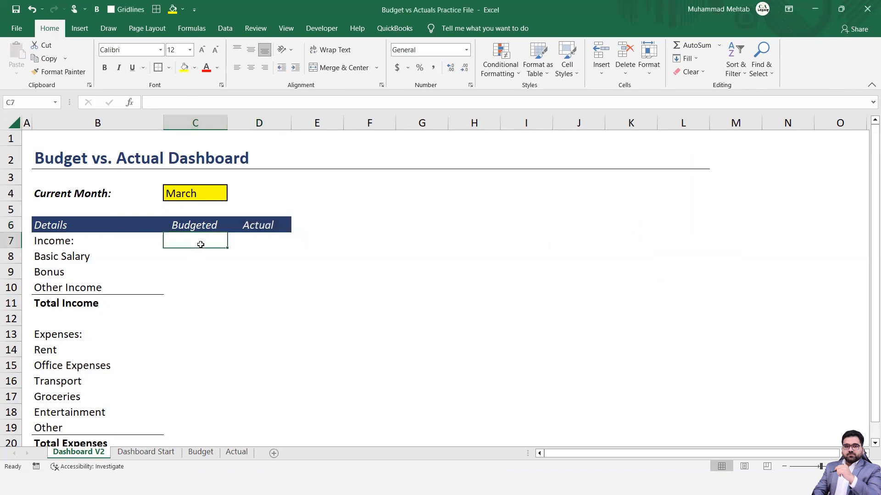
{"action": "key", "text": "Return"}
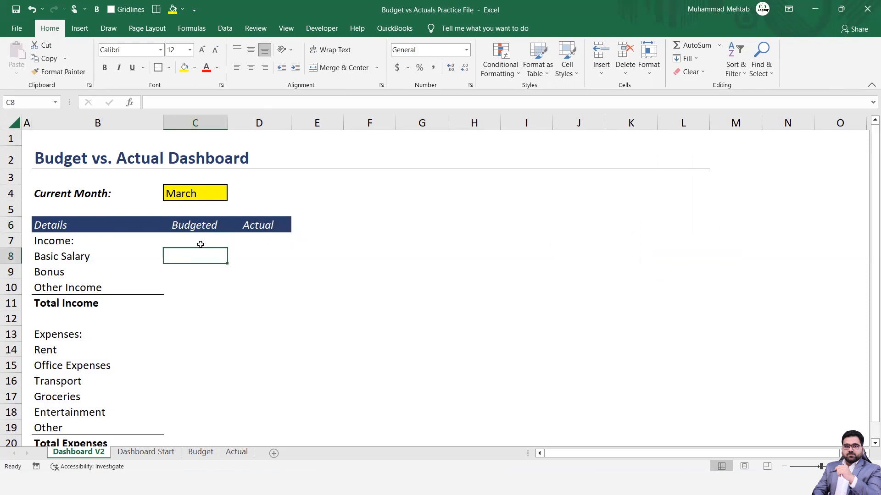
{"action": "key", "text": "Down"}
{"action": "key", "text": "Down"}
{"action": "key", "text": "Down"}
{"action": "key", "text": "Down"}
{"action": "key", "text": "Up"}
{"action": "key", "text": "Up"}
{"action": "key", "text": "Up"}
{"action": "key", "text": "Up"}
{"action": "key", "text": "Left"}
{"action": "key", "text": "Left"}
{"action": "key", "text": "Right"}
{"action": "key", "text": "Down"}
{"action": "key", "text": "Down"}
{"action": "key", "text": "Down"}
{"action": "key", "text": "Down"}
{"action": "key", "text": "Down"}
{"action": "key", "text": "Down"}
{"action": "key", "text": "Down"}
{"action": "key", "text": "Down"}
{"action": "key", "text": "Down"}
{"action": "key", "text": "Down"}
{"action": "key", "text": "Down"}
{"action": "key", "text": "Down"}
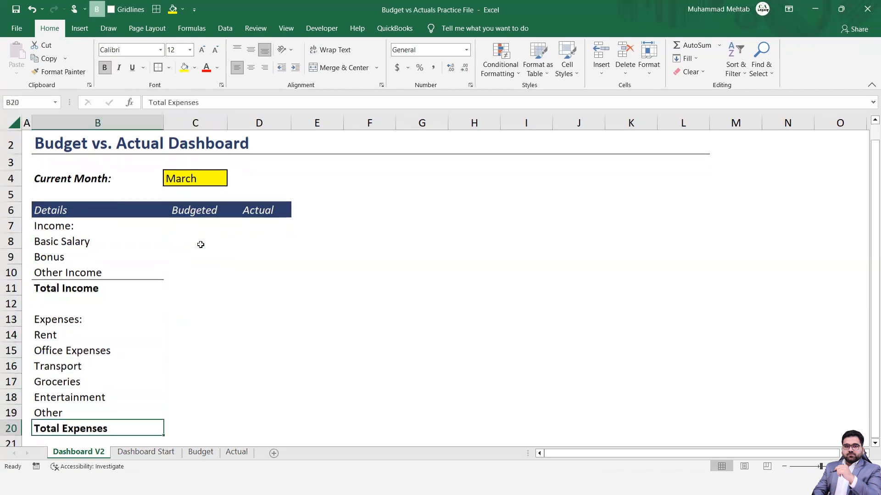
{"action": "key", "text": "Down"}
{"action": "key", "text": "Up"}
{"action": "key", "text": "Up"}
{"action": "key", "text": "Up"}
{"action": "key", "text": "Up"}
{"action": "key", "text": "Up"}
{"action": "key", "text": "Up"}
{"action": "key", "text": "Up"}
{"action": "key", "text": "Up"}
{"action": "key", "text": "Up"}
{"action": "key", "text": "Up"}
{"action": "key", "text": "Up"}
{"action": "key", "text": "Up"}
{"action": "key", "text": "Up"}
{"action": "key", "text": "Up"}
{"action": "key", "text": "Up"}
{"action": "key", "text": "Up"}
{"action": "key", "text": "Up"}
{"action": "key", "text": "Up"}
{"action": "key", "text": "Up"}
{"action": "key", "text": "Up"}
{"action": "key", "text": "Down"}
{"action": "key", "text": "Down"}
{"action": "key", "text": "Down"}
{"action": "key", "text": "Down"}
{"action": "key", "text": "Down"}
{"action": "key", "text": "Down"}
{"action": "key", "text": "Down"}
{"action": "key", "text": "Right"}
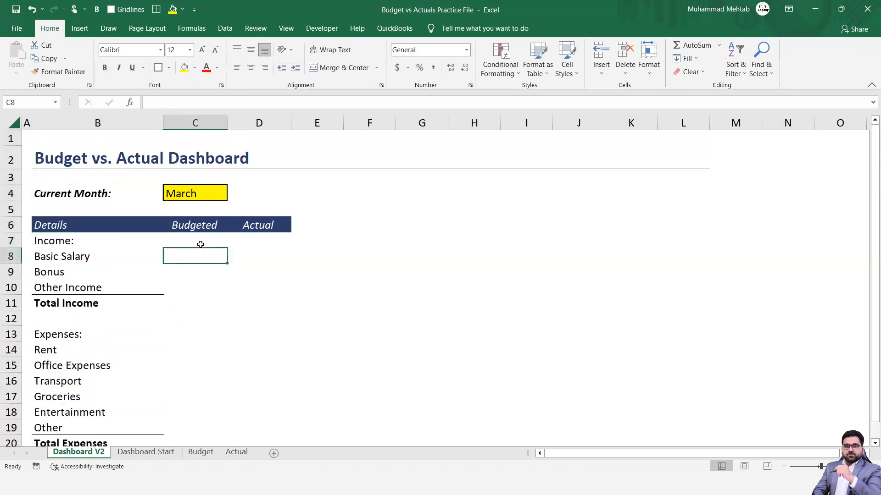
Shrink the blank row 1 above the dashboard title to a row height of 2.
{"action": "key", "text": "Up"}
{"action": "key", "text": "Up"}
{"action": "key", "text": "Up"}
{"action": "key", "text": "Up"}
{"action": "key", "text": "Up"}
{"action": "key", "text": "Up"}
{"action": "key", "text": "Up"}
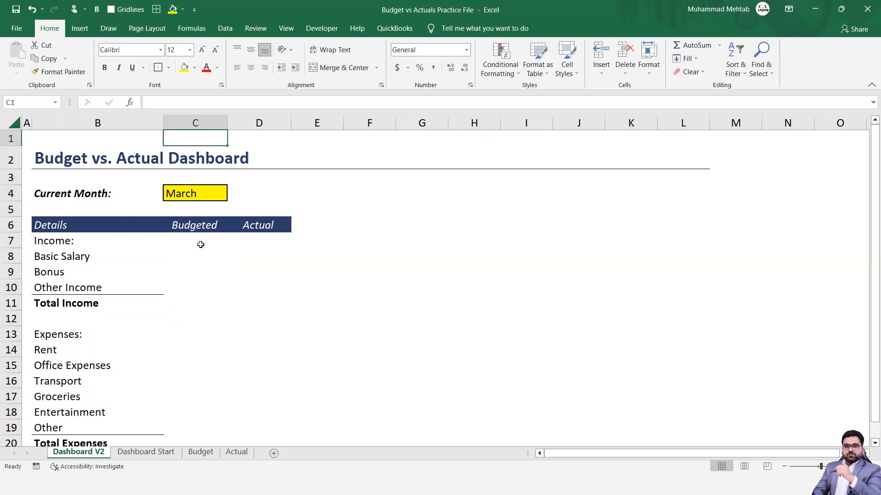
{"action": "key", "text": "alt+h"}
{"action": "key", "text": "o"}
{"action": "key", "text": "h"}
{"action": "type", "text": "2"}
{"action": "key", "text": "Return"}
Repeat the row height change on the blank spacer rows 3 and 5.
{"action": "key", "text": "Down"}
{"action": "key", "text": "Down"}
{"action": "key", "text": "Down"}
{"action": "key", "text": "Up"}
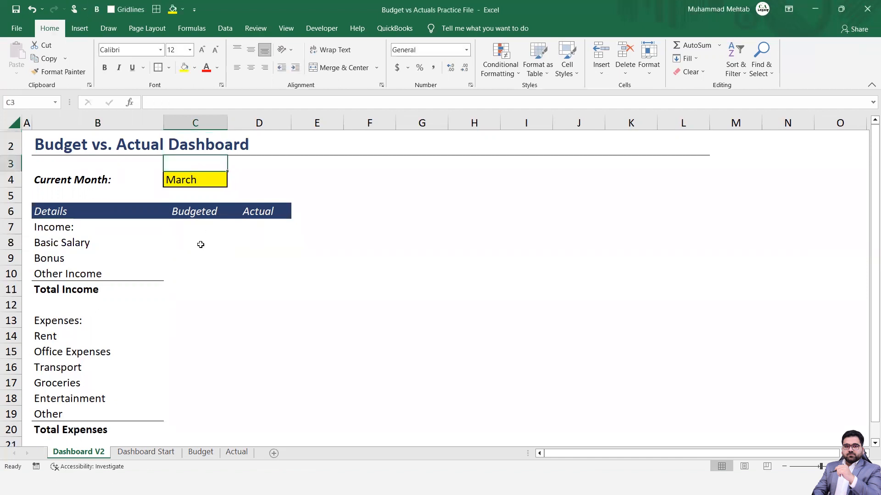
{"action": "key", "text": "F4"}
{"action": "key", "text": "Down"}
{"action": "key", "text": "Down"}
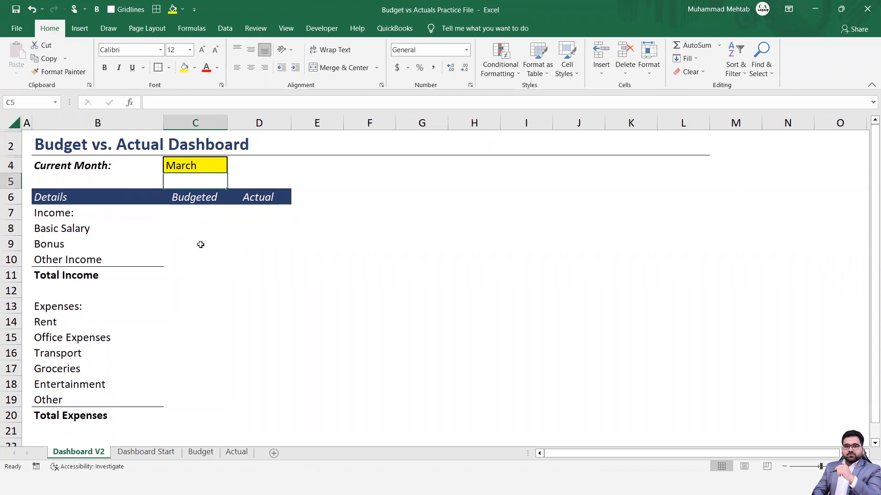
{"action": "key", "text": "F4"}
{"action": "key", "text": "Down"}
{"action": "key", "text": "Down"}
{"action": "key", "text": "Down"}
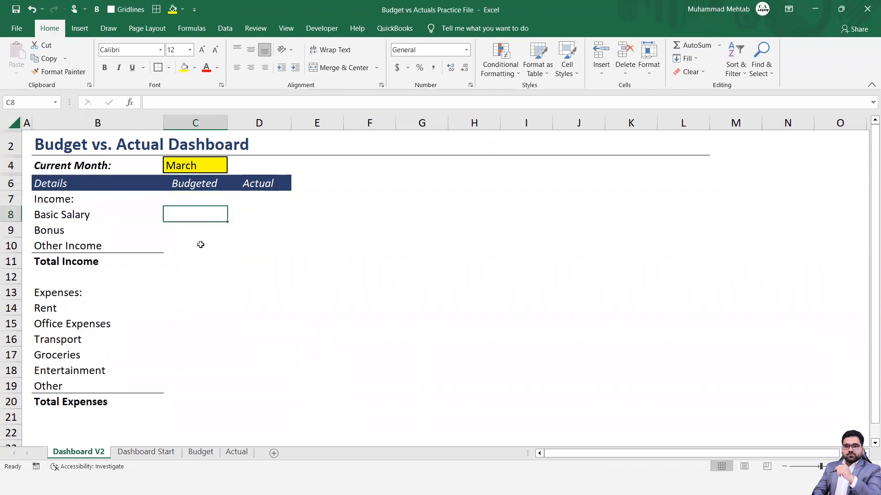
{"action": "key", "text": "Up"}
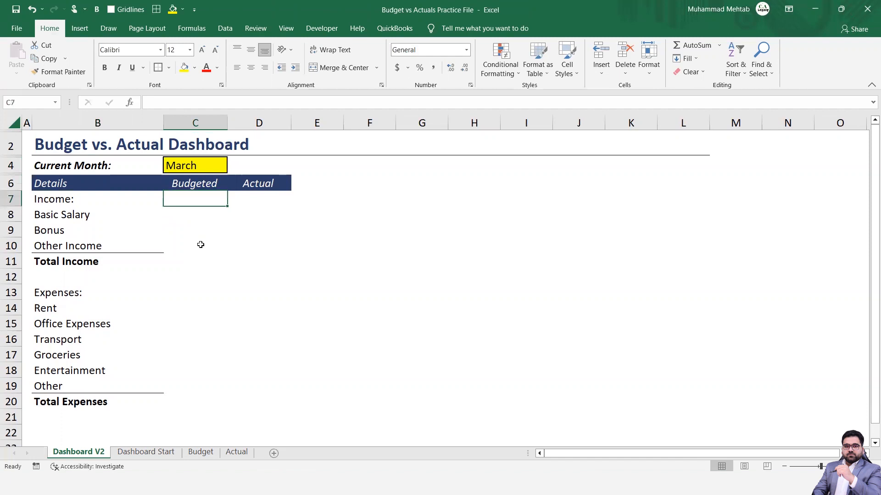
{"action": "key", "text": "Down"}
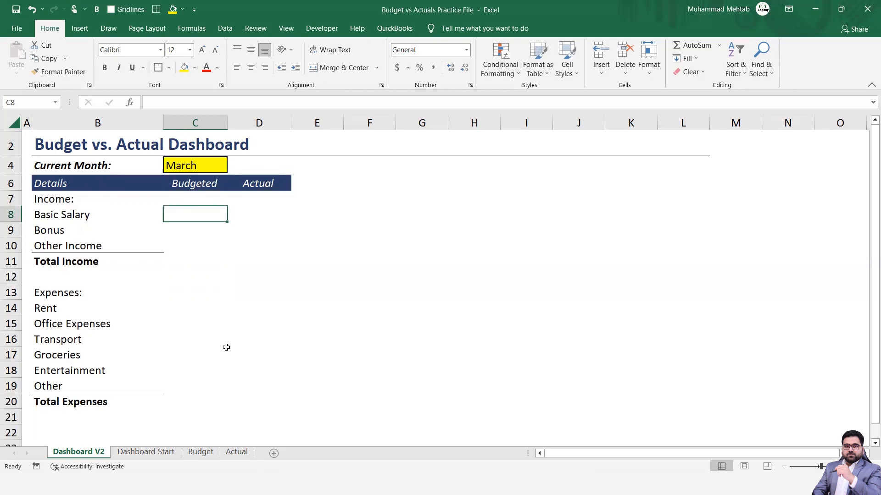
Examine how the Budget sheet lays out its monthly figures by line item, and return to the Dashboard V2 sheet.
{"action": "left_click", "coordinate": [202, 452]}
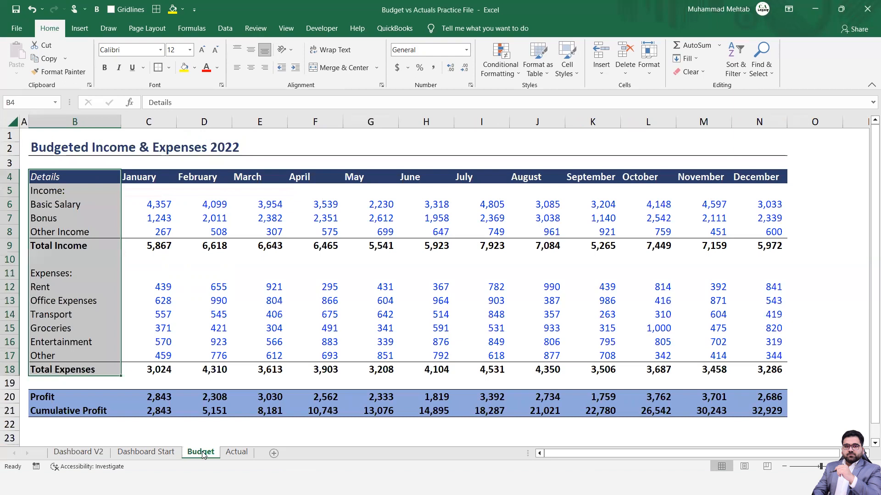
{"action": "key", "text": "Right"}
{"action": "key", "text": "Down"}
{"action": "key", "text": "Down"}
{"action": "key", "text": "Down"}
{"action": "key", "text": "Right"}
{"action": "key", "text": "Up"}
{"action": "key", "text": "Left"}
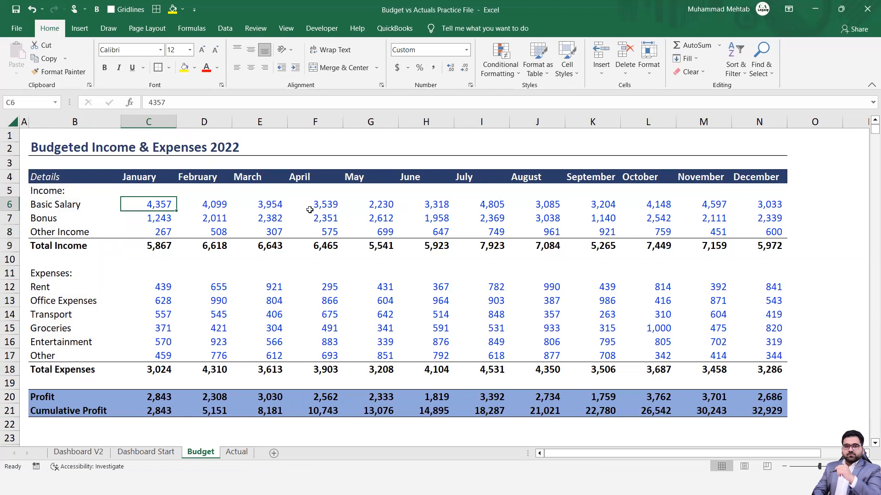
{"action": "key", "text": "Up"}
{"action": "key", "text": "Down"}
{"action": "key", "text": "Up"}
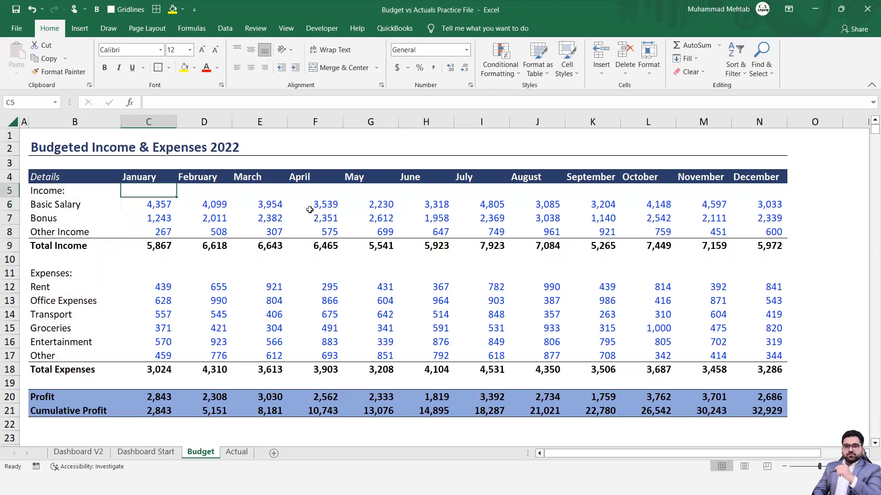
{"action": "key", "text": "ctrl+Page_Up"}
{"action": "key", "text": "ctrl+Page_Up"}
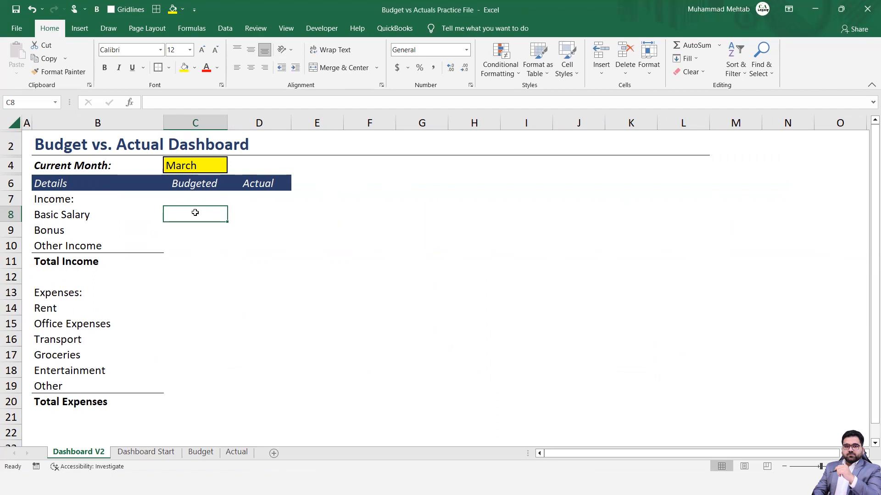
Start an INDEX formula in C8 for the budgeted Basic Salary, with Budget!B4:N18 as its array.
{"action": "type", "text": "="}
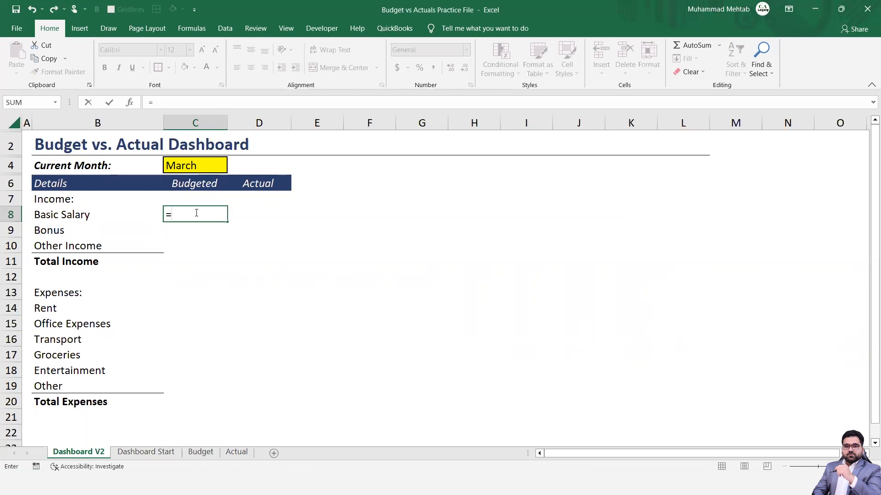
{"action": "type", "text": "ind"}
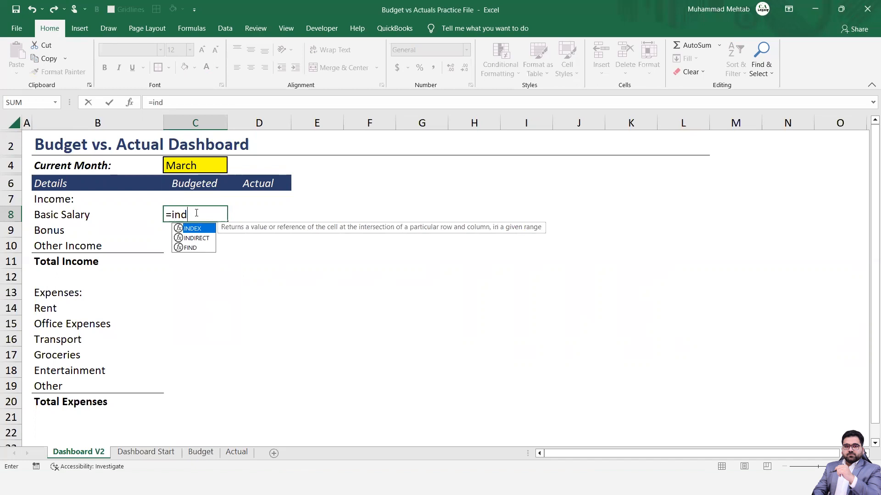
{"action": "key", "text": "Tab"}
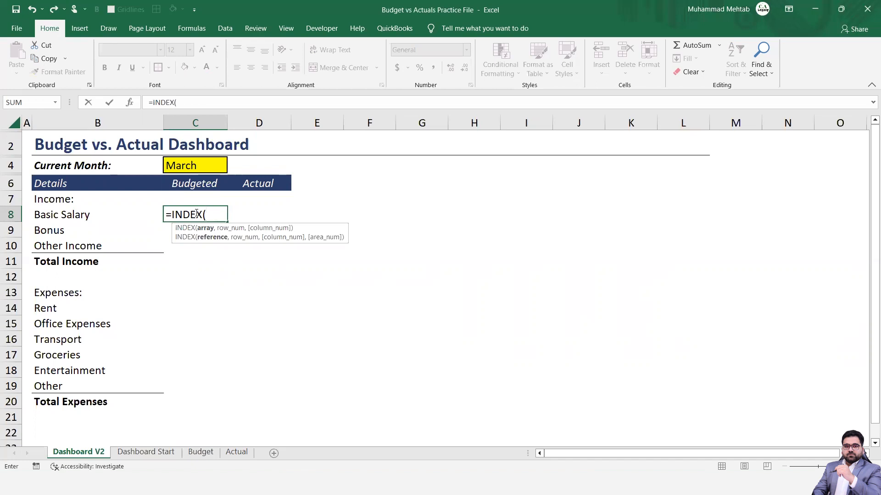
{"action": "left_click", "coordinate": [197, 454]}
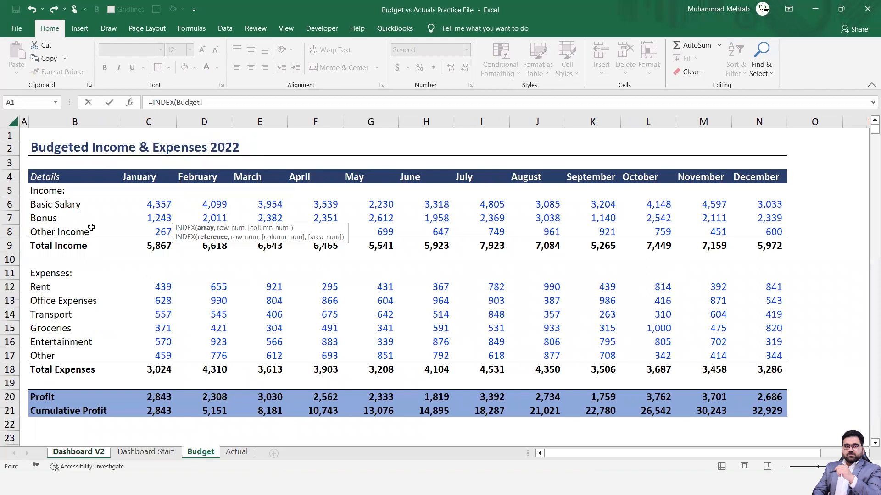
{"action": "left_click", "coordinate": [51, 178]}
{"action": "key", "text": "shift+Down"}
{"action": "key", "text": "shift+Down"}
{"action": "key", "text": "shift+Down"}
{"action": "key", "text": "shift+Down"}
{"action": "key", "text": "shift+Down"}
{"action": "key", "text": "shift+Down"}
{"action": "key", "text": "shift+Down"}
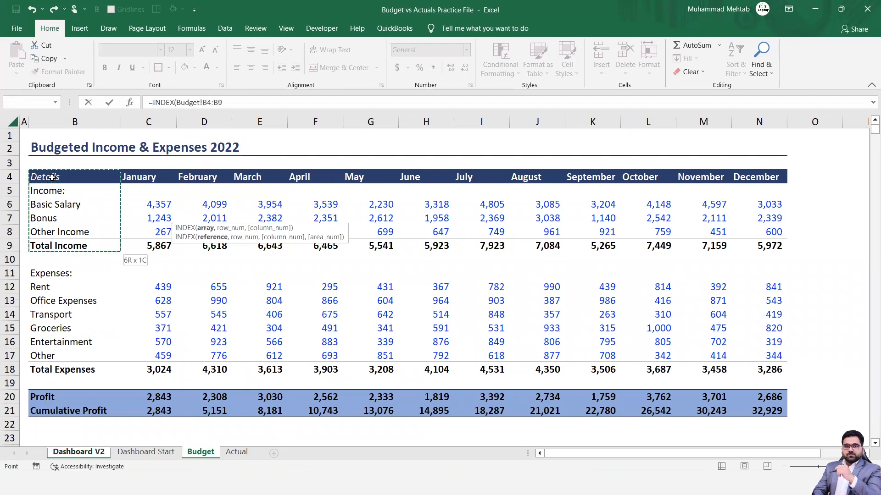
{"action": "key", "text": "ctrl+shift+Down"}
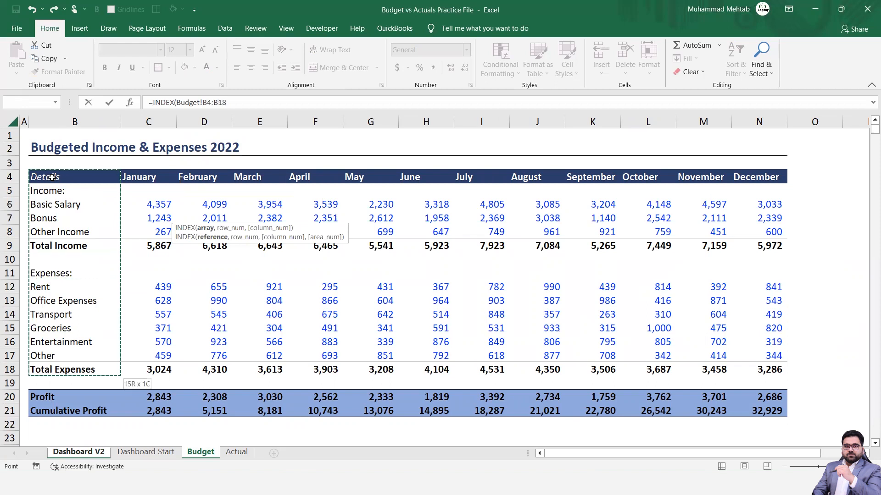
{"action": "key", "text": "ctrl+shift+Right"}
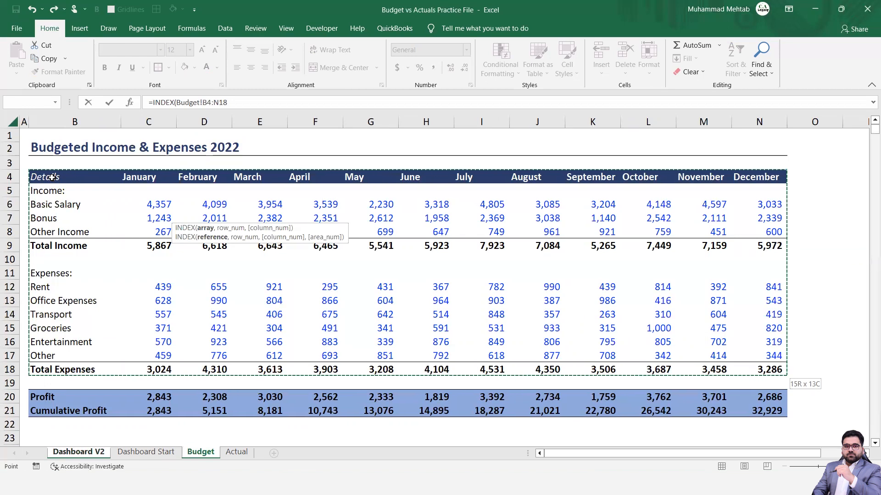
{"action": "type", "text": ","}
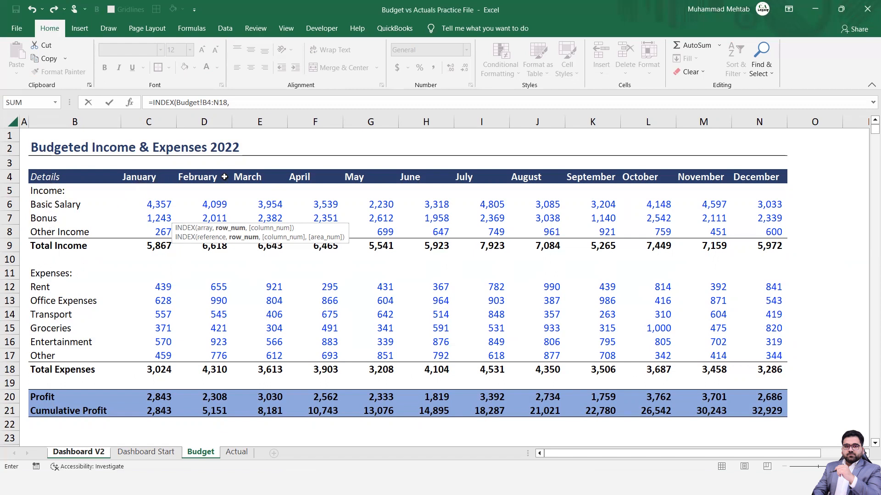
Nest a MATCH as the INDEX row number, with the Basic Salary label in Dashboard V2 cell B8 as its lookup value.
{"action": "type", "text": "mat"}
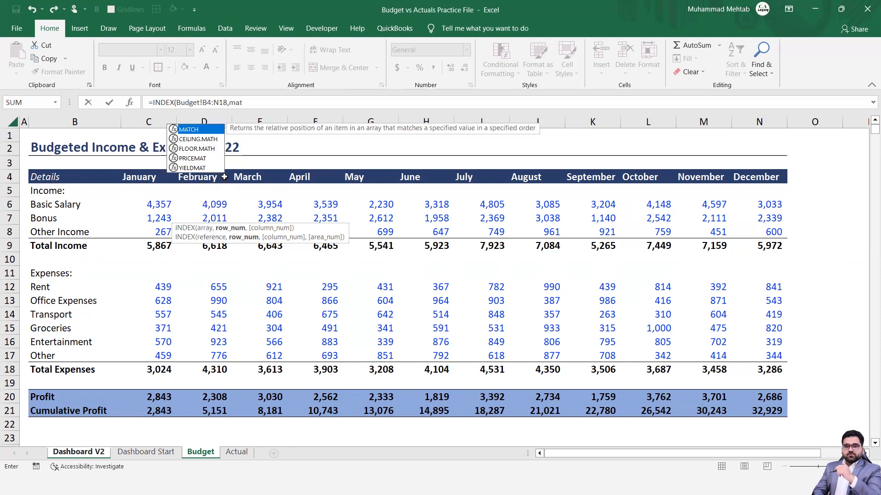
{"action": "key", "text": "Tab"}
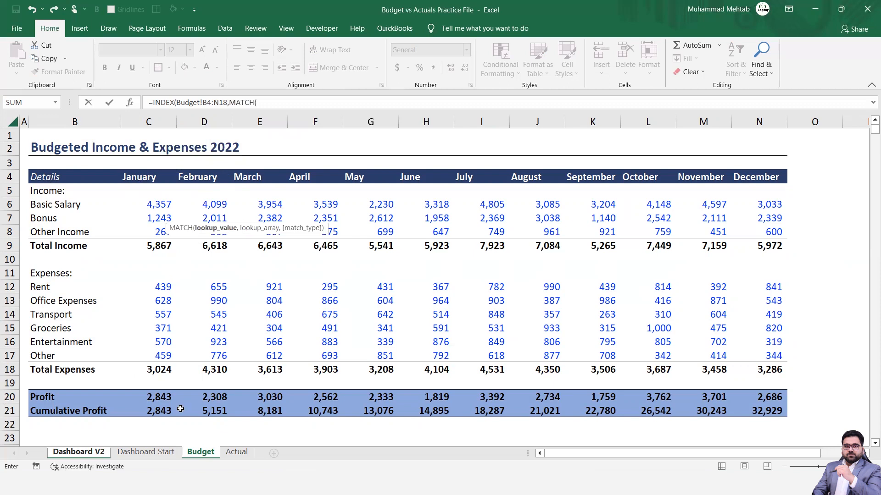
{"action": "left_click", "coordinate": [90, 453]}
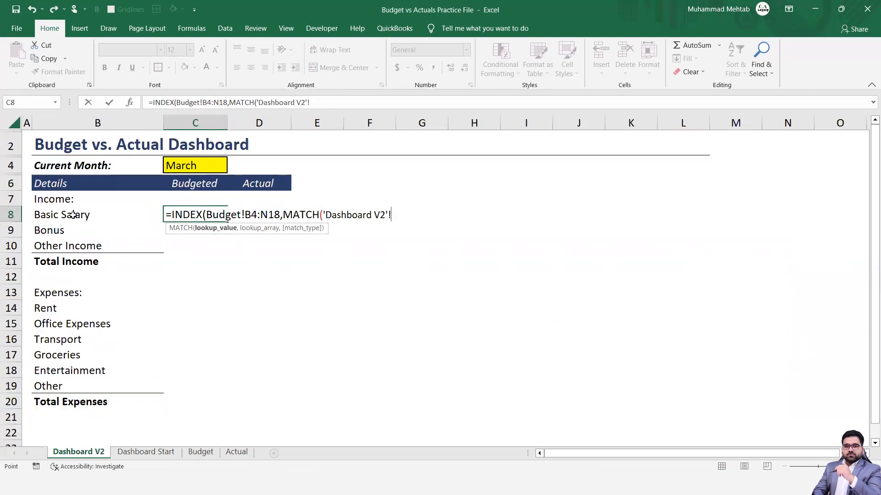
{"action": "left_click", "coordinate": [82, 215]}
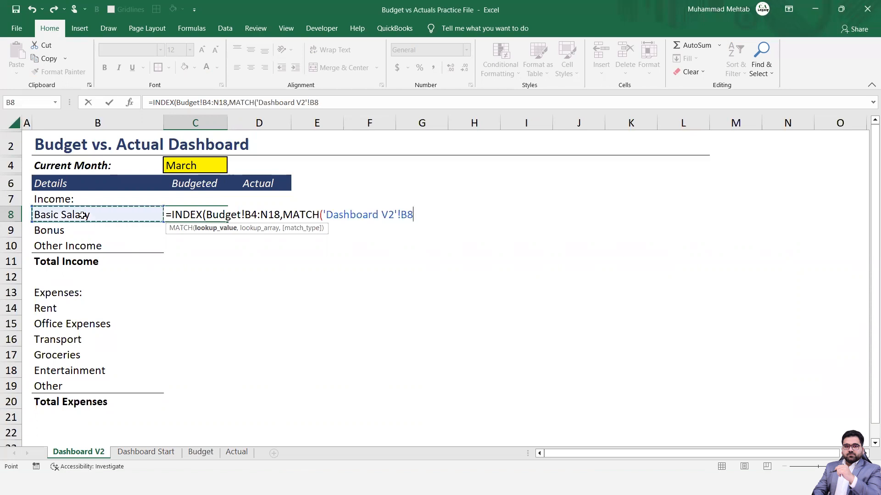
{"action": "type", "text": ","}
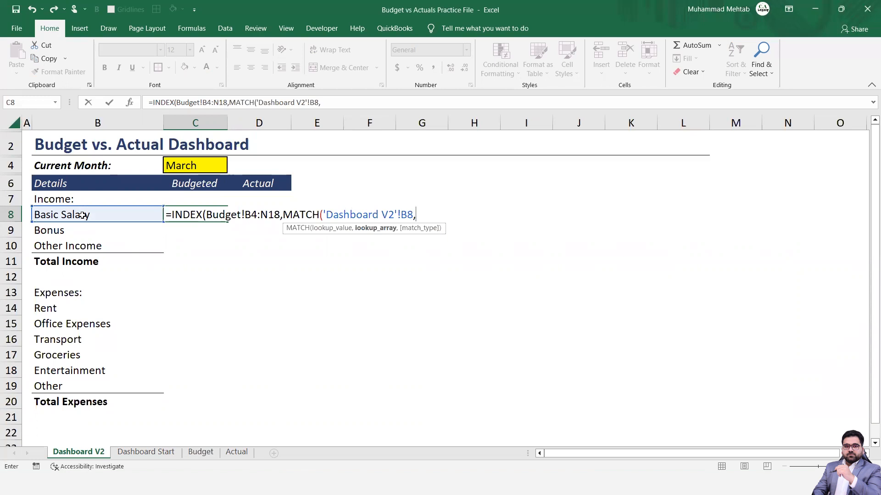
Give the row MATCH the absolute lookup array Budget!$B$4:$B$18 with exact match, and close it.
{"action": "left_click", "coordinate": [195, 455]}
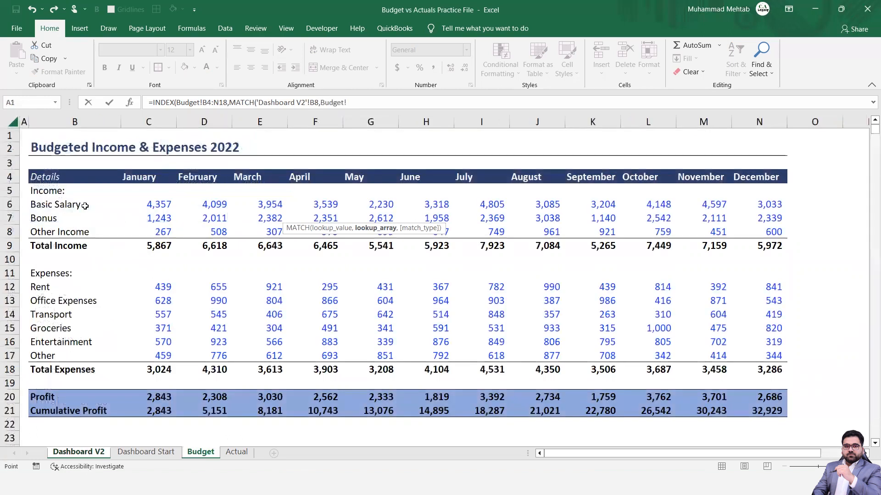
{"action": "left_click_drag", "start_coordinate": [69, 176], "coordinate": [69, 370]}
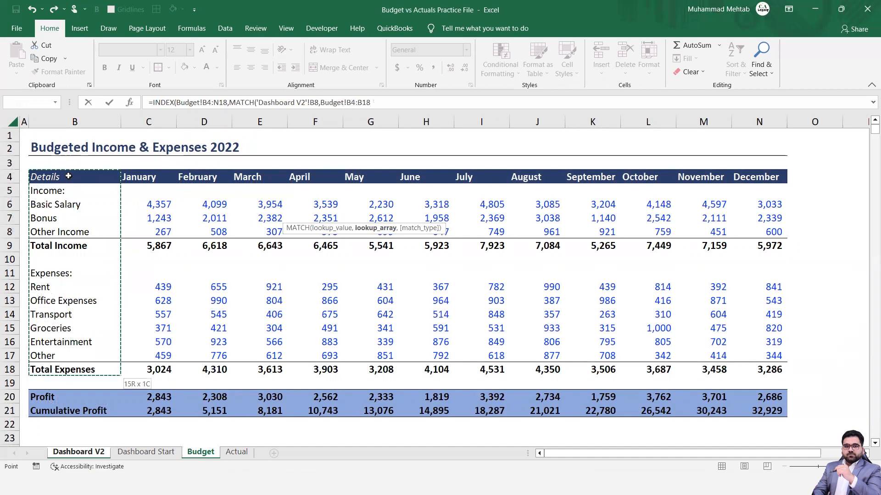
{"action": "key", "text": "F4"}
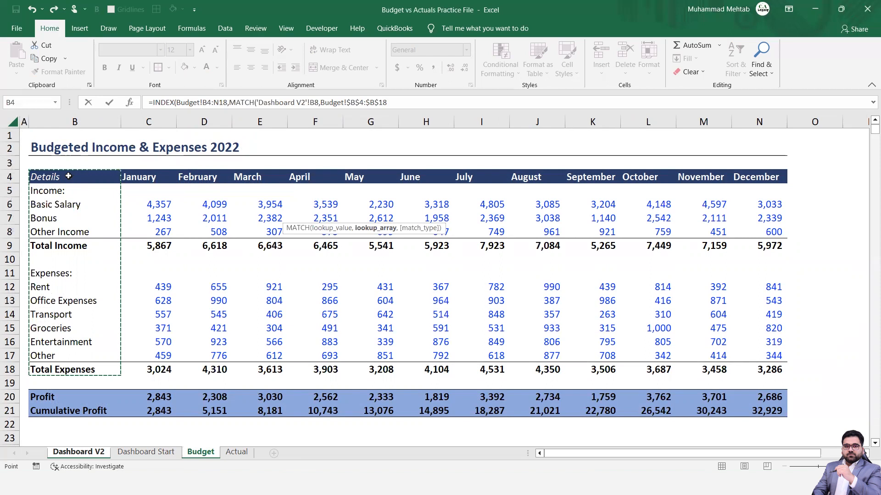
{"action": "type", "text": ","}
{"action": "key", "text": "Down"}
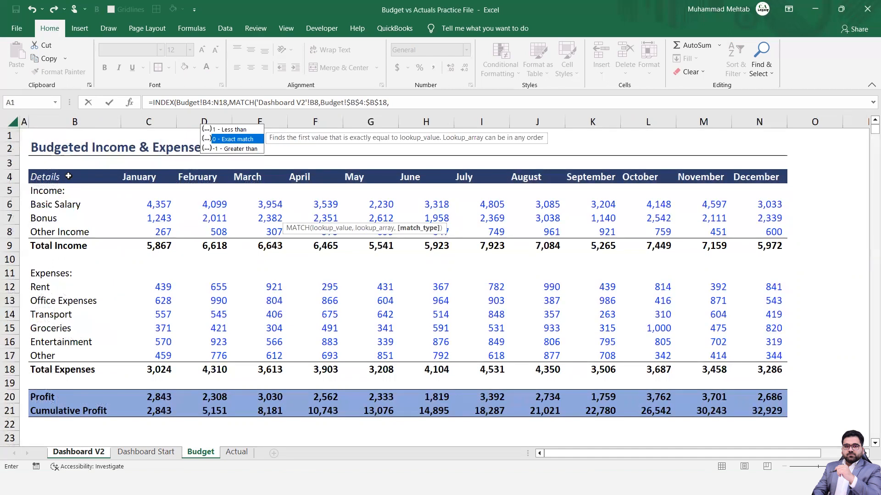
{"action": "key", "text": "Tab"}
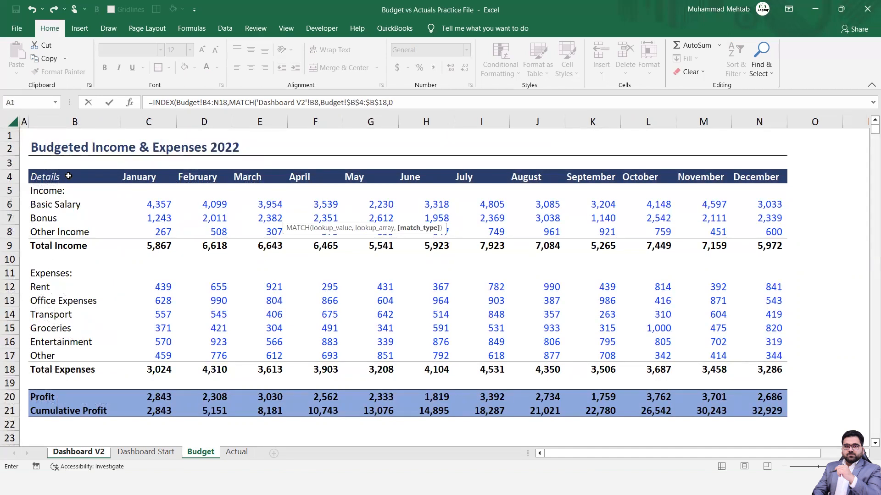
{"action": "type", "text": ")"}
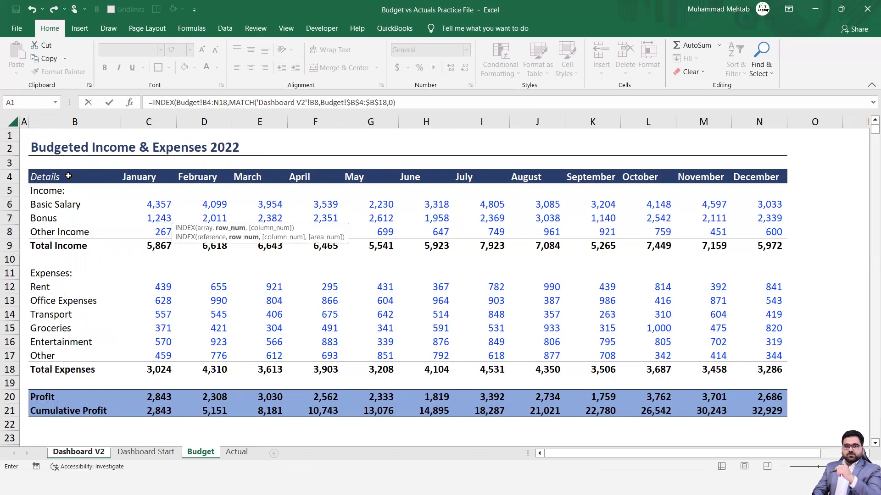
{"action": "key", "text": "BackSpace"}
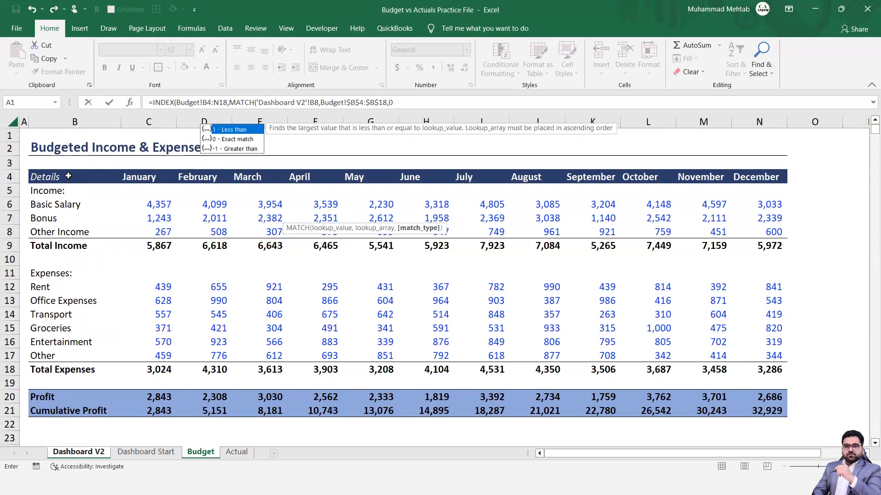
{"action": "type", "text": "),"}
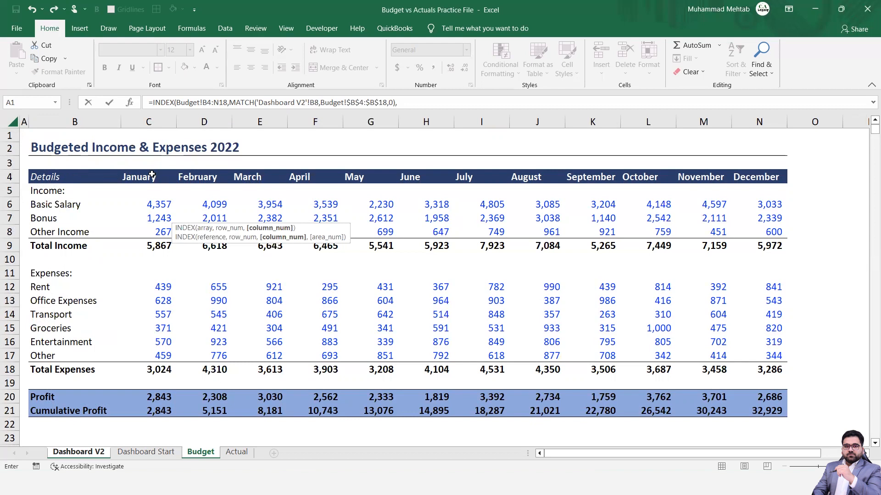
Nest a second MATCH as the INDEX column number, looking up the current month in Dashboard V2 cell $C$4.
{"action": "type", "text": "ma"}
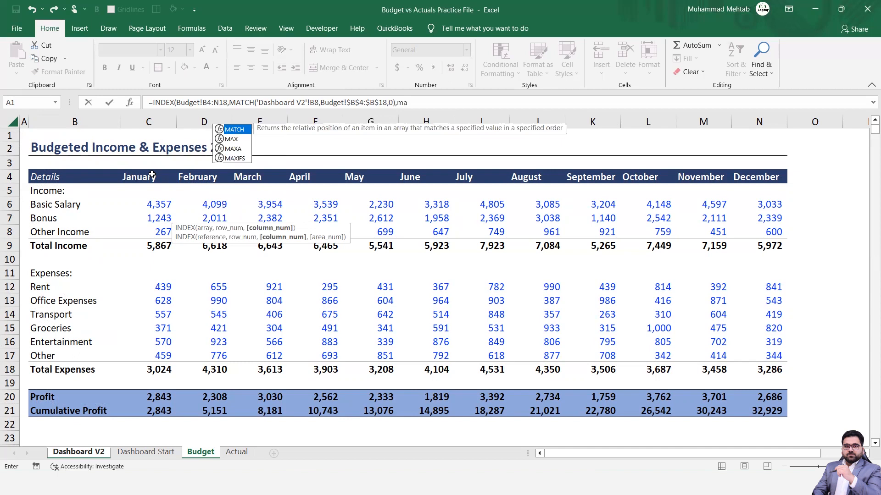
{"action": "key", "text": "Tab"}
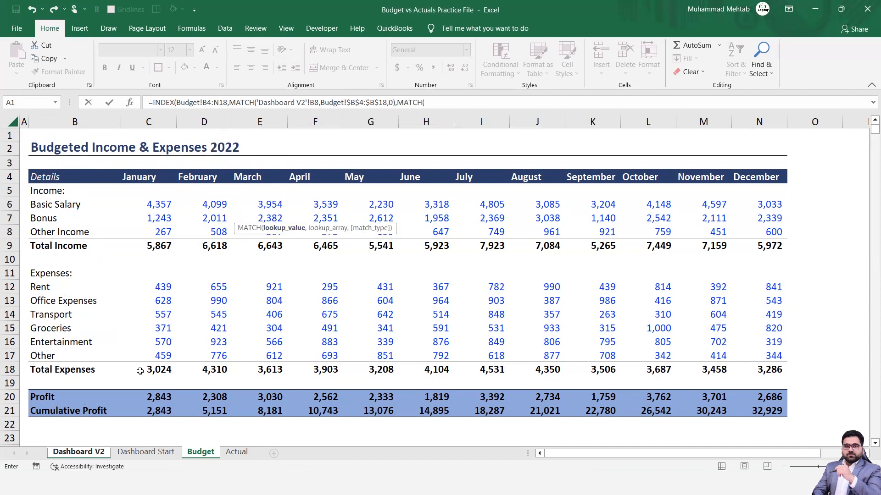
{"action": "left_click", "coordinate": [82, 454]}
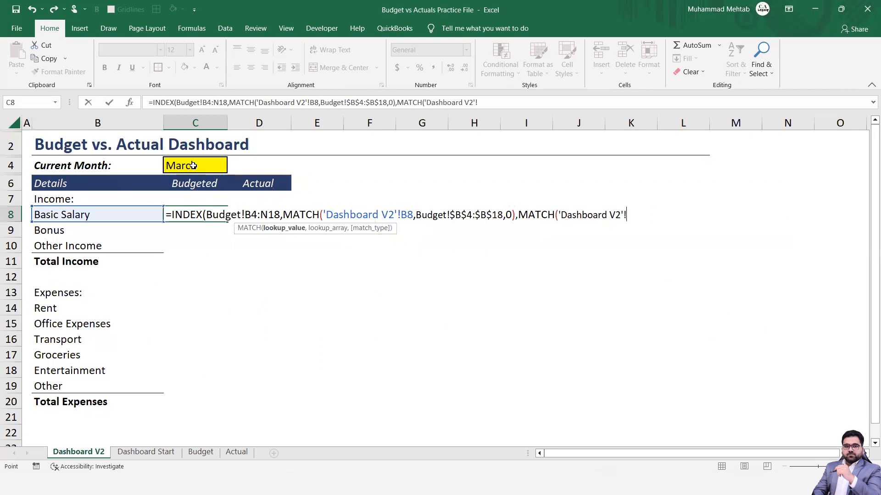
{"action": "left_click", "coordinate": [193, 165]}
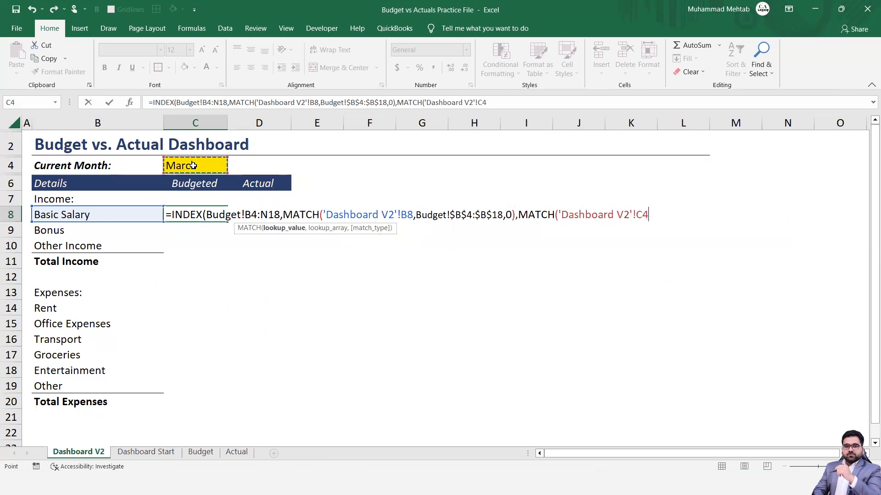
{"action": "key", "text": "F4"}
{"action": "type", "text": ","}
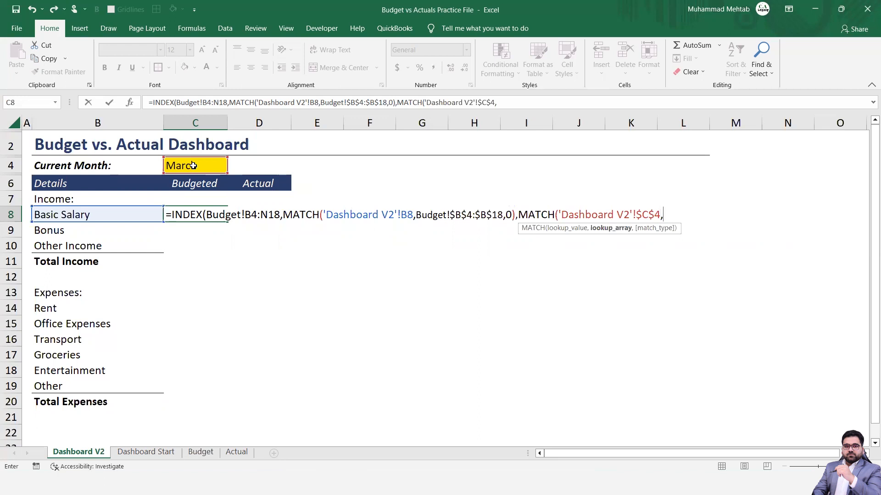
Give the column MATCH the absolute lookup array Budget!$B$4:$N$4 with exact match, and enter the formula with the missing parenthesis corrected.
{"action": "left_click", "coordinate": [187, 454]}
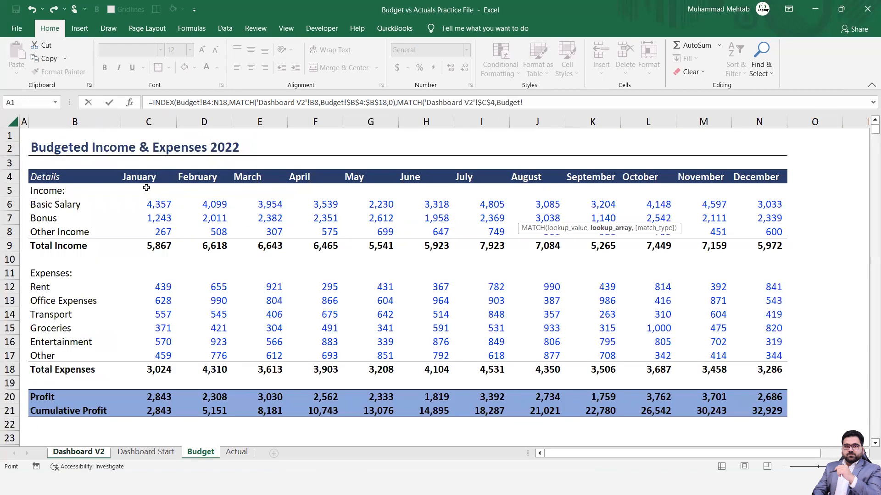
{"action": "left_click", "coordinate": [65, 177]}
{"action": "key", "text": "ctrl+shift+Right"}
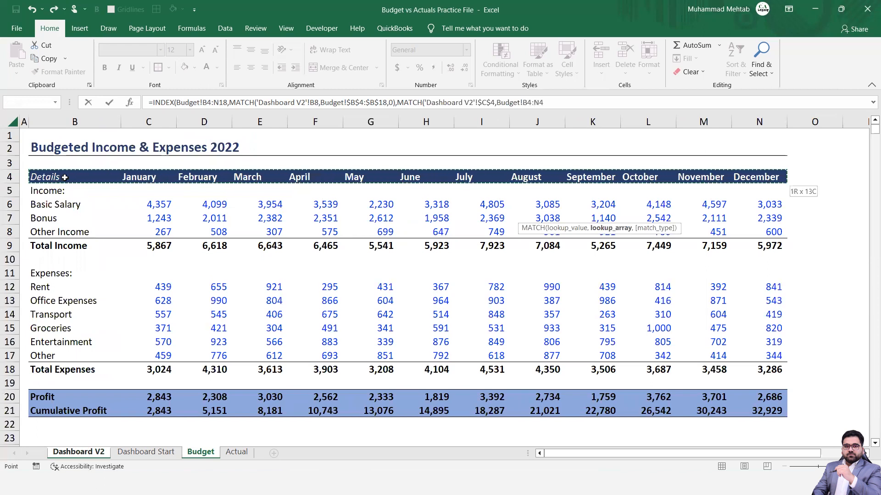
{"action": "key", "text": "F4"}
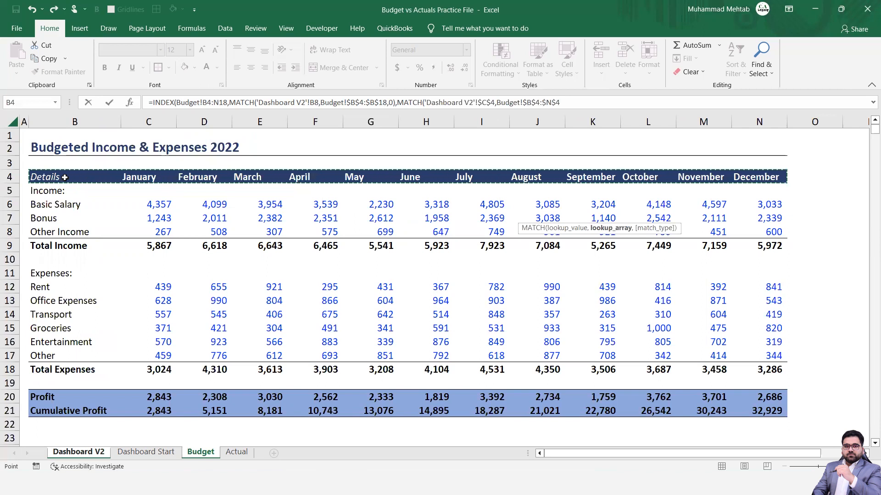
{"action": "type", "text": ","}
{"action": "key", "text": "Down"}
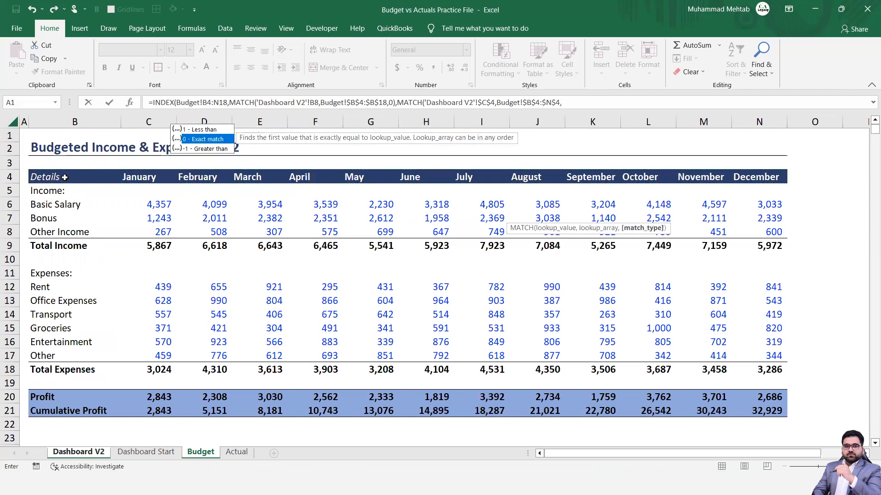
{"action": "key", "text": "Tab"}
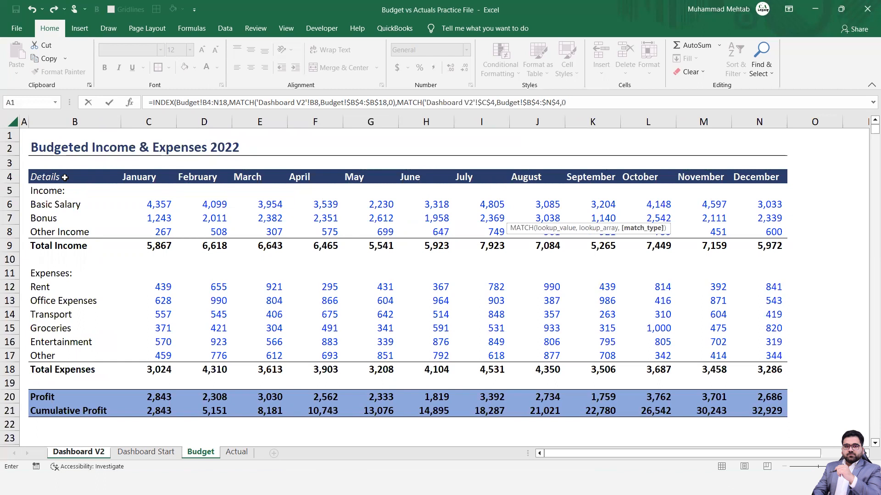
{"action": "key", "text": "Return"}
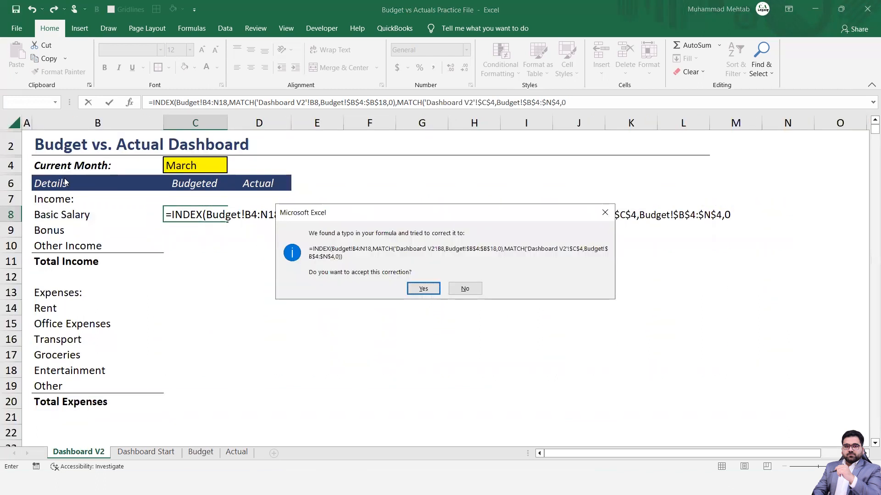
{"action": "key", "text": "Return"}
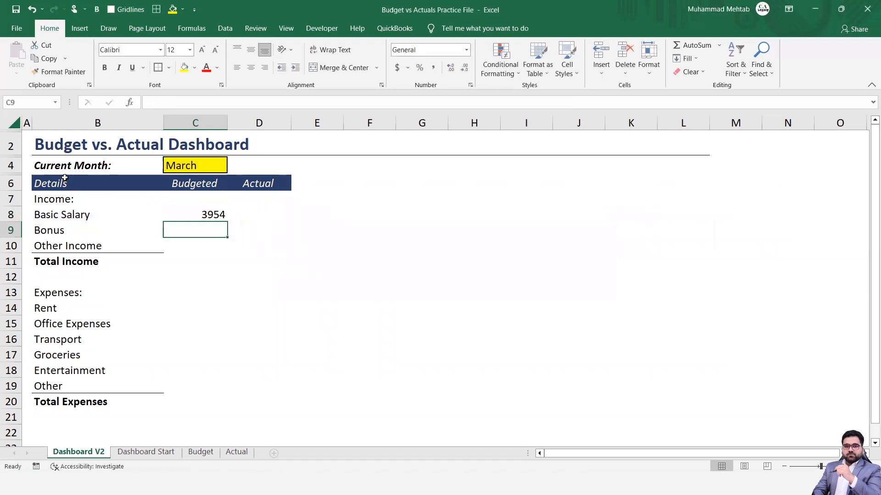
Check the C8 result against the March Basic Salary on the Budget sheet, and return to Dashboard V2.
{"action": "key", "text": "Up"}
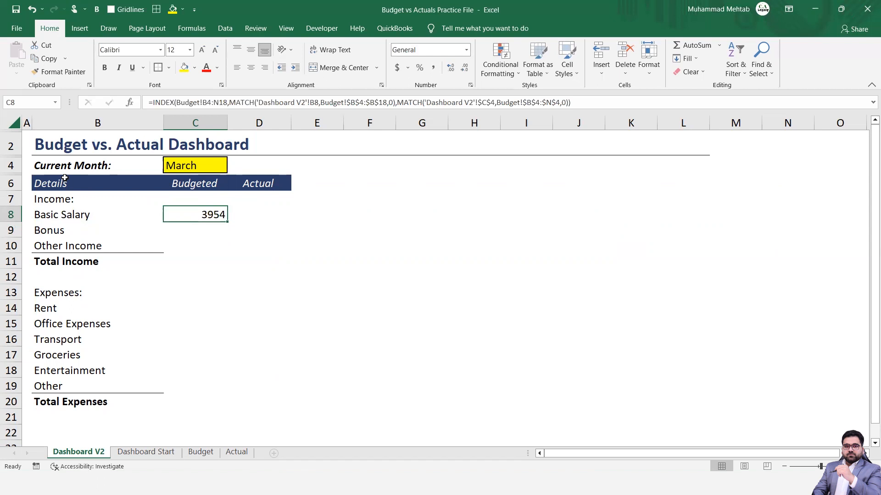
{"action": "key", "text": "ctrl+Page_Down"}
{"action": "key", "text": "ctrl+Page_Down"}
{"action": "key", "text": "Down"}
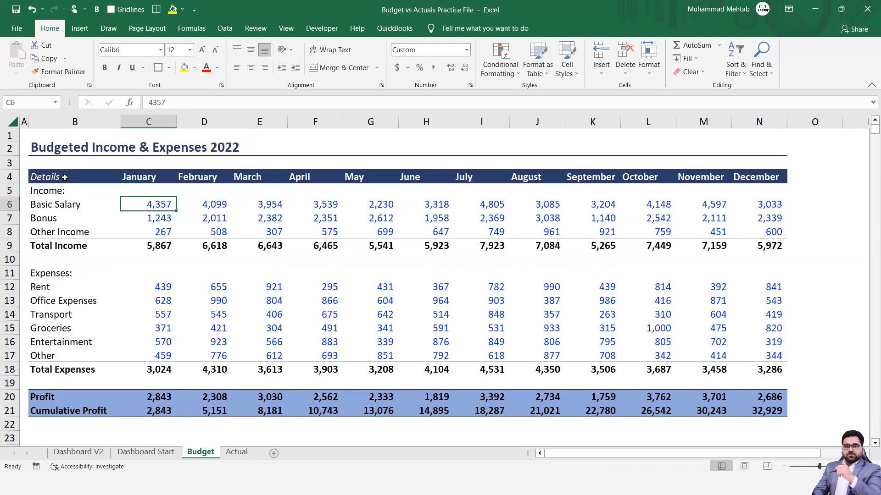
{"action": "key", "text": "Right"}
{"action": "key", "text": "Right"}
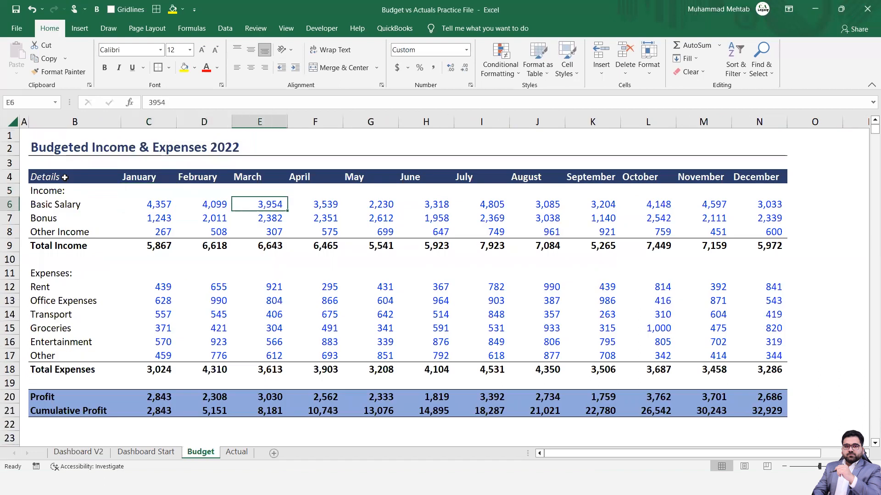
{"action": "key", "text": "ctrl+Page_Up"}
{"action": "key", "text": "ctrl+Page_Up"}
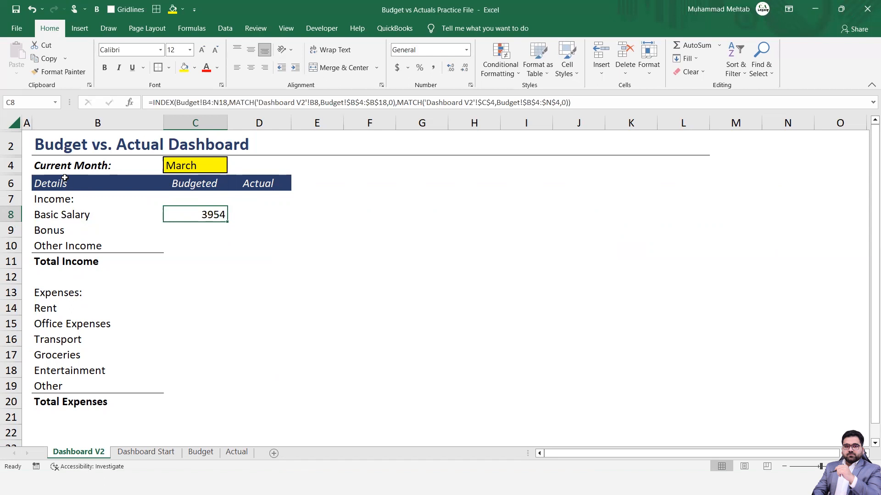
Edit the formula in C8 so the INDEX array is the absolute range Budget!$B$4:$N$18.
{"action": "key", "text": "F2"}
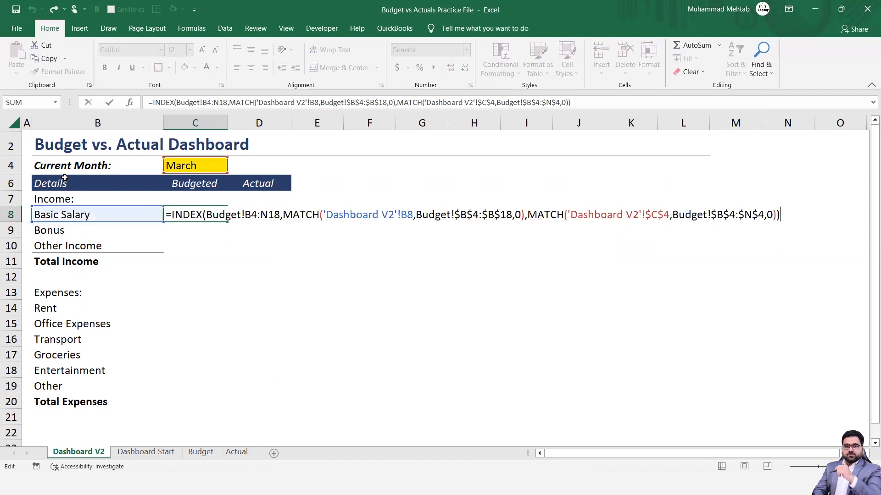
{"action": "key", "text": "Left"}
{"action": "key", "text": "Left"}
{"action": "key", "text": "Left"}
{"action": "key", "text": "Left"}
{"action": "key", "text": "Left"}
{"action": "key", "text": "Left"}
{"action": "key", "text": "Left"}
{"action": "key", "text": "Left"}
{"action": "key", "text": "Left"}
{"action": "key", "text": "Left"}
{"action": "key", "text": "Left"}
{"action": "key", "text": "Left"}
{"action": "key", "text": "Left"}
{"action": "key", "text": "Left"}
{"action": "key", "text": "Left"}
{"action": "key", "text": "Left"}
{"action": "key", "text": "Left"}
{"action": "key", "text": "Left"}
{"action": "key", "text": "Left"}
{"action": "key", "text": "Left"}
{"action": "key", "text": "Left"}
{"action": "key", "text": "Left"}
{"action": "key", "text": "Left"}
{"action": "key", "text": "Left"}
{"action": "key", "text": "Left"}
{"action": "key", "text": "Left"}
{"action": "key", "text": "Left"}
{"action": "key", "text": "Left"}
{"action": "key", "text": "Left"}
{"action": "key", "text": "Left"}
{"action": "key", "text": "Left"}
{"action": "key", "text": "Left"}
{"action": "key", "text": "Left"}
{"action": "key", "text": "Left"}
{"action": "key", "text": "Left"}
{"action": "key", "text": "Left"}
{"action": "key", "text": "Left"}
{"action": "key", "text": "Left"}
{"action": "key", "text": "Left"}
{"action": "key", "text": "Left"}
{"action": "key", "text": "Left"}
{"action": "key", "text": "Left"}
{"action": "key", "text": "Left"}
{"action": "key", "text": "Left"}
{"action": "key", "text": "Left"}
{"action": "key", "text": "Left"}
{"action": "key", "text": "Left"}
{"action": "key", "text": "Left"}
{"action": "key", "text": "Left"}
{"action": "key", "text": "Left"}
{"action": "key", "text": "Left"}
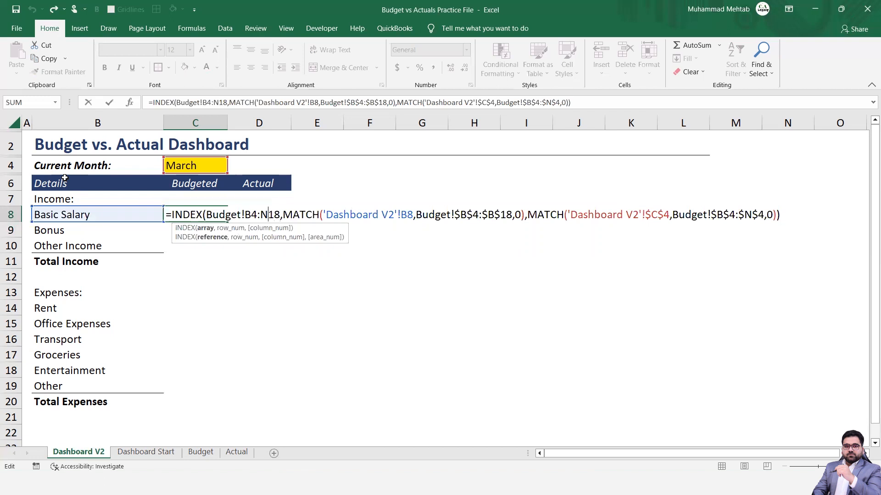
{"action": "key", "text": "shift+Left"}
{"action": "key", "text": "shift+Left"}
{"action": "key", "text": "shift+Left"}
{"action": "key", "text": "shift+Left"}
{"action": "key", "text": "shift+Left"}
{"action": "key", "text": "shift+Left"}
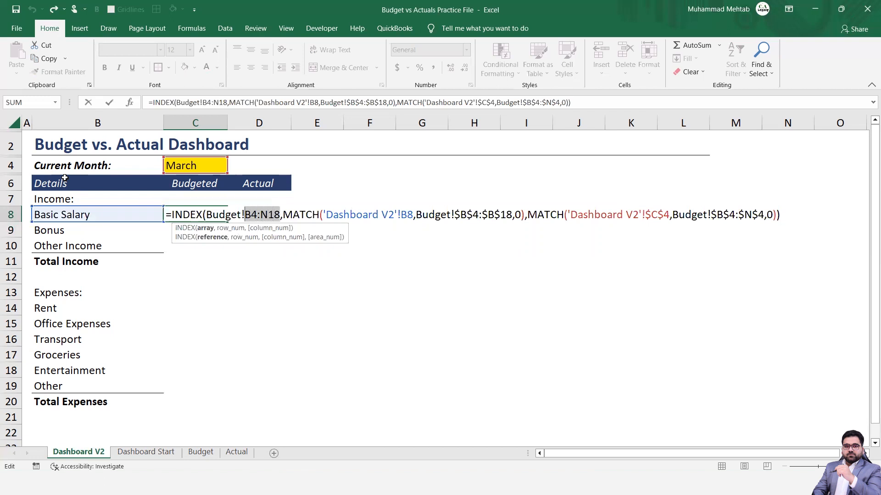
{"action": "key", "text": "F4"}
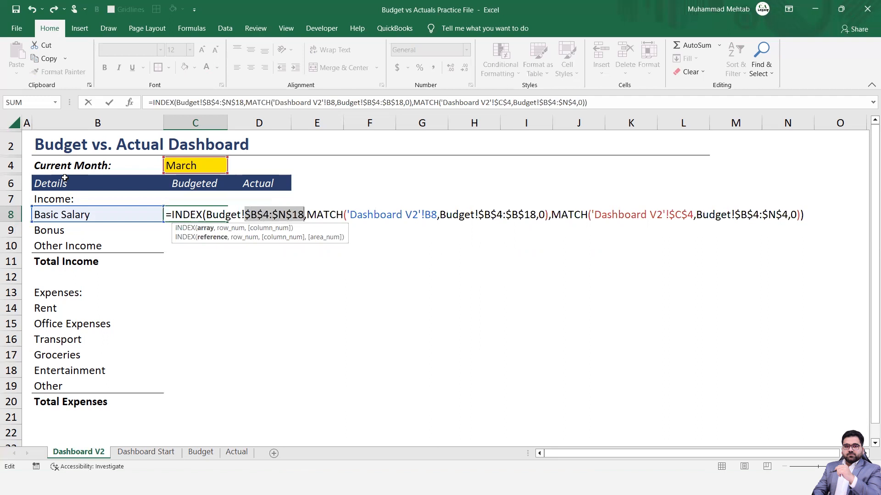
{"action": "key", "text": "Return"}
{"action": "key", "text": "Down"}
{"action": "key", "text": "Down"}
{"action": "key", "text": "Down"}
{"action": "key", "text": "Down"}
{"action": "key", "text": "Down"}
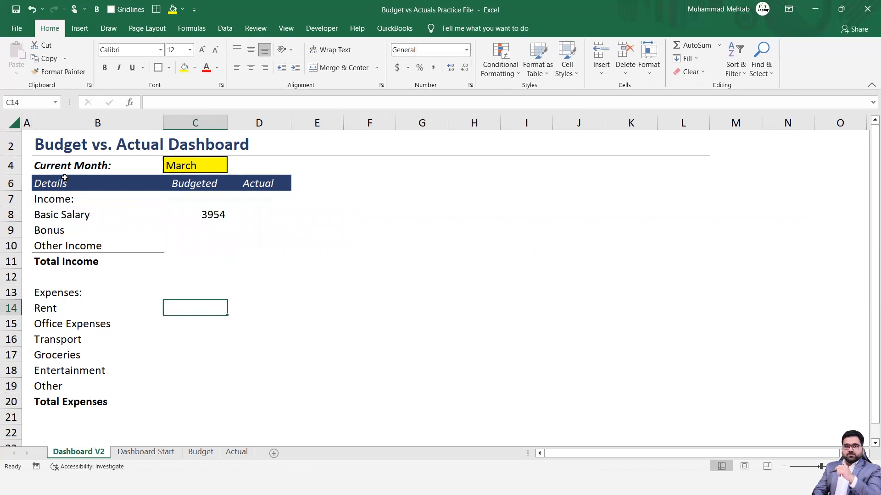
{"action": "key", "text": "Up"}
{"action": "key", "text": "Up"}
{"action": "key", "text": "Up"}
{"action": "key", "text": "Up"}
{"action": "key", "text": "Up"}
{"action": "key", "text": "Up"}
{"action": "key", "text": "Right"}
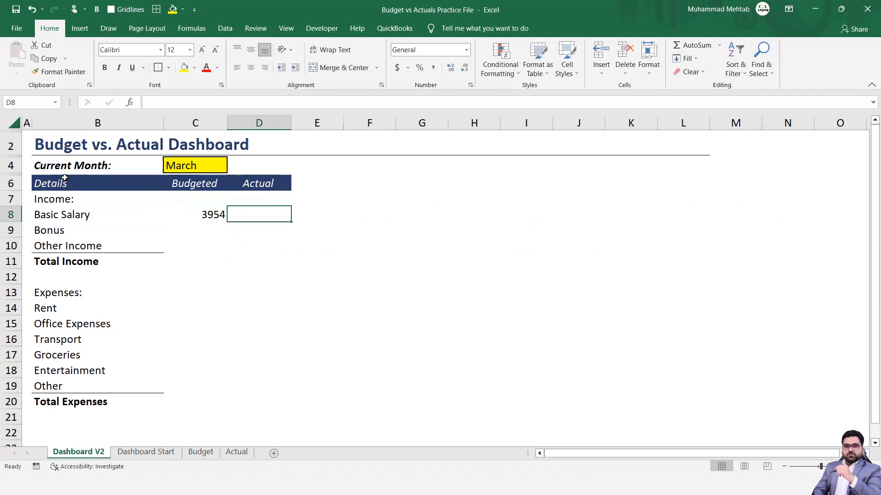
Start a SUMIFS formula in D8 with the Amount column Actual!F:F as the sum range.
{"action": "type", "text": "="}
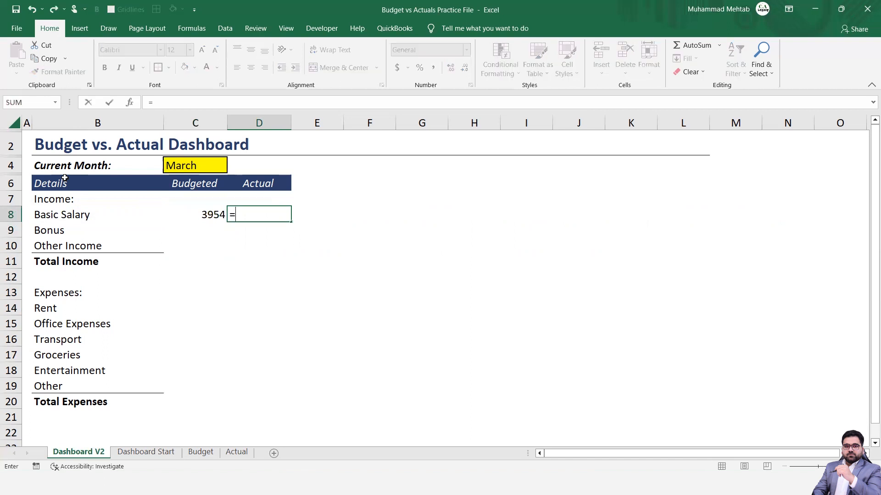
{"action": "type", "text": "sum"}
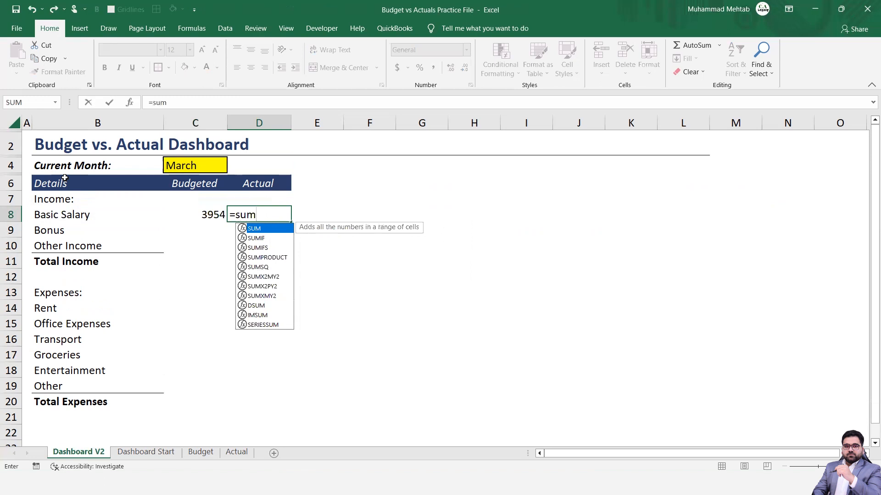
{"action": "type", "text": "ifs"}
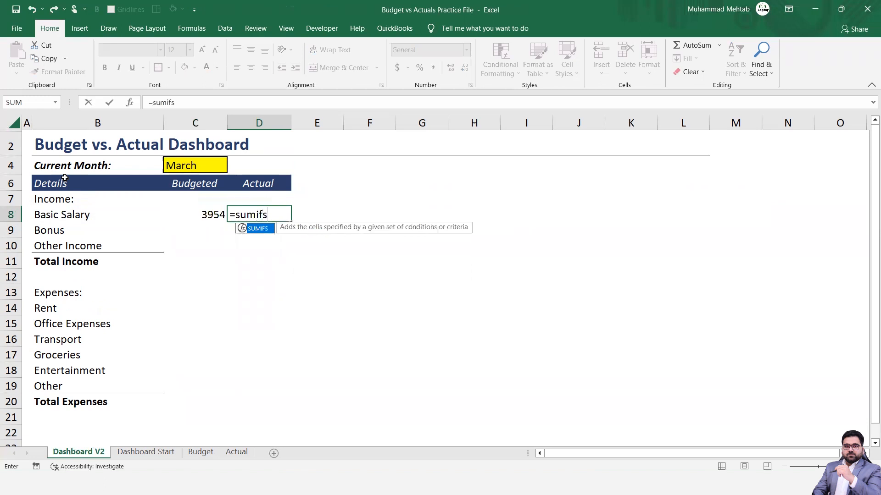
{"action": "key", "text": "Tab"}
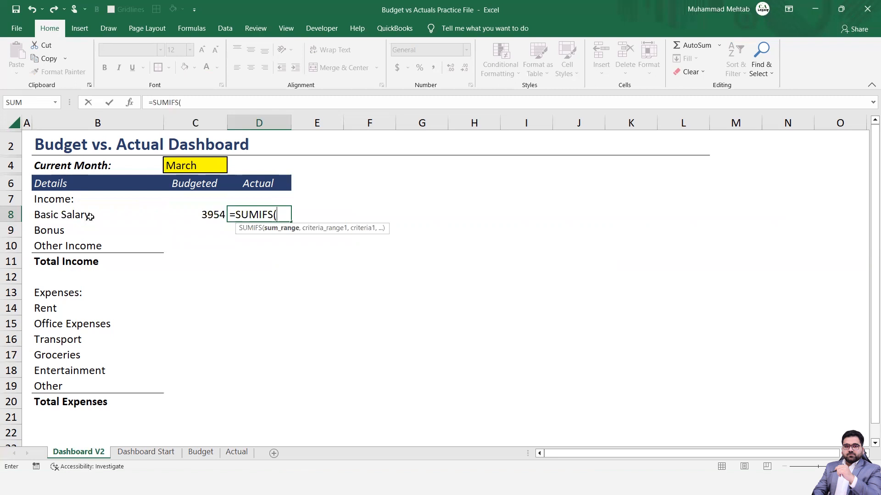
{"action": "left_click", "coordinate": [249, 458]}
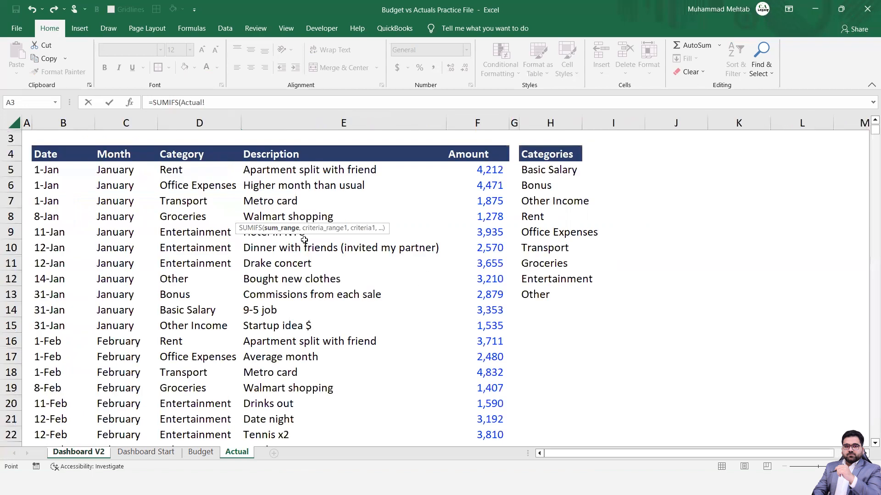
{"action": "left_click_drag", "start_coordinate": [385, 230], "coordinate": [450, 149]}
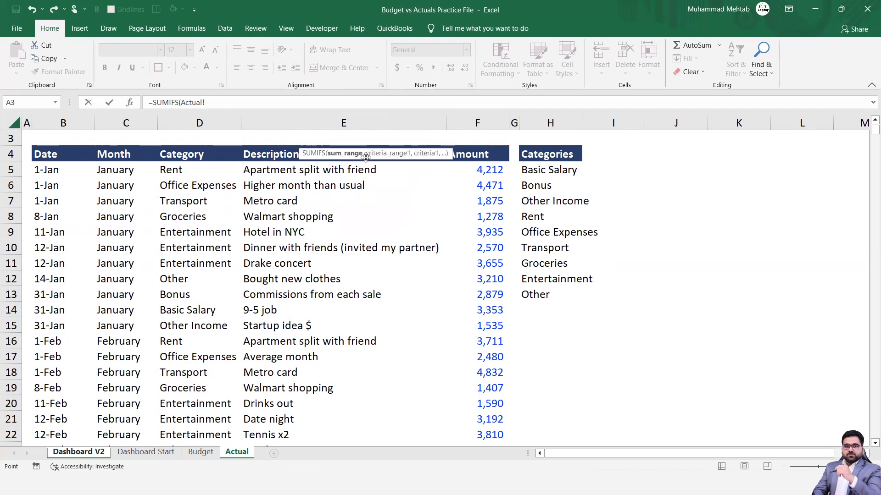
{"action": "left_click_drag", "start_coordinate": [452, 154], "coordinate": [465, 139]}
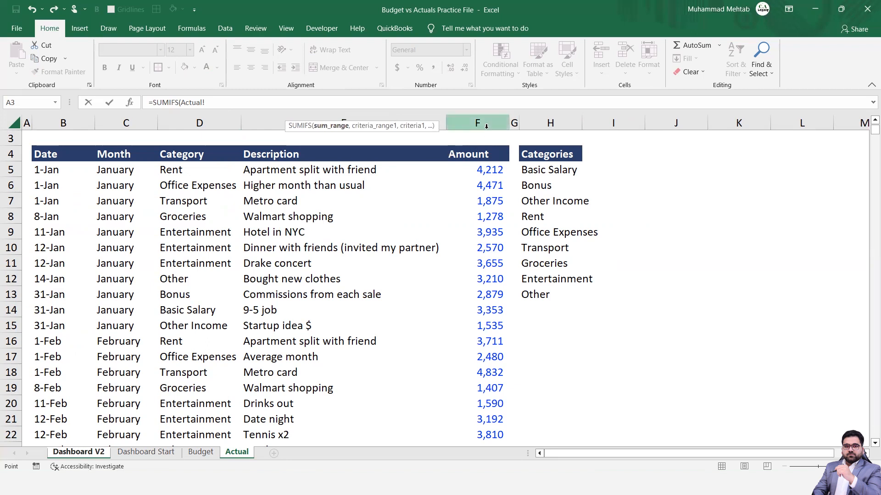
{"action": "left_click", "coordinate": [479, 123]}
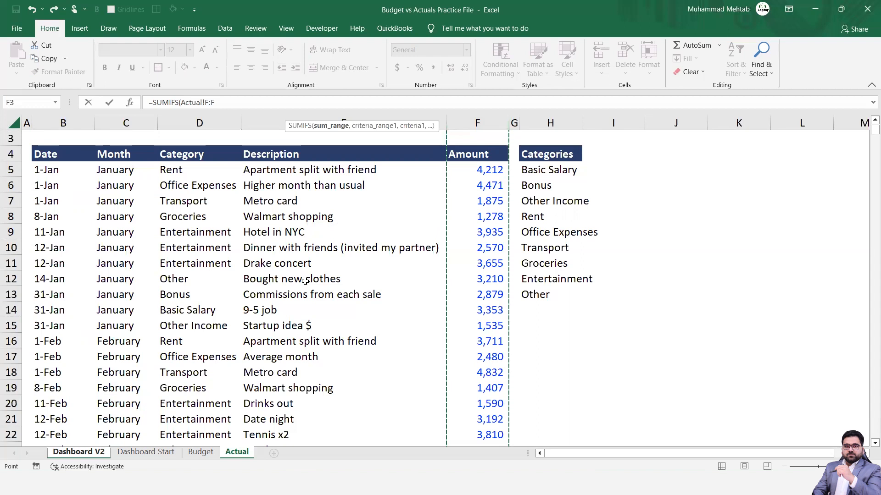
{"action": "type", "text": ","}
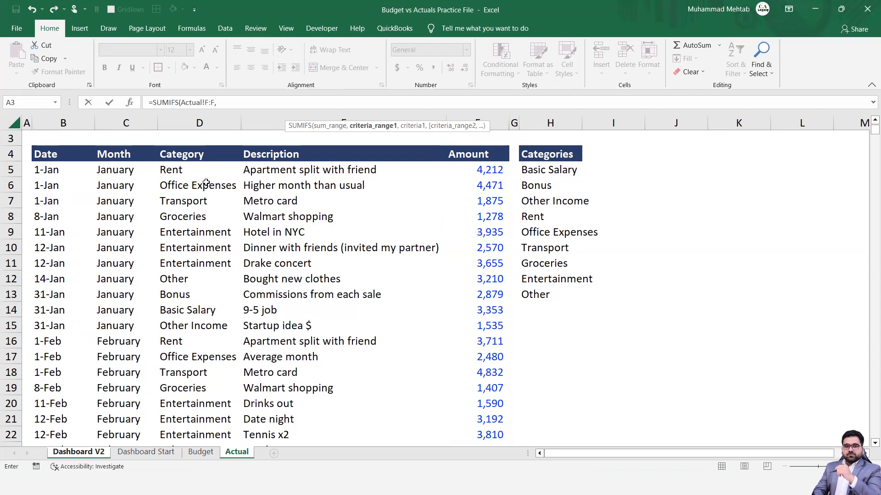
Add the Category column Actual!D:D as the first criteria range, with Dashboard V2 cell B8 as its criterion.
{"action": "left_click", "coordinate": [207, 123]}
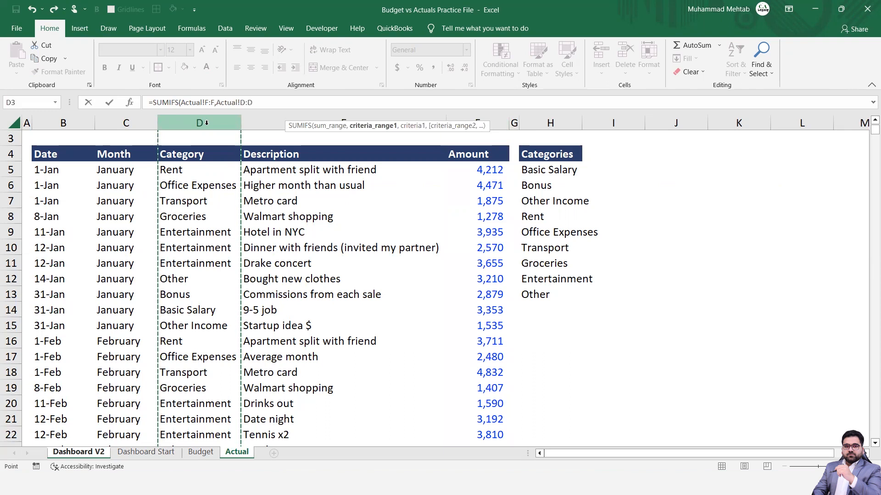
{"action": "type", "text": ","}
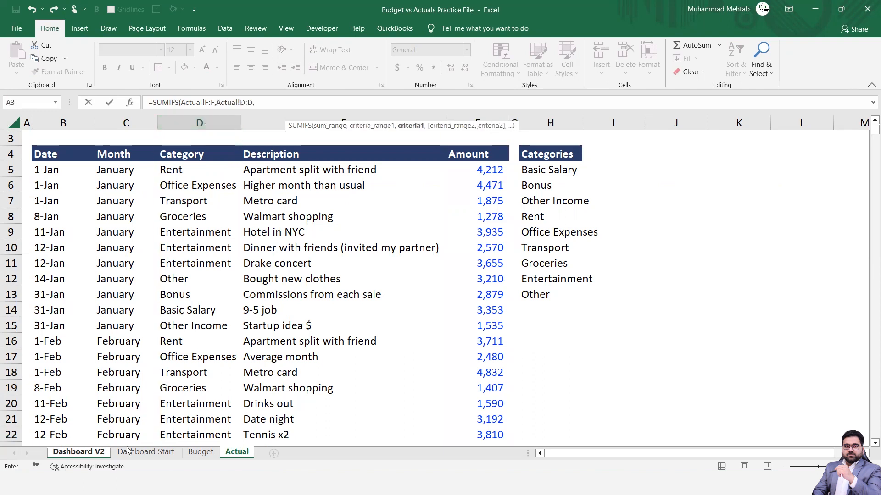
{"action": "left_click", "coordinate": [79, 452]}
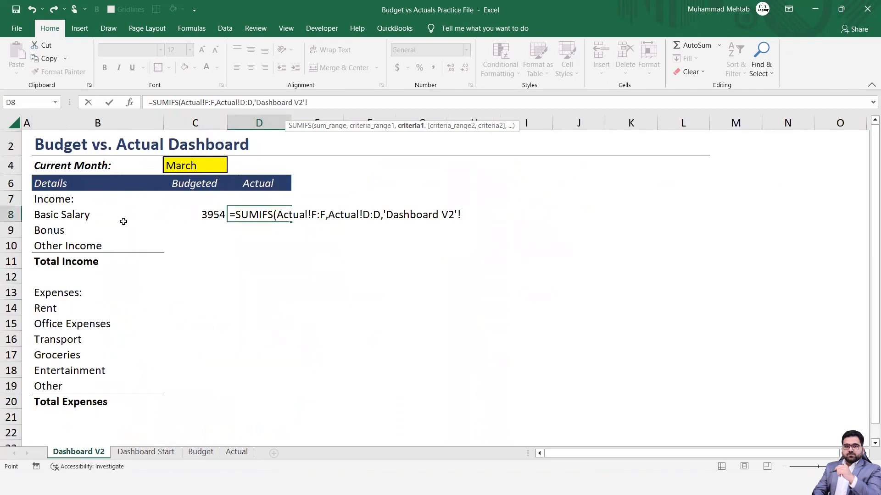
{"action": "left_click", "coordinate": [82, 215]}
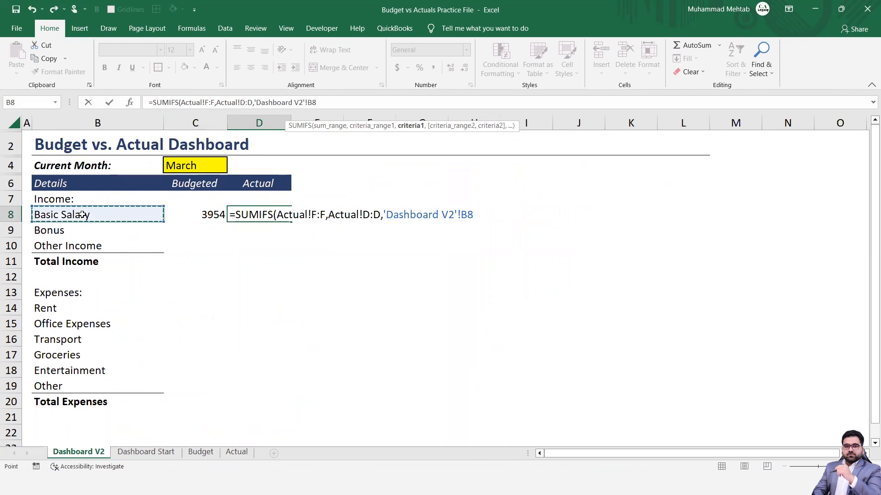
{"action": "type", "text": ","}
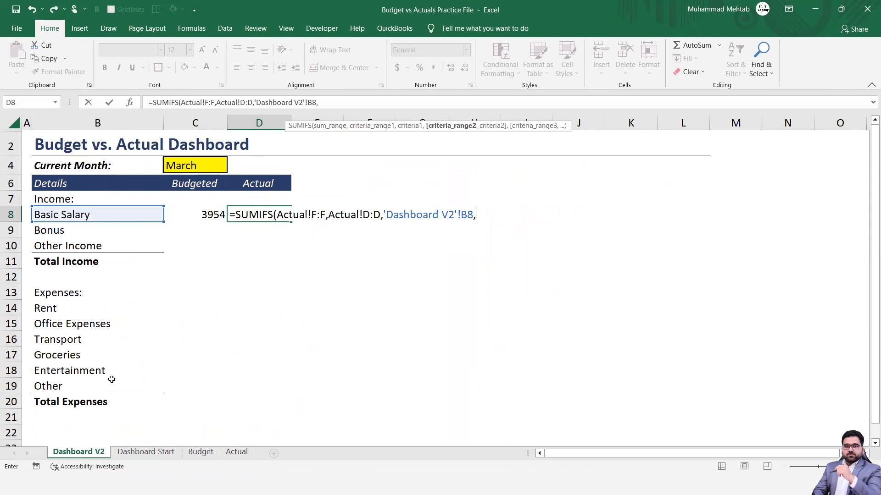
Add the Month column Actual!C:C as the second criteria range with criterion Dashboard V2 $C$4, and enter the formula.
{"action": "left_click", "coordinate": [237, 452]}
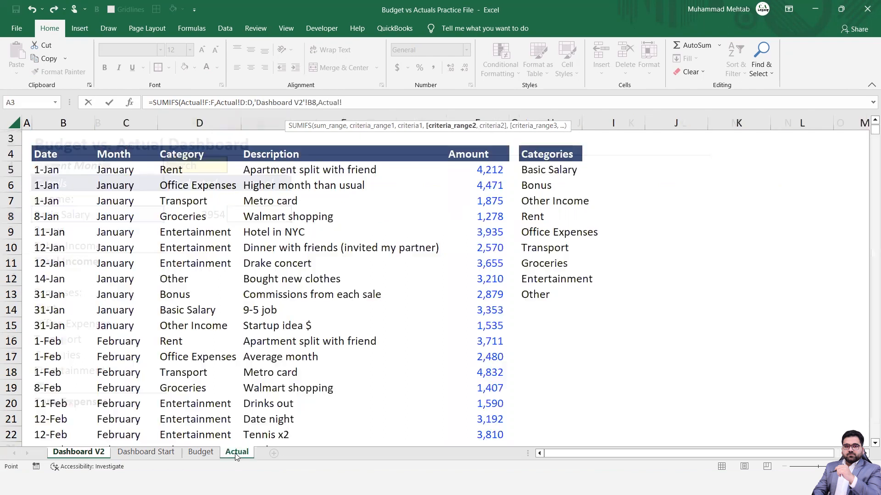
{"action": "left_click", "coordinate": [124, 122]}
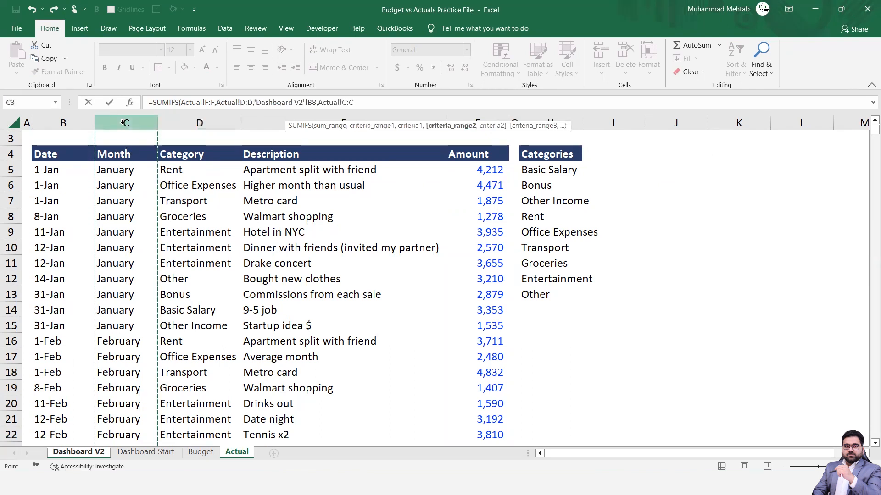
{"action": "type", "text": ","}
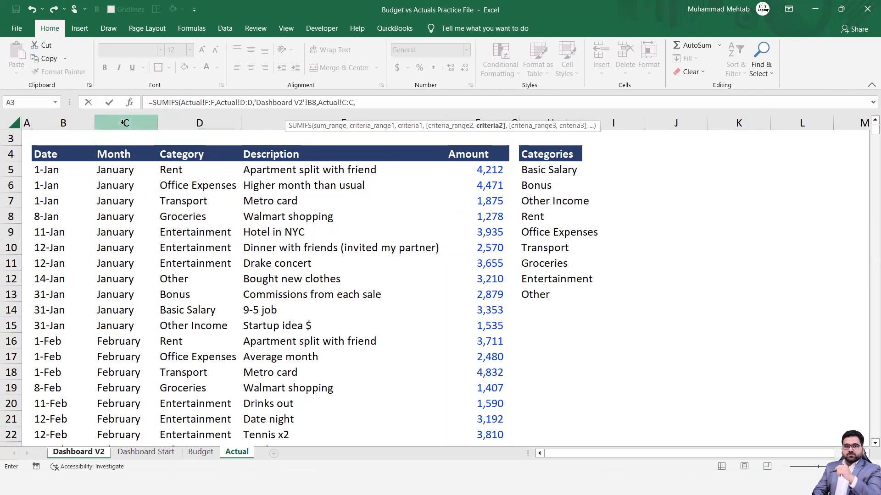
{"action": "left_click", "coordinate": [79, 452]}
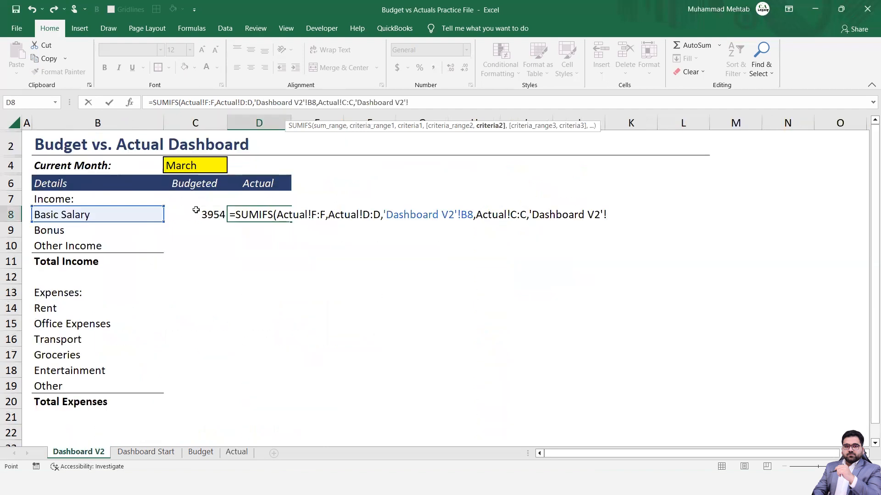
{"action": "left_click", "coordinate": [188, 166]}
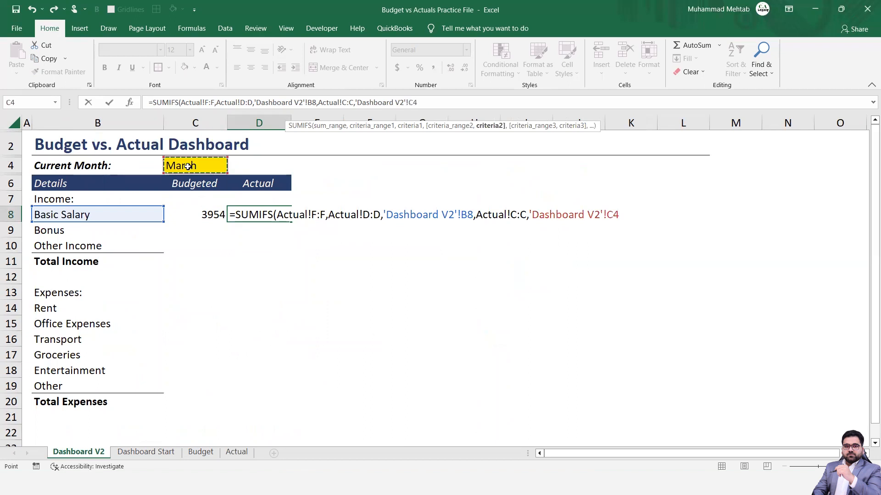
{"action": "key", "text": "F4"}
{"action": "key", "text": "Return"}
Review the Basic Salary formulas in C8 and D8 and compare the layouts of the Budget and Actual sheets.
{"action": "key", "text": "Up"}
{"action": "key", "text": "Left"}
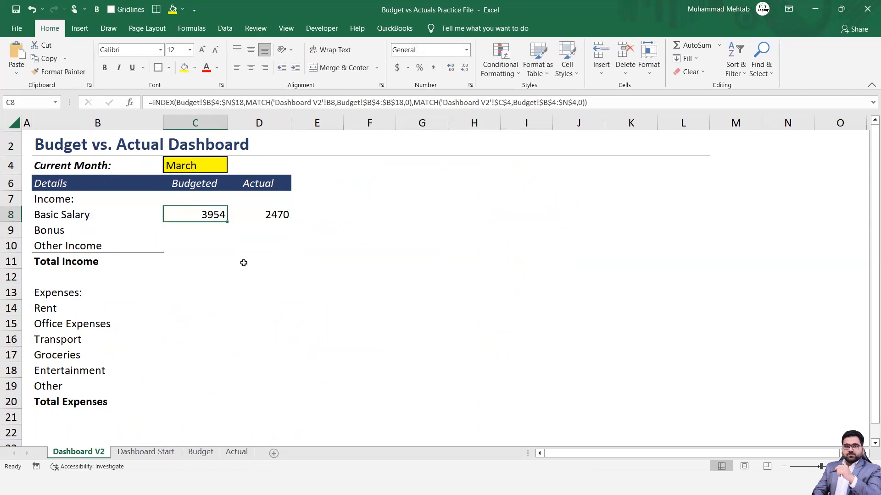
{"action": "key", "text": "Left"}
{"action": "key", "text": "Right"}
{"action": "key", "text": "Right"}
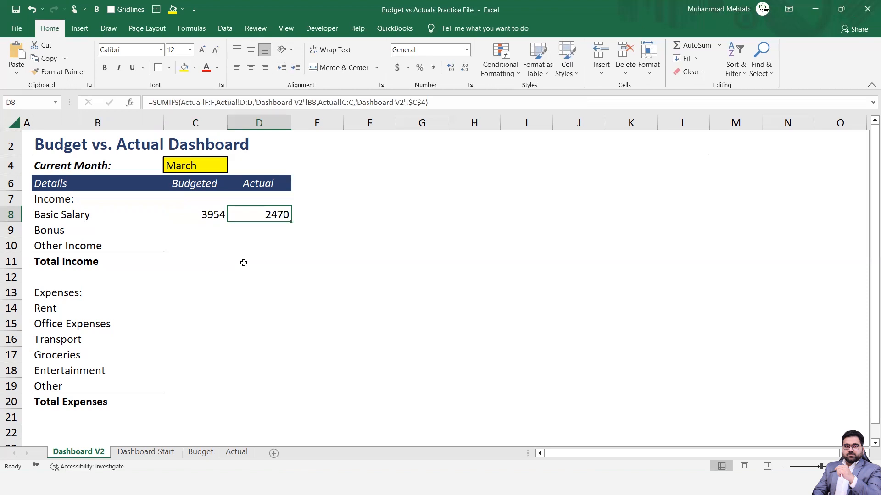
{"action": "key", "text": "ctrl+Page_Down"}
{"action": "key", "text": "ctrl+Page_Down"}
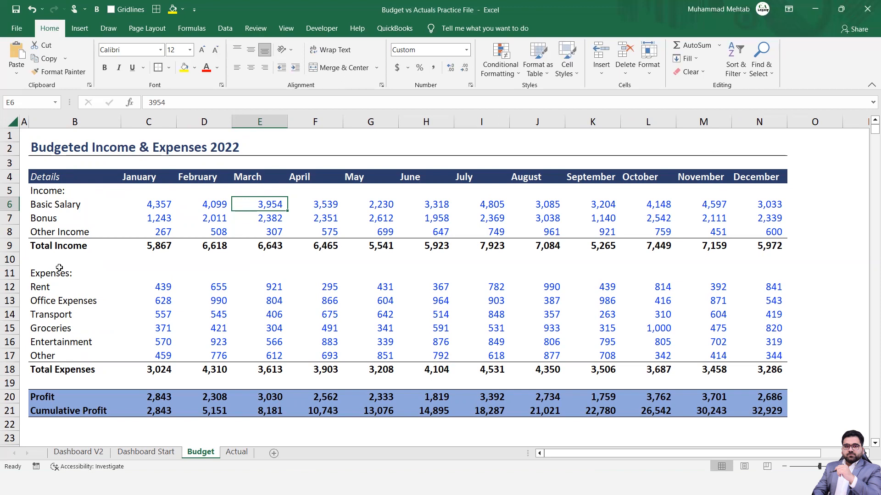
{"action": "key", "text": "ctrl+Page_Down"}
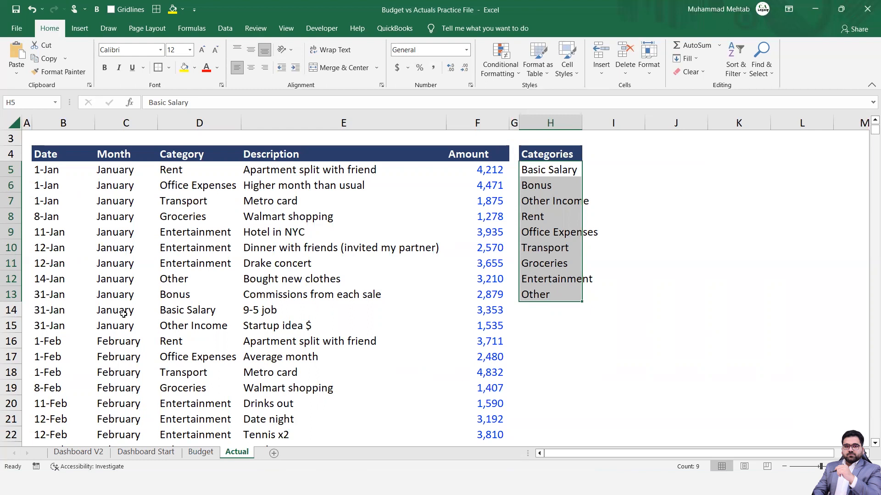
{"action": "key", "text": "ctrl+Page_Up"}
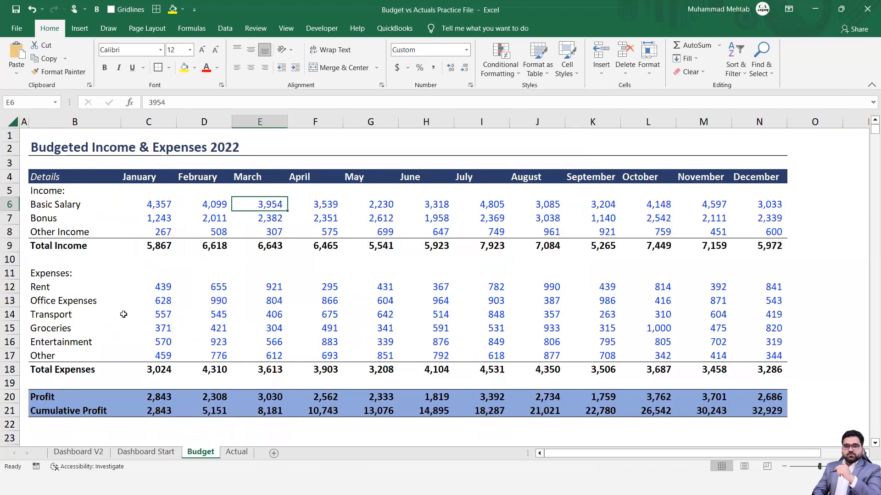
{"action": "key", "text": "ctrl+Page_Up"}
{"action": "key", "text": "ctrl+Page_Up"}
Set the width of column E on Dashboard V2 to 1 as a narrow spacer.
{"action": "key", "text": "Right"}
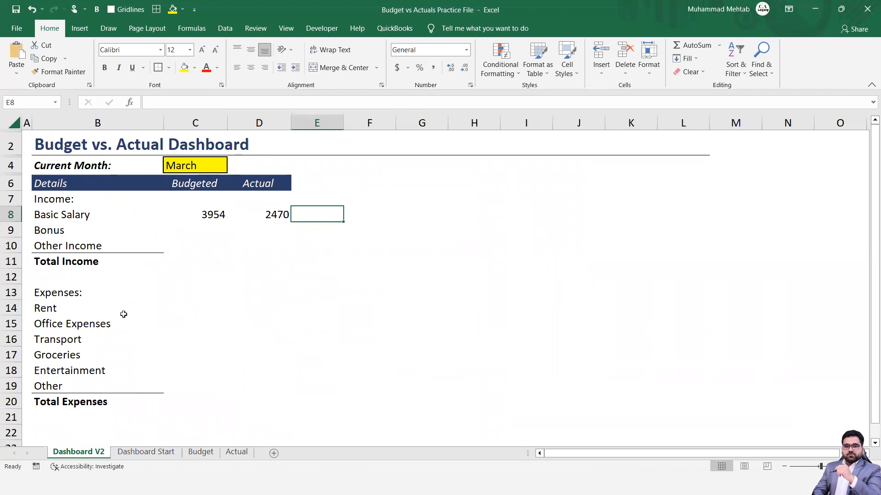
{"action": "key", "text": "alt"}
{"action": "key", "text": "h"}
{"action": "key", "text": "o"}
{"action": "key", "text": "w"}
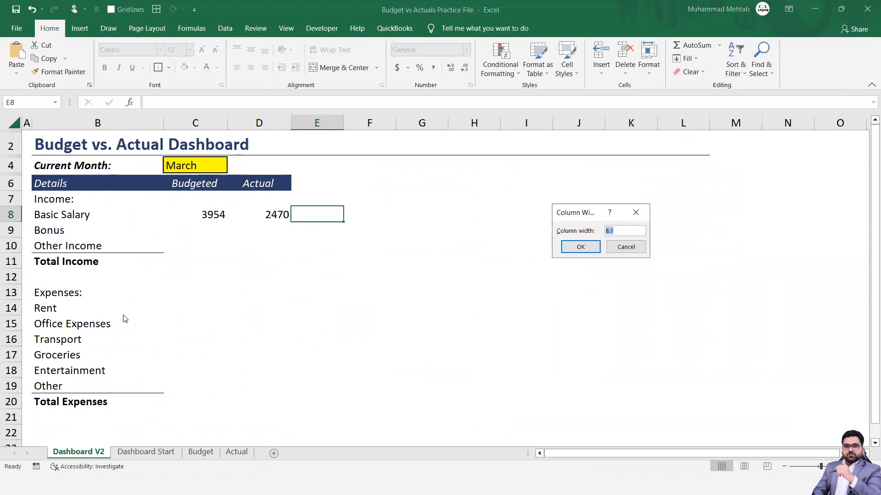
{"action": "type", "text": "1"}
{"action": "key", "text": "Return"}
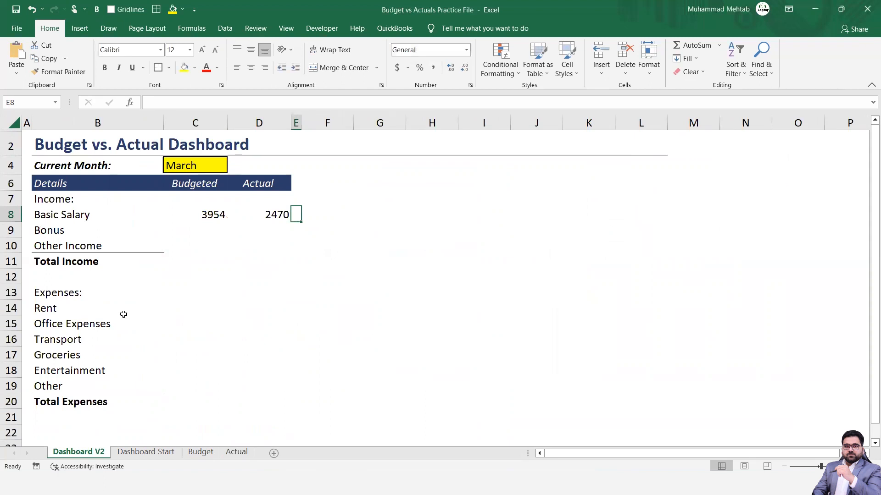
Copy the formatting of the Actual header in D6 to cells F6 and G6.
{"action": "key", "text": "Right"}
{"action": "key", "text": "Up"}
{"action": "key", "text": "Up"}
{"action": "key", "text": "Left"}
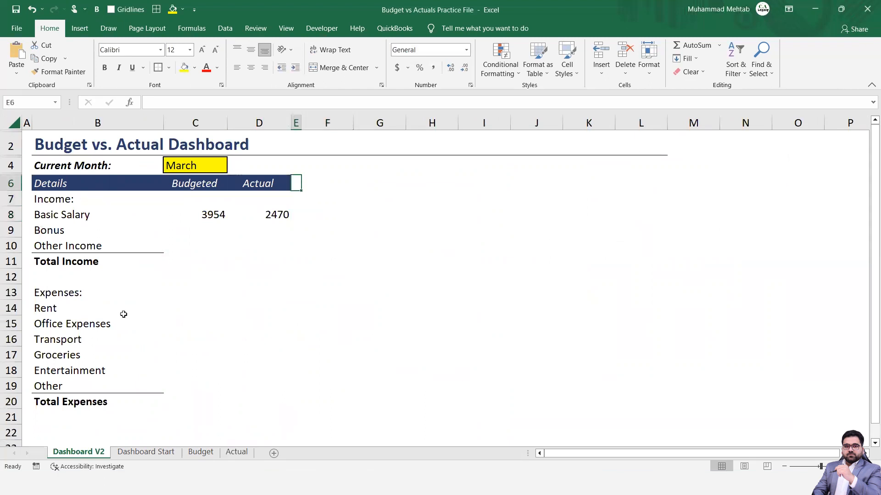
{"action": "key", "text": "Left"}
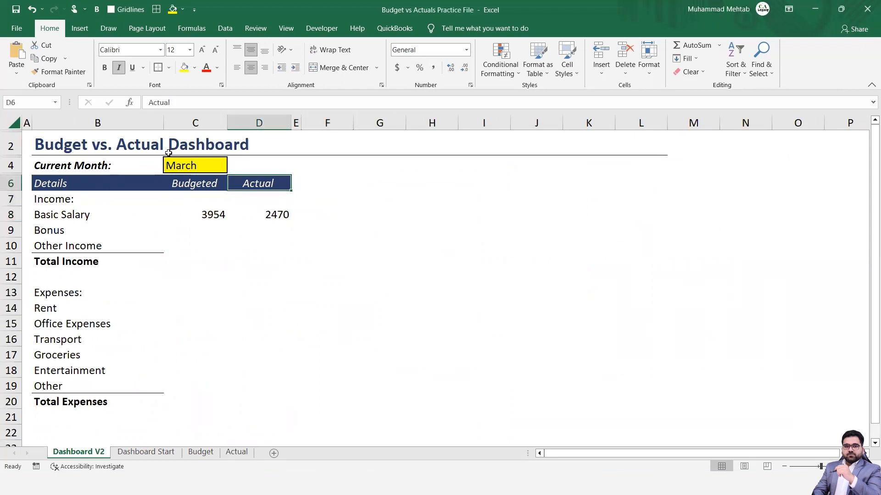
{"action": "left_click", "coordinate": [60, 72]}
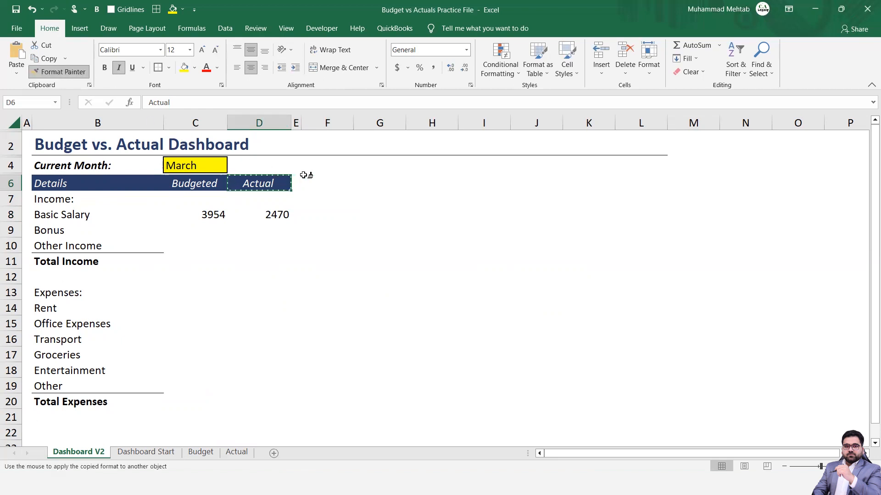
{"action": "left_click", "coordinate": [331, 185]}
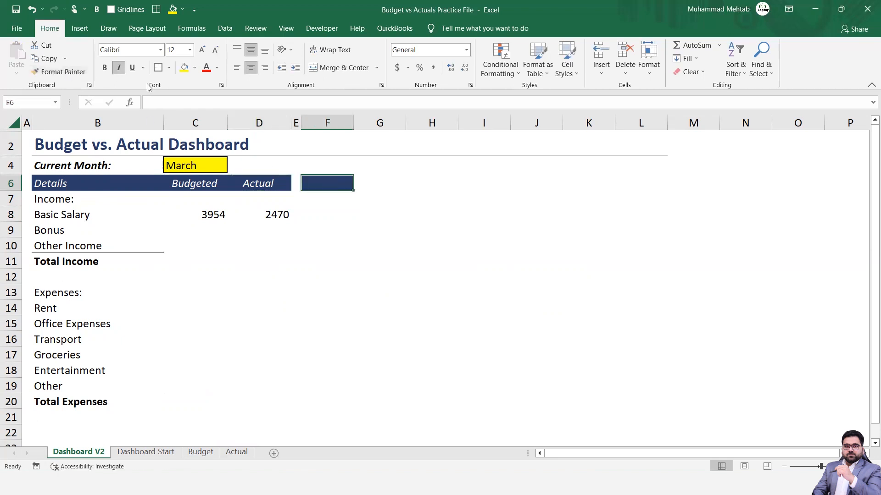
{"action": "left_click", "coordinate": [60, 72]}
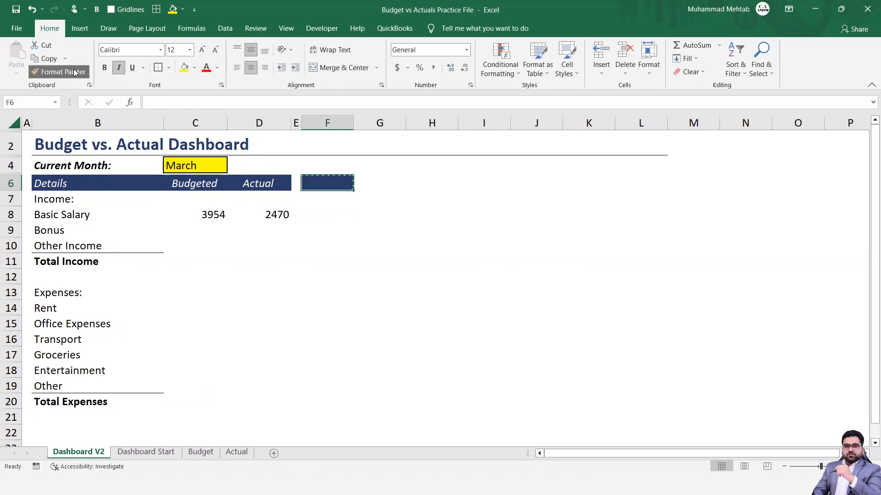
{"action": "left_click", "coordinate": [383, 179]}
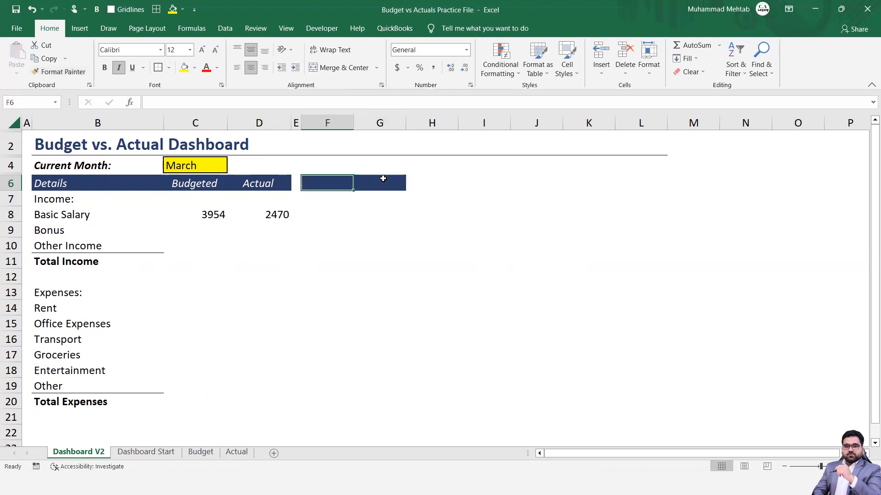
Enter the header Variance Amount in cell F6.
{"action": "type", "text": "Varai"}
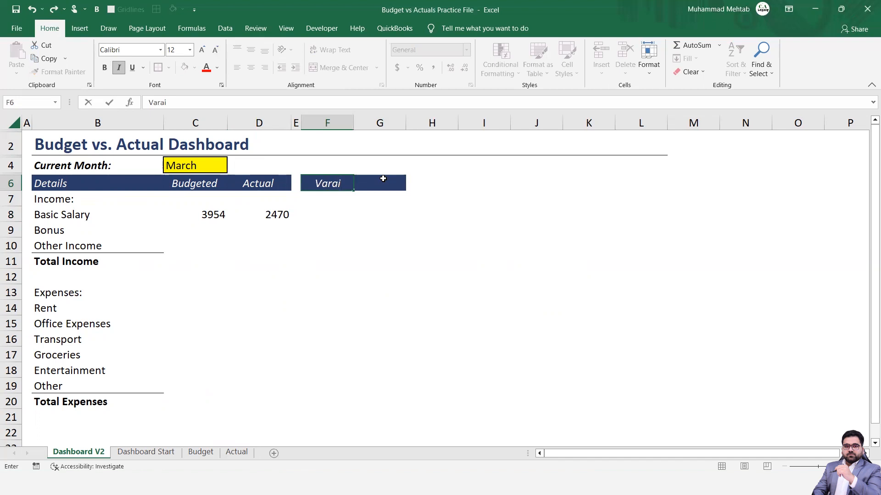
{"action": "key", "text": "BackSpace"}
{"action": "key", "text": "BackSpace"}
{"action": "key", "text": "BackSpace"}
{"action": "type", "text": "riance Amount"}
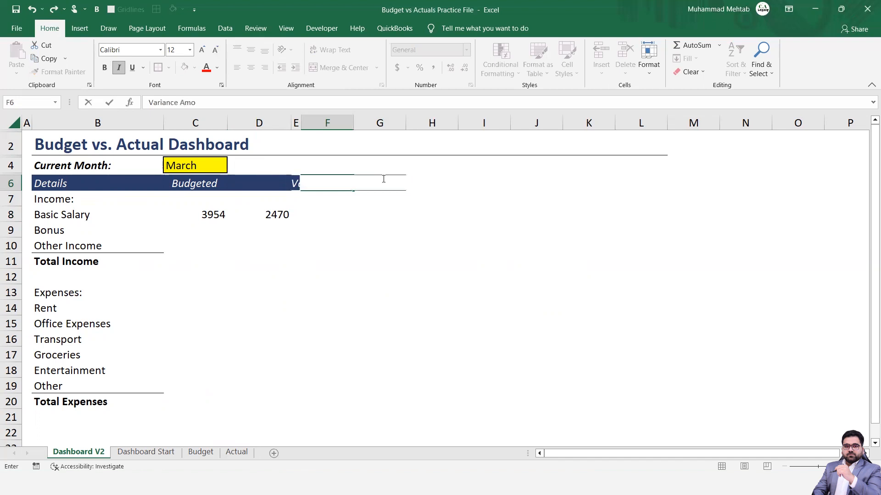
{"action": "key", "text": "Return"}
{"action": "key", "text": "Up"}
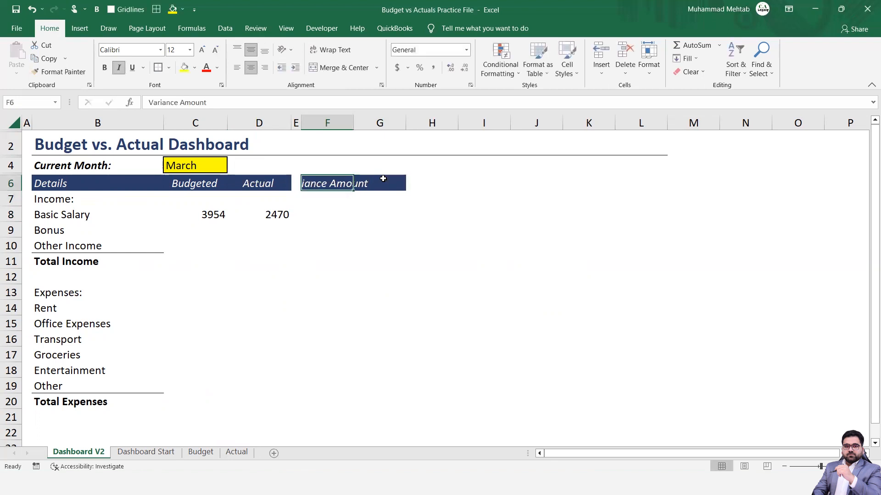
Enter the header Variance %age in cell G6.
{"action": "left_click", "coordinate": [383, 179]}
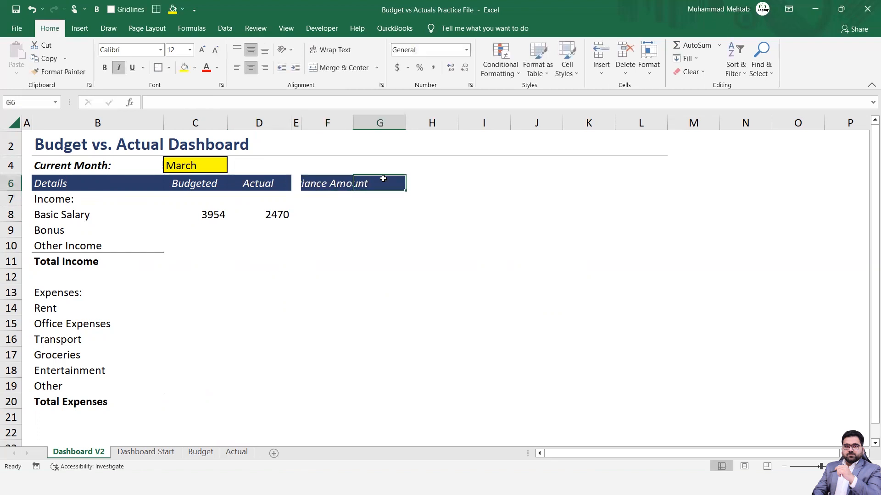
{"action": "type", "text": "Variance "}
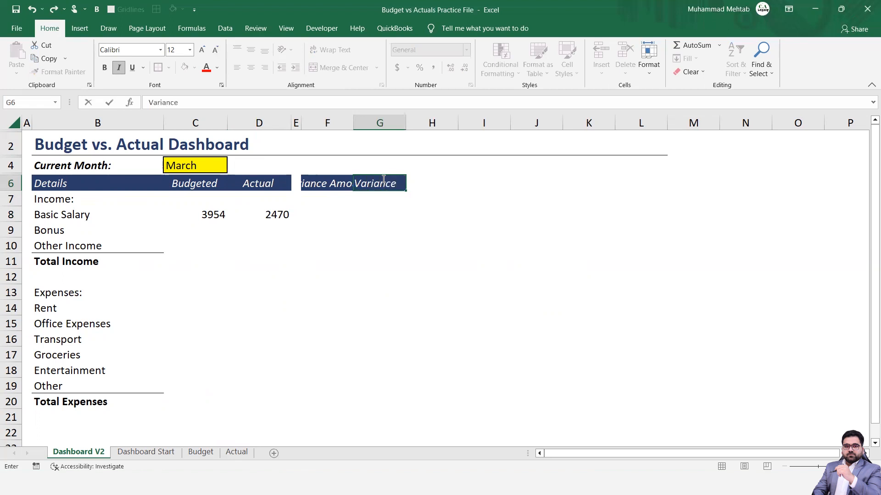
{"action": "type", "text": "%"}
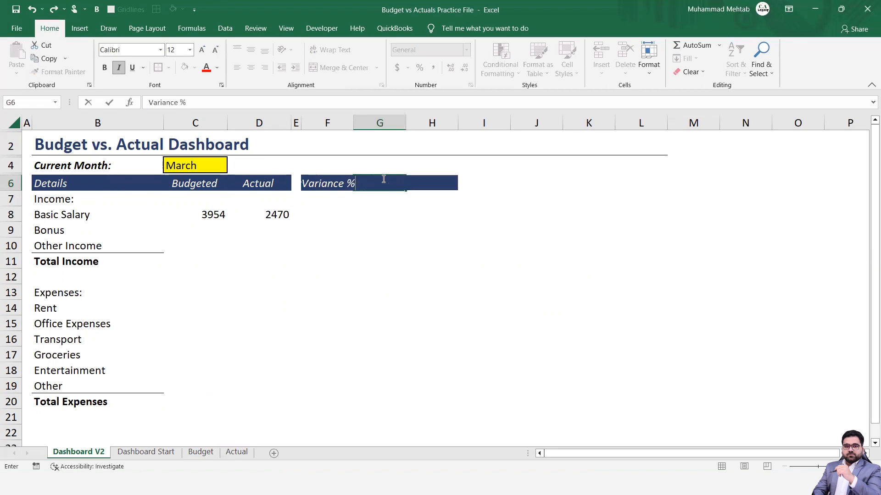
{"action": "type", "text": "ae"}
{"action": "key", "text": "Return"}
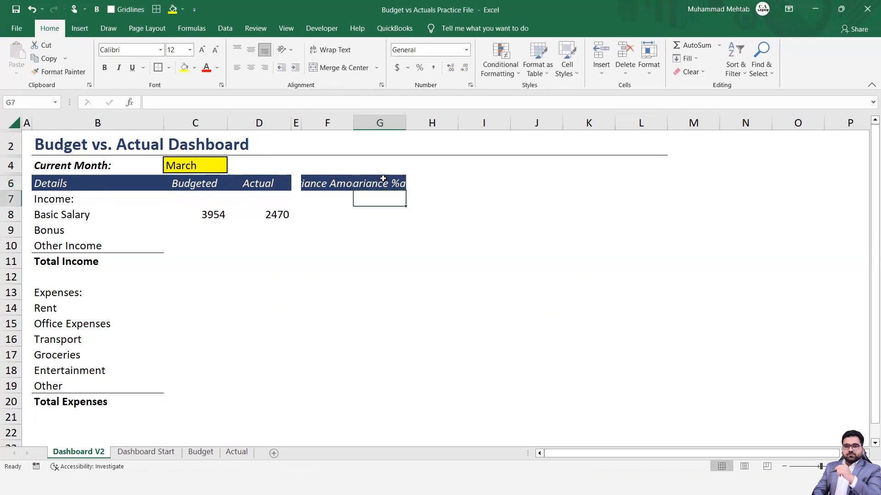
{"action": "left_click", "coordinate": [383, 179]}
{"action": "double_click", "coordinate": [383, 179]}
{"action": "key", "text": "Right"}
{"action": "type", "text": "g"}
{"action": "key", "text": "Return"}
Wrap the text of the Variance Amount and Variance %age headers in F6 and G6.
{"action": "key", "text": "Up"}
{"action": "key", "text": "Left"}
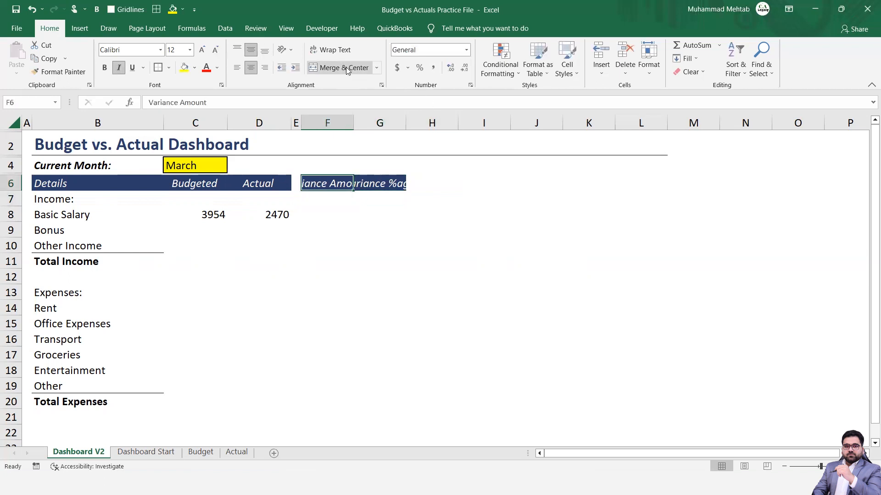
{"action": "left_click", "coordinate": [329, 53]}
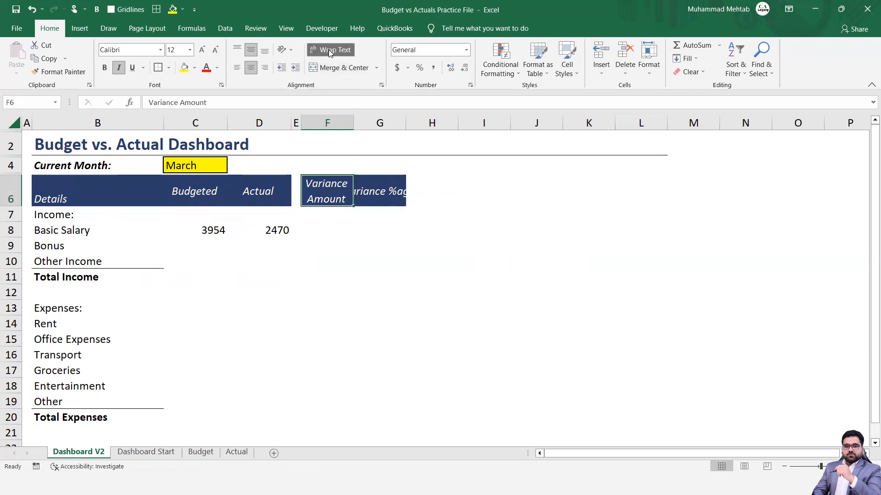
{"action": "left_click", "coordinate": [399, 195]}
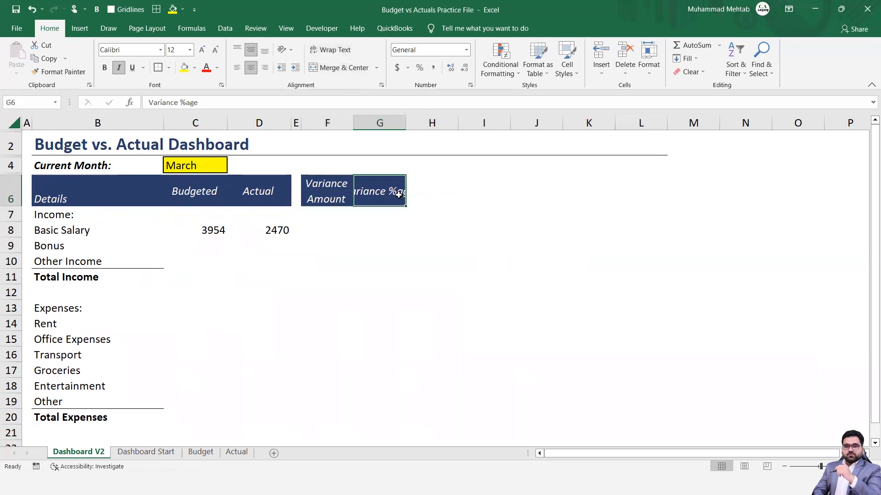
{"action": "left_click", "coordinate": [340, 49]}
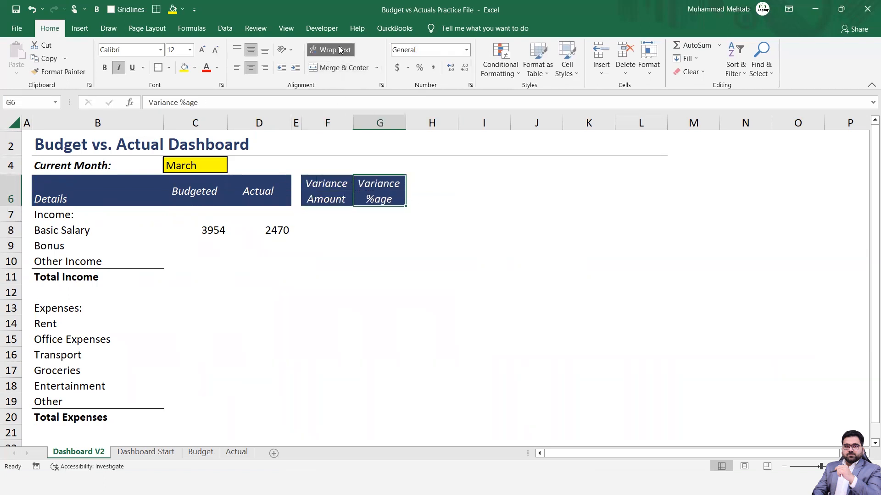
Center the Details header in B6 both horizontally and vertically.
{"action": "key", "text": "Left"}
{"action": "key", "text": "Left"}
{"action": "key", "text": "Left"}
{"action": "key", "text": "Left"}
{"action": "key", "text": "Left"}
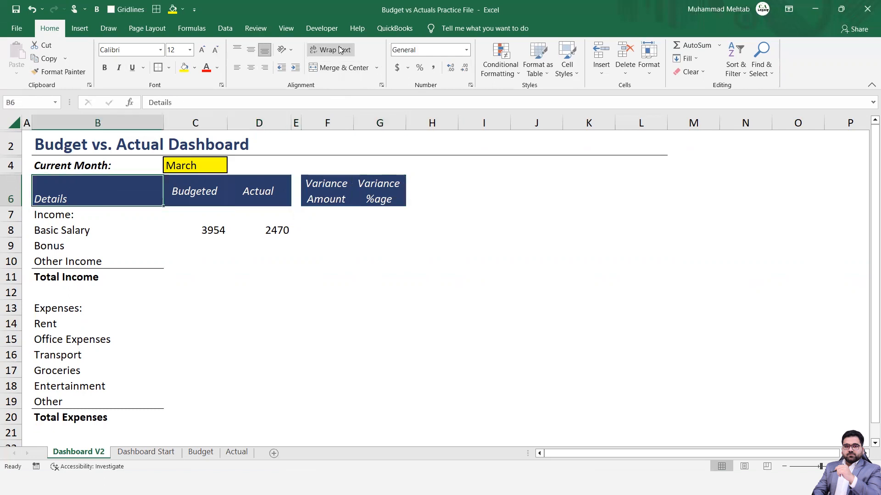
{"action": "left_click", "coordinate": [251, 67]}
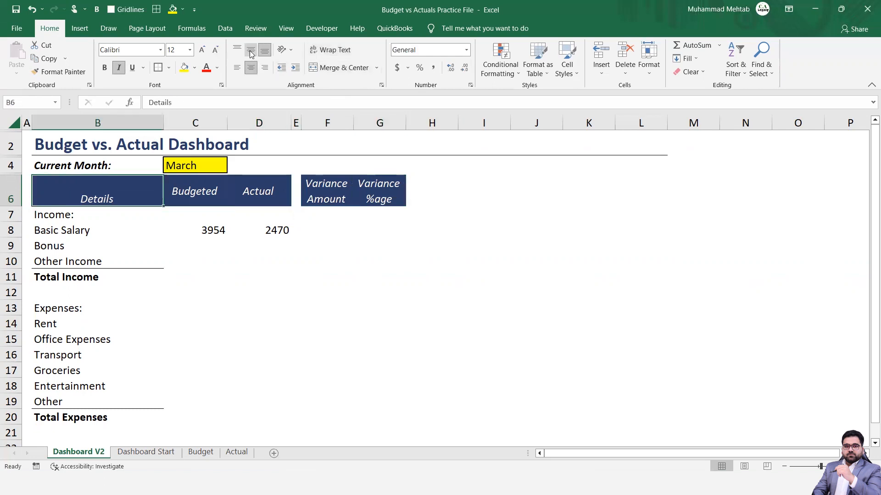
{"action": "left_click", "coordinate": [251, 53]}
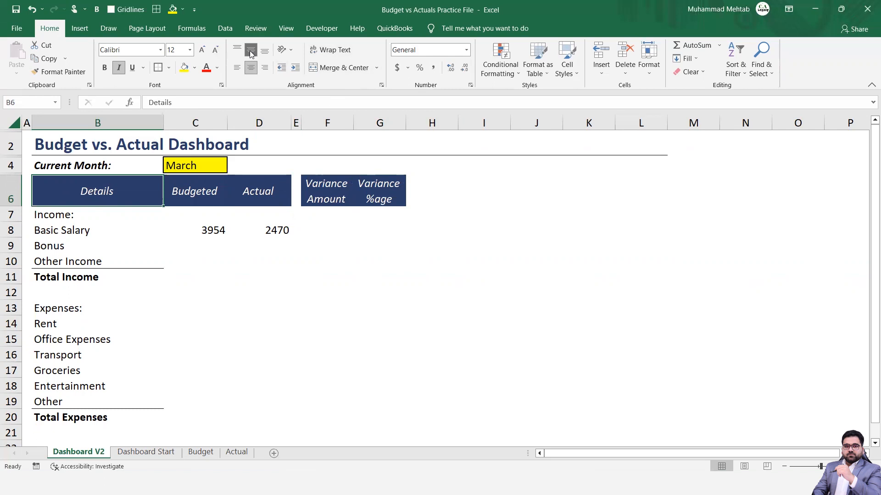
Enter the formula =D8-C8 in F8 to calculate the Basic Salary variance amount.
{"action": "key", "text": "Down"}
{"action": "key", "text": "Down"}
{"action": "key", "text": "Right"}
{"action": "key", "text": "Right"}
{"action": "key", "text": "Right"}
{"action": "key", "text": "Right"}
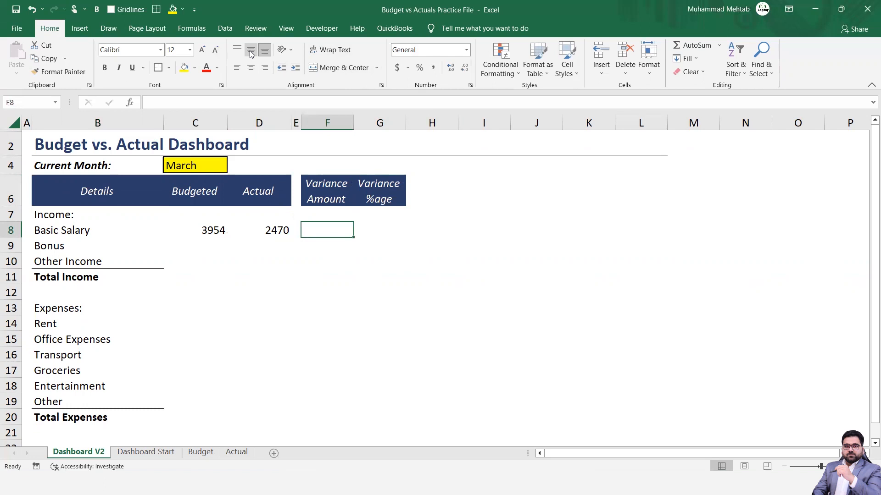
{"action": "type", "text": "="}
{"action": "key", "text": "Left"}
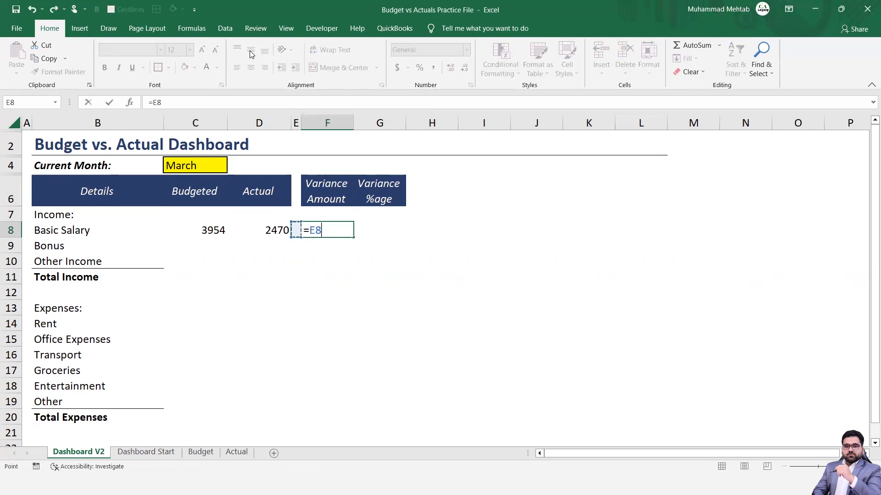
{"action": "key", "text": "Left"}
{"action": "type", "text": "-"}
{"action": "key", "text": "Left"}
{"action": "key", "text": "Left"}
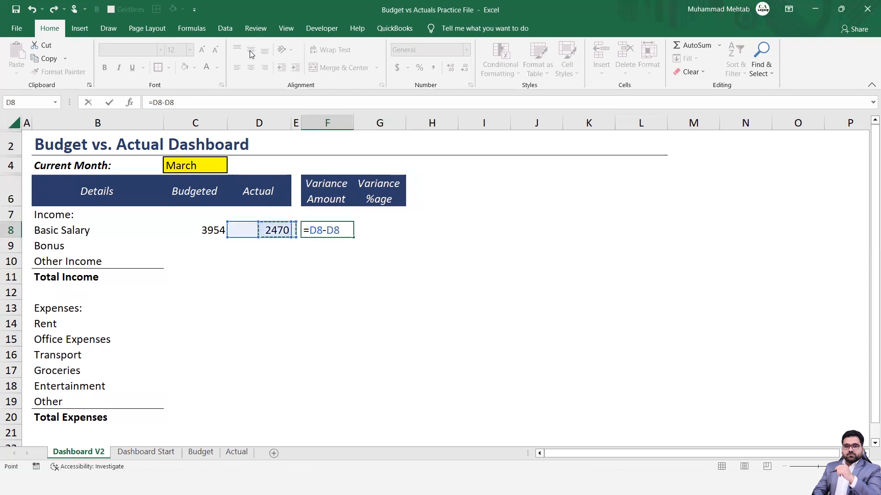
{"action": "key", "text": "Left"}
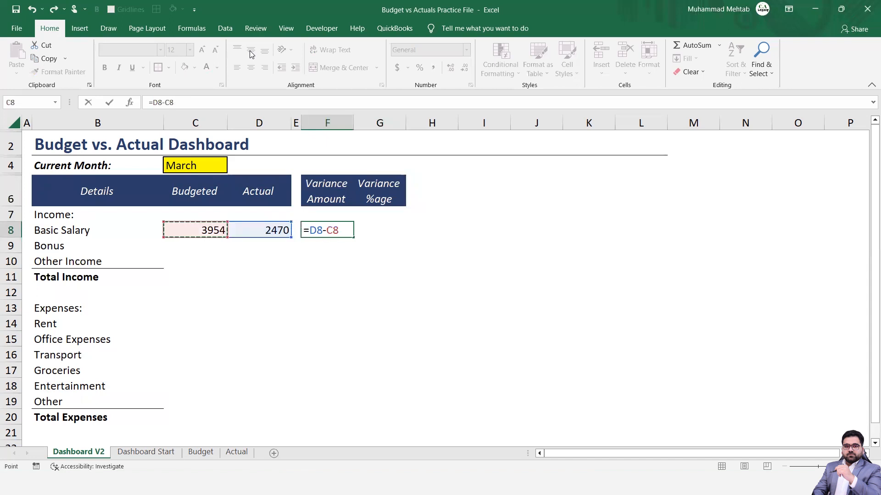
{"action": "key", "text": "Return"}
{"action": "key", "text": "Up"}
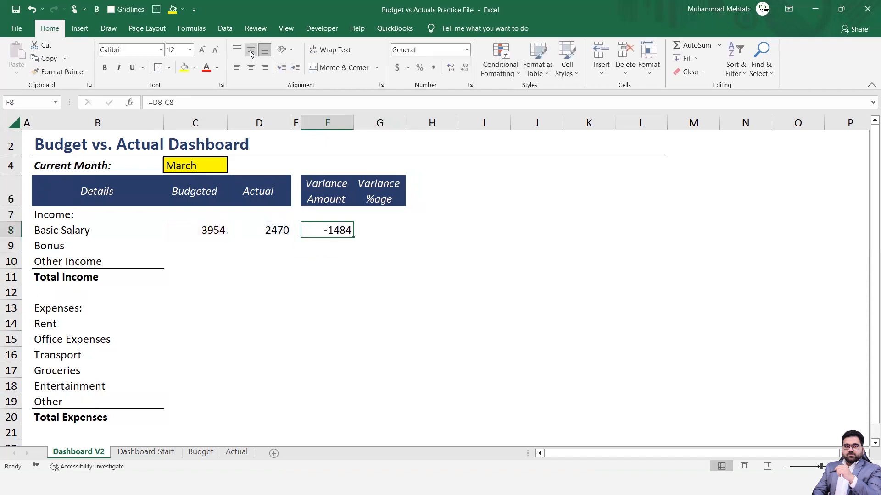
Enter the formula =D8/C8-1 in G8 to calculate the Basic Salary variance percentage.
{"action": "key", "text": "Right"}
{"action": "type", "text": "="}
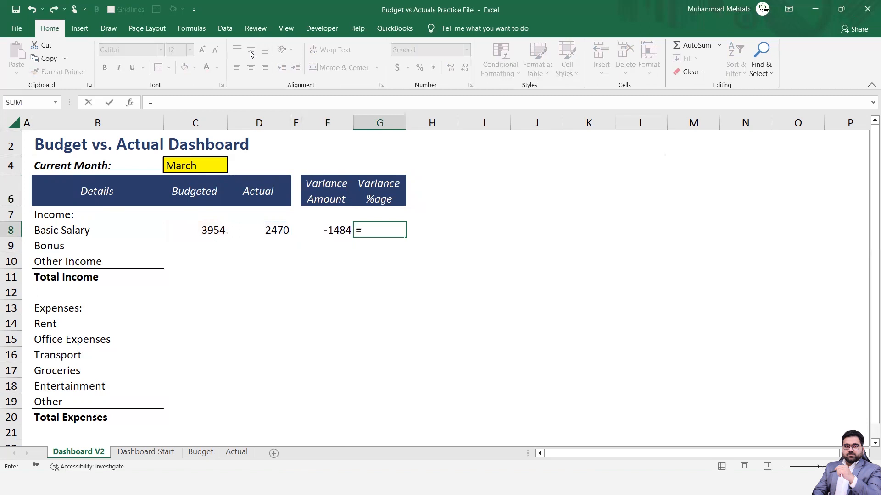
{"action": "key", "text": "Left"}
{"action": "key", "text": "Left"}
{"action": "key", "text": "Left"}
{"action": "type", "text": "/"}
{"action": "key", "text": "Left"}
{"action": "key", "text": "Left"}
{"action": "key", "text": "Left"}
{"action": "key", "text": "Left"}
{"action": "key", "text": "Left"}
{"action": "key", "text": "Right"}
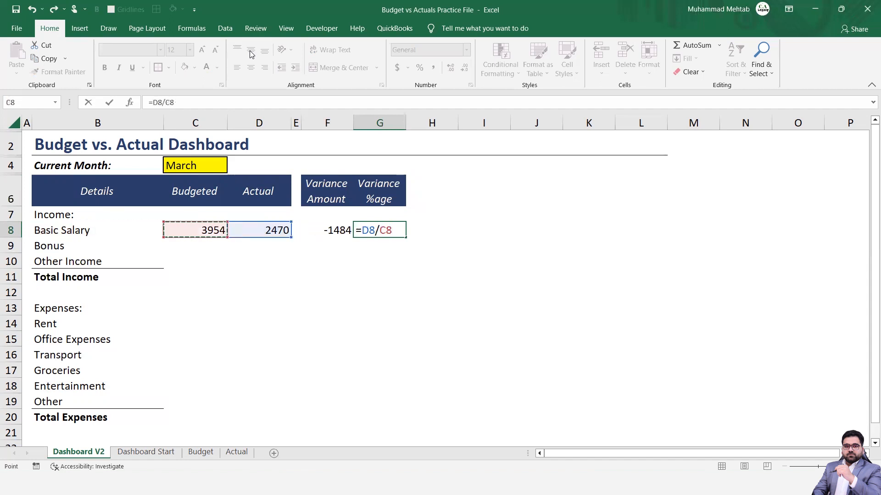
{"action": "type", "text": "-1"}
{"action": "key", "text": "Return"}
{"action": "key", "text": "Up"}
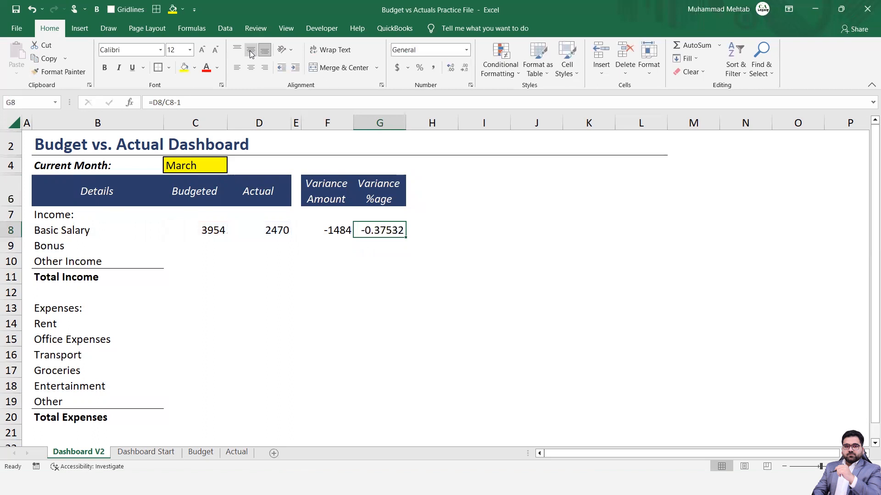
Review the budgeted, actual and variance formulas across the Basic Salary row.
{"action": "key", "text": "Left"}
{"action": "key", "text": "Left"}
{"action": "key", "text": "Left"}
{"action": "key", "text": "Left"}
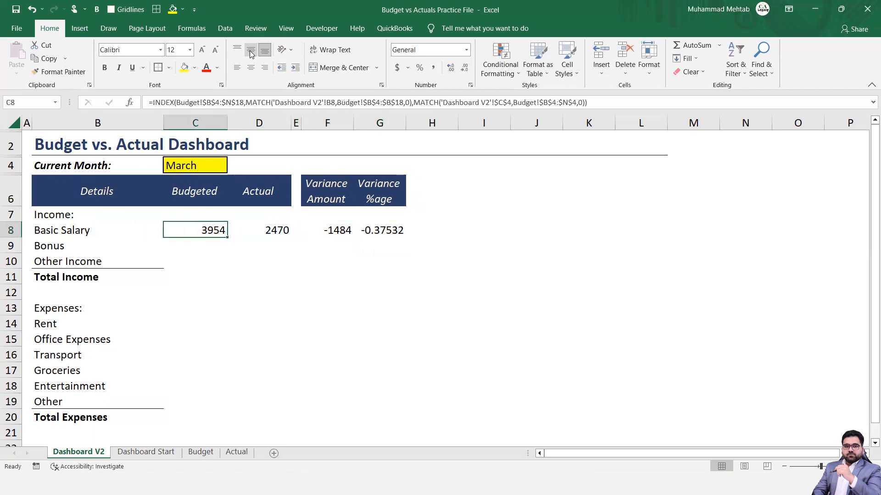
{"action": "key", "text": "Right"}
{"action": "key", "text": "Right"}
{"action": "key", "text": "Right"}
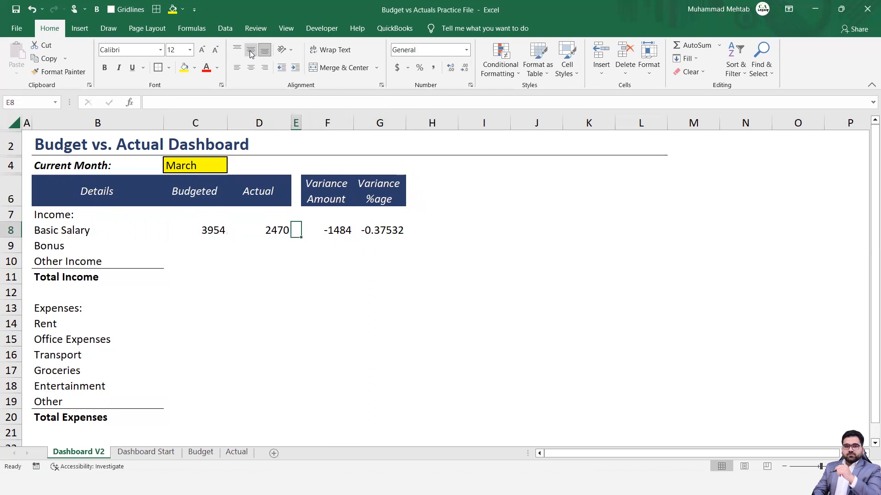
{"action": "key", "text": "Right"}
{"action": "key", "text": "Right"}
{"action": "key", "text": "Left"}
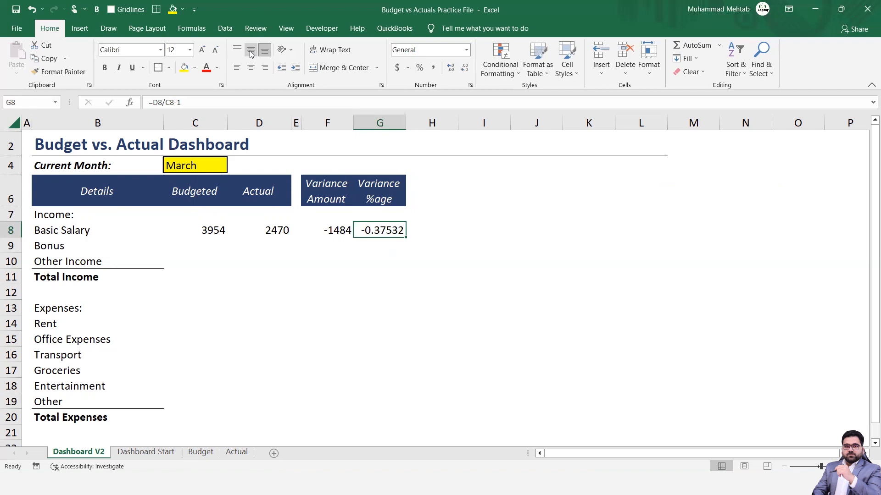
{"action": "key", "text": "Left"}
{"action": "key", "text": "Left"}
{"action": "key", "text": "Left"}
{"action": "key", "text": "Left"}
{"action": "key", "text": "Right"}
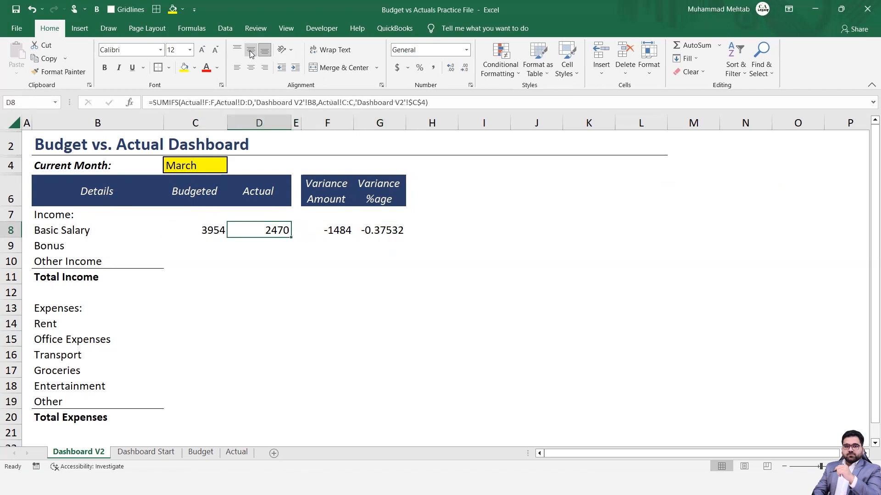
{"action": "key", "text": "Right"}
{"action": "key", "text": "Right"}
Give the Total Income cells C11:D11 a top border and bold formatting, and copy that formatting to F11:G11.
{"action": "key", "text": "Down"}
{"action": "key", "text": "Down"}
{"action": "key", "text": "Down"}
{"action": "key", "text": "Left"}
{"action": "key", "text": "Left"}
{"action": "key", "text": "Left"}
{"action": "key", "text": "Left"}
{"action": "key", "text": "Left"}
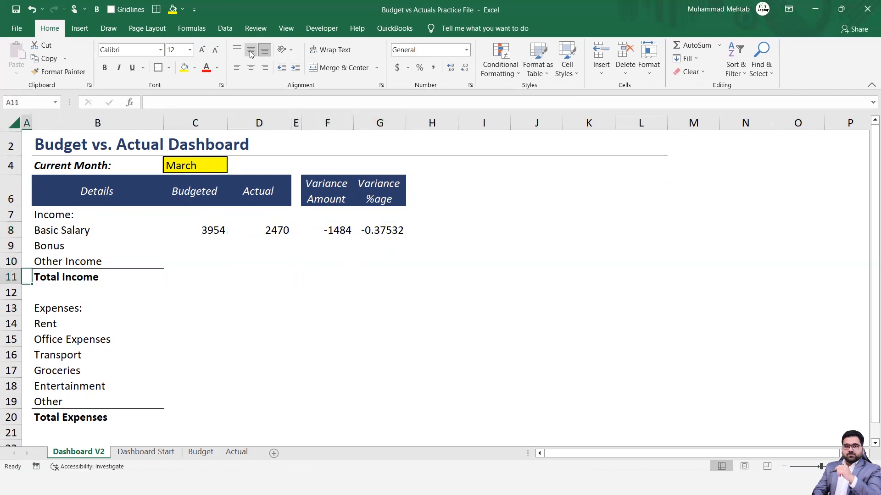
{"action": "key", "text": "Right"}
{"action": "key", "text": "Right"}
{"action": "key", "text": "shift+Right"}
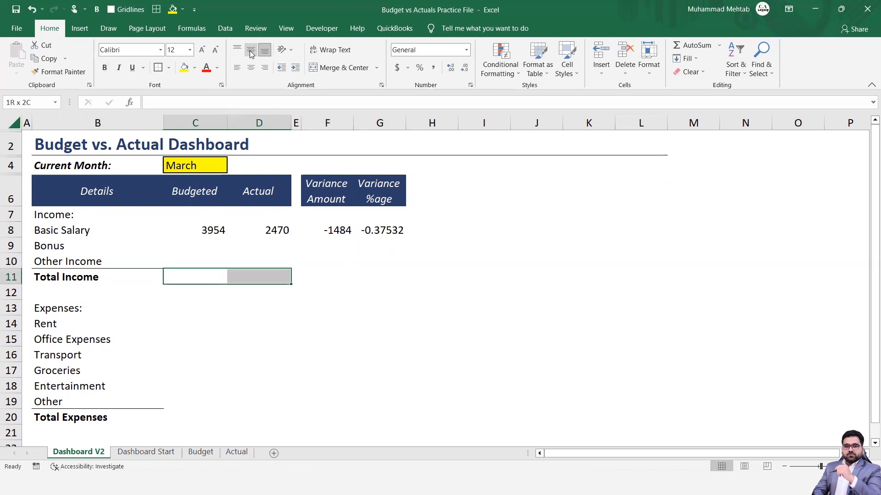
{"action": "key", "text": "alt+h"}
{"action": "key", "text": "b"}
{"action": "key", "text": "p"}
{"action": "key", "text": "ctrl+b"}
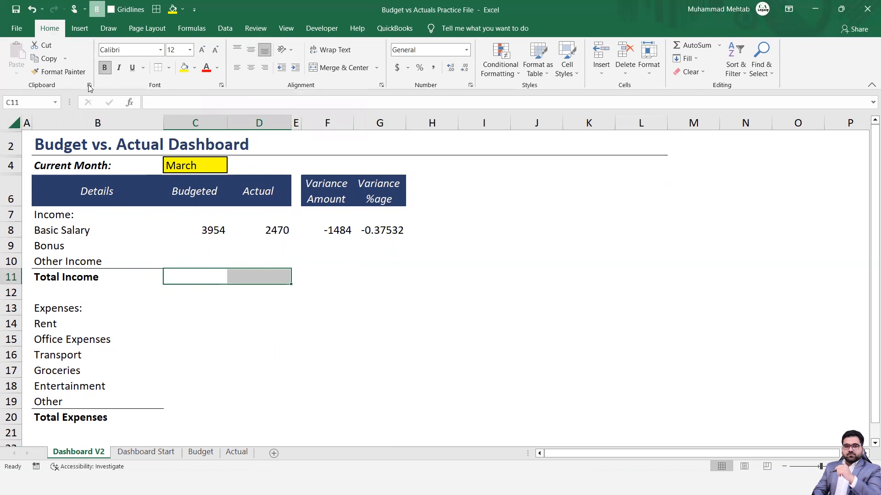
{"action": "left_click", "coordinate": [59, 72]}
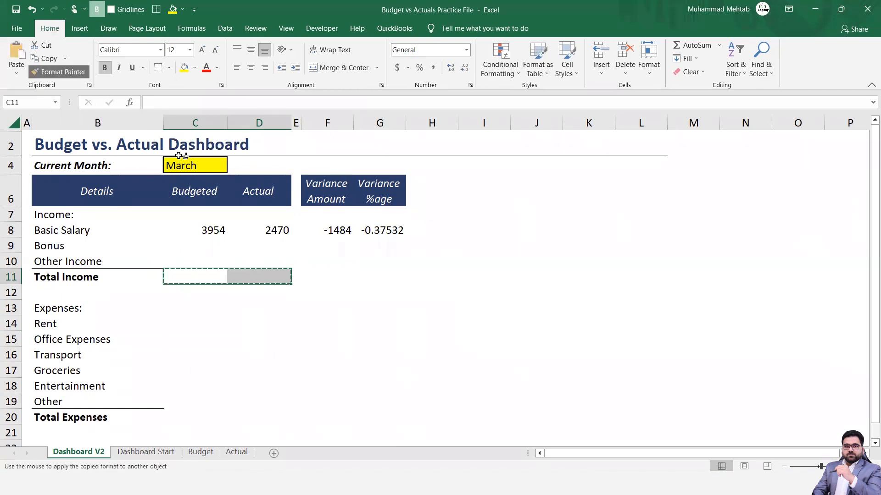
{"action": "left_click", "coordinate": [316, 276]}
Give the Total Expenses cells C20:D20 a top border and bold formatting, and copy that formatting to F20:G20.
{"action": "key", "text": "Left"}
{"action": "key", "text": "Left"}
{"action": "key", "text": "Left"}
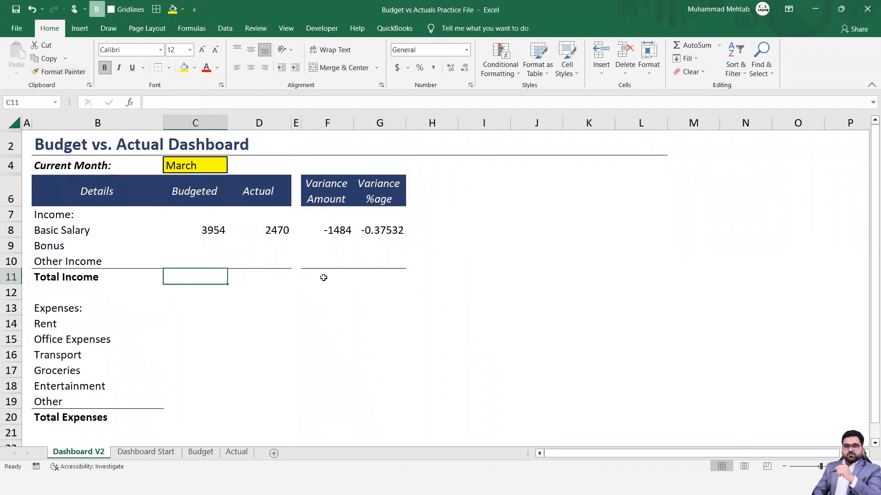
{"action": "key", "text": "Down"}
{"action": "key", "text": "Down"}
{"action": "key", "text": "Down"}
{"action": "key", "text": "Down"}
{"action": "key", "text": "Down"}
{"action": "key", "text": "Down"}
{"action": "key", "text": "Down"}
{"action": "key", "text": "Down"}
{"action": "key", "text": "Down"}
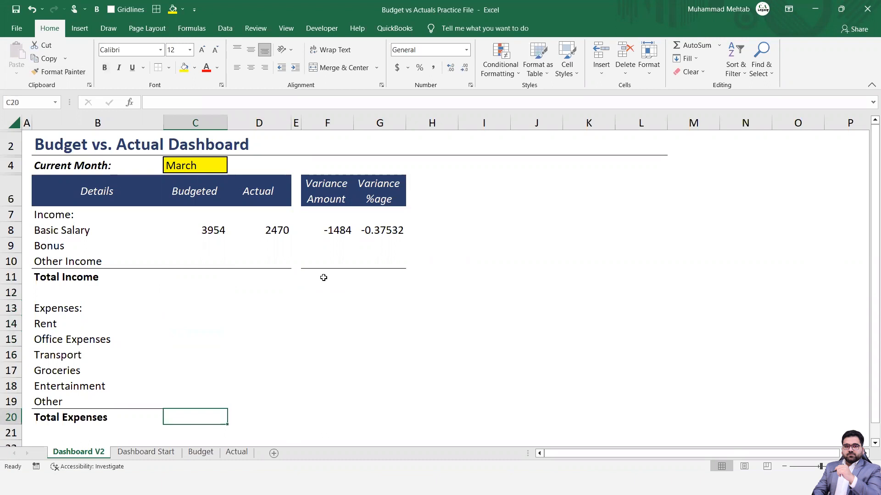
{"action": "key", "text": "shift+Right"}
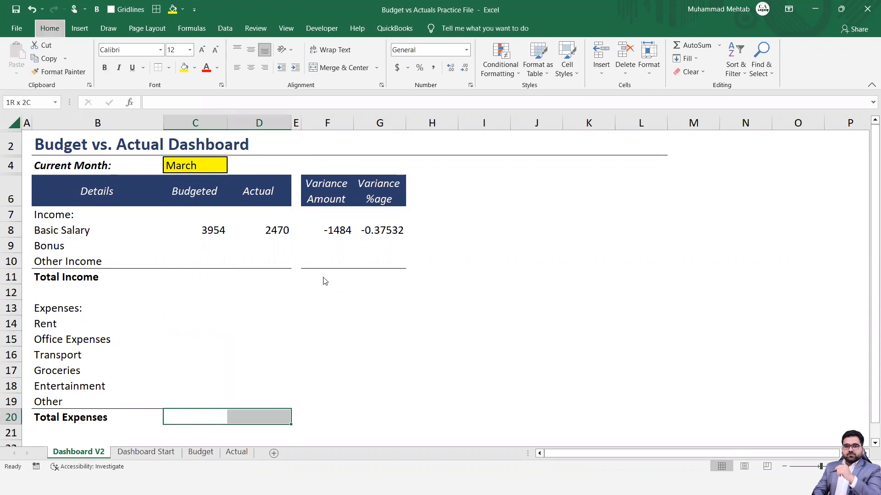
{"action": "key", "text": "ctrl+b"}
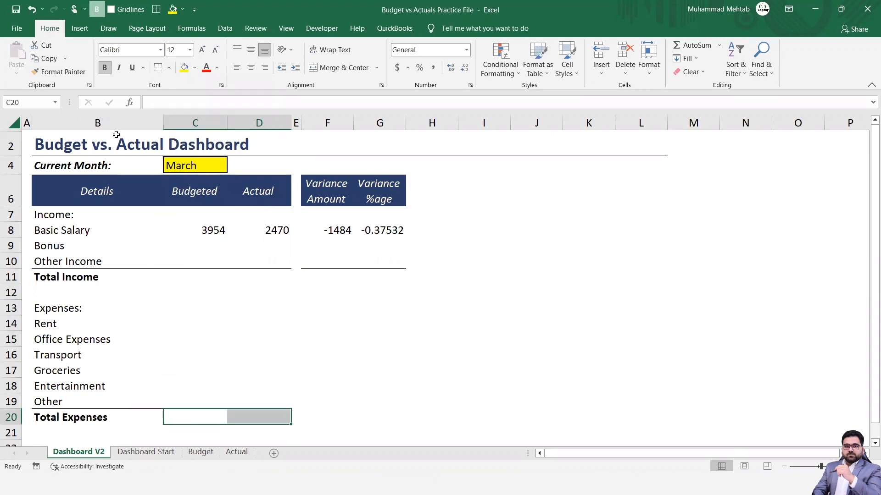
{"action": "left_click", "coordinate": [60, 71]}
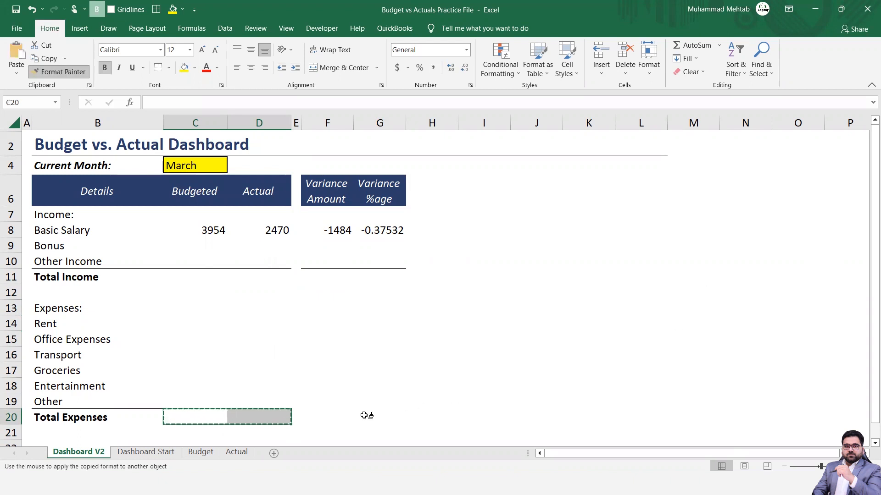
{"action": "left_click", "coordinate": [318, 414]}
Copy the Basic Salary budgeted and actual formulas from C8:D8 into the Bonus and Other Income rows, C9:D10.
{"action": "key", "text": "Left"}
{"action": "key", "text": "Left"}
{"action": "key", "text": "Left"}
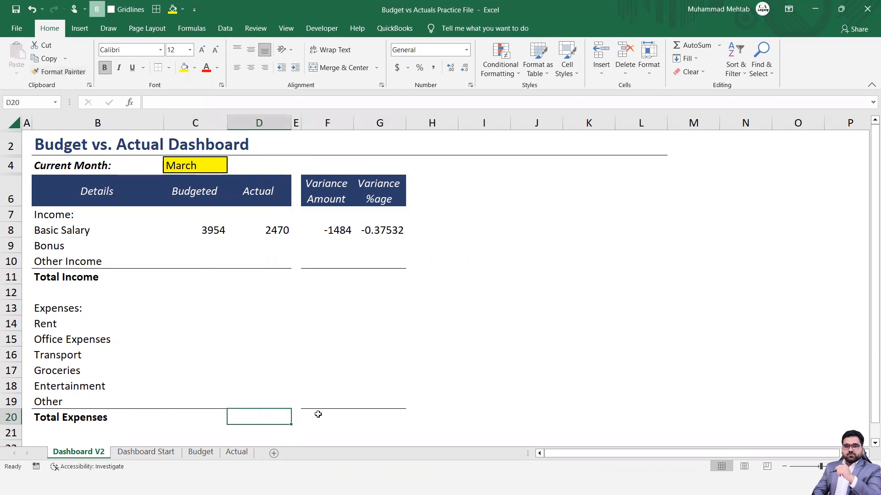
{"action": "key", "text": "Up"}
{"action": "key", "text": "Up"}
{"action": "key", "text": "Up"}
{"action": "key", "text": "Up"}
{"action": "key", "text": "Up"}
{"action": "key", "text": "Up"}
{"action": "key", "text": "Up"}
{"action": "key", "text": "Up"}
{"action": "key", "text": "Up"}
{"action": "key", "text": "Up"}
{"action": "key", "text": "Up"}
{"action": "key", "text": "Up"}
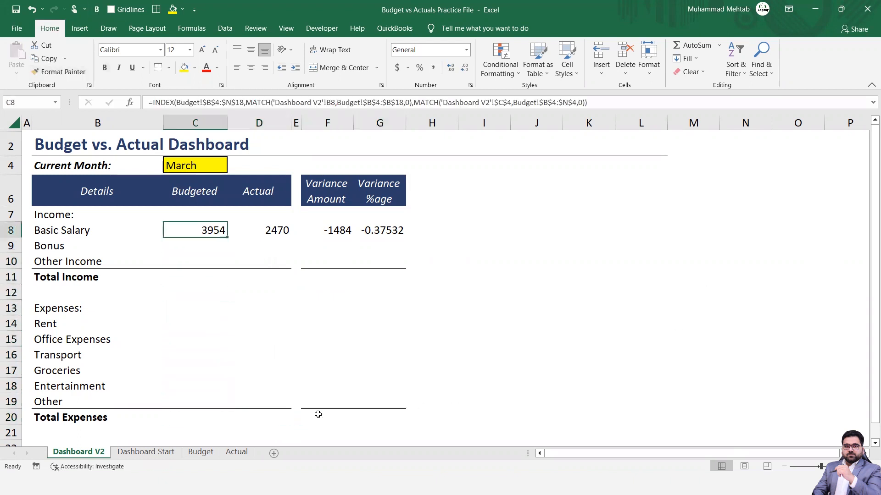
{"action": "key", "text": "shift+Right"}
{"action": "key", "text": "ctrl+c"}
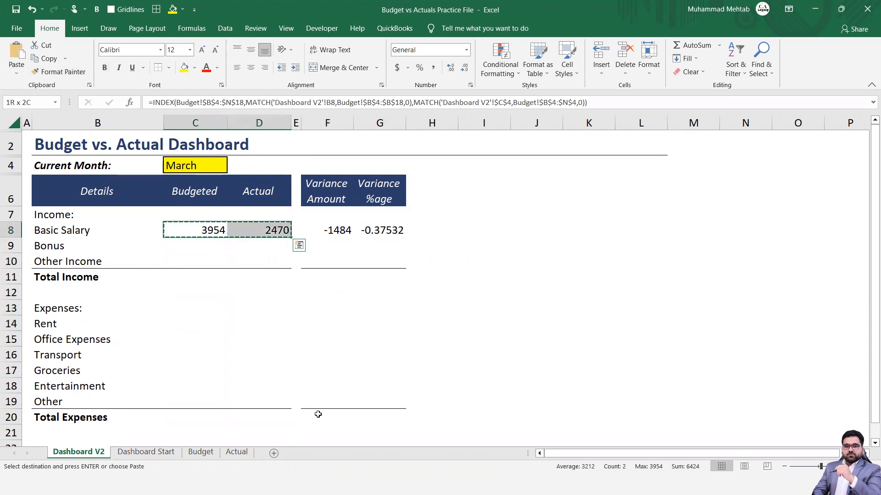
{"action": "key", "text": "Down"}
{"action": "key", "text": "shift+Right"}
{"action": "key", "text": "shift+Down"}
{"action": "key", "text": "ctrl+v"}
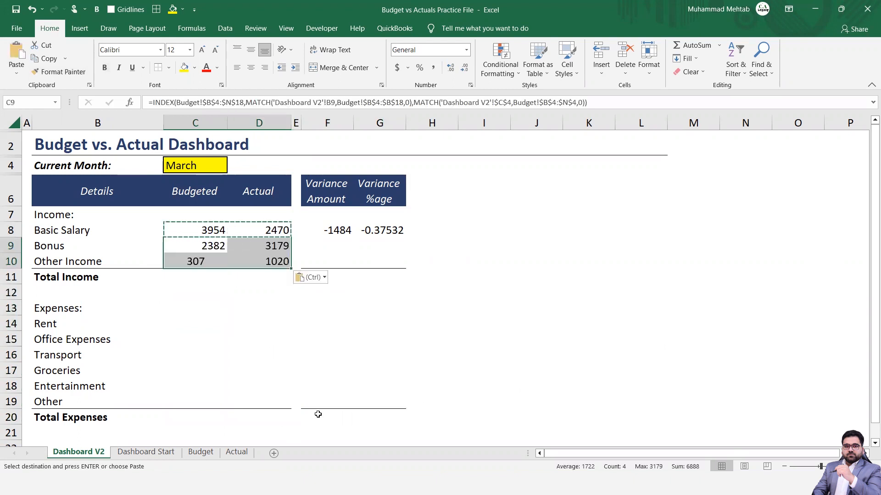
Copy the Basic Salary variance formulas from F8:G8 into the Bonus and Other Income rows, F9:G10.
{"action": "key", "text": "Right"}
{"action": "key", "text": "Up"}
{"action": "key", "text": "Right"}
{"action": "key", "text": "Right"}
{"action": "key", "text": "shift+Right"}
{"action": "key", "text": "ctrl+c"}
{"action": "key", "text": "Down"}
{"action": "key", "text": "shift+Right"}
{"action": "key", "text": "shift+Down"}
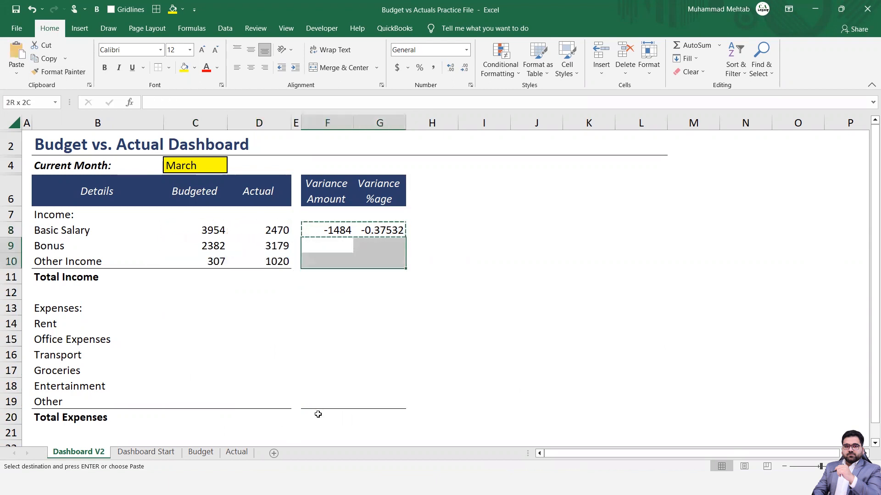
{"action": "key", "text": "ctrl+v"}
Use AutoSum in C11:D11 to total the budgeted and actual income from rows 8 to 10.
{"action": "key", "text": "Down"}
{"action": "key", "text": "Left"}
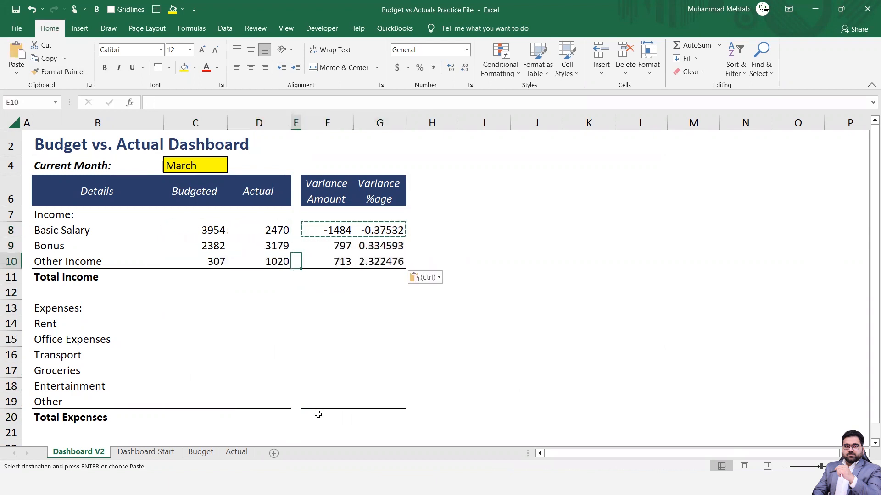
{"action": "key", "text": "Left"}
{"action": "key", "text": "Left"}
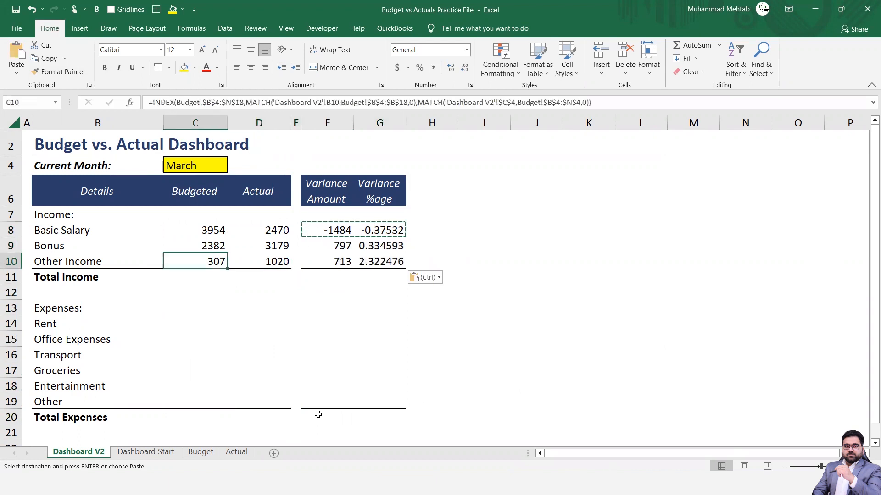
{"action": "key", "text": "Down"}
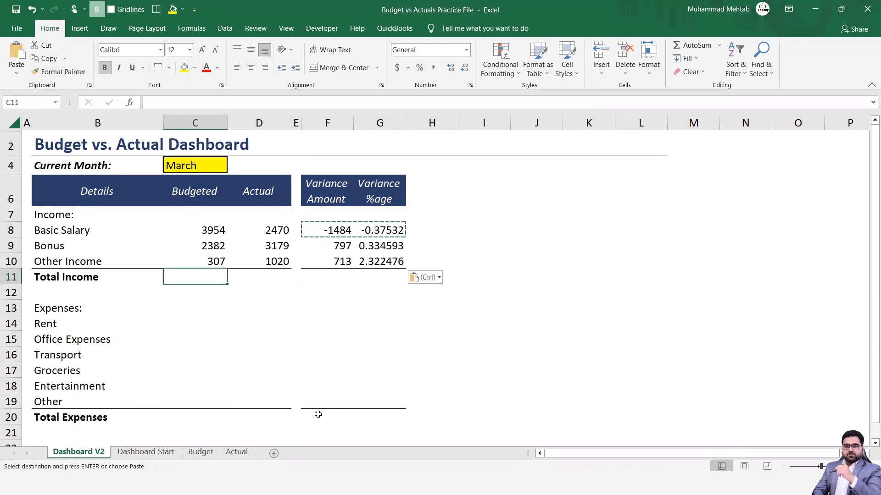
{"action": "key", "text": "shift+Right"}
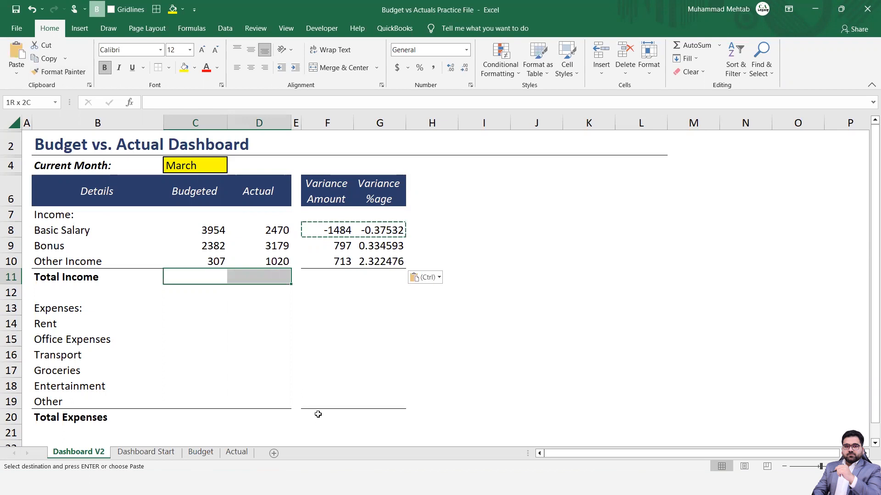
{"action": "key", "text": "Escape"}
{"action": "key", "text": "alt+equal"}
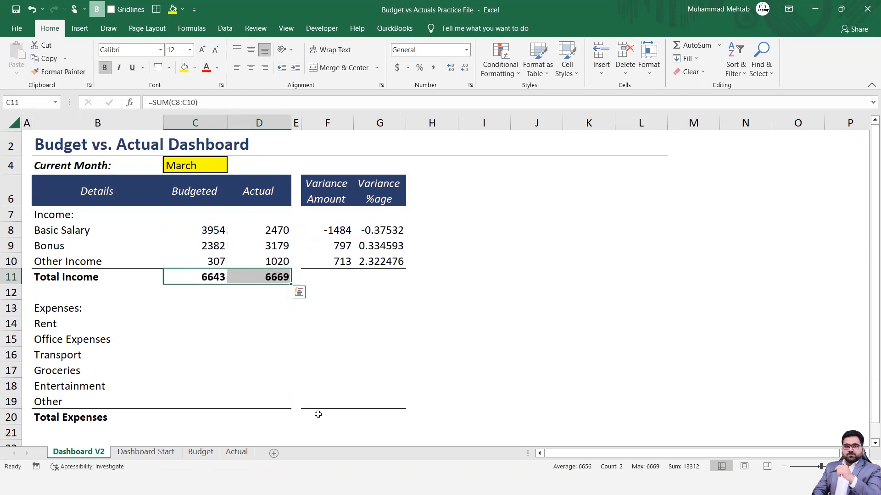
Copy the Other Income variance formulas from F10:G10 into the Total Income row, F11:G11.
{"action": "key", "text": "Right"}
{"action": "key", "text": "Right"}
{"action": "key", "text": "Right"}
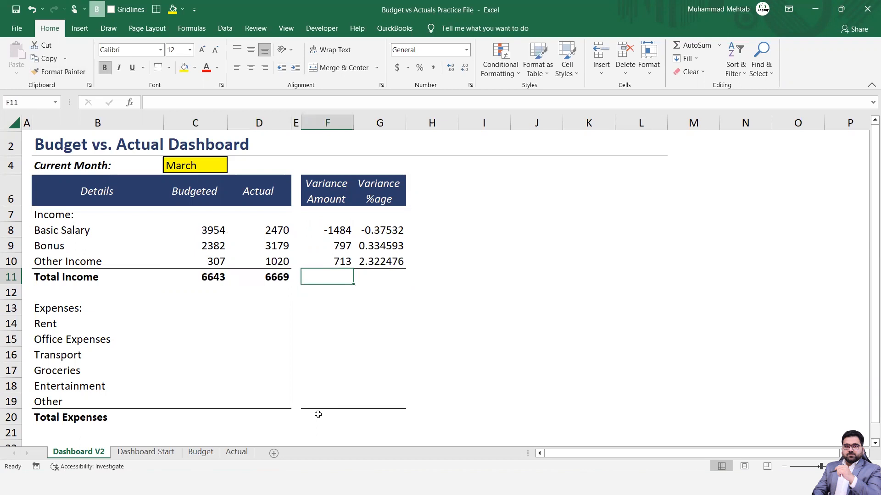
{"action": "key", "text": "Up"}
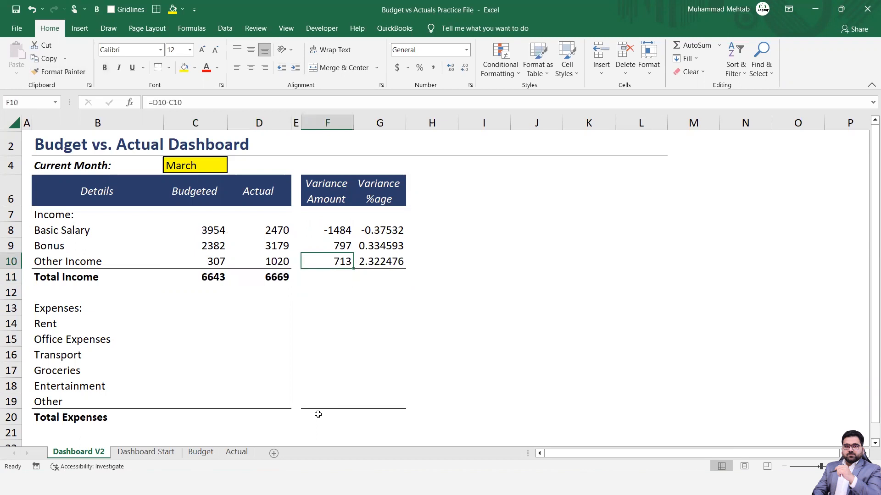
{"action": "key", "text": "shift+Right"}
{"action": "key", "text": "ctrl+c"}
{"action": "key", "text": "Down"}
{"action": "key", "text": "ctrl+v"}
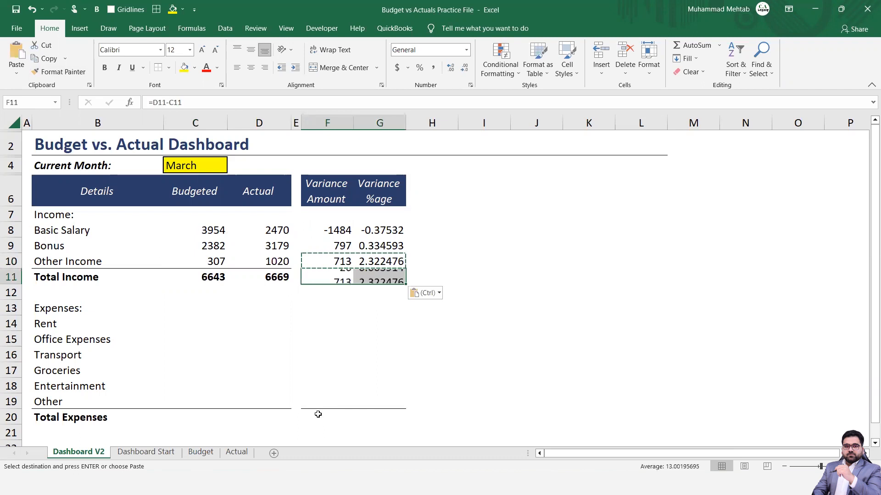
{"action": "key", "text": "Down"}
{"action": "key", "text": "Escape"}
{"action": "key", "text": "Left"}
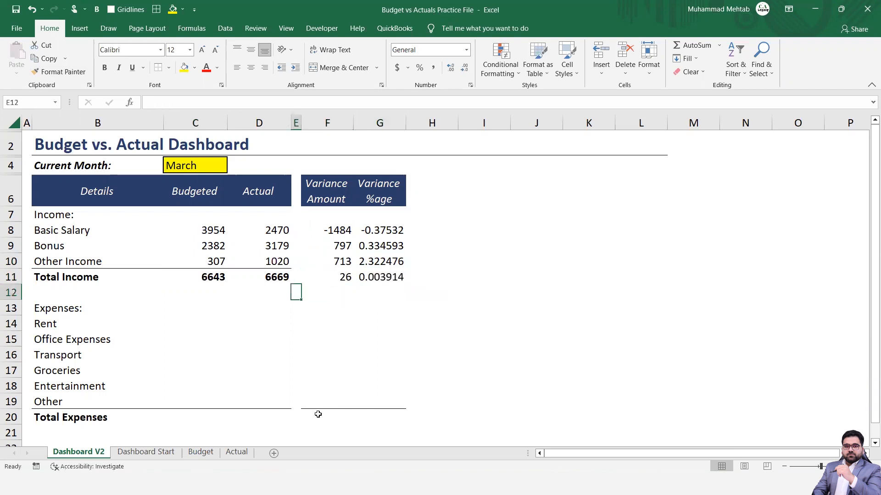
{"action": "key", "text": "Left"}
{"action": "key", "text": "Down"}
{"action": "key", "text": "Left"}
{"action": "key", "text": "Right"}
{"action": "key", "text": "Left"}
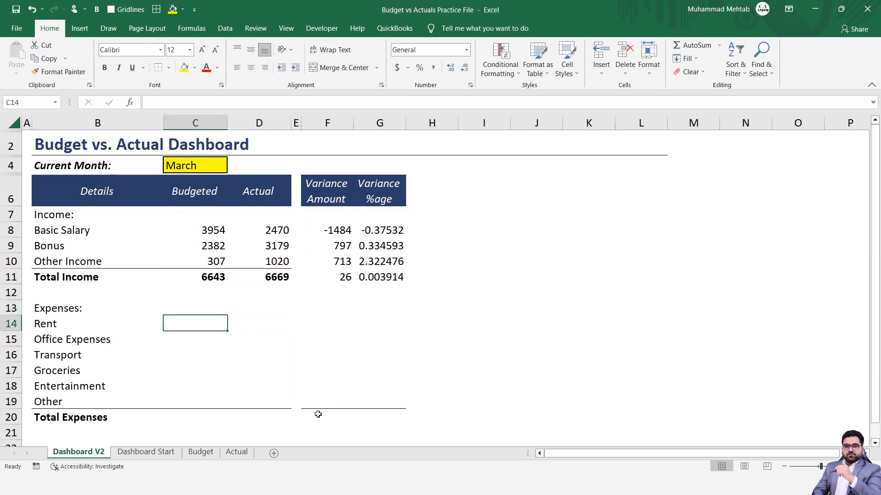
{"action": "key", "text": "Up"}
{"action": "key", "text": "Up"}
{"action": "key", "text": "Up"}
{"action": "key", "text": "Up"}
{"action": "key", "text": "Up"}
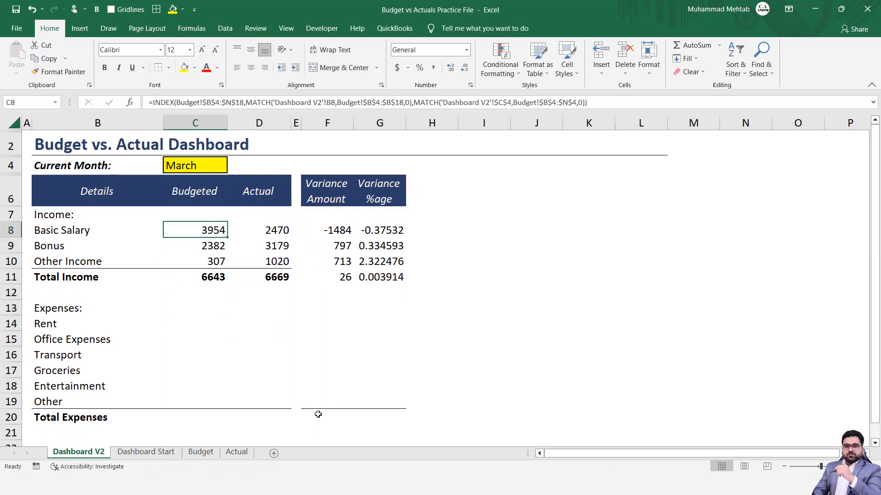
{"action": "key", "text": "Down"}
{"action": "key", "text": "Down"}
{"action": "key", "text": "Down"}
{"action": "key", "text": "Down"}
{"action": "key", "text": "Right"}
{"action": "key", "text": "Right"}
{"action": "key", "text": "Up"}
{"action": "key", "text": "Up"}
{"action": "key", "text": "Up"}
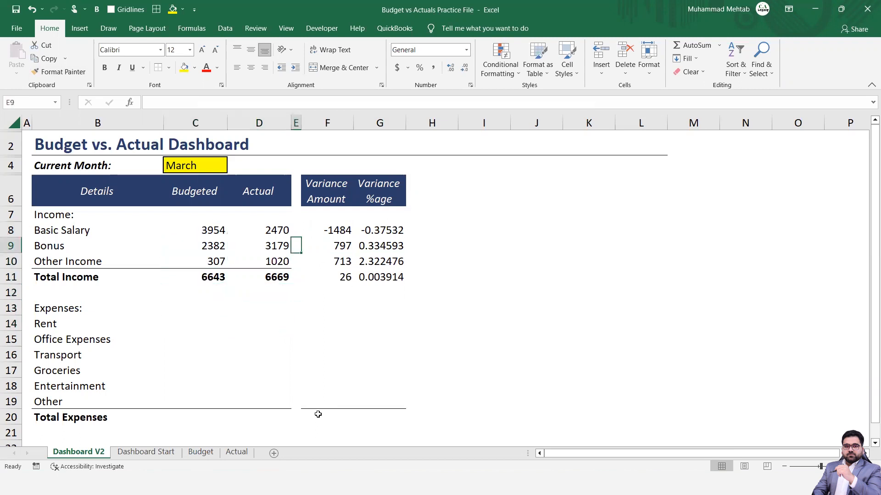
{"action": "key", "text": "Right"}
{"action": "key", "text": "Up"}
{"action": "key", "text": "Left"}
{"action": "key", "text": "Left"}
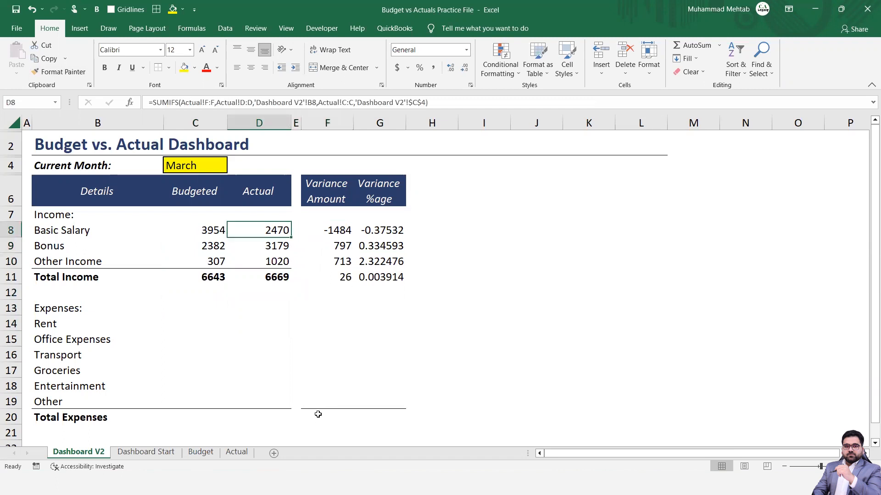
Copy the Basic Salary budgeted and actual formulas from C8:D8 into the expense rows Rent through Other, C14:D19.
{"action": "key", "text": "Left"}
{"action": "key", "text": "shift+Right"}
{"action": "key", "text": "ctrl+c"}
{"action": "key", "text": "Down"}
{"action": "key", "text": "Down"}
{"action": "key", "text": "Down"}
{"action": "key", "text": "Down"}
{"action": "key", "text": "Down"}
{"action": "key", "text": "Down"}
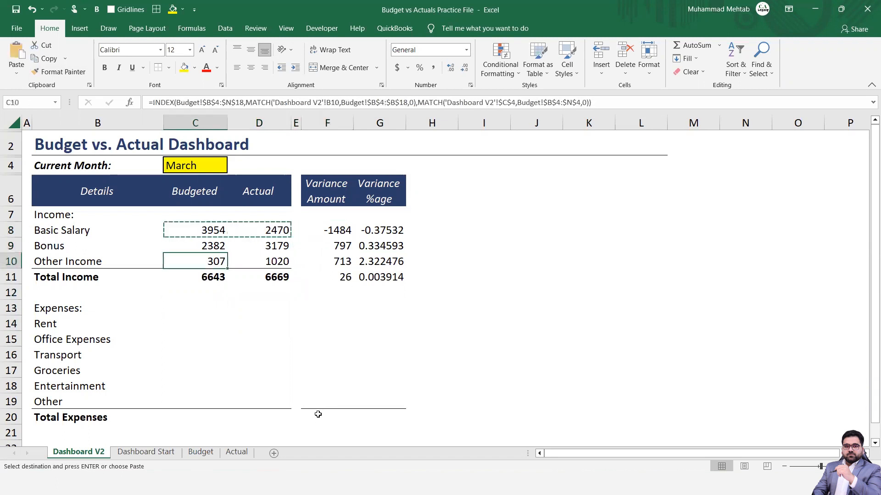
{"action": "key", "text": "shift+Right"}
{"action": "key", "text": "shift+Down"}
{"action": "key", "text": "shift+Down"}
{"action": "key", "text": "shift+Down"}
{"action": "key", "text": "shift+Down"}
{"action": "key", "text": "shift+Down"}
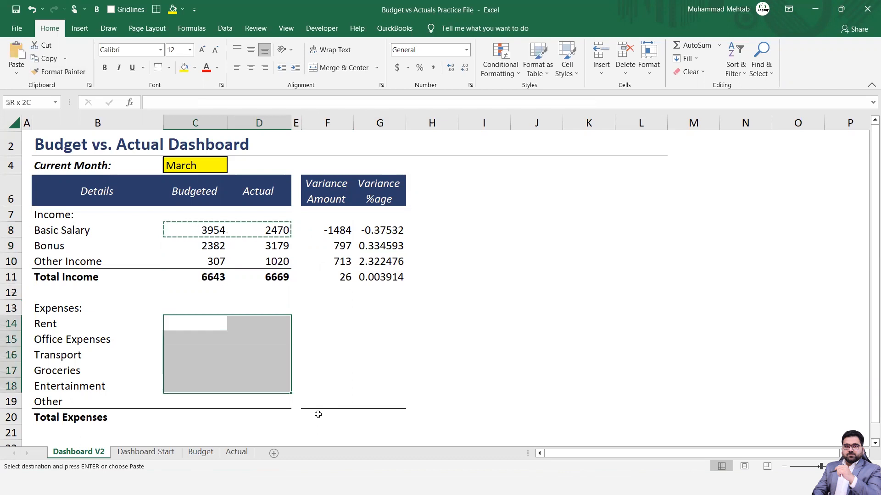
{"action": "key", "text": "ctrl+v"}
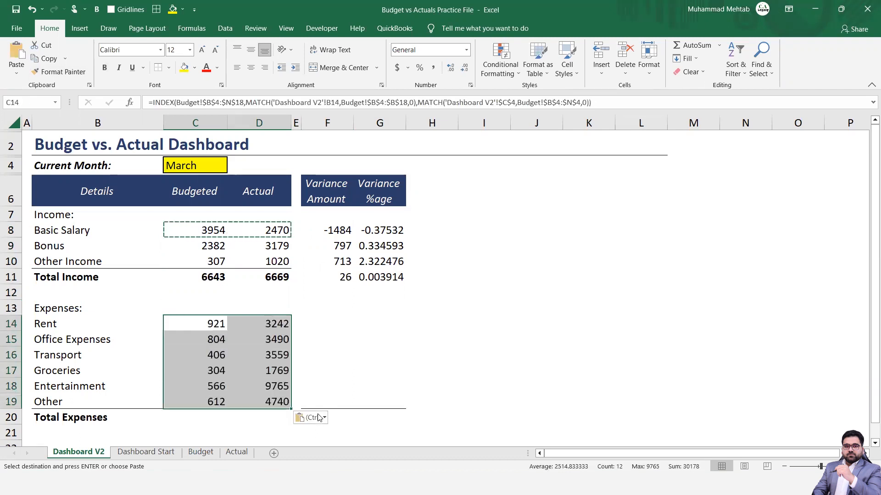
Use AutoSum in C20:D20 to total the budgeted and actual expenses from rows 14 to 19.
{"action": "key", "text": "Down"}
{"action": "key", "text": "Down"}
{"action": "key", "text": "Down"}
{"action": "key", "text": "Down"}
{"action": "key", "text": "Down"}
{"action": "key", "text": "Down"}
{"action": "key", "text": "shift+Right"}
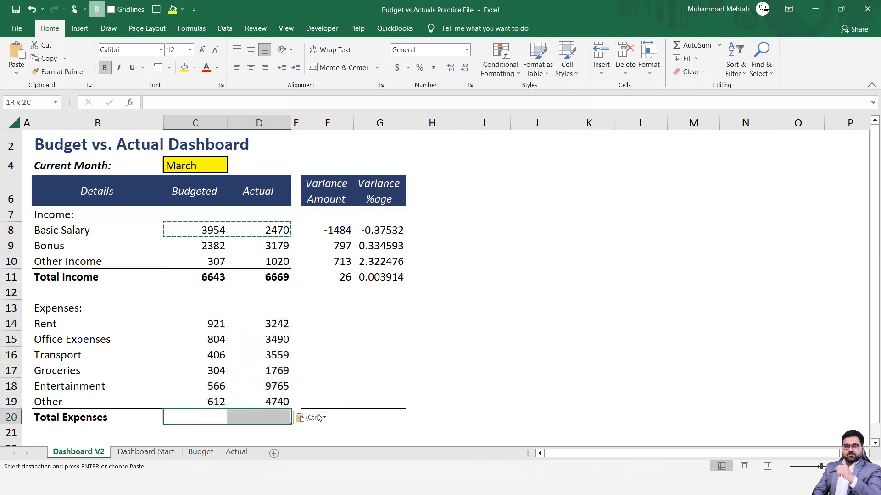
{"action": "key", "text": "alt+equal"}
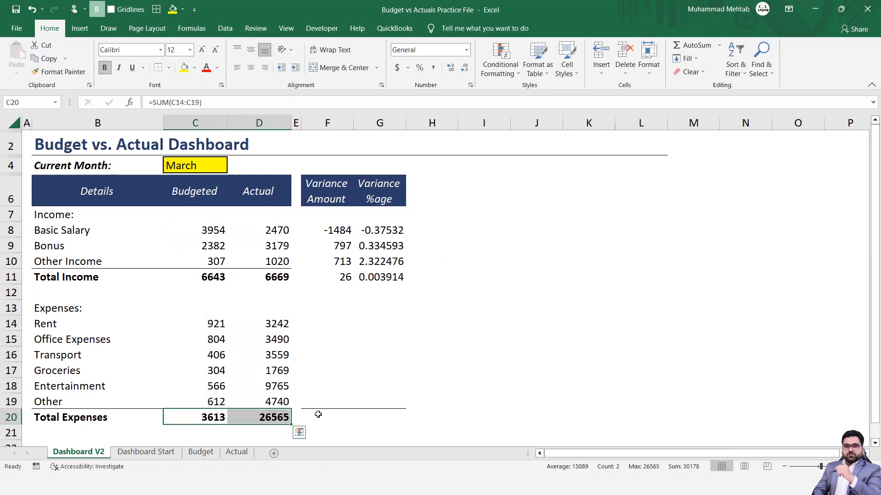
Enter the row label Profit in B22, two rows below Total Expenses.
{"action": "key", "text": "Down"}
{"action": "key", "text": "Down"}
{"action": "key", "text": "Left"}
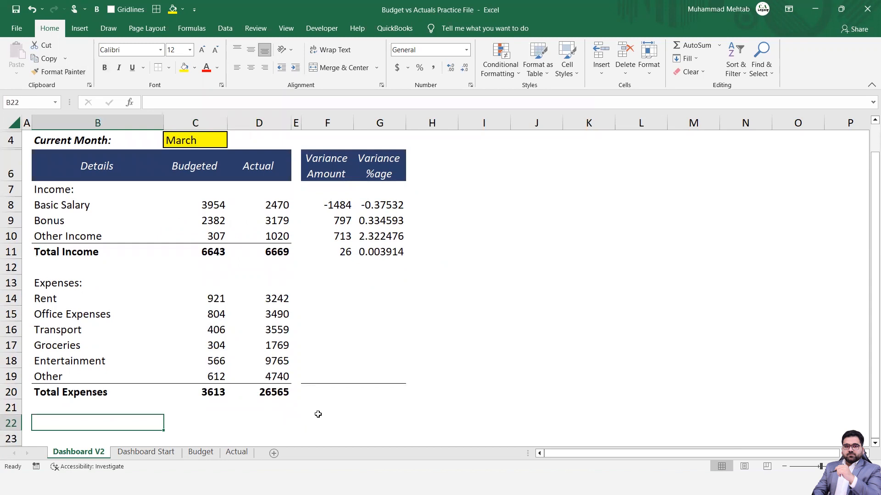
{"action": "type", "text": "Profit"}
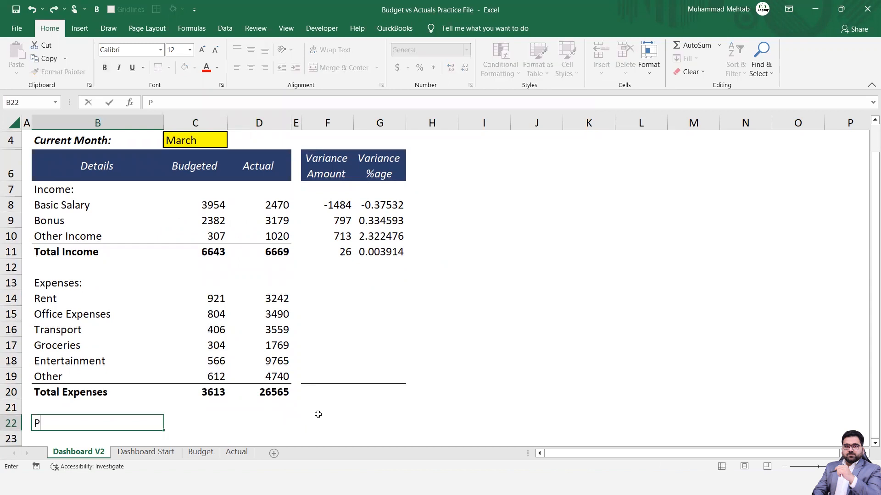
{"action": "key", "text": "ctrl+Return"}
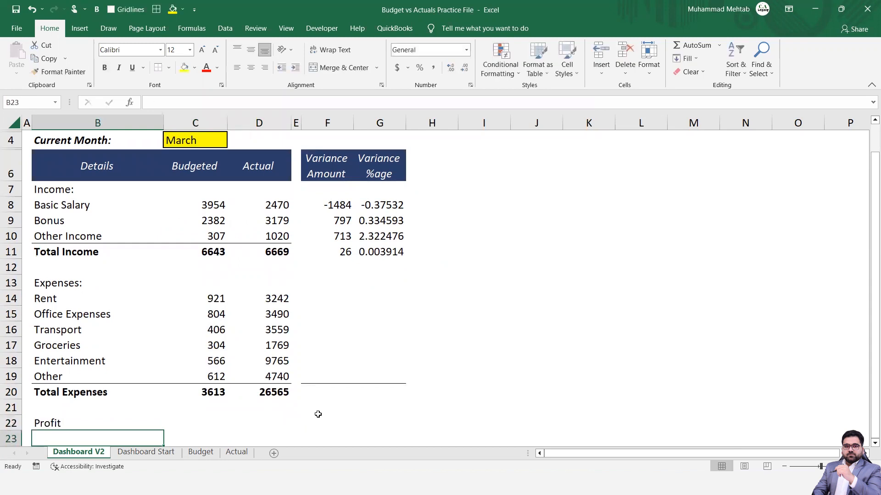
Start the budgeted Profit formula in C22 with a cell reference from the Budgeted column above.
{"action": "key", "text": "Right"}
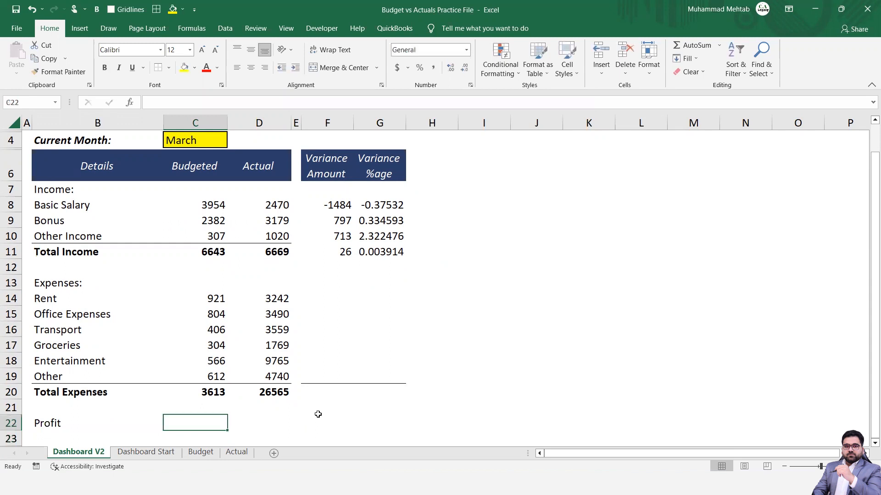
{"action": "type", "text": "="}
{"action": "key", "text": "Up"}
{"action": "key", "text": "Up"}
{"action": "key", "text": "Up"}
{"action": "key", "text": "Up"}
{"action": "key", "text": "Up"}
{"action": "key", "text": "Up"}
{"action": "key", "text": "Up"}
{"action": "key", "text": "Up"}
{"action": "key", "text": "Up"}
{"action": "key", "text": "Up"}
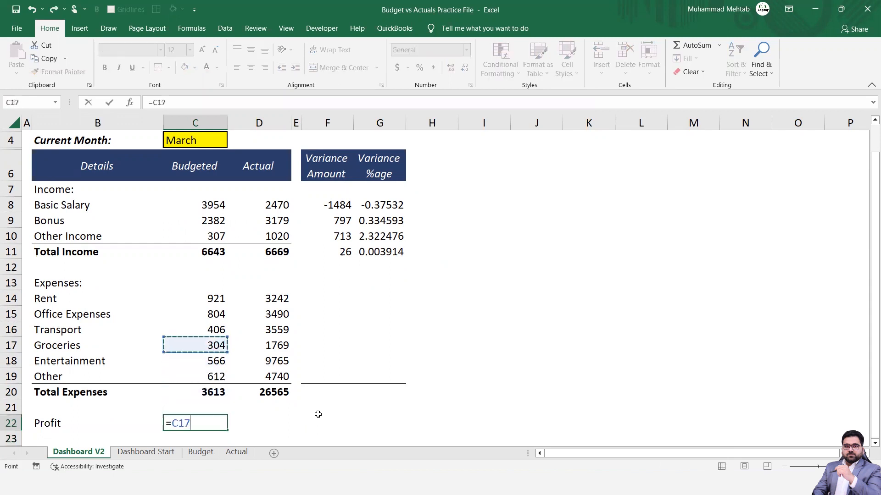
Calculate the Budgeted profit in C22 as =C11-C20 and copy the formula to the Actual profit cell D22.
{"action": "key", "text": "Up"}
{"action": "type", "text": "-"}
{"action": "key", "text": "Up"}
{"action": "key", "text": "Up"}
{"action": "key", "text": "Return"}
{"action": "key", "text": "Up"}
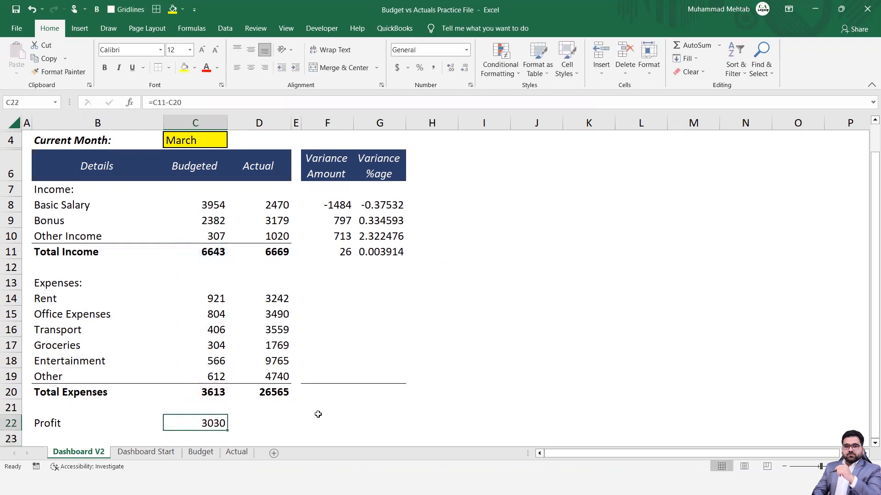
{"action": "key", "text": "ctrl+c"}
{"action": "key", "text": "Right"}
{"action": "key", "text": "ctrl+v"}
Fill the Profit row cells B22:D22 with yellow.
{"action": "key", "text": "Left"}
{"action": "key", "text": "Left"}
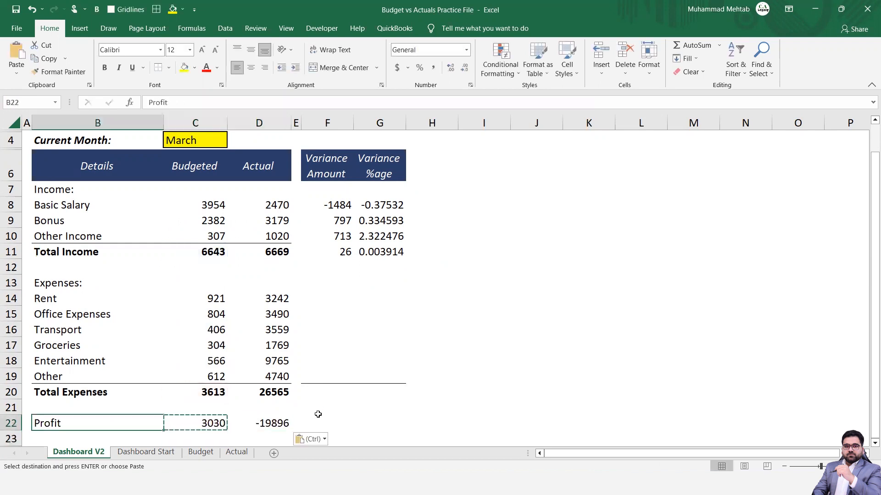
{"action": "key", "text": "shift+Right"}
{"action": "key", "text": "shift+Right"}
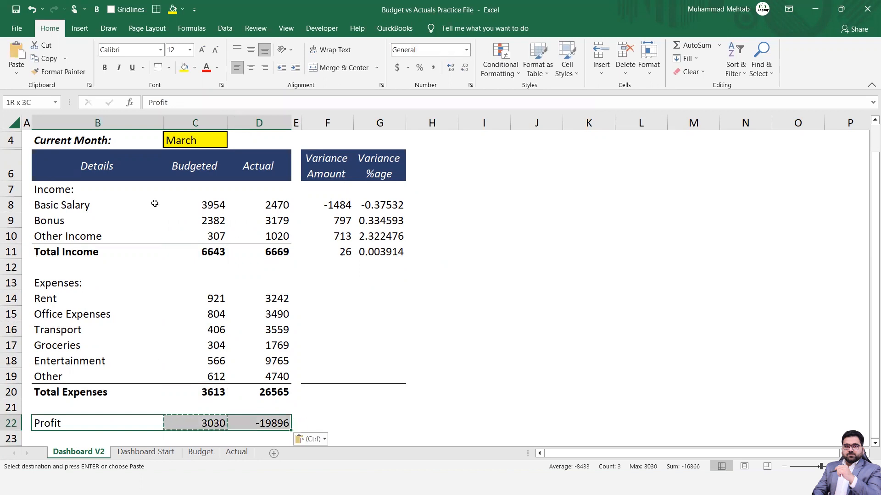
{"action": "left_click", "coordinate": [184, 69]}
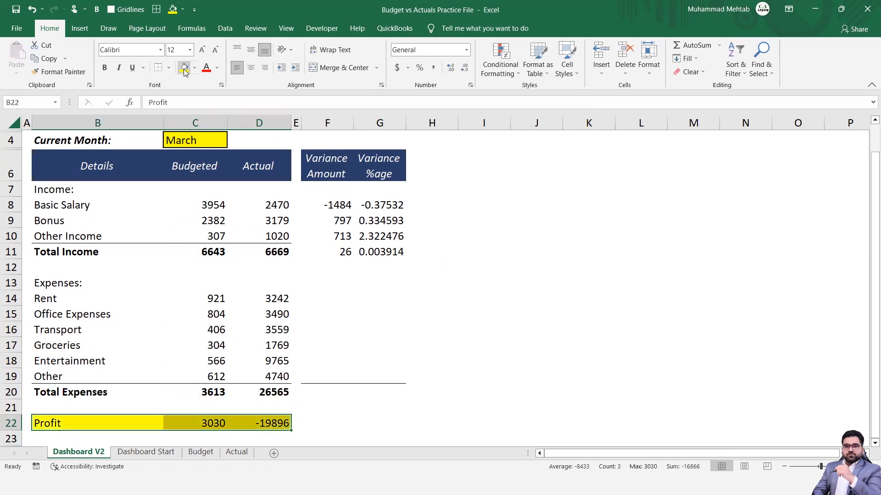
Add a medium solid top border and a thick solid bottom border to the Profit row cells B22:D22.
{"action": "key", "text": "ctrl+1"}
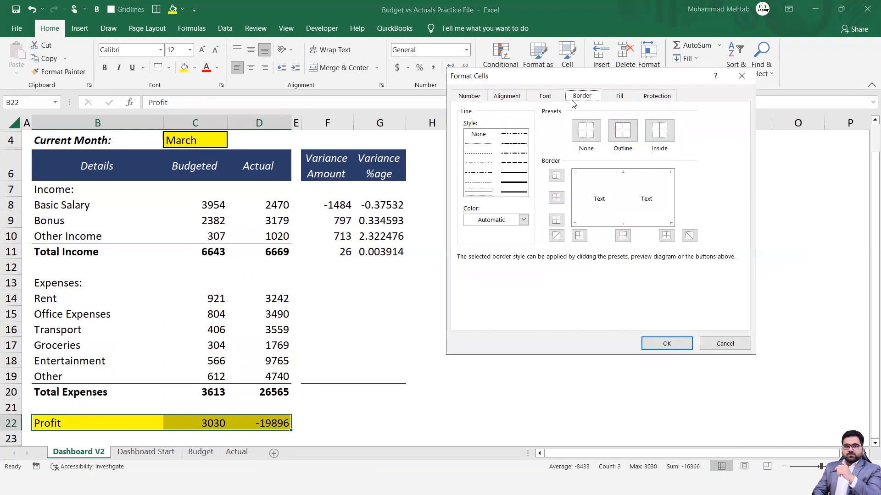
{"action": "left_click", "coordinate": [514, 173]}
{"action": "left_click", "coordinate": [614, 173]}
{"action": "left_click", "coordinate": [524, 183]}
{"action": "left_click", "coordinate": [611, 223]}
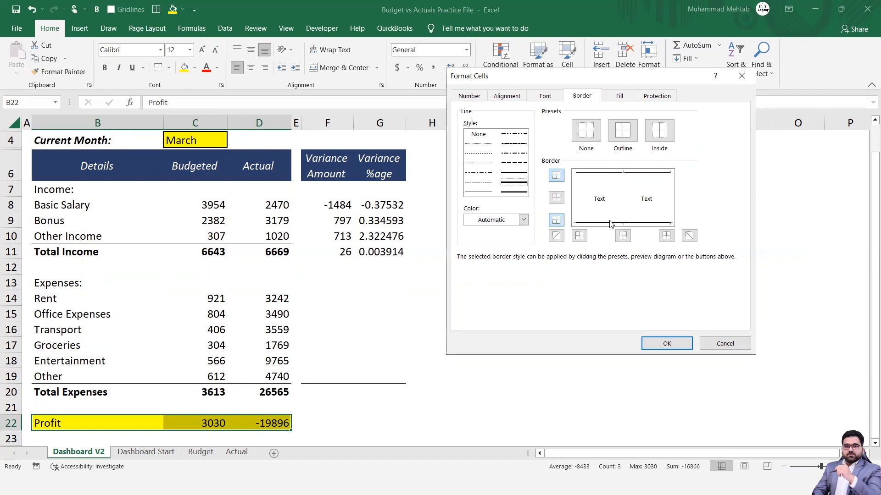
{"action": "left_click", "coordinate": [667, 344]}
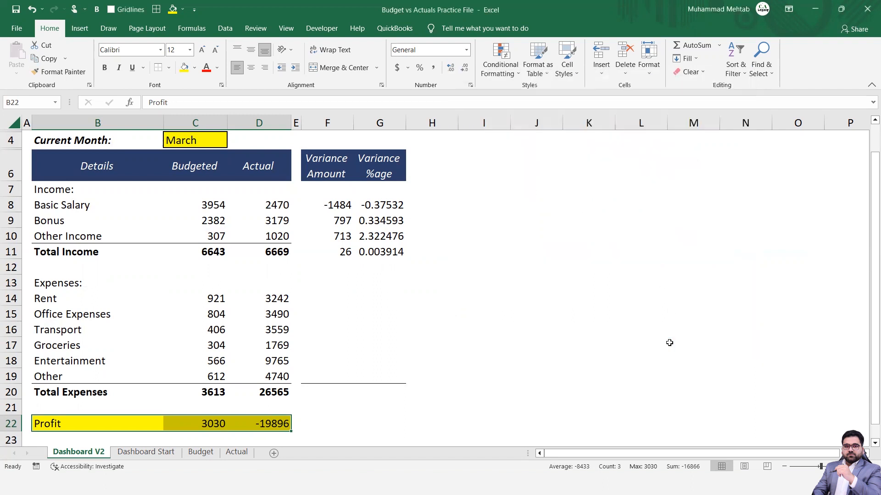
{"action": "key", "text": "Left"}
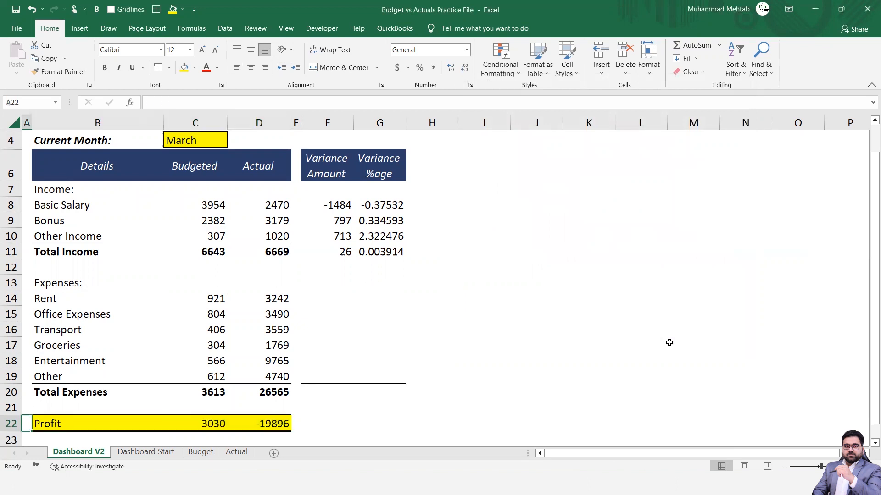
Examine the income variance amount formulas in column F and the empty Rent variance cell F14.
{"action": "key", "text": "Right"}
{"action": "key", "text": "Right"}
{"action": "key", "text": "Right"}
{"action": "key", "text": "Right"}
{"action": "key", "text": "Up"}
{"action": "key", "text": "Up"}
{"action": "key", "text": "Up"}
{"action": "key", "text": "Up"}
{"action": "key", "text": "Up"}
{"action": "key", "text": "Up"}
{"action": "key", "text": "Up"}
{"action": "key", "text": "Up"}
{"action": "key", "text": "Right"}
{"action": "key", "text": "Up"}
{"action": "key", "text": "Up"}
{"action": "key", "text": "Up"}
{"action": "key", "text": "Up"}
{"action": "key", "text": "Down"}
{"action": "key", "text": "Down"}
{"action": "key", "text": "Down"}
{"action": "key", "text": "Down"}
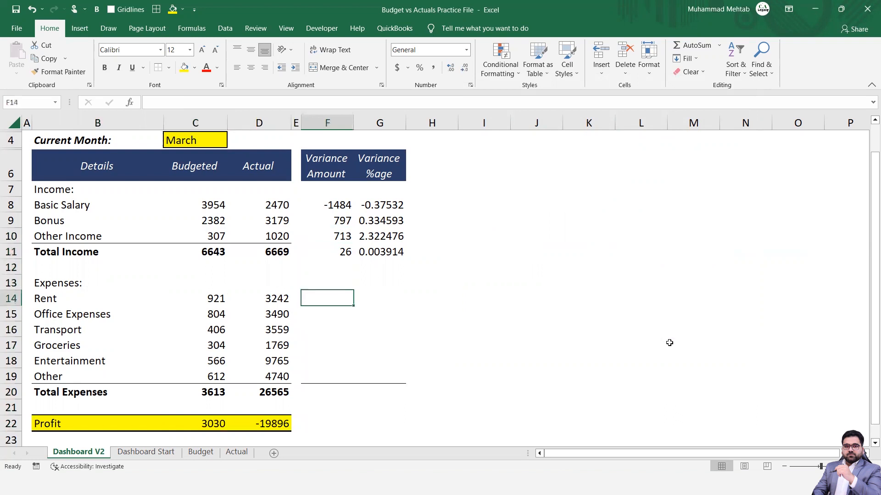
{"action": "key", "text": "Up"}
{"action": "key", "text": "Up"}
{"action": "key", "text": "Up"}
{"action": "key", "text": "Up"}
{"action": "key", "text": "Up"}
{"action": "key", "text": "Up"}
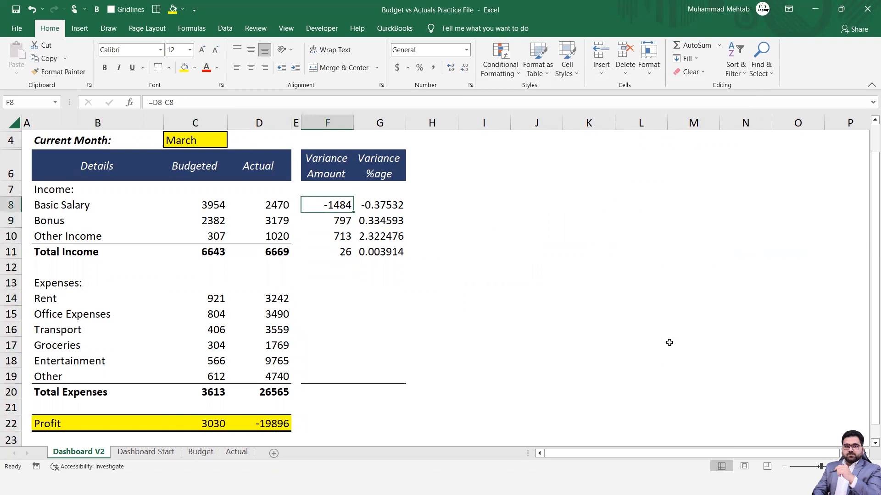
{"action": "key", "text": "Down"}
{"action": "key", "text": "Down"}
{"action": "key", "text": "Up"}
{"action": "key", "text": "Up"}
{"action": "key", "text": "Down"}
{"action": "key", "text": "Down"}
{"action": "key", "text": "Down"}
{"action": "key", "text": "Down"}
{"action": "key", "text": "Down"}
{"action": "key", "text": "Down"}
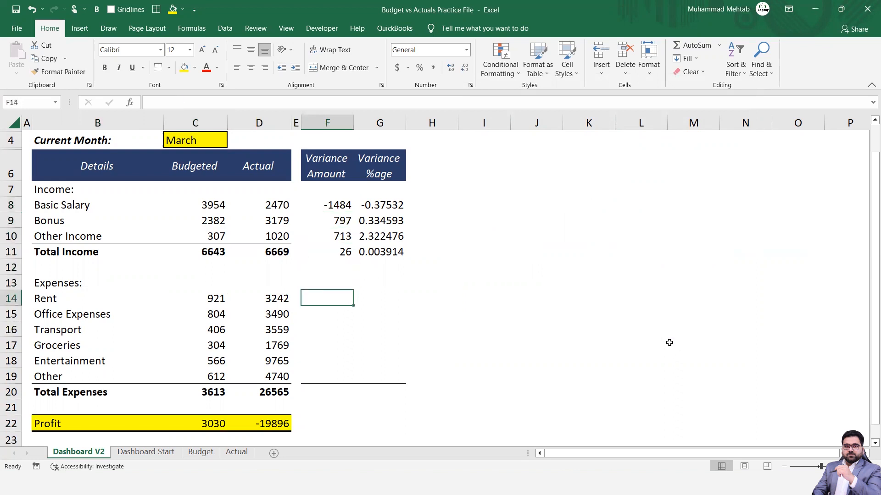
Enter the Rent variance amount in F14 as budgeted minus actual, =C14-D14, and check it against the Rent figures.
{"action": "type", "text": "="}
{"action": "key", "text": "Left"}
{"action": "key", "text": "Left"}
{"action": "key", "text": "Left"}
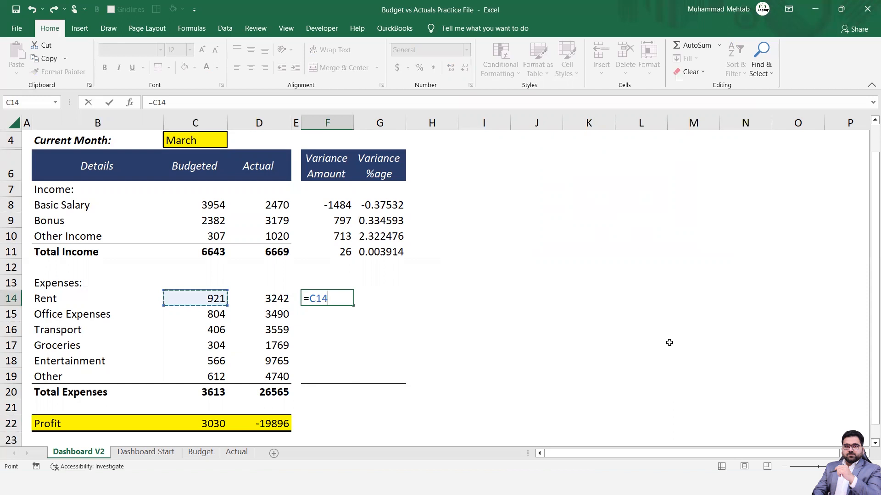
{"action": "type", "text": "-"}
{"action": "key", "text": "Left"}
{"action": "key", "text": "Left"}
{"action": "key", "text": "Return"}
{"action": "key", "text": "Up"}
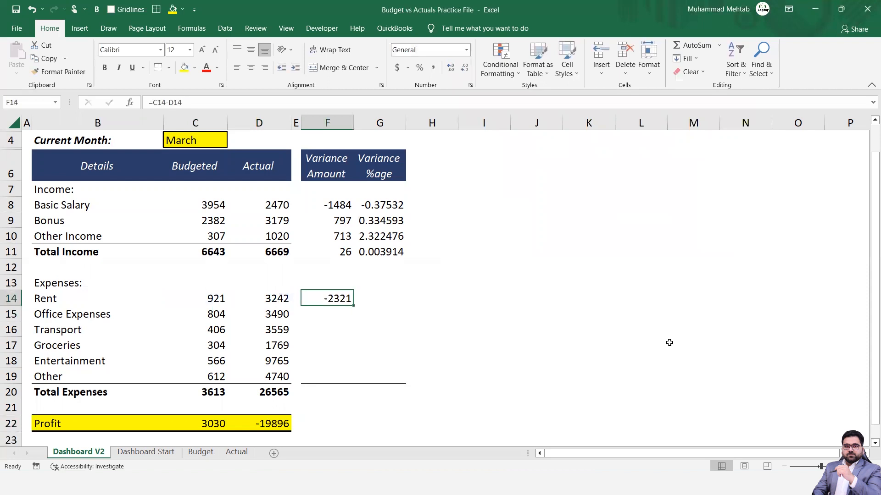
{"action": "key", "text": "Left"}
{"action": "key", "text": "Left"}
{"action": "key", "text": "Left"}
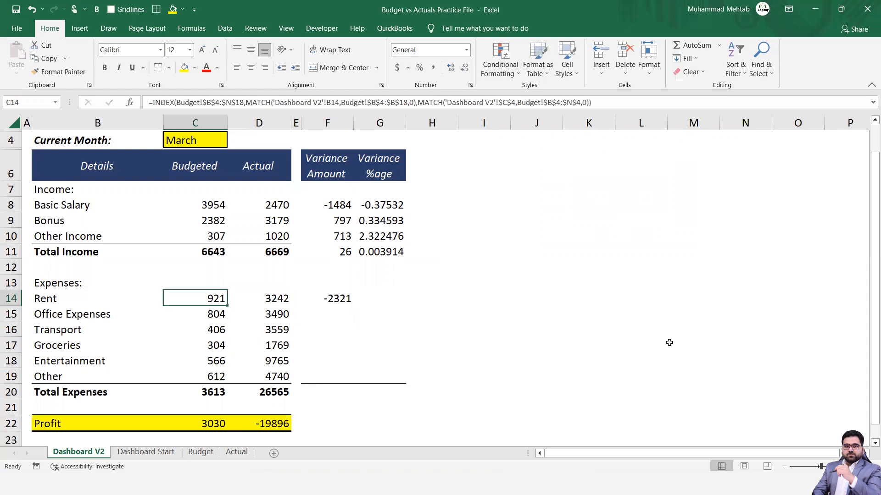
{"action": "key", "text": "Right"}
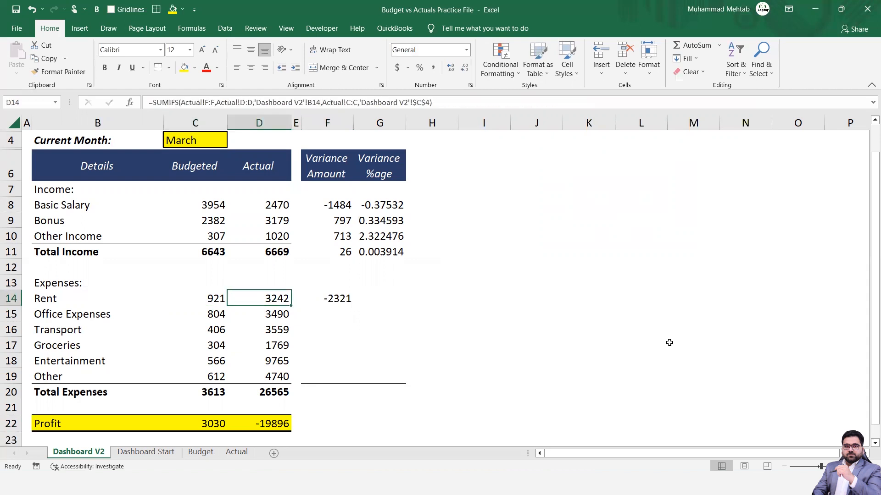
{"action": "key", "text": "Right"}
{"action": "key", "text": "Right"}
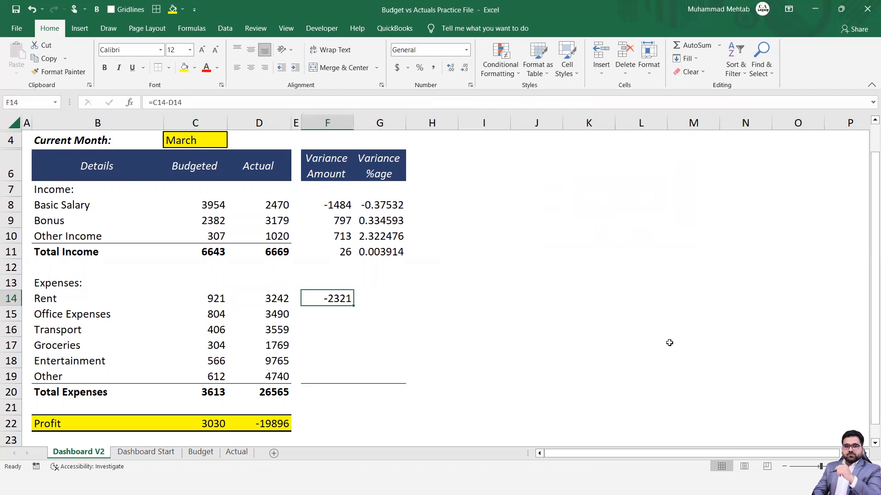
Copy the Basic Salary variance amount and percentage formulas from F8:G8 into the expense rows F14:G19.
{"action": "key", "text": "Up"}
{"action": "key", "text": "Up"}
{"action": "key", "text": "Up"}
{"action": "key", "text": "Up"}
{"action": "key", "text": "Up"}
{"action": "key", "text": "Up"}
{"action": "key", "text": "shift+Right"}
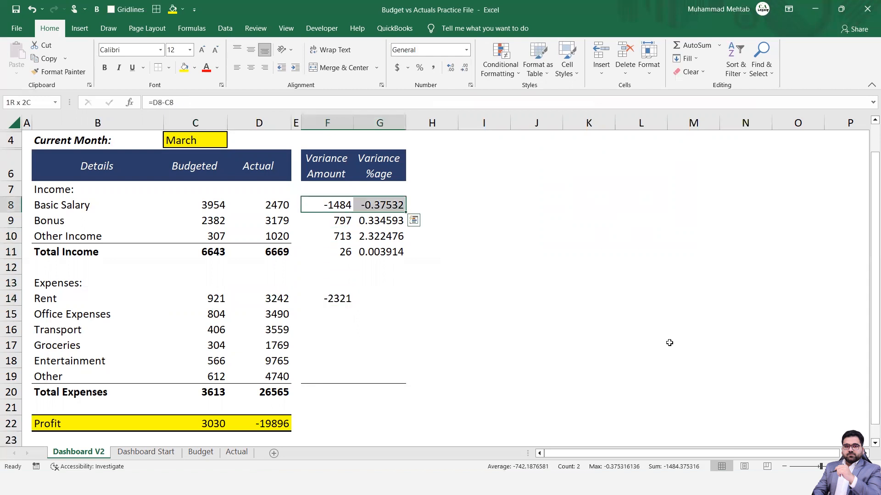
{"action": "key", "text": "ctrl+c"}
{"action": "key", "text": "Down"}
{"action": "key", "text": "Down"}
{"action": "key", "text": "Down"}
{"action": "key", "text": "Down"}
{"action": "key", "text": "Down"}
{"action": "key", "text": "Down"}
{"action": "key", "text": "shift+Right"}
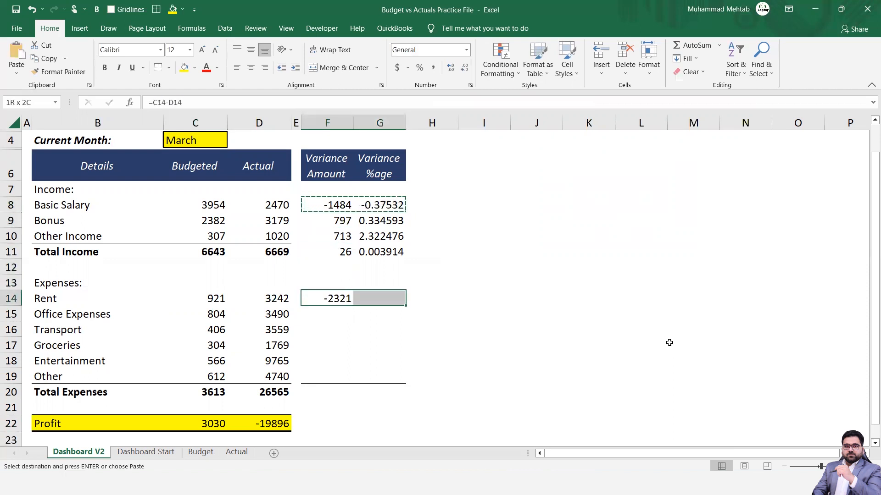
{"action": "key", "text": "shift+Down"}
{"action": "key", "text": "shift+Down"}
{"action": "key", "text": "shift+Down"}
{"action": "key", "text": "shift+Down"}
{"action": "key", "text": "shift+Down"}
{"action": "key", "text": "ctrl+v"}
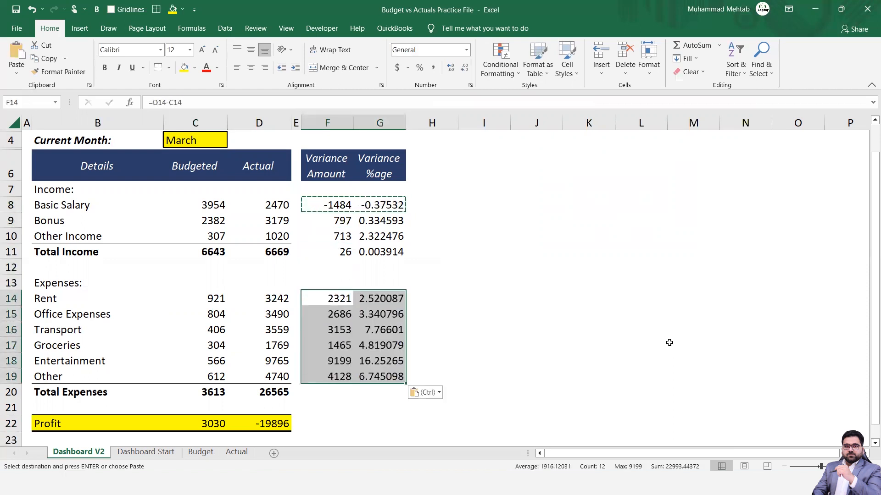
Check the pasted expense variances in F14:G19 against the budgeted and actual Rent amounts.
{"action": "key", "text": "Down"}
{"action": "key", "text": "Down"}
{"action": "key", "text": "Down"}
{"action": "key", "text": "Down"}
{"action": "key", "text": "Down"}
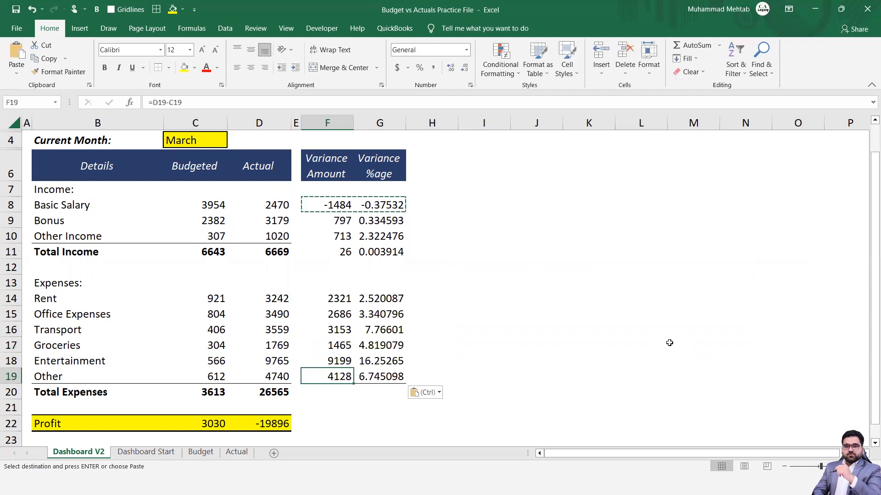
{"action": "key", "text": "Up"}
{"action": "key", "text": "Up"}
{"action": "key", "text": "Up"}
{"action": "key", "text": "Up"}
{"action": "key", "text": "Left"}
{"action": "key", "text": "Left"}
{"action": "key", "text": "Left"}
{"action": "key", "text": "Up"}
{"action": "key", "text": "Right"}
{"action": "key", "text": "Right"}
{"action": "key", "text": "Right"}
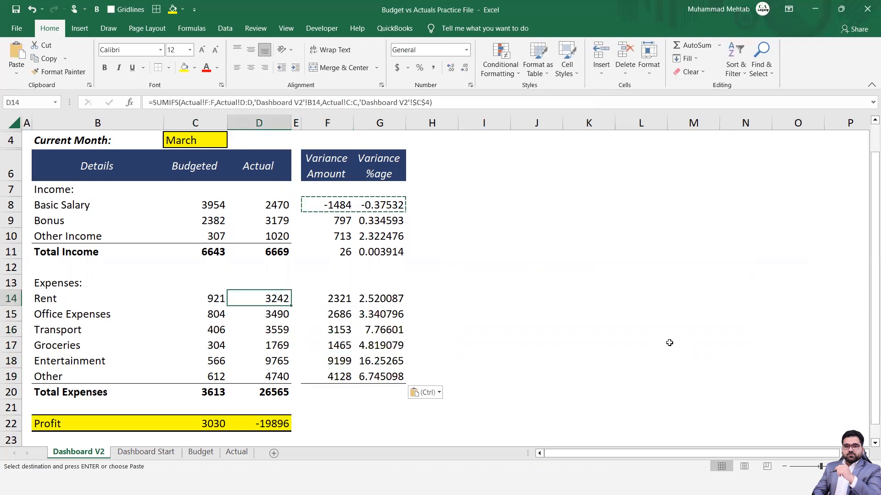
{"action": "key", "text": "Right"}
{"action": "key", "text": "Right"}
{"action": "key", "text": "Right"}
{"action": "key", "text": "Left"}
Paste the copied variance amount and percentage formulas into the Total Expenses row, F20:G20.
{"action": "key", "text": "Down"}
{"action": "key", "text": "Down"}
{"action": "key", "text": "Down"}
{"action": "key", "text": "Down"}
{"action": "key", "text": "Down"}
{"action": "key", "text": "Left"}
{"action": "key", "text": "Left"}
{"action": "key", "text": "Down"}
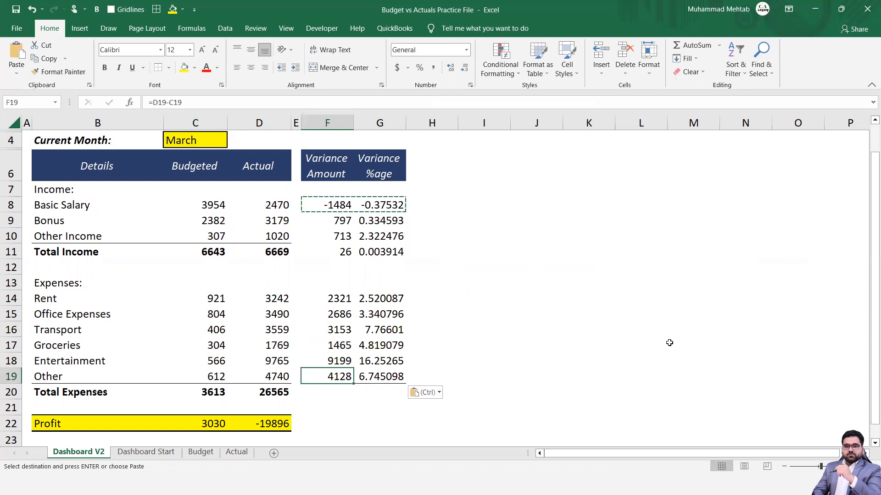
{"action": "key", "text": "ctrl+v"}
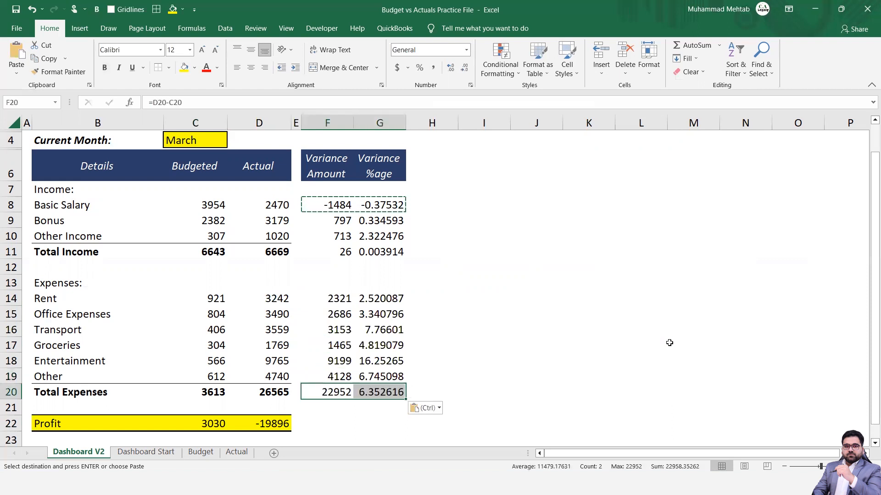
Paste the copied variance amount and percentage formulas into the Profit row, F22:G22.
{"action": "key", "text": "Down"}
{"action": "key", "text": "Down"}
{"action": "key", "text": "Down"}
{"action": "key", "text": "Left"}
{"action": "key", "text": "Up"}
{"action": "key", "text": "Left"}
{"action": "key", "text": "Left"}
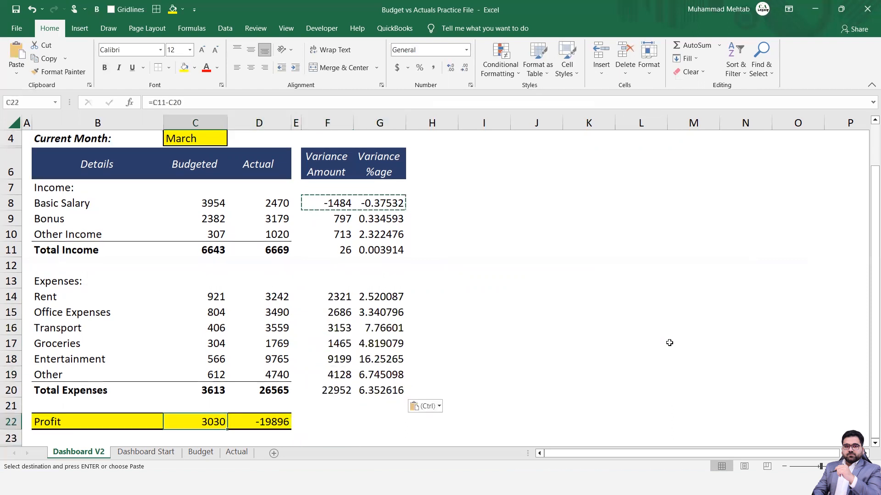
{"action": "key", "text": "Right"}
{"action": "key", "text": "Right"}
{"action": "key", "text": "Right"}
{"action": "key", "text": "shift+Right"}
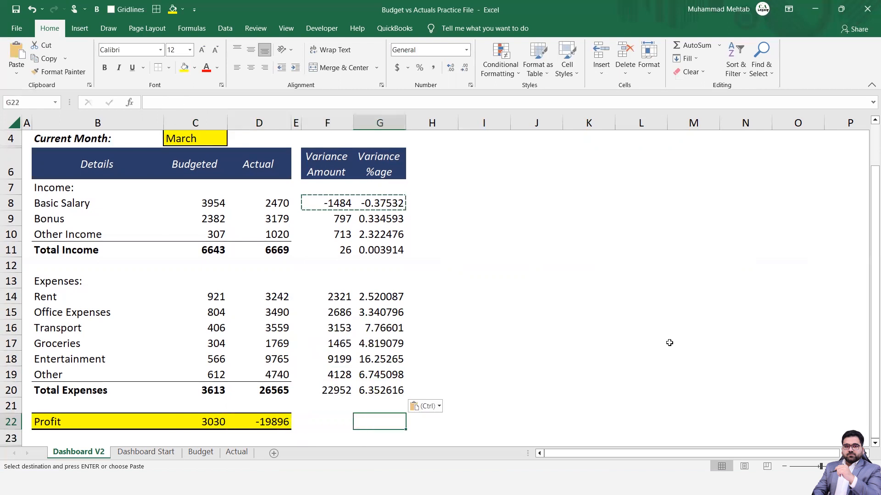
{"action": "key", "text": "shift+Left"}
{"action": "key", "text": "shift+Right"}
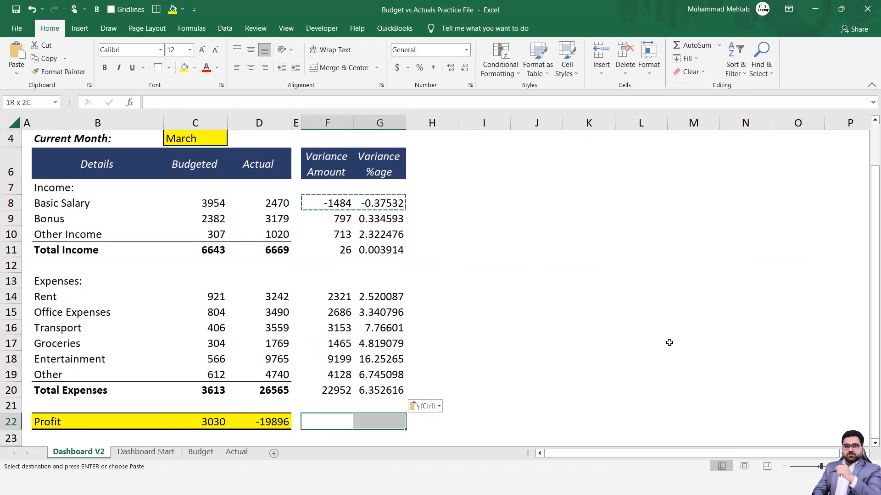
{"action": "key", "text": "ctrl+v"}
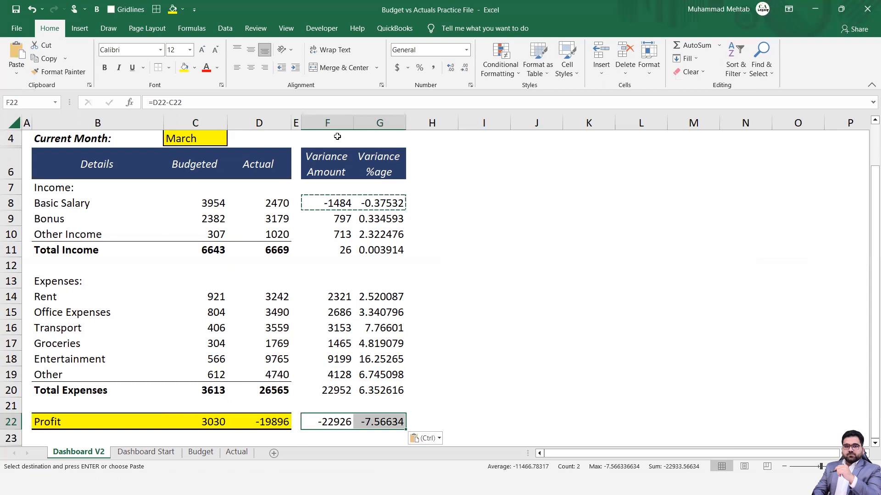
Apply the yellow fill and border formatting of C22:D22 to the Profit variance cells F22:G22 with Format Painter.
{"action": "left_click", "coordinate": [220, 423]}
{"action": "key", "text": "shift+Right"}
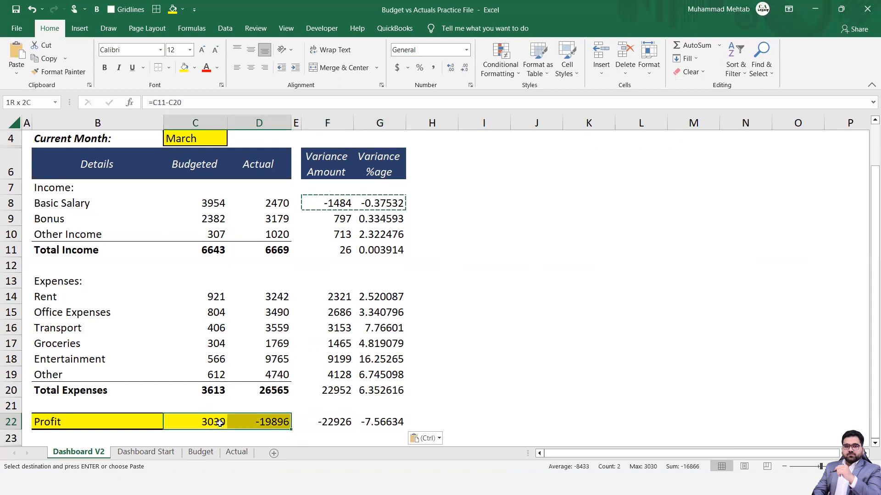
{"action": "left_click", "coordinate": [59, 72]}
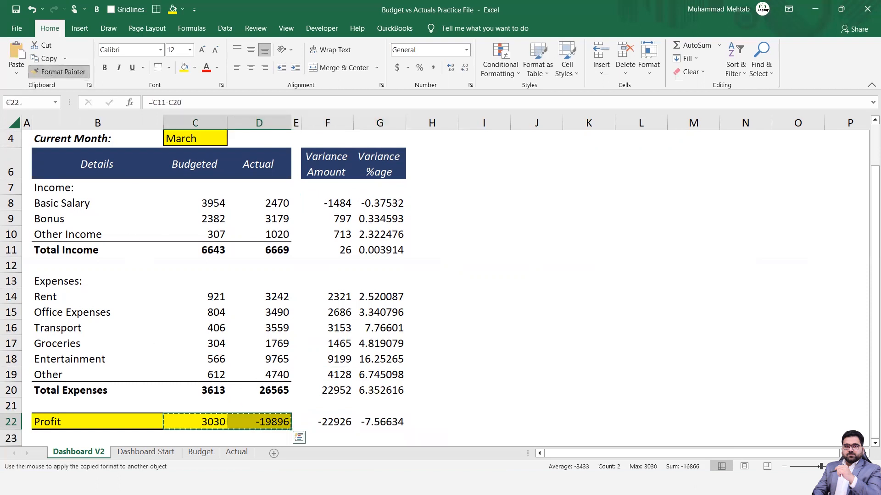
{"action": "left_click", "coordinate": [342, 422]}
{"action": "key", "text": "Left"}
{"action": "key", "text": "Left"}
{"action": "key", "text": "Left"}
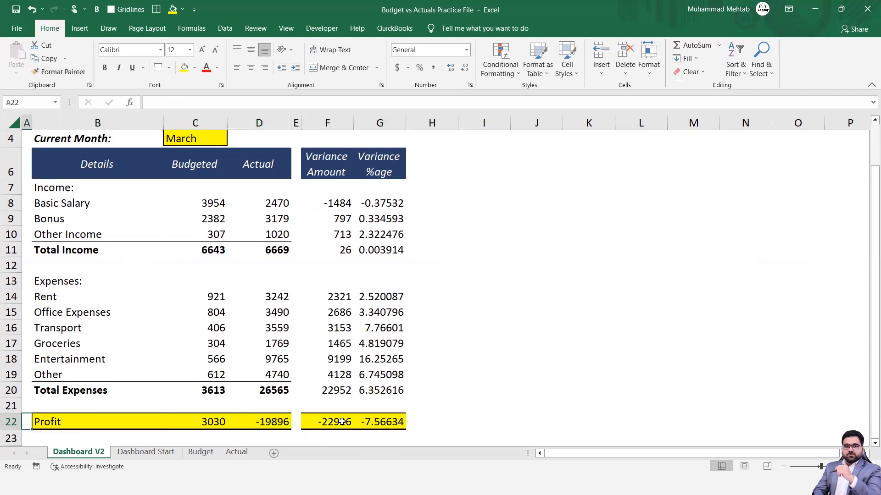
Format the budgeted, actual and variance amounts in C8:F22 as numbers with thousands separators and no decimal places.
{"action": "key", "text": "Up"}
{"action": "key", "text": "Up"}
{"action": "key", "text": "Up"}
{"action": "key", "text": "Up"}
{"action": "key", "text": "Up"}
{"action": "key", "text": "Up"}
{"action": "key", "text": "Up"}
{"action": "key", "text": "Up"}
{"action": "key", "text": "Right"}
{"action": "key", "text": "Right"}
{"action": "key", "text": "Up"}
{"action": "key", "text": "Right"}
{"action": "key", "text": "Up"}
{"action": "key", "text": "Up"}
{"action": "key", "text": "Up"}
{"action": "key", "text": "Up"}
{"action": "key", "text": "Up"}
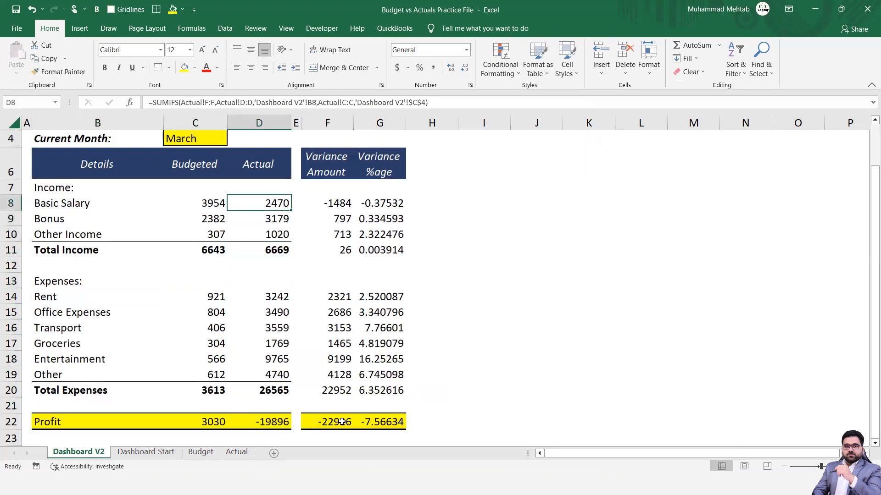
{"action": "key", "text": "Left"}
{"action": "key", "text": "shift+Right"}
{"action": "key", "text": "shift+Right"}
{"action": "key", "text": "shift+Right"}
{"action": "key", "text": "shift+Down"}
{"action": "key", "text": "shift+Down"}
{"action": "key", "text": "shift+Down"}
{"action": "key", "text": "shift+Down"}
{"action": "key", "text": "shift+Down"}
{"action": "key", "text": "shift+Down"}
{"action": "key", "text": "shift+Down"}
{"action": "key", "text": "shift+Down"}
{"action": "key", "text": "shift+Down"}
{"action": "key", "text": "shift+Down"}
{"action": "key", "text": "shift+Down"}
{"action": "key", "text": "shift+Down"}
{"action": "key", "text": "shift+Down"}
{"action": "key", "text": "shift+Down"}
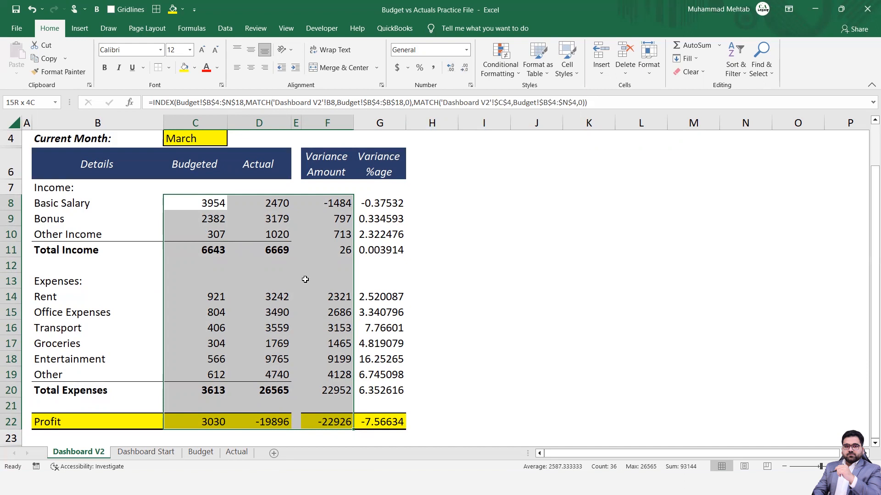
{"action": "key", "text": "ctrl+shift+1"}
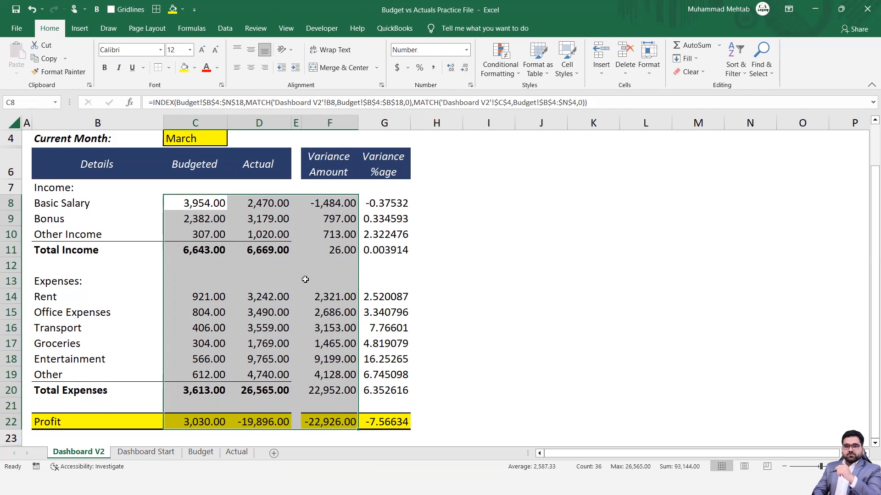
{"action": "key", "text": "alt+h"}
{"action": "key", "text": "9"}
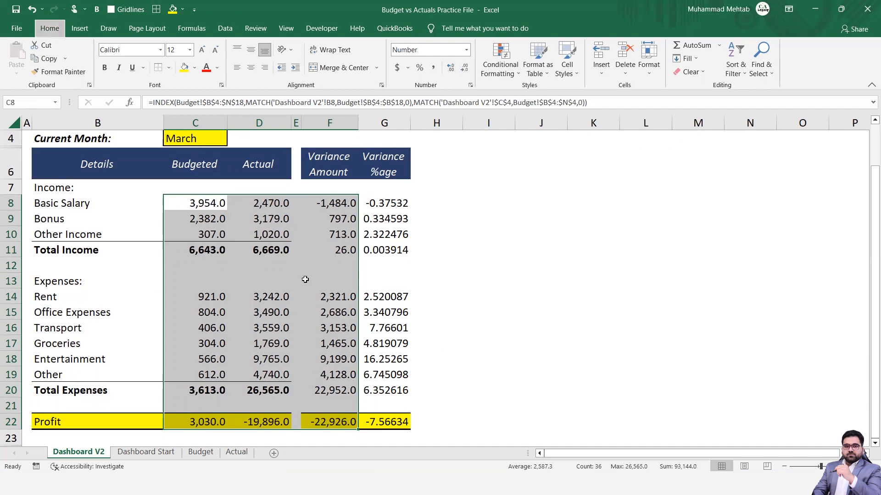
{"action": "key", "text": "alt+h"}
{"action": "key", "text": "9"}
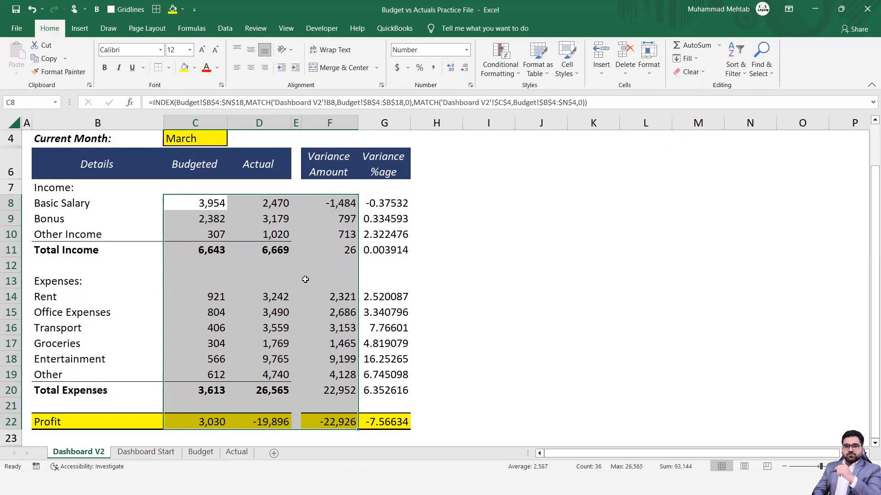
Format the Variance %age values in G8:G22 as percentages without decimals.
{"action": "key", "text": "Right"}
{"action": "key", "text": "Right"}
{"action": "key", "text": "Right"}
{"action": "key", "text": "Right"}
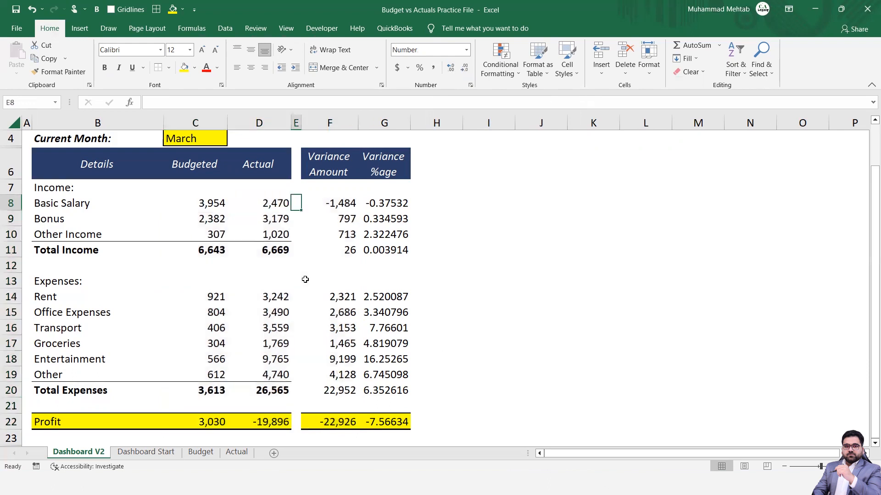
{"action": "key", "text": "shift+Down"}
{"action": "key", "text": "shift+Down"}
{"action": "key", "text": "shift+Down"}
{"action": "key", "text": "shift+Down"}
{"action": "key", "text": "shift+Down"}
{"action": "key", "text": "shift+Down"}
{"action": "key", "text": "shift+Down"}
{"action": "key", "text": "shift+Down"}
{"action": "key", "text": "shift+Down"}
{"action": "key", "text": "shift+Down"}
{"action": "key", "text": "shift+Down"}
{"action": "key", "text": "shift+Down"}
{"action": "key", "text": "shift+Down"}
{"action": "key", "text": "shift+Down"}
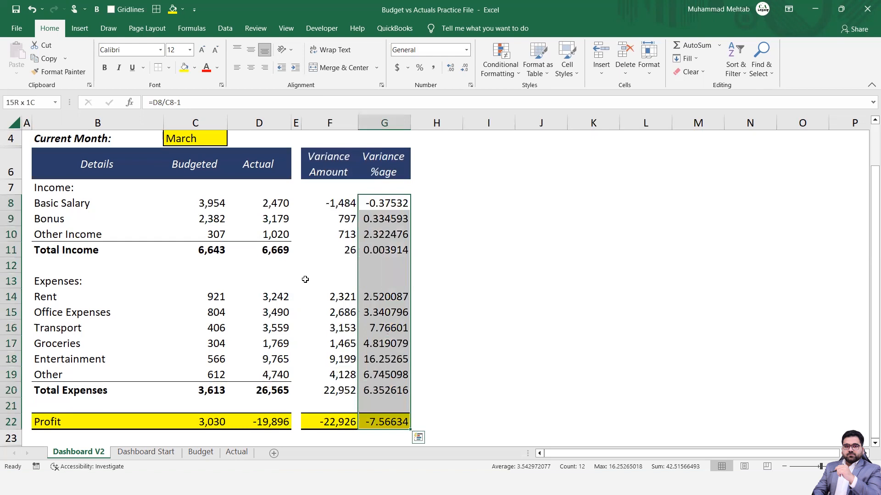
{"action": "key", "text": "ctrl+shift+5"}
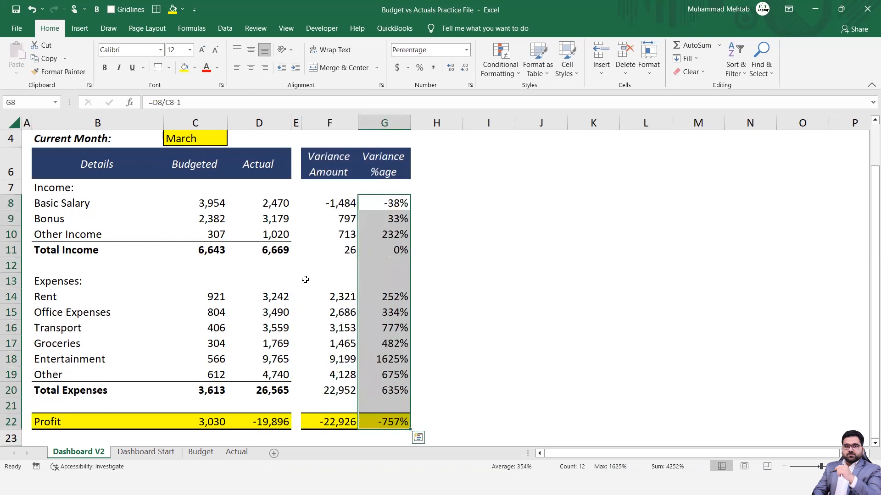
{"action": "key", "text": "Return"}
{"action": "key", "text": "Return"}
{"action": "key", "text": "Return"}
{"action": "key", "text": "Return"}
{"action": "key", "text": "Return"}
{"action": "key", "text": "Return"}
{"action": "key", "text": "Return"}
{"action": "key", "text": "Return"}
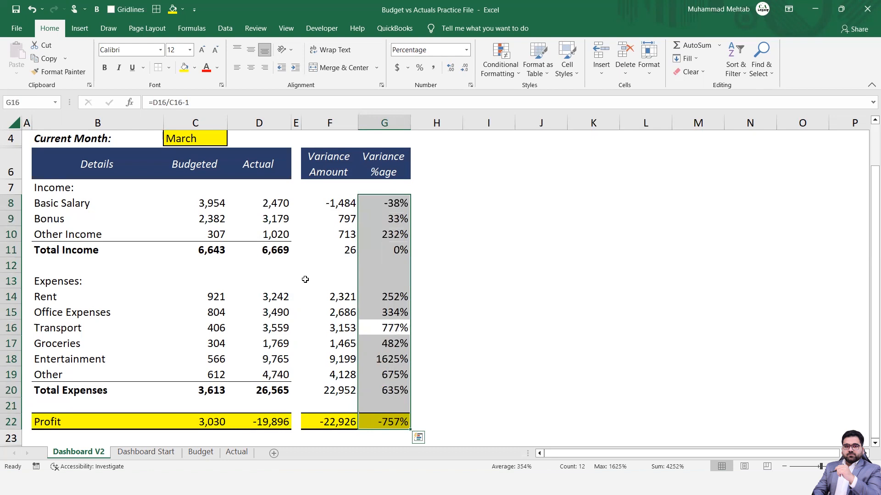
Copy the bold and top-border formatting of the Total Income cells C11:D11 onto F11:G11 with Format Painter.
{"action": "key", "text": "Left"}
{"action": "key", "text": "Left"}
{"action": "key", "text": "Left"}
{"action": "key", "text": "Left"}
{"action": "key", "text": "Up"}
{"action": "key", "text": "Up"}
{"action": "key", "text": "Up"}
{"action": "key", "text": "Up"}
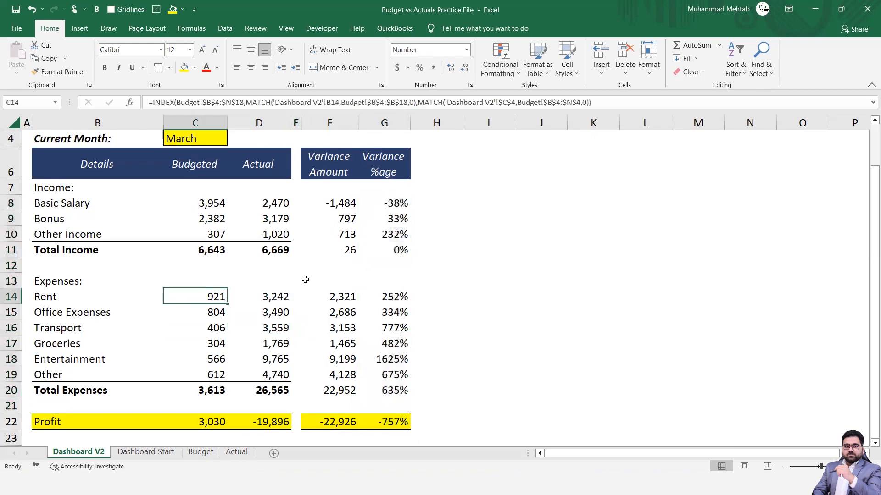
{"action": "key", "text": "Right"}
{"action": "key", "text": "Left"}
{"action": "key", "text": "Up"}
{"action": "key", "text": "shift+Right"}
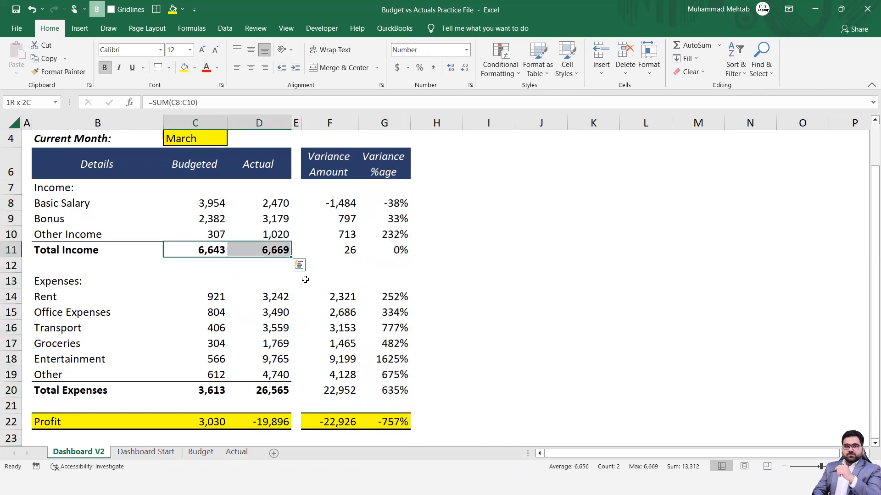
{"action": "left_click", "coordinate": [59, 71]}
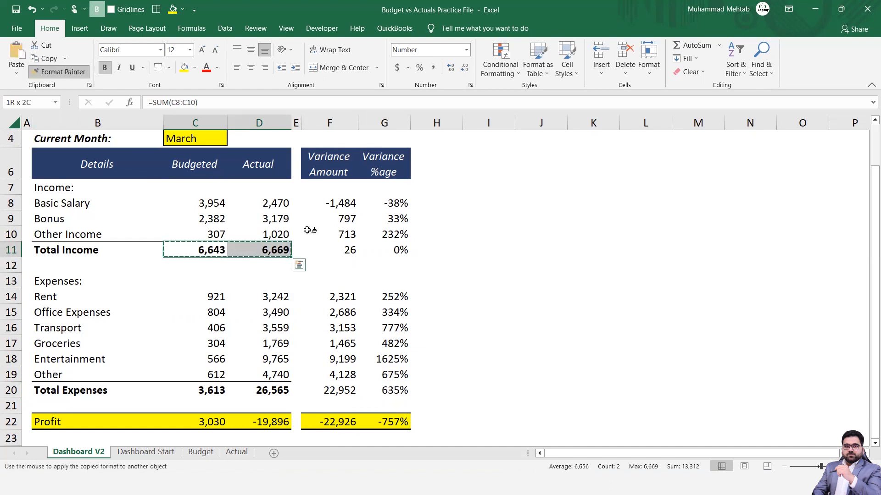
{"action": "left_click", "coordinate": [333, 247]}
Copy the bold and top-border formatting of the Total Expenses cells C20:D20 onto F20:G20 with Format Painter.
{"action": "key", "text": "Down"}
{"action": "key", "text": "Down"}
{"action": "key", "text": "Down"}
{"action": "key", "text": "Down"}
{"action": "key", "text": "Down"}
{"action": "key", "text": "Down"}
{"action": "key", "text": "Down"}
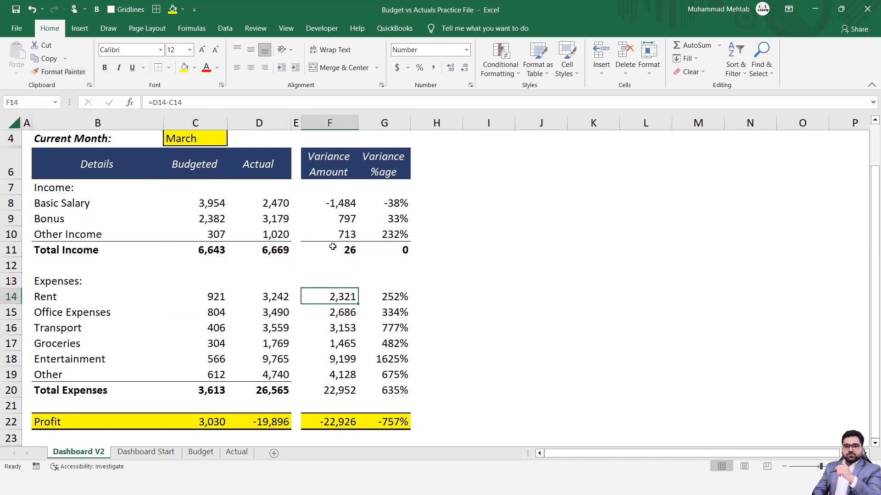
{"action": "key", "text": "Down"}
{"action": "key", "text": "Left"}
{"action": "key", "text": "Down"}
{"action": "key", "text": "Left"}
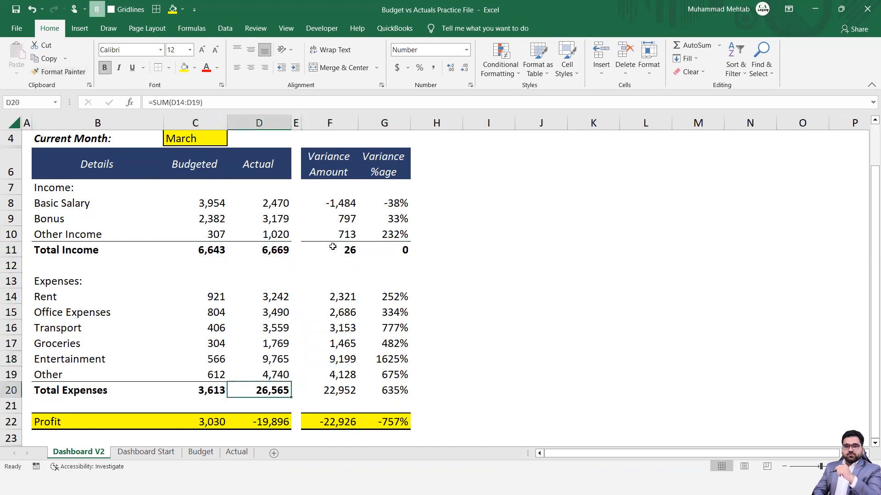
{"action": "key", "text": "Left"}
{"action": "key", "text": "shift+Right"}
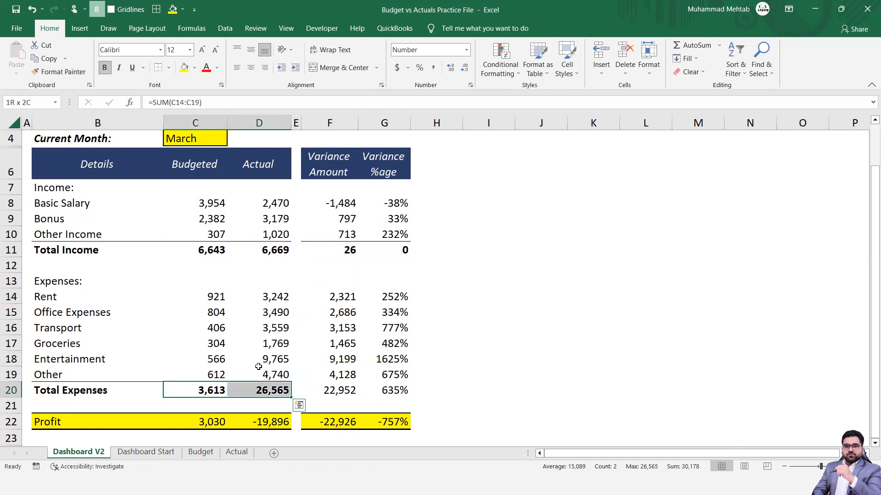
{"action": "left_click", "coordinate": [64, 72]}
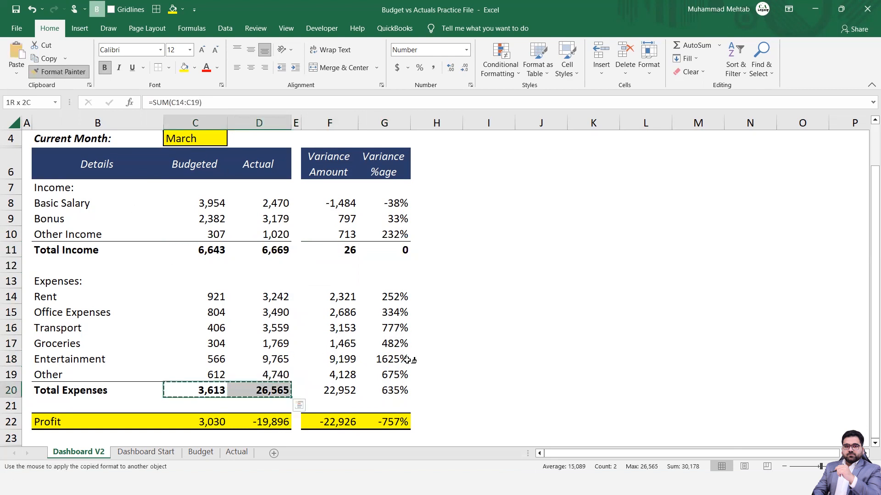
{"action": "left_click", "coordinate": [338, 390]}
Restore the percentage format on the Total Expenses variance percentage in G20.
{"action": "key", "text": "Left"}
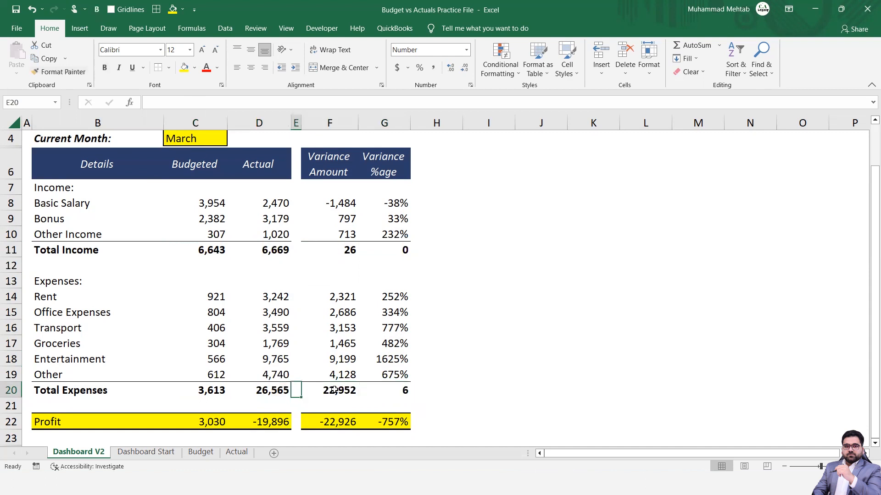
{"action": "key", "text": "Right"}
{"action": "key", "text": "Right"}
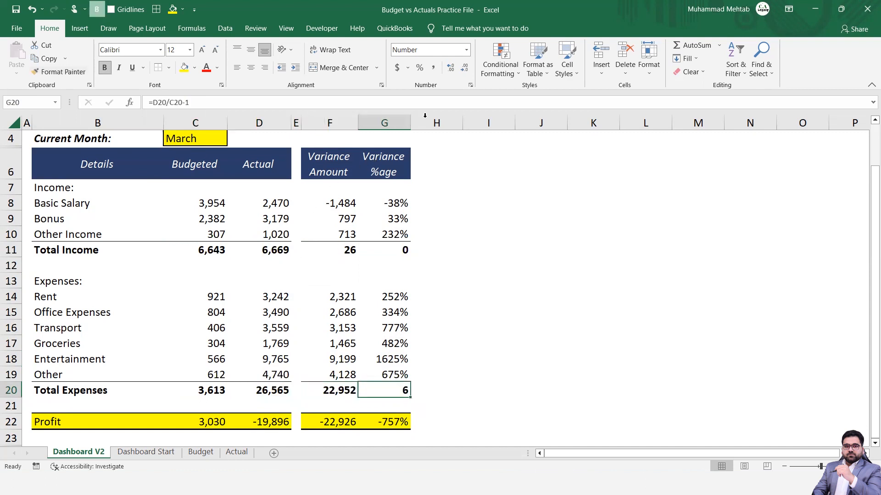
{"action": "left_click", "coordinate": [421, 71]}
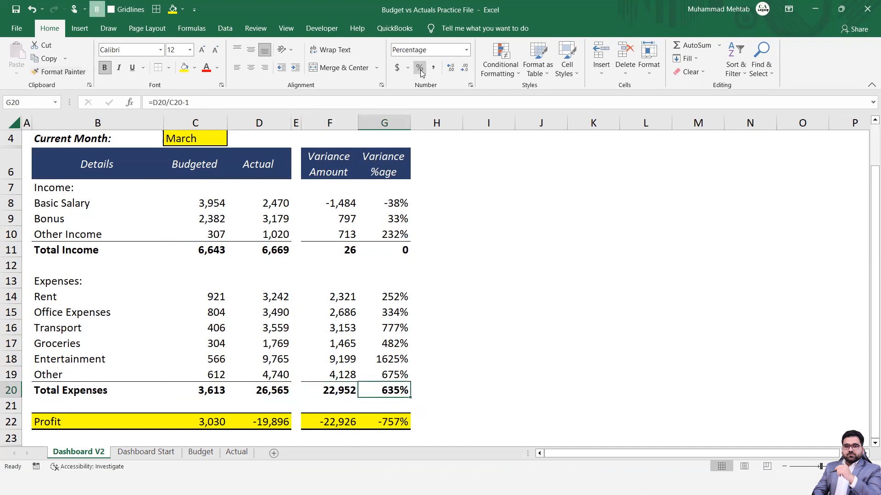
Look over the whole budget versus actual table, from the dashboard title down to the Profit row.
{"action": "key", "text": "Up"}
{"action": "key", "text": "Up"}
{"action": "key", "text": "Up"}
{"action": "key", "text": "Up"}
{"action": "key", "text": "Up"}
{"action": "key", "text": "Up"}
{"action": "key", "text": "Up"}
{"action": "key", "text": "Up"}
{"action": "key", "text": "Up"}
{"action": "key", "text": "Up"}
{"action": "key", "text": "Up"}
{"action": "key", "text": "Up"}
{"action": "key", "text": "Up"}
{"action": "key", "text": "Up"}
{"action": "key", "text": "Up"}
{"action": "key", "text": "Up"}
{"action": "key", "text": "Up"}
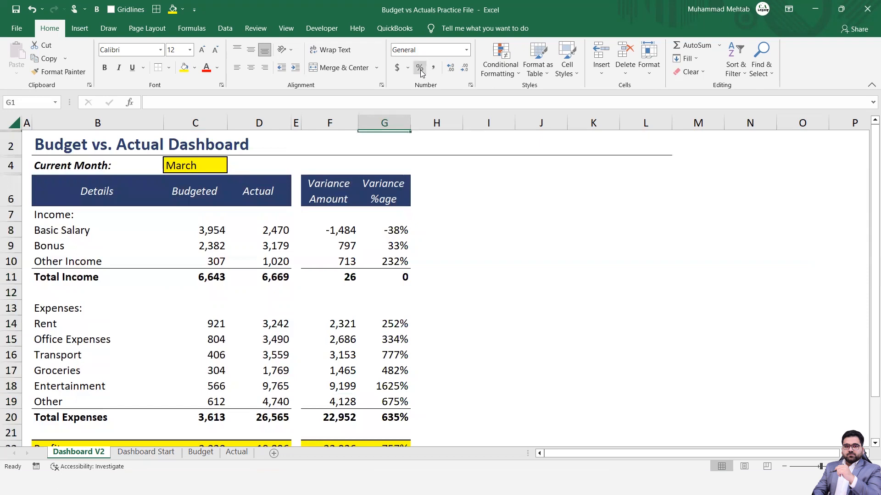
{"action": "left_click", "coordinate": [461, 198]}
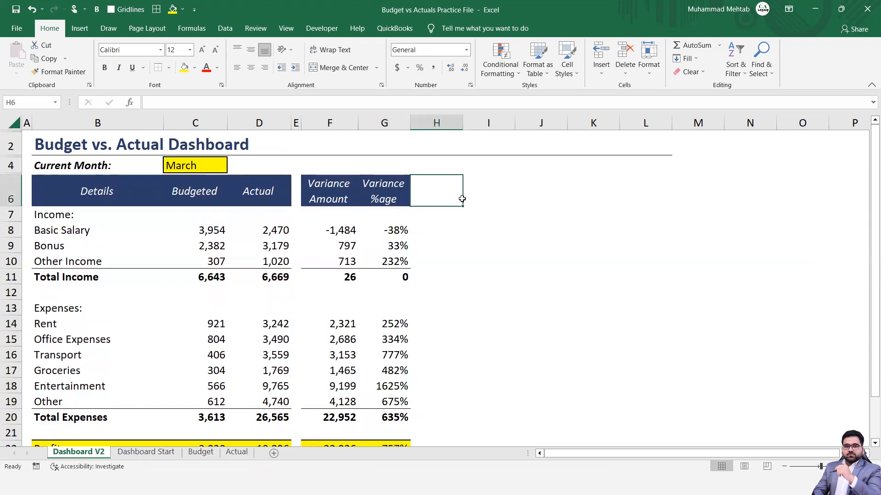
{"action": "scroll", "coordinate": [464, 203], "scroll_direction": "down", "scroll_amount": 1, "text": "ctrl"}
{"action": "scroll", "coordinate": [462, 198], "scroll_direction": "down", "scroll_amount": 1, "text": "ctrl"}
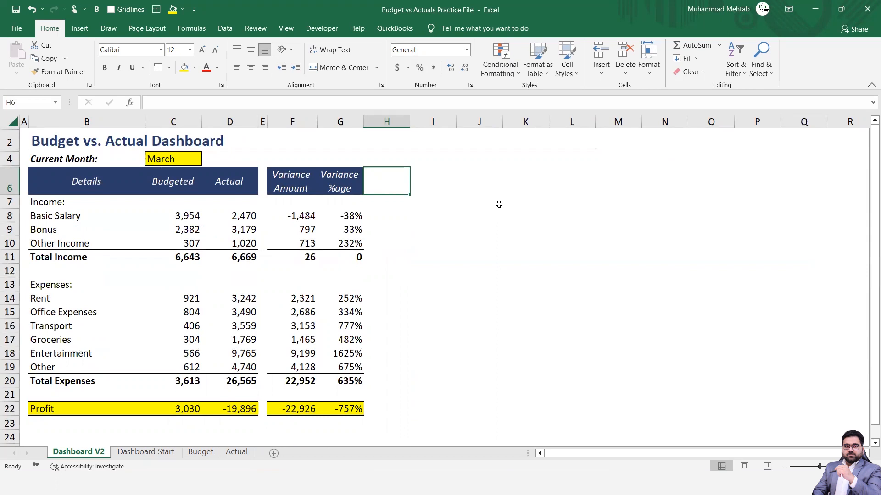
Set up a Greater Than conditional formatting rule with the threshold 0 for the variance cells F8:G22.
{"action": "key", "text": "Down"}
{"action": "key", "text": "Down"}
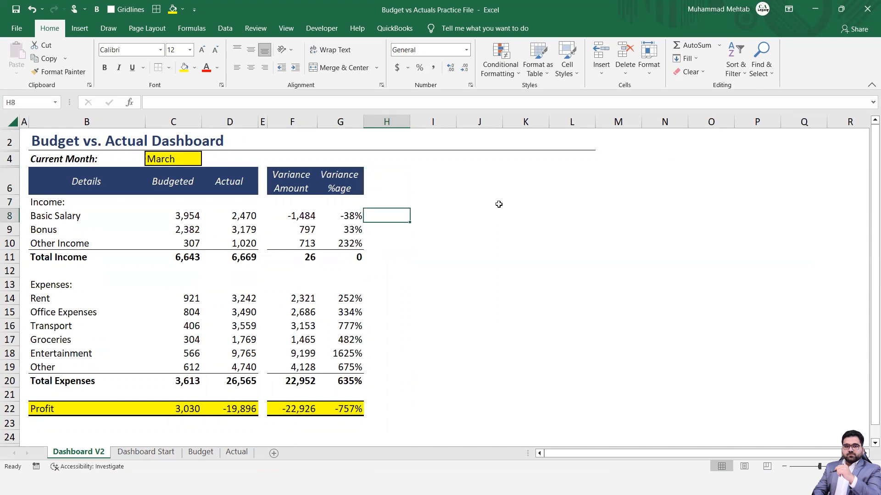
{"action": "key", "text": "Left"}
{"action": "key", "text": "Left"}
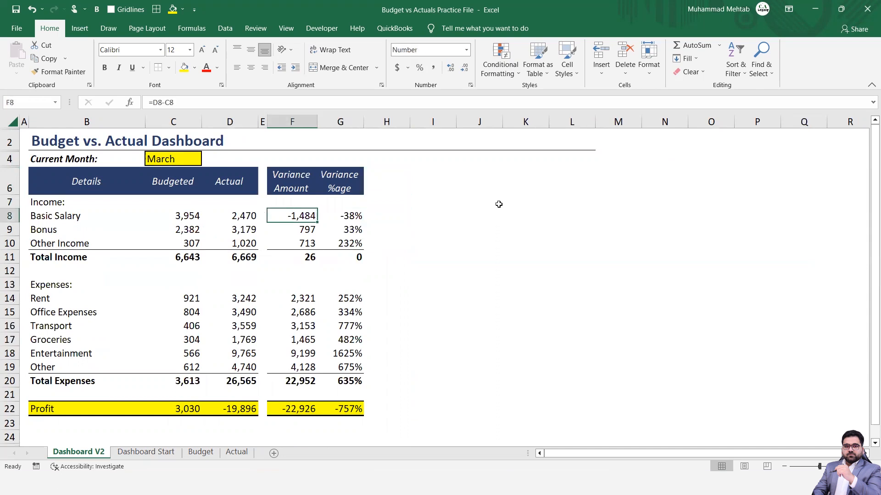
{"action": "key", "text": "shift+Right"}
{"action": "key", "text": "shift+Down"}
{"action": "key", "text": "shift+Down"}
{"action": "key", "text": "shift+Down"}
{"action": "key", "text": "shift+Down"}
{"action": "key", "text": "shift+Down"}
{"action": "key", "text": "shift+Down"}
{"action": "key", "text": "shift+Down"}
{"action": "key", "text": "shift+Down"}
{"action": "key", "text": "shift+Down"}
{"action": "key", "text": "shift+Down"}
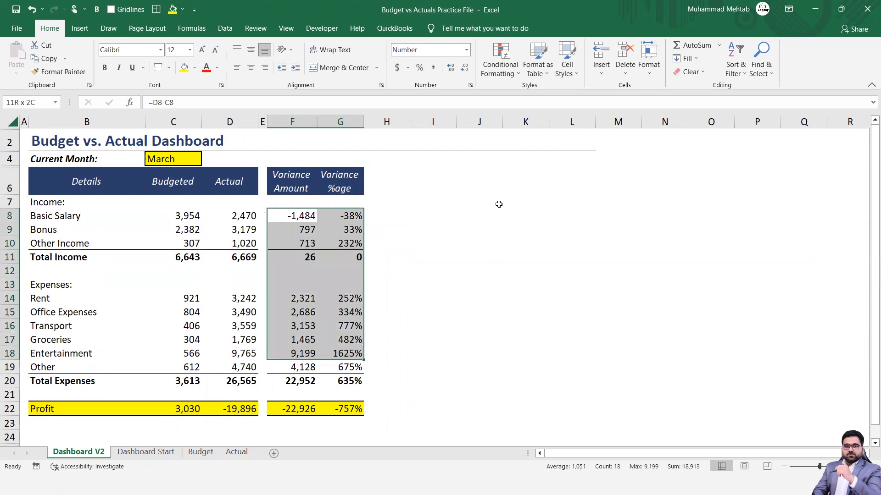
{"action": "key", "text": "shift+Down"}
{"action": "key", "text": "shift+Down"}
{"action": "key", "text": "shift+Down"}
{"action": "key", "text": "shift+Down"}
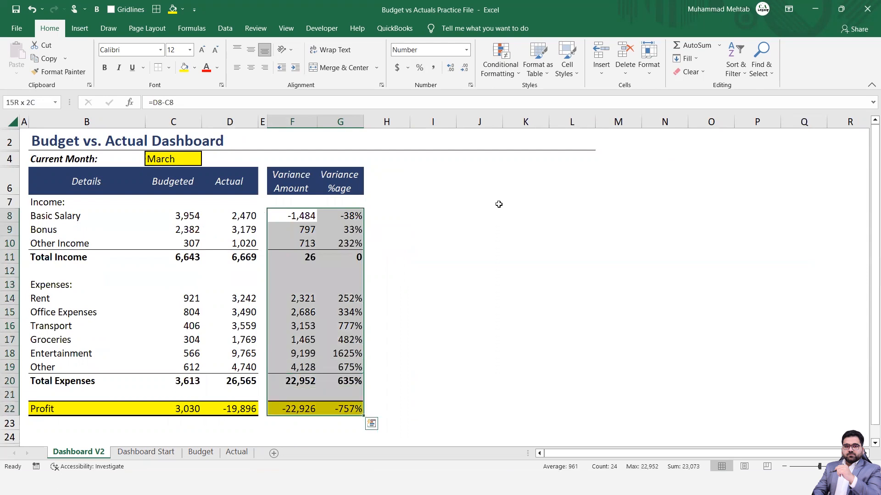
{"action": "left_click", "coordinate": [512, 72]}
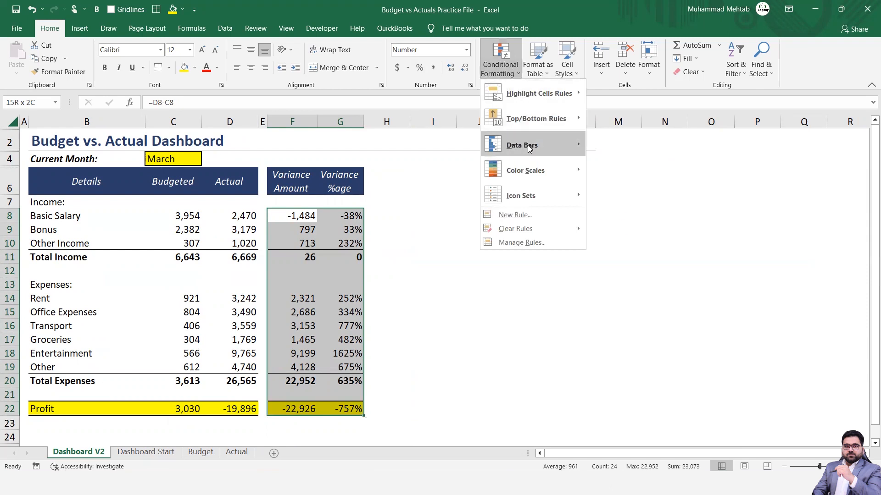
{"action": "mouse_move", "coordinate": [529, 147]}
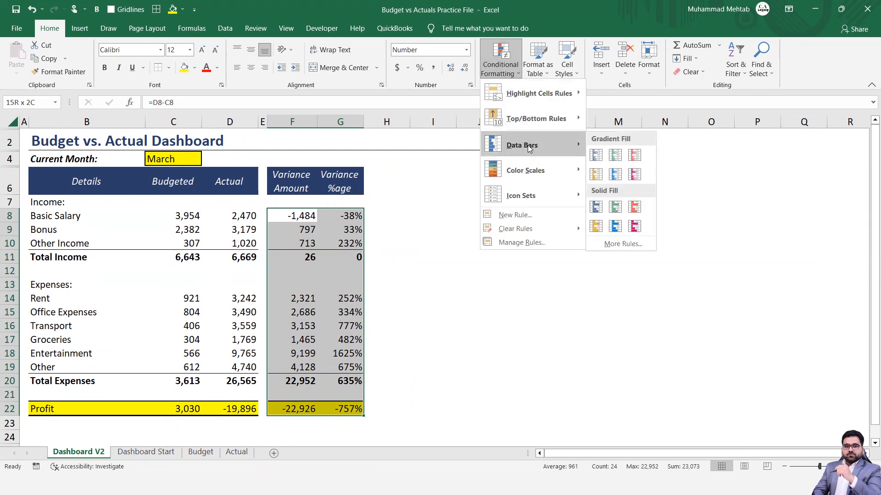
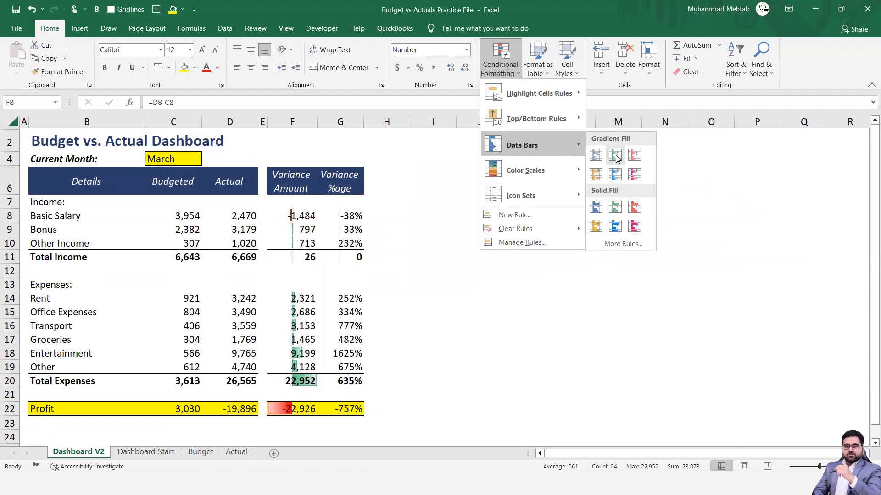
{"action": "mouse_move", "coordinate": [538, 97]}
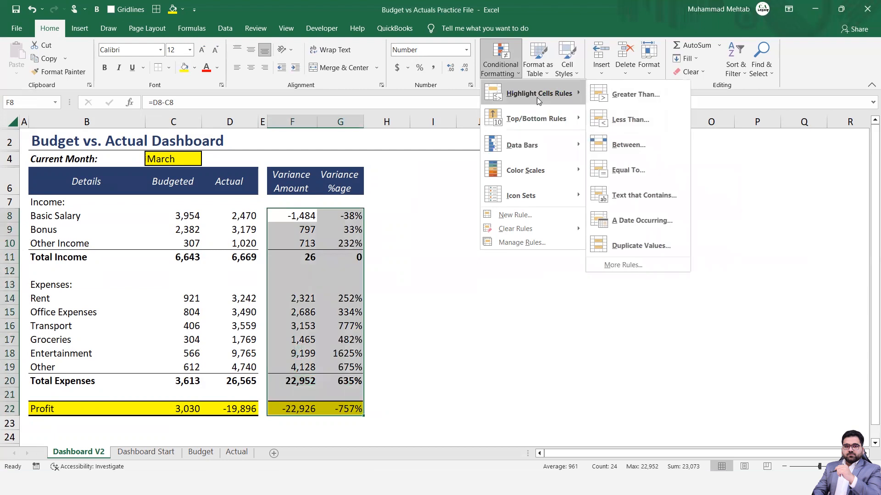
{"action": "left_click", "coordinate": [635, 96]}
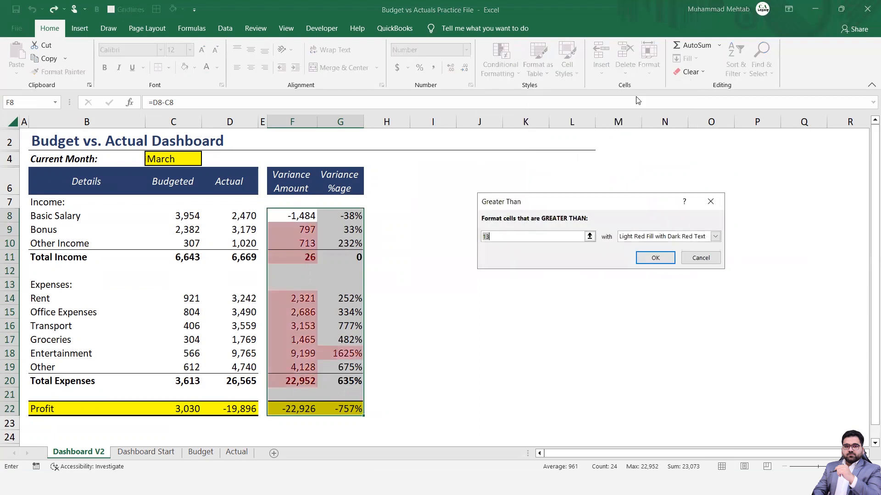
{"action": "type", "text": "0"}
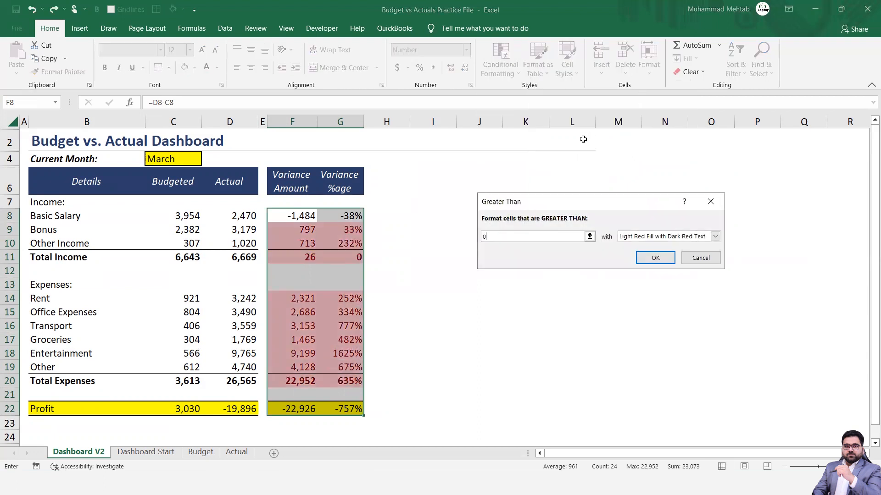
Give the Greater Than 0 rule on the variance cells a custom format with green font and apply it.
{"action": "left_click", "coordinate": [716, 237]}
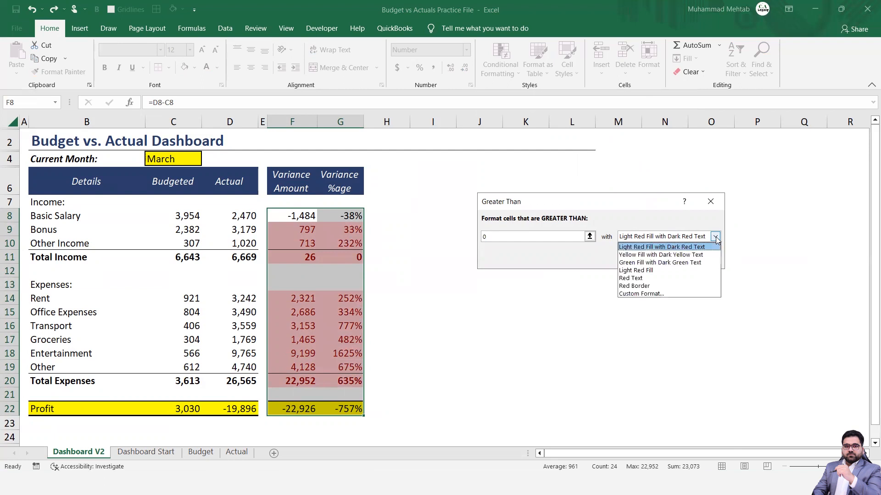
{"action": "left_click", "coordinate": [646, 297]}
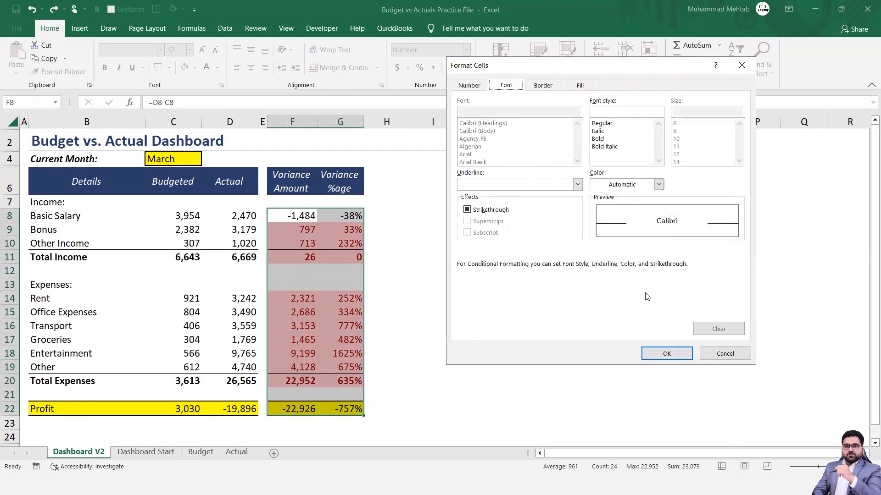
{"action": "left_click", "coordinate": [659, 186]}
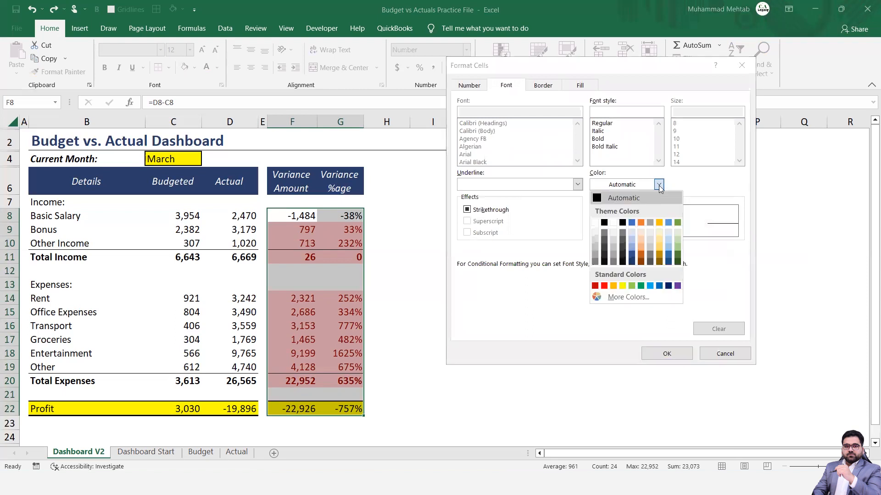
{"action": "left_click", "coordinate": [642, 285]}
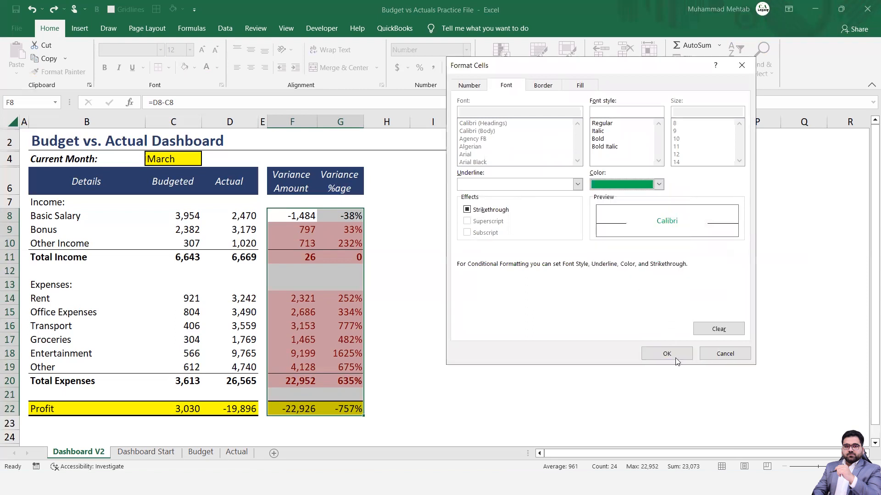
{"action": "left_click", "coordinate": [665, 356]}
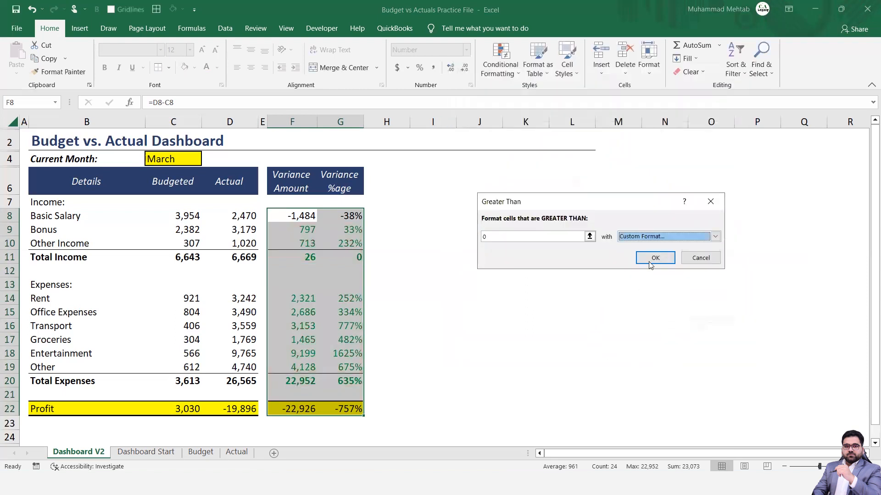
{"action": "left_click", "coordinate": [646, 257]}
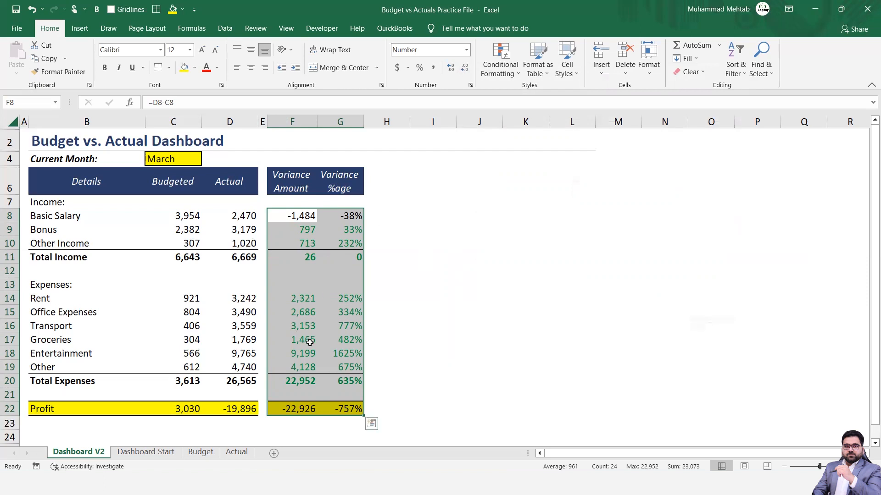
Add a Less Than 0 conditional formatting rule with a custom red font to the variance cells F8:G22.
{"action": "left_click", "coordinate": [503, 69]}
{"action": "mouse_move", "coordinate": [541, 92]}
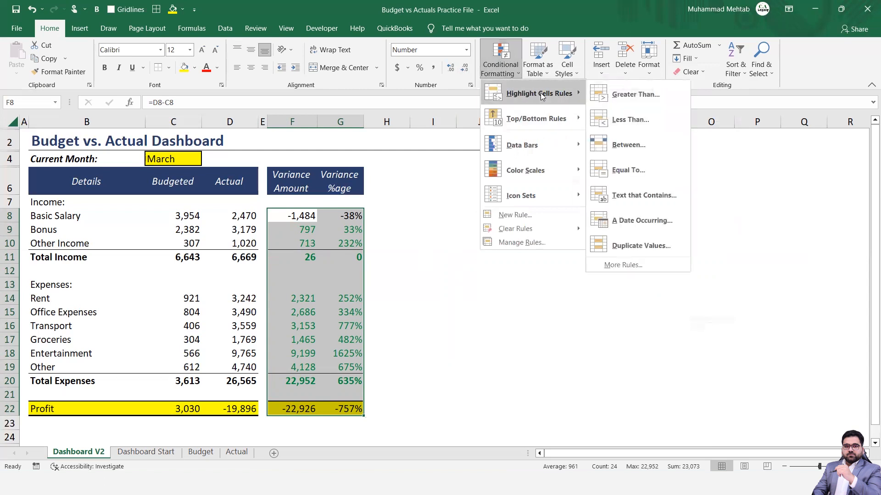
{"action": "left_click", "coordinate": [623, 118]}
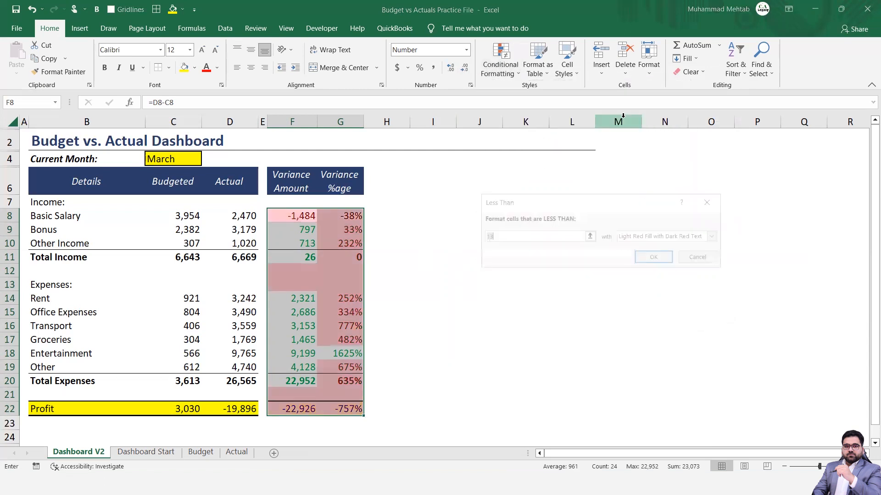
{"action": "type", "text": "0"}
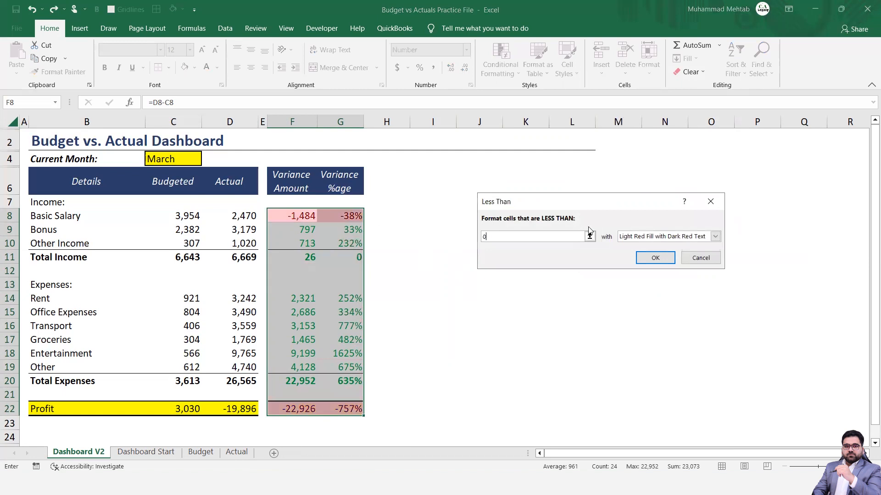
{"action": "left_click", "coordinate": [715, 236]}
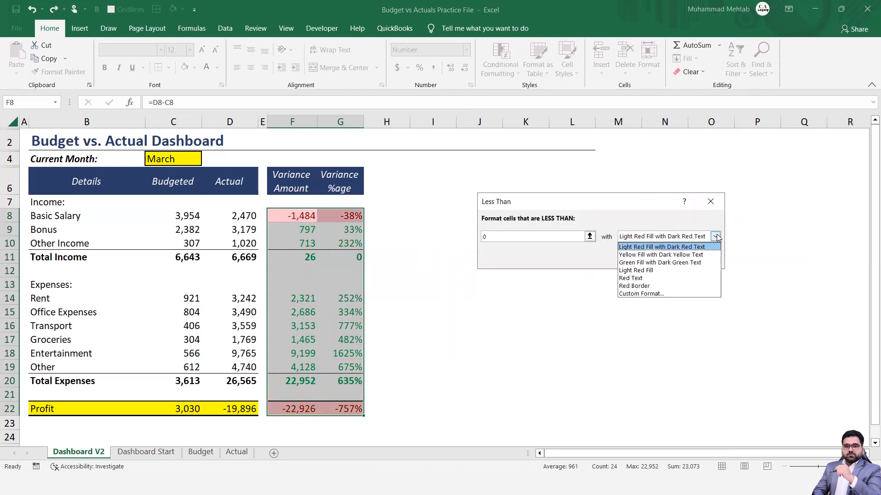
{"action": "left_click", "coordinate": [628, 294]}
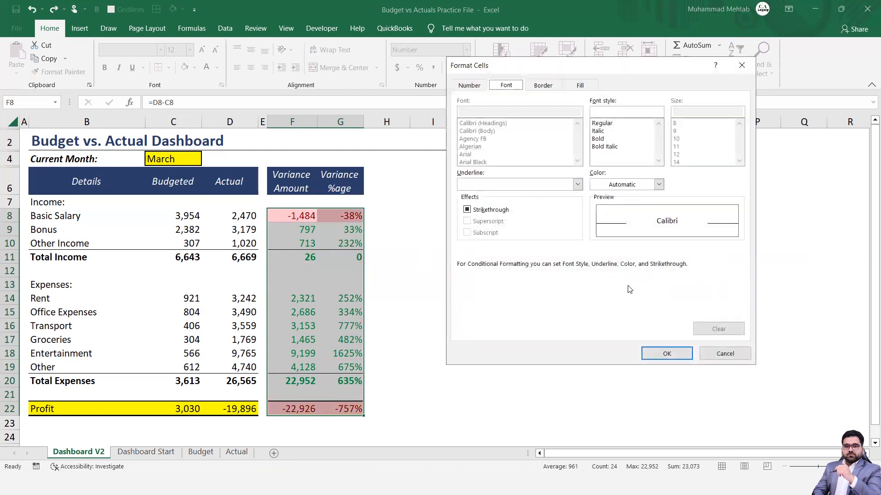
{"action": "left_click", "coordinate": [659, 185]}
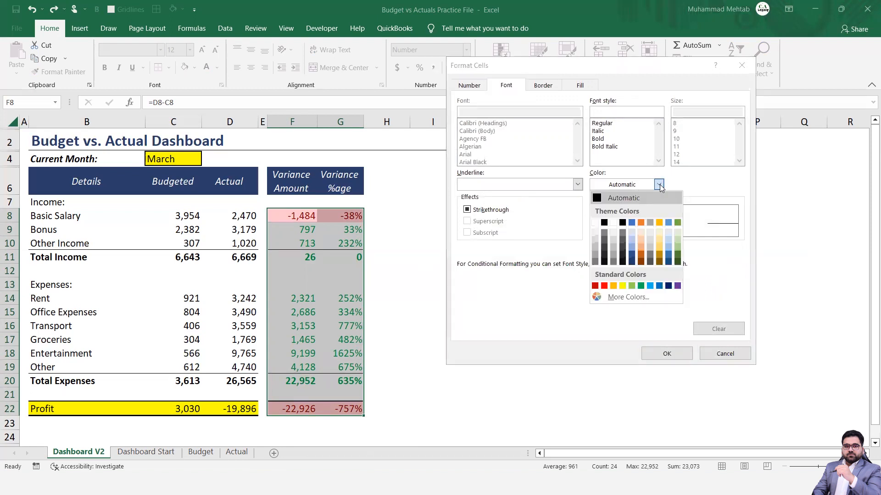
{"action": "left_click", "coordinate": [604, 286]}
{"action": "left_click", "coordinate": [667, 353]}
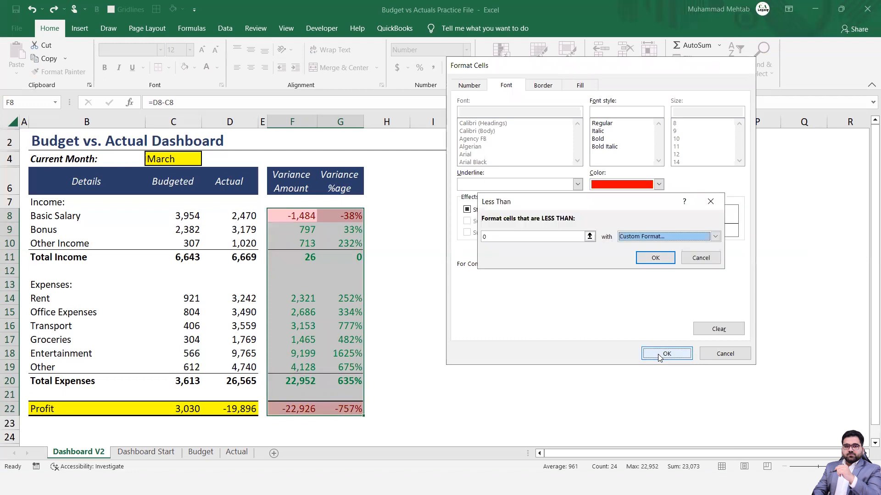
{"action": "left_click", "coordinate": [657, 259]}
{"action": "left_click", "coordinate": [423, 300]}
Examine the Rent row's figures and the coloured variance percentages in the income section above it.
{"action": "key", "text": "Left"}
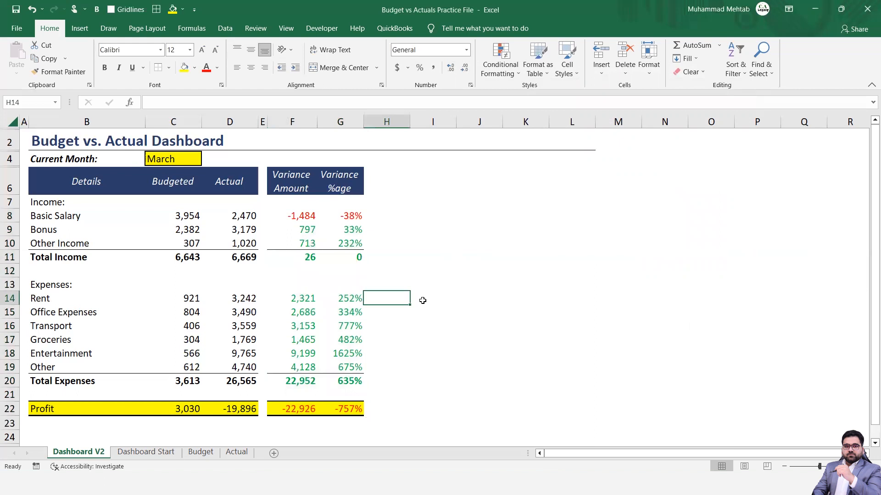
{"action": "key", "text": "Left"}
{"action": "key", "text": "Left"}
{"action": "key", "text": "Left"}
{"action": "key", "text": "Left"}
{"action": "key", "text": "Left"}
{"action": "key", "text": "Right"}
{"action": "key", "text": "Right"}
{"action": "key", "text": "Right"}
{"action": "key", "text": "Right"}
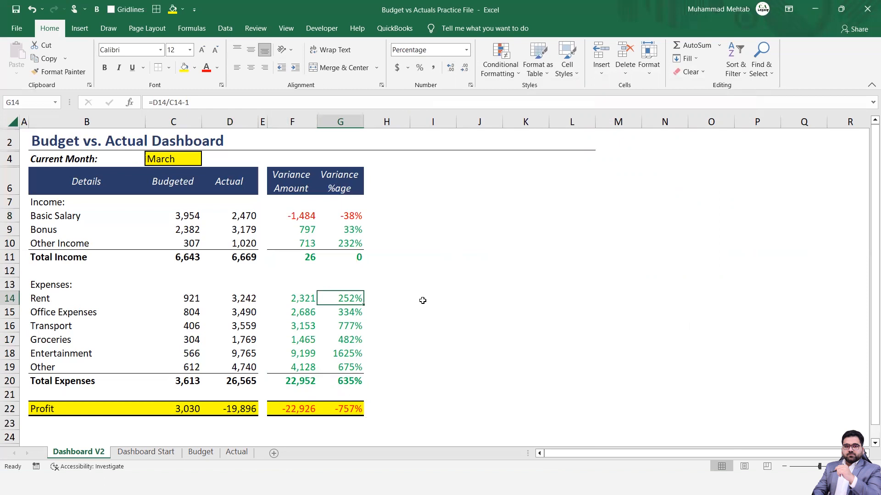
{"action": "key", "text": "Up"}
{"action": "key", "text": "Up"}
{"action": "key", "text": "Up"}
{"action": "key", "text": "Up"}
{"action": "key", "text": "Up"}
{"action": "key", "text": "Up"}
{"action": "key", "text": "Up"}
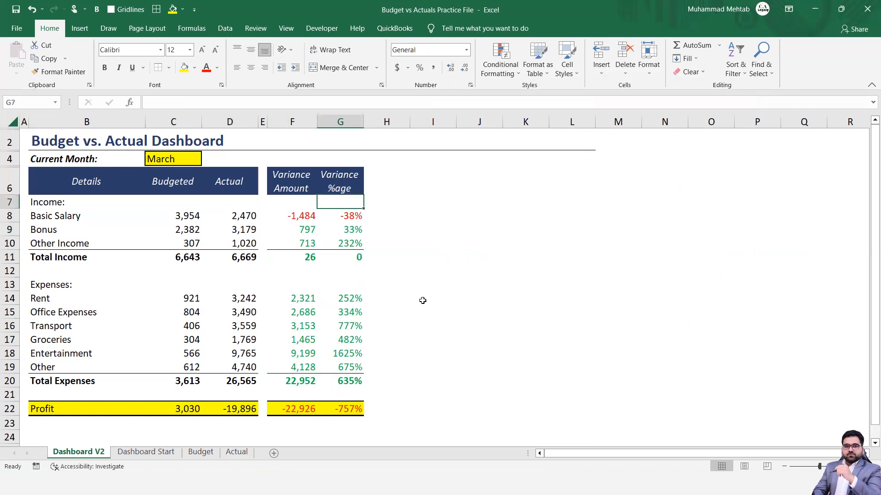
Review the budgeted and actual amounts of the income items in B8:D10.
{"action": "key", "text": "Left"}
{"action": "key", "text": "Down"}
{"action": "key", "text": "Down"}
{"action": "key", "text": "Up"}
{"action": "key", "text": "Left"}
{"action": "key", "text": "Left"}
{"action": "key", "text": "Left"}
{"action": "key", "text": "Left"}
{"action": "key", "text": "shift+Right"}
{"action": "key", "text": "shift+Right"}
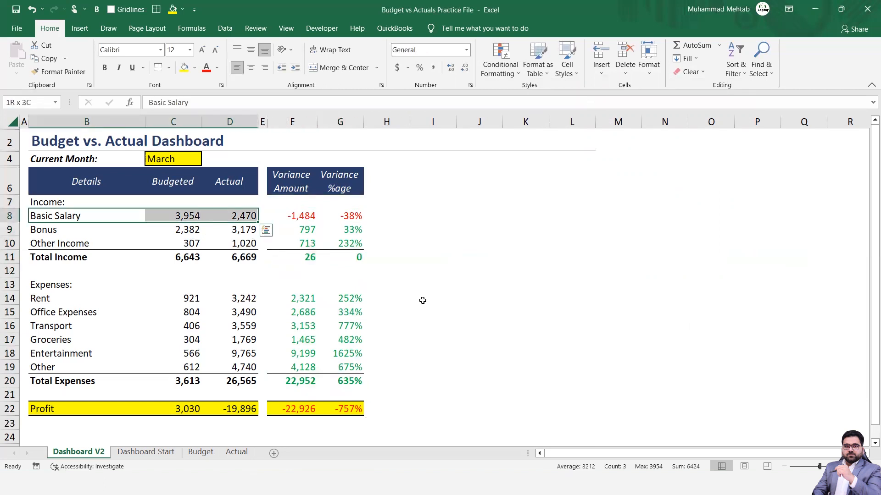
{"action": "key", "text": "shift+Down"}
{"action": "key", "text": "shift+Down"}
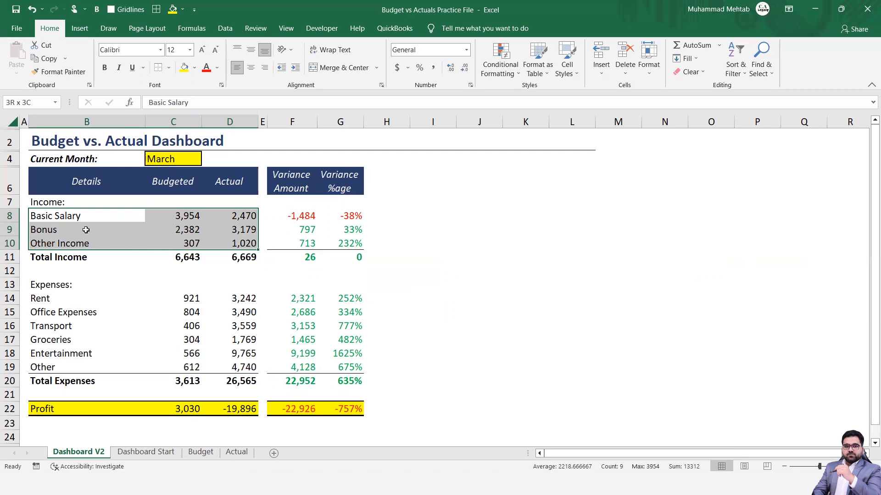
Set the width of spacer column H, beside the variance columns, to 1.
{"action": "left_click", "coordinate": [398, 192]}
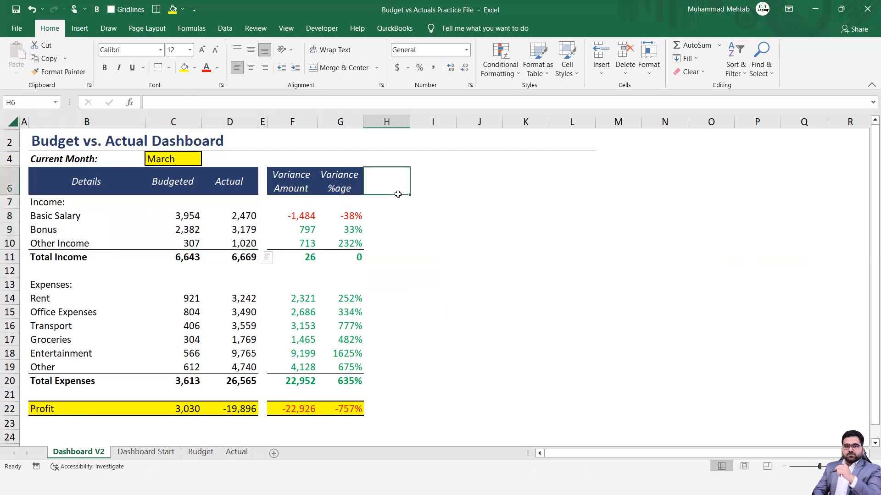
{"action": "key", "text": "Right"}
{"action": "key", "text": "Left"}
{"action": "key", "text": "Down"}
{"action": "key", "text": "Right"}
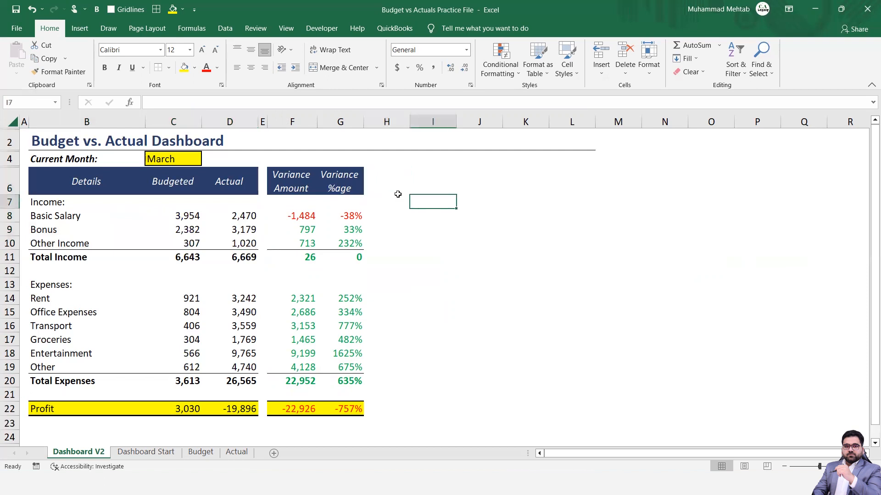
{"action": "key", "text": "Left"}
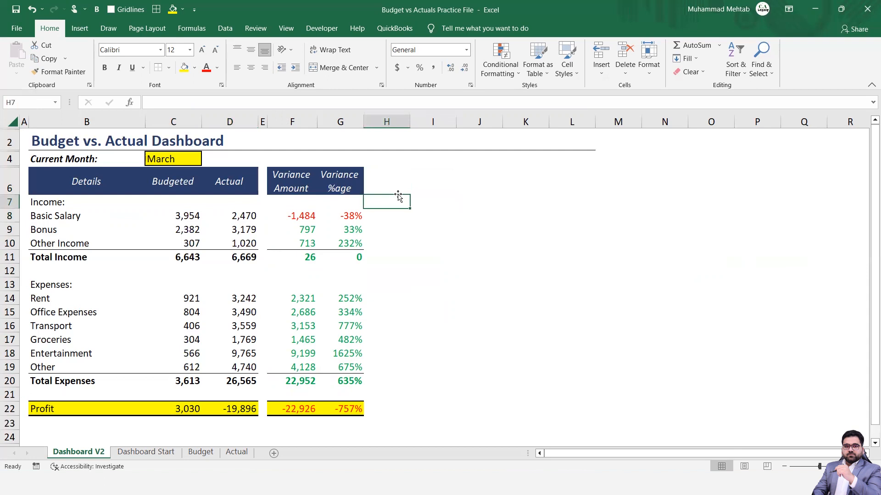
{"action": "key", "text": "alt+h"}
{"action": "type", "text": "ow"}
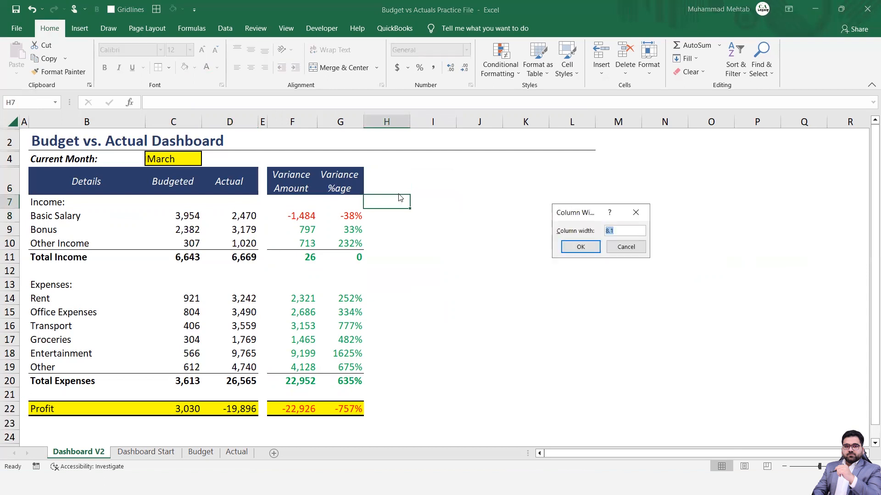
{"action": "type", "text": "1"}
{"action": "key", "text": "Return"}
Merge and center cells I7:M7 and turn on text wrapping for them.
{"action": "key", "text": "Right"}
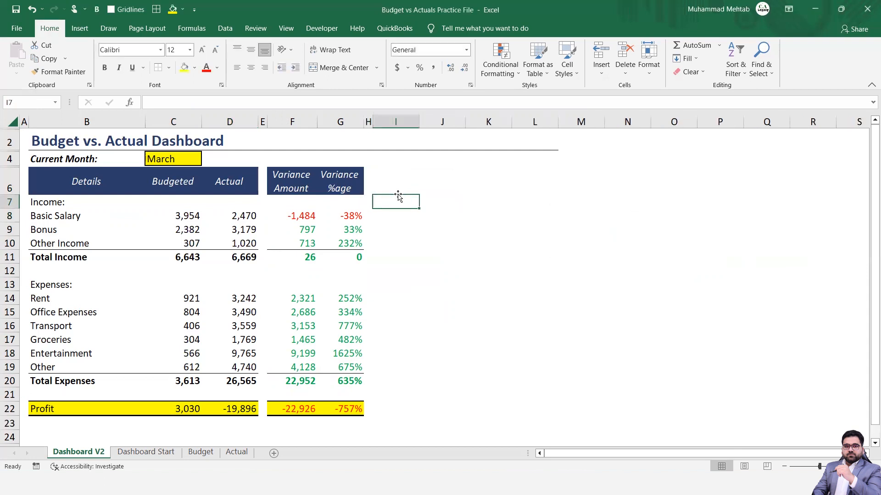
{"action": "key", "text": "shift+Right"}
{"action": "key", "text": "shift+Right"}
{"action": "key", "text": "shift+Right"}
{"action": "key", "text": "shift+Right"}
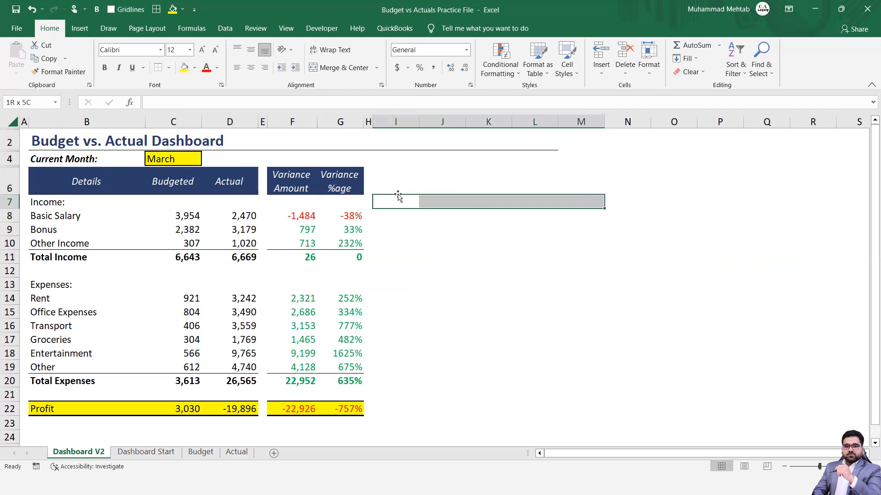
{"action": "left_click", "coordinate": [343, 67]}
{"action": "left_click", "coordinate": [334, 49]}
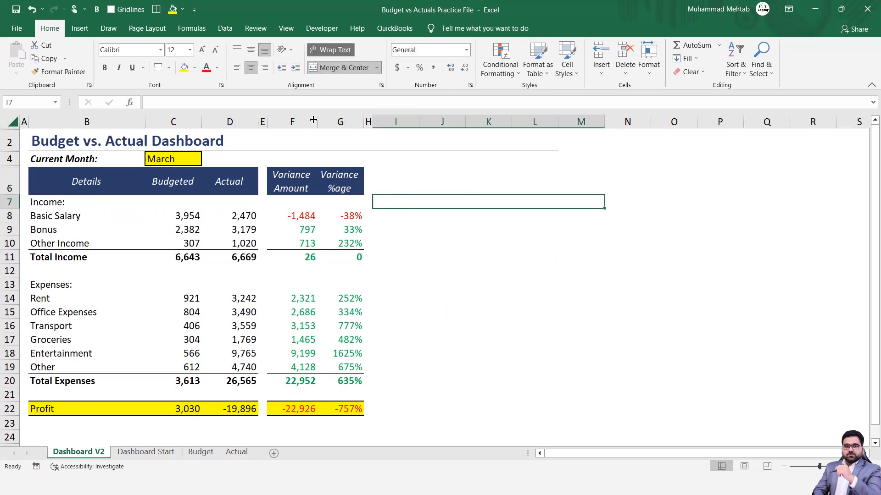
Enter the heading "Budgeted vs Actual Income" in the merged cell I7.
{"action": "double_click", "coordinate": [413, 202]}
{"action": "type", "text": "Budgeted vs "}
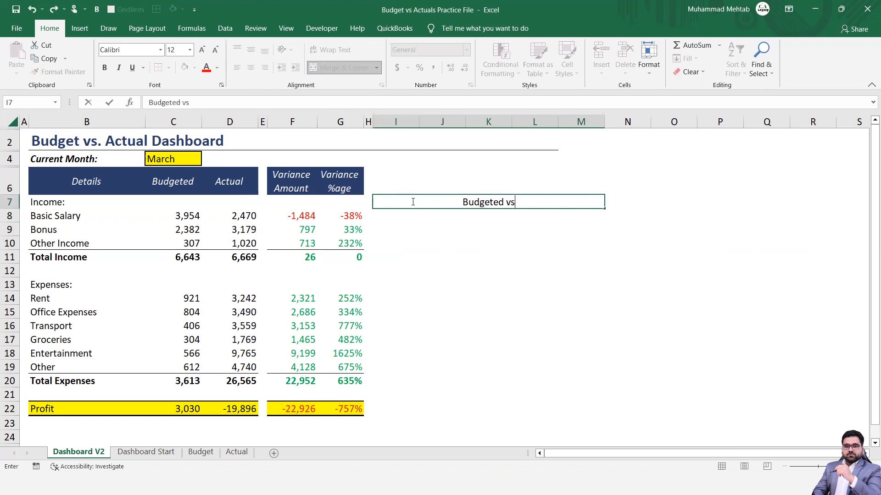
{"action": "type", "text": "Actua"}
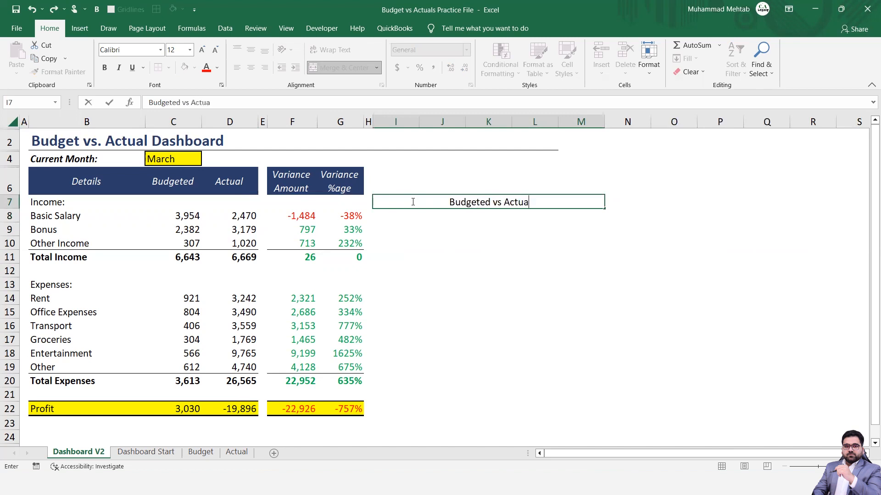
{"action": "type", "text": "l Icome"}
{"action": "key", "text": "Return"}
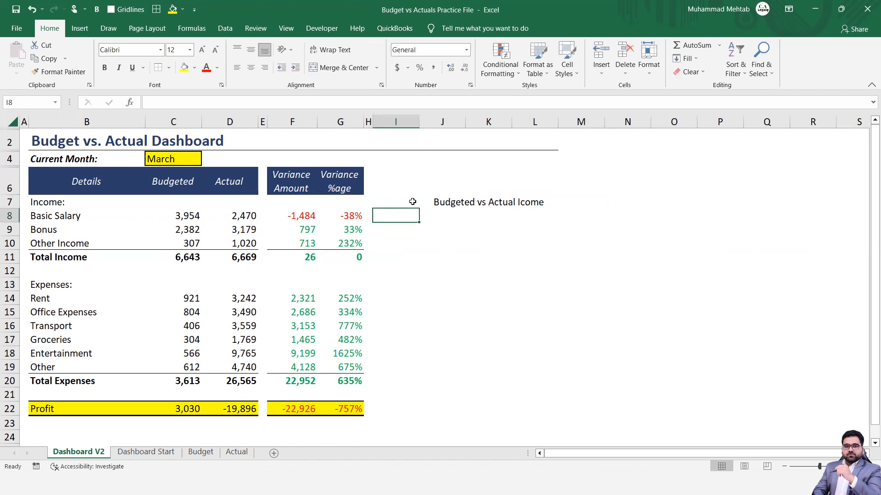
{"action": "left_click", "coordinate": [412, 202]}
{"action": "key", "text": "F2"}
{"action": "type", "text": "n"}
{"action": "key", "text": "Return"}
{"action": "key", "text": "Up"}
{"action": "key", "text": "Right"}
{"action": "key", "text": "Left"}
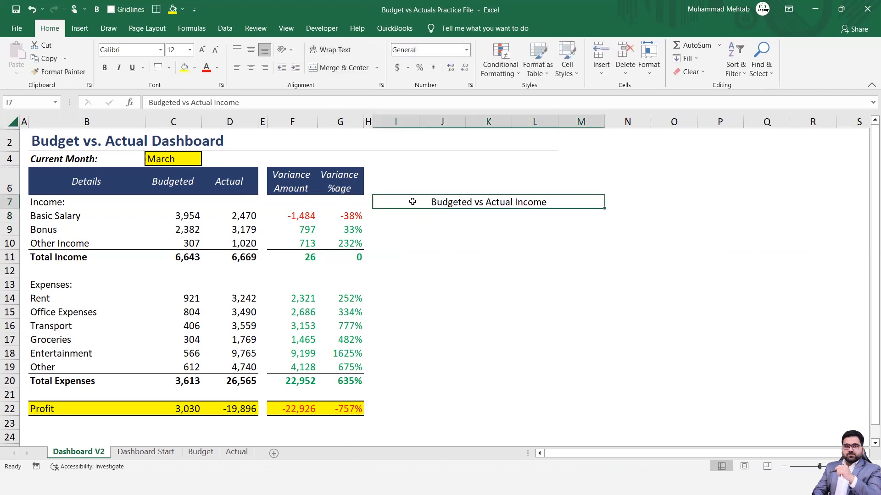
Format the income heading in I7 with a dark blue fill and bold white text.
{"action": "left_click", "coordinate": [195, 68]}
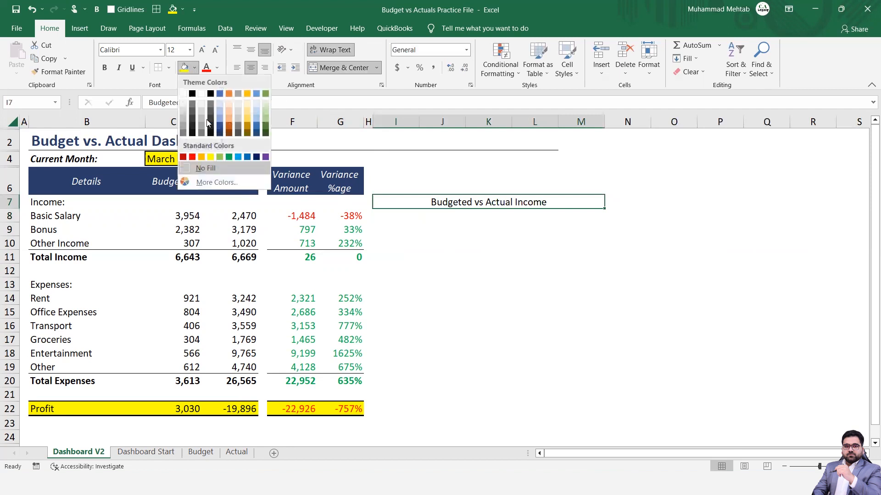
{"action": "left_click", "coordinate": [220, 133]}
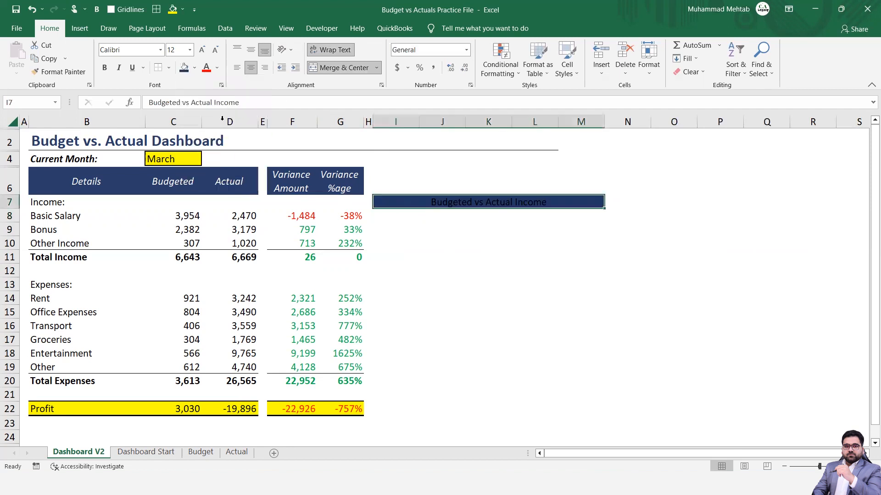
{"action": "left_click", "coordinate": [217, 68]}
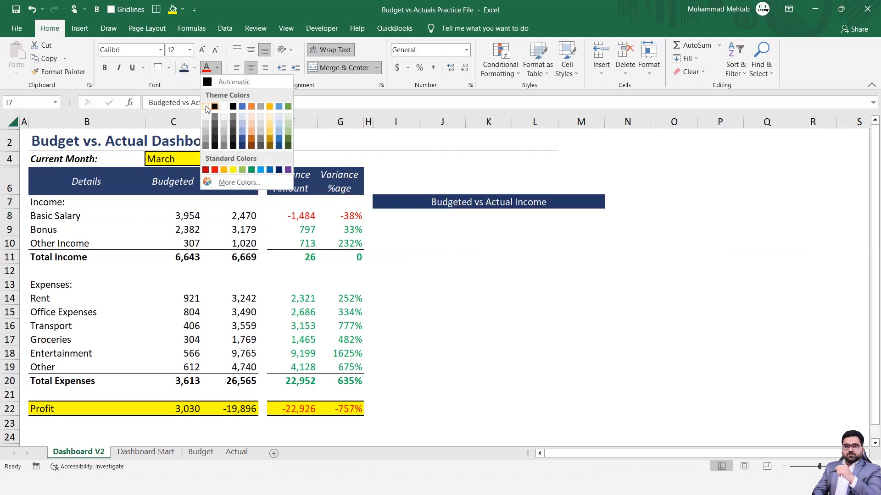
{"action": "left_click", "coordinate": [205, 106]}
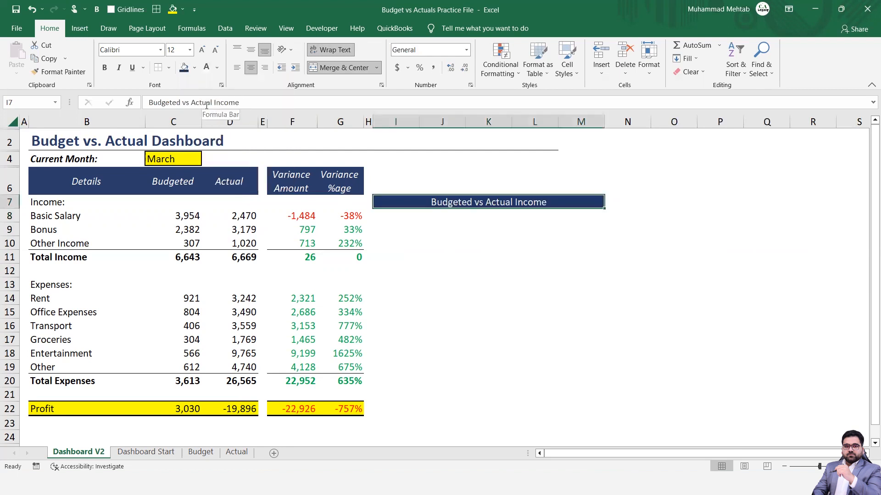
{"action": "key", "text": "ctrl+b"}
Move the formatted "Budgeted vs Actual Income" heading from I7:M7 up to I6:M6, level with the table headers.
{"action": "key", "text": "ctrl+c"}
{"action": "key", "text": "Up"}
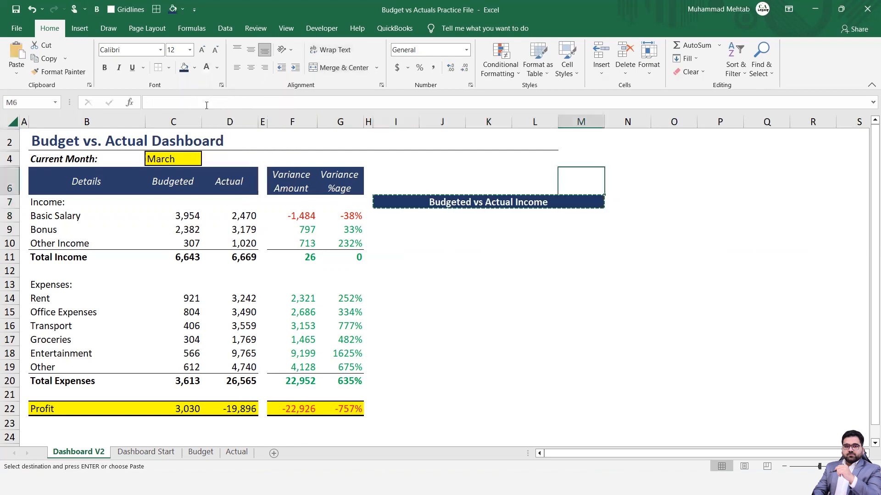
{"action": "key", "text": "Left"}
{"action": "key", "text": "Left"}
{"action": "key", "text": "Left"}
{"action": "key", "text": "Left"}
{"action": "key", "text": "ctrl+v"}
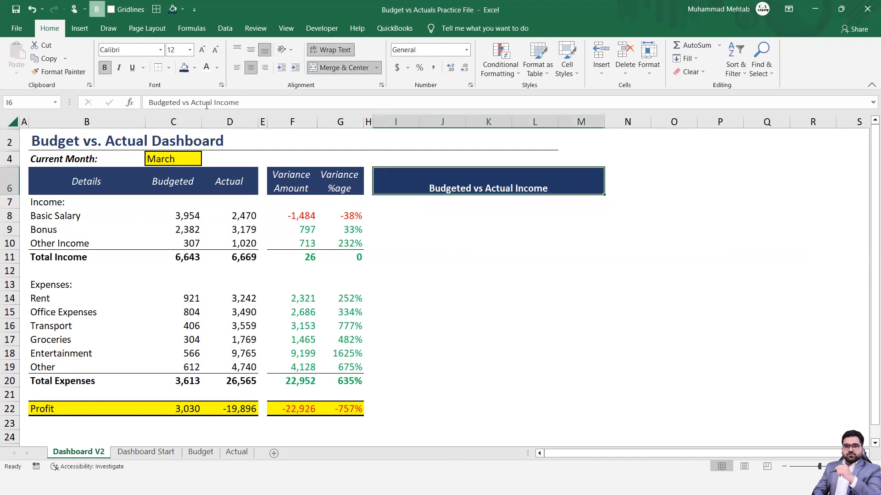
Vertically center the "Budgeted vs Actual Income" heading in I6:M6 and enlarge its font size to 16.
{"action": "left_click", "coordinate": [249, 54]}
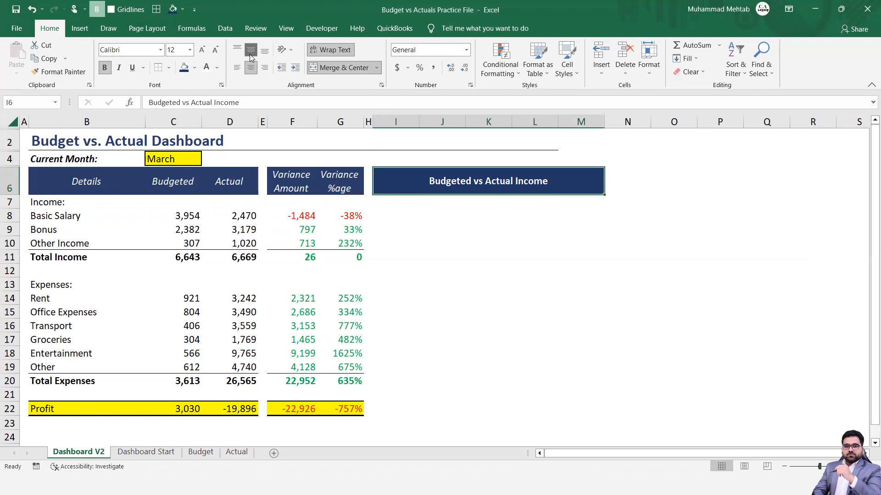
{"action": "left_click", "coordinate": [202, 51]}
{"action": "left_click", "coordinate": [202, 50]}
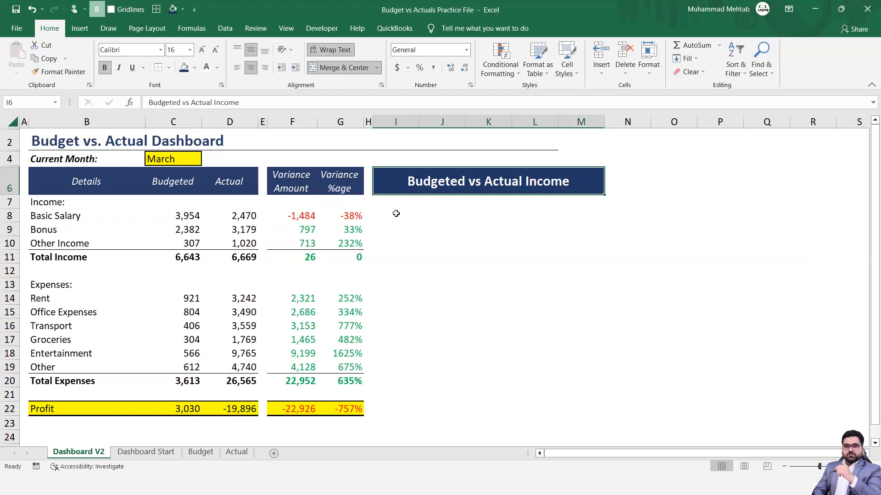
Insert the recommended Clustered Column chart from the income items with their budgeted and actual amounts in B8:D10.
{"action": "left_click", "coordinate": [75, 215]}
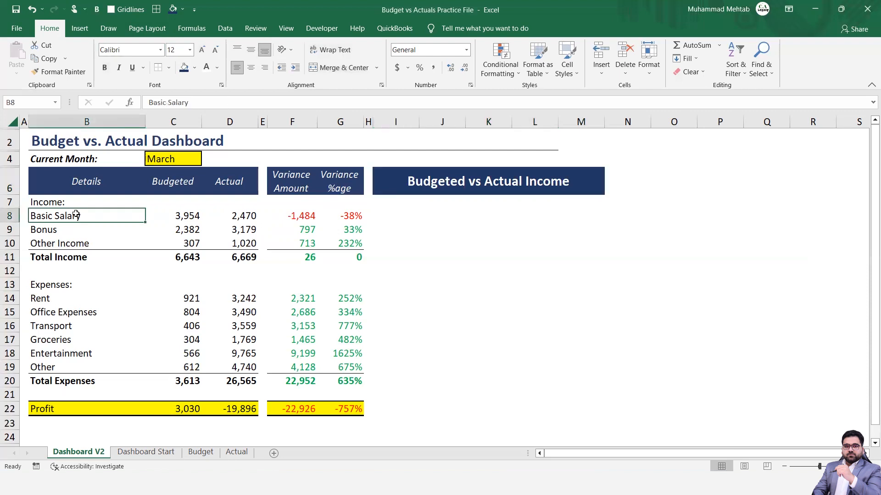
{"action": "key", "text": "shift+Right"}
{"action": "key", "text": "shift+Right"}
{"action": "key", "text": "shift+Down"}
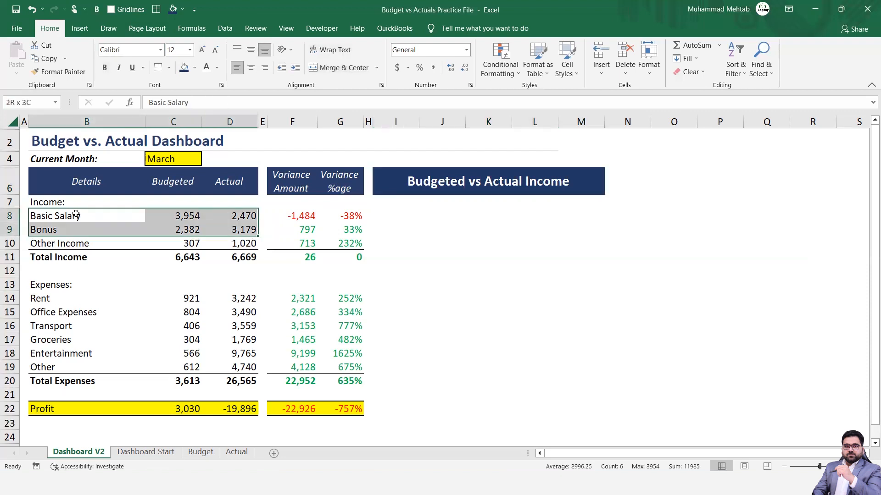
{"action": "key", "text": "shift+Down"}
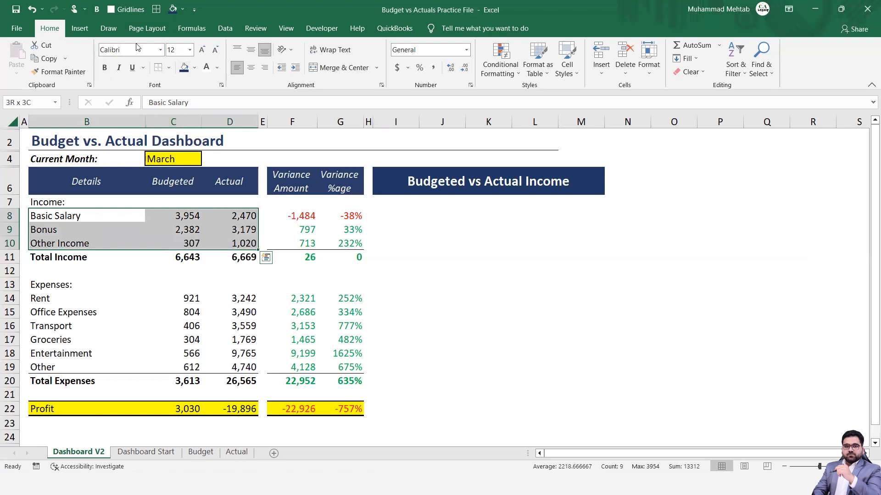
{"action": "left_click", "coordinate": [85, 35]}
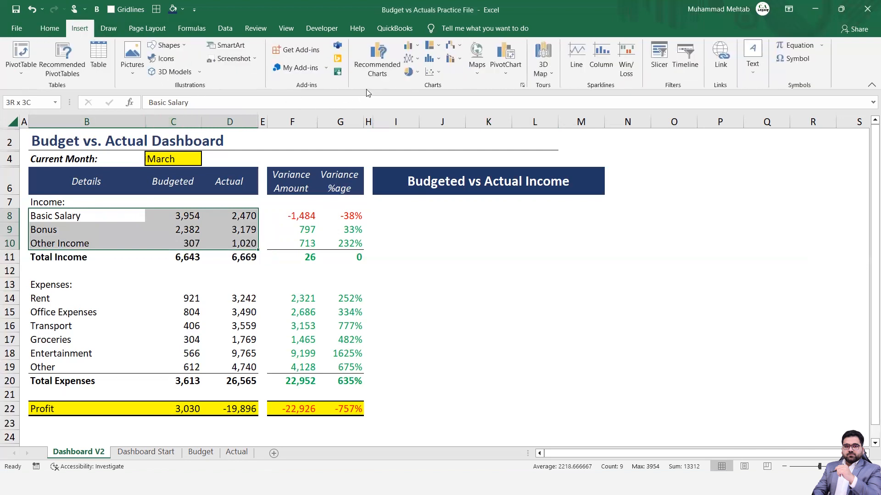
{"action": "left_click", "coordinate": [377, 65]}
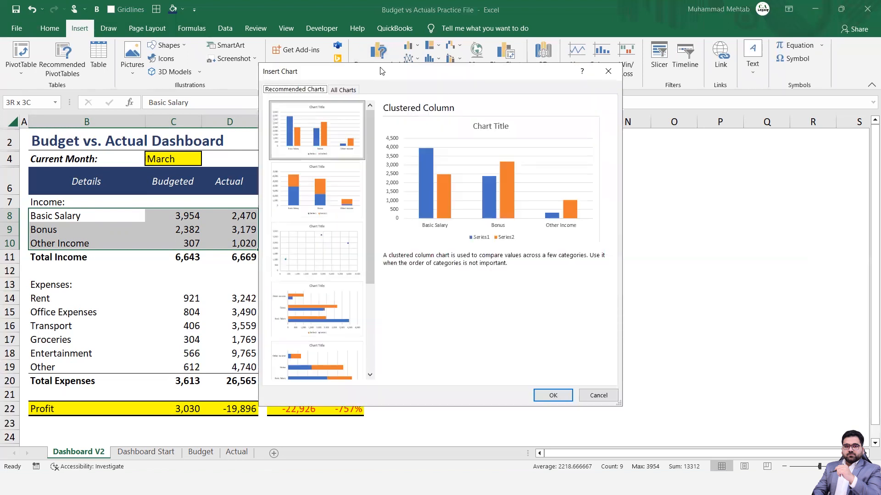
{"action": "left_click", "coordinate": [561, 398]}
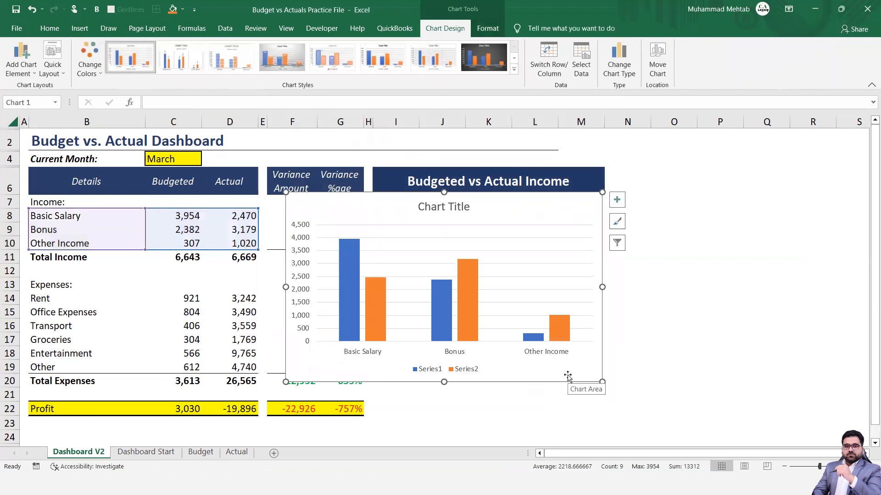
Move the chart directly below the "Budgeted vs Actual Income" heading and shrink it to about the heading's width.
{"action": "left_click_drag", "start_coordinate": [579, 372], "coordinate": [662, 382]}
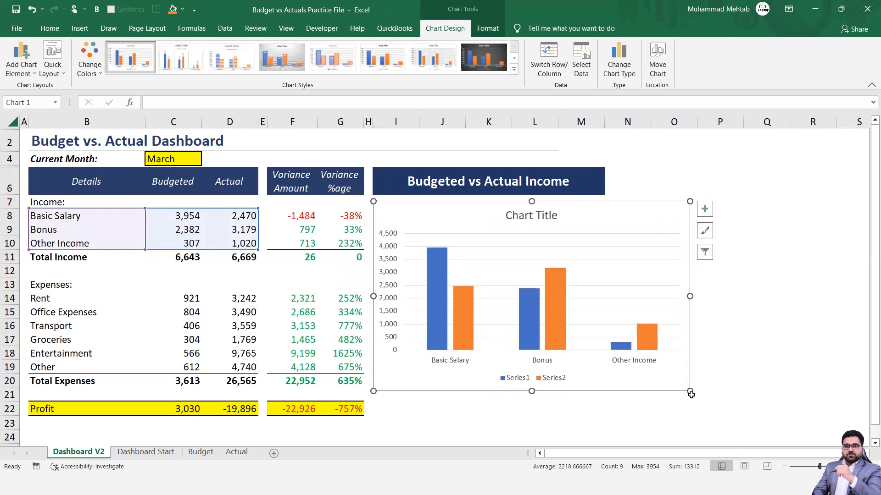
{"action": "left_click_drag", "start_coordinate": [689, 391], "coordinate": [611, 386]}
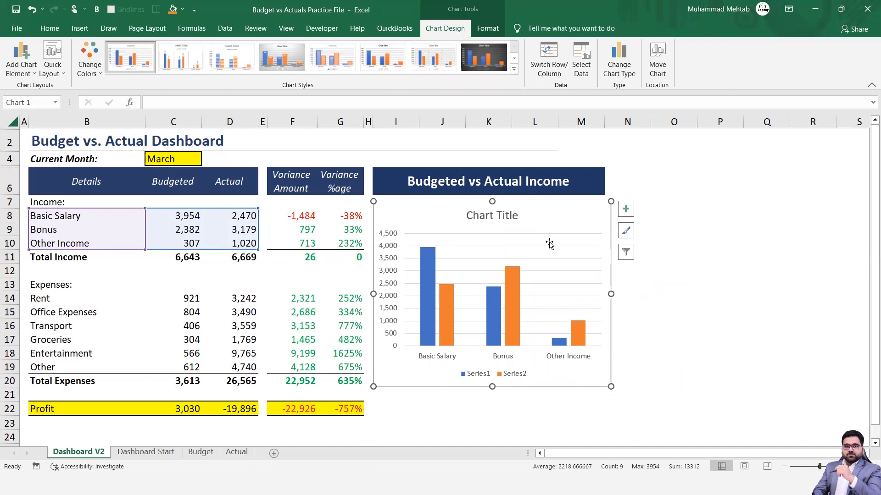
Delete the chart title and the horizontal gridlines from the income chart.
{"action": "left_click", "coordinate": [503, 217]}
{"action": "key", "text": "Delete"}
{"action": "left_click", "coordinate": [518, 228]}
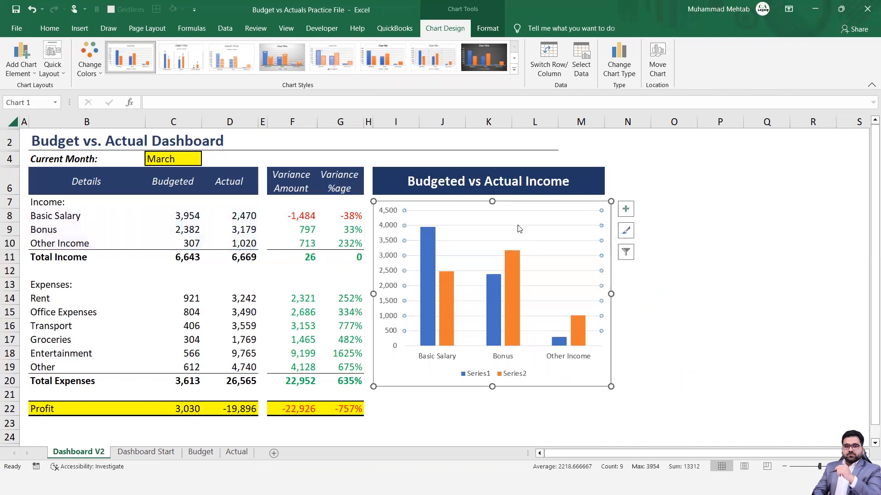
{"action": "key", "text": "Delete"}
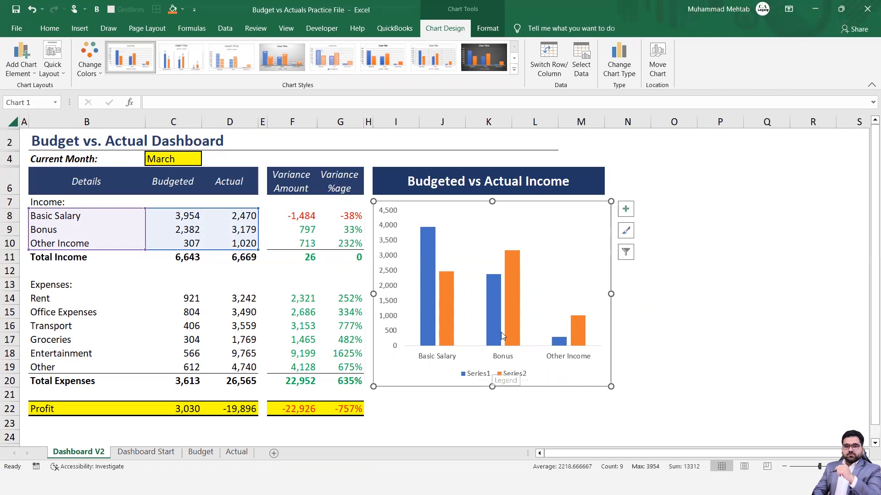
Rename Series1 as "Budgeted" in the income chart's data source.
{"action": "mouse_move", "coordinate": [427, 326]}
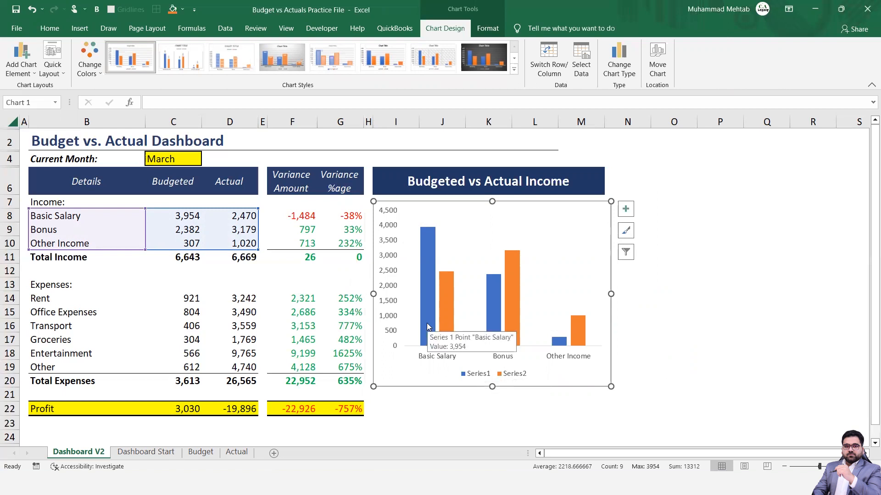
{"action": "left_click", "coordinate": [482, 376]}
{"action": "right_click", "coordinate": [481, 376]}
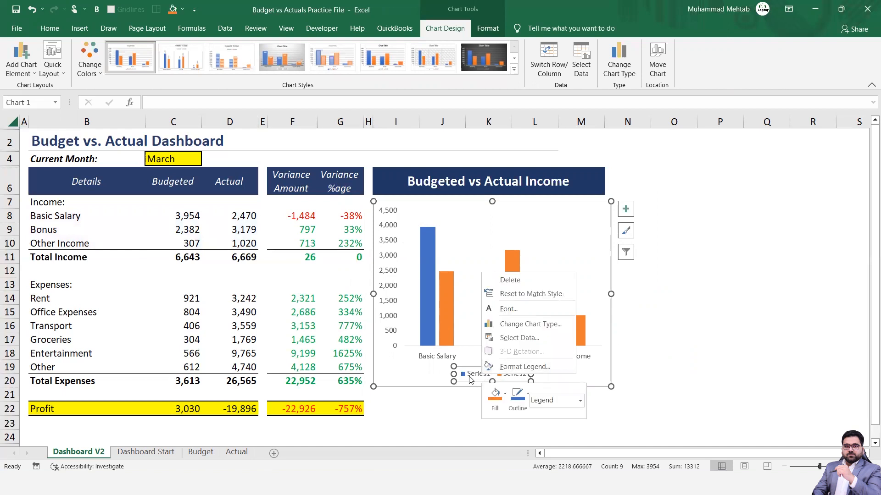
{"action": "left_click", "coordinate": [515, 337]}
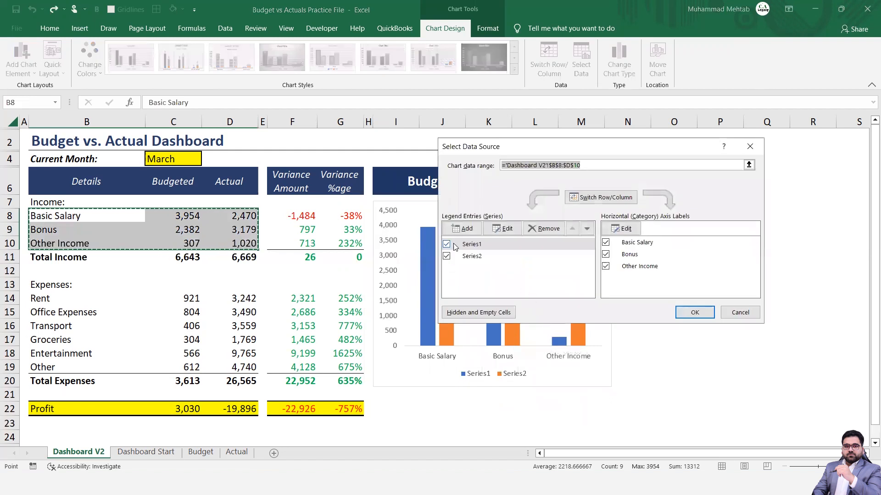
{"action": "left_click", "coordinate": [467, 245]}
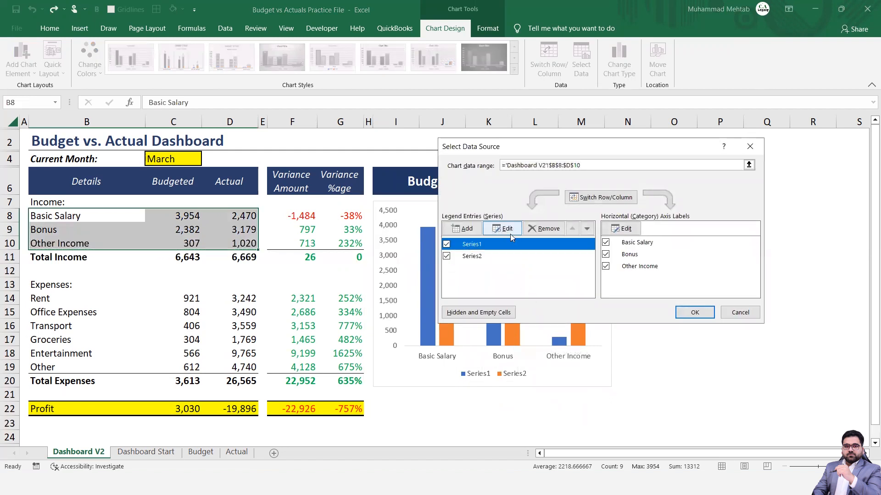
{"action": "left_click", "coordinate": [507, 229]}
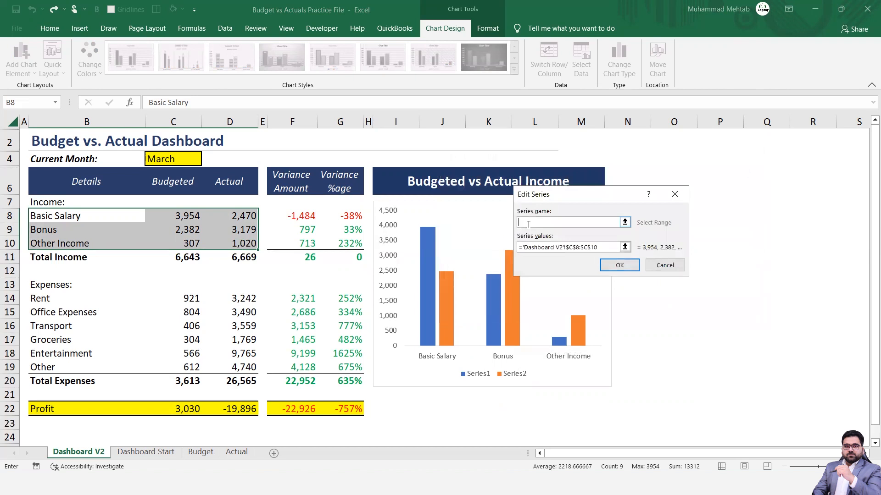
{"action": "type", "text": "Budgeted"}
{"action": "left_click", "coordinate": [620, 266]}
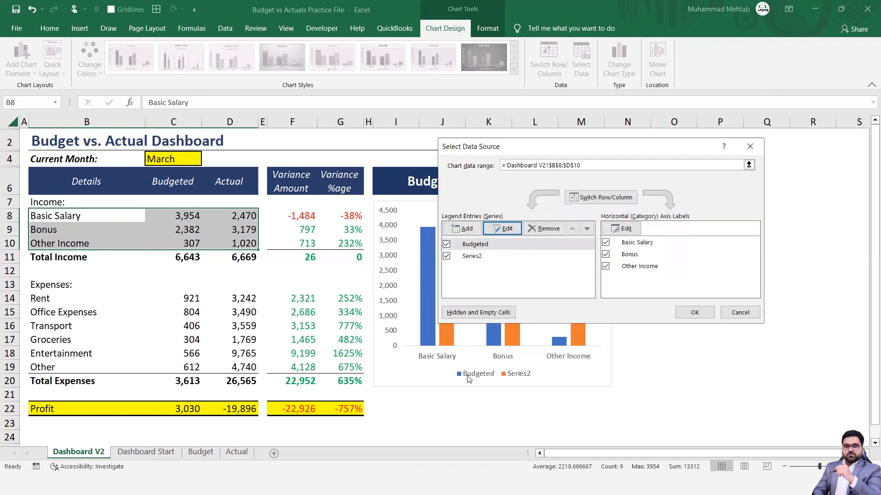
Rename Series2 as "Actual" and apply the data source changes to the income chart.
{"action": "left_click", "coordinate": [474, 257]}
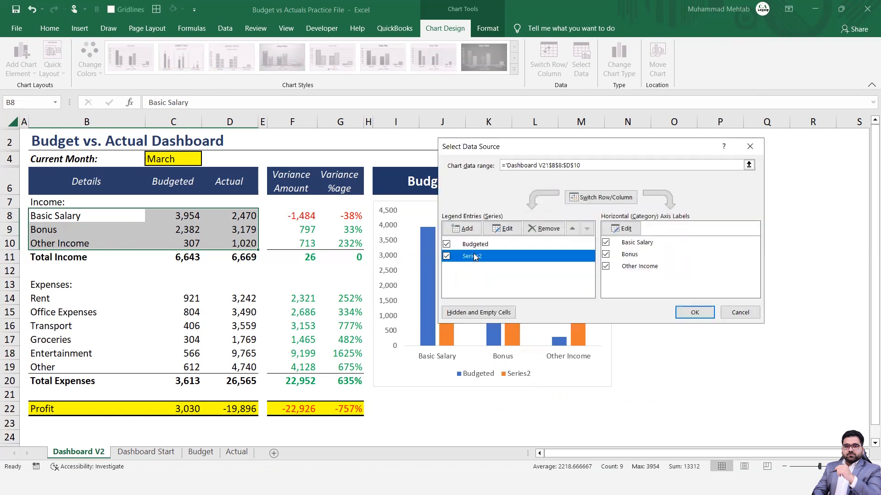
{"action": "left_click", "coordinate": [496, 231]}
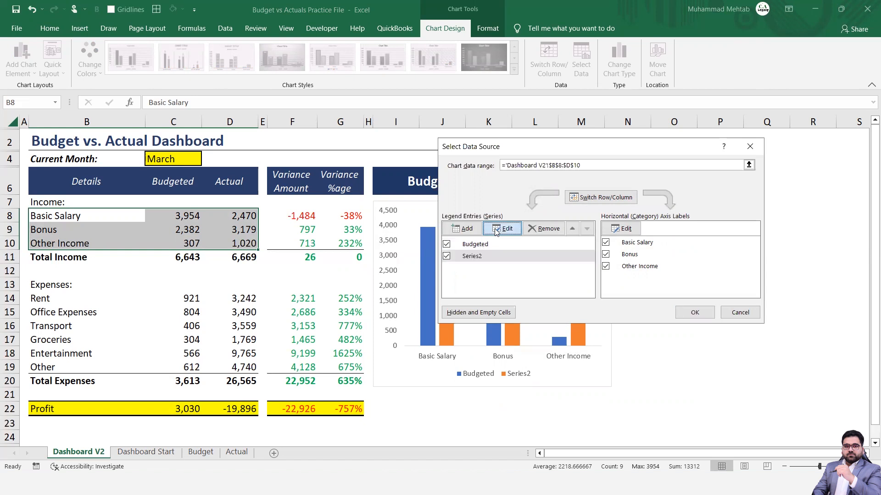
{"action": "type", "text": "Act"}
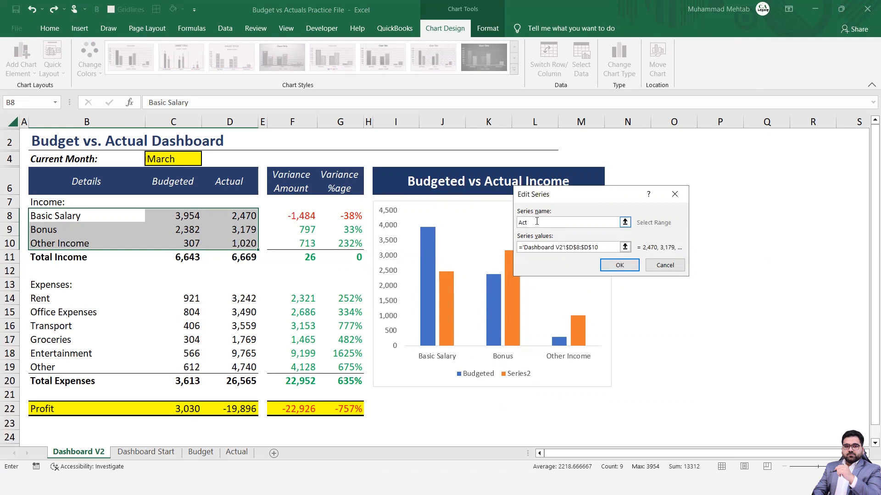
{"action": "left_click", "coordinate": [616, 267]}
{"action": "left_click", "coordinate": [691, 310]}
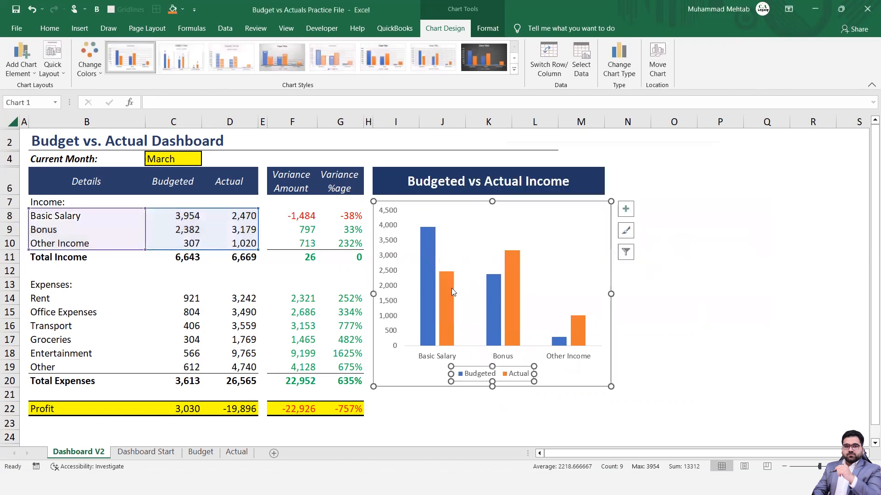
Fill the Budgeted columns of the income chart with the darkest blue theme shade.
{"action": "left_click", "coordinate": [427, 299]}
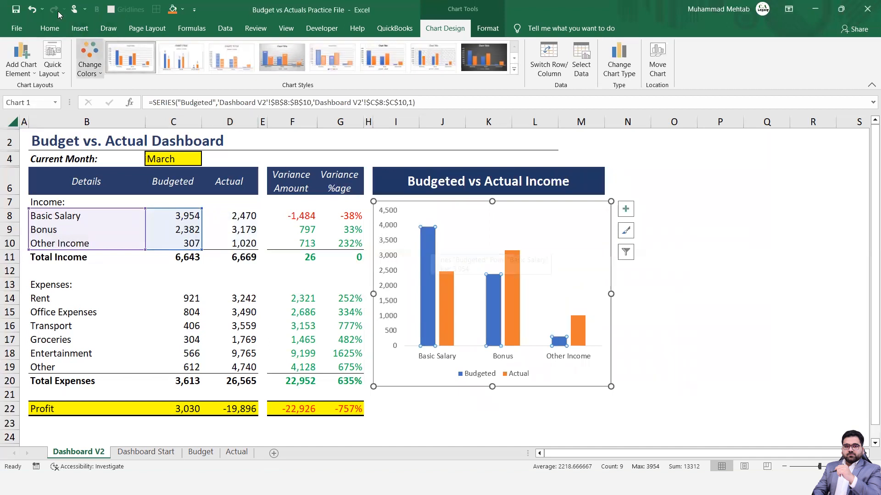
{"action": "left_click", "coordinate": [50, 29]}
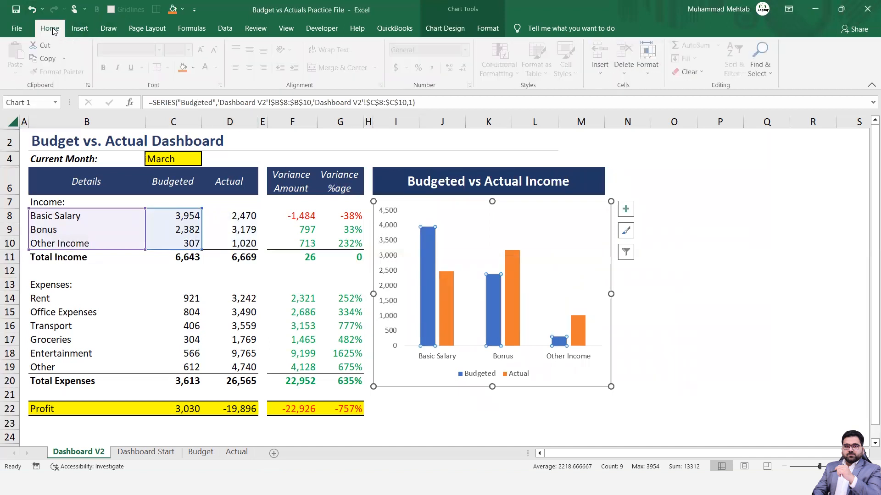
{"action": "left_click", "coordinate": [193, 67]}
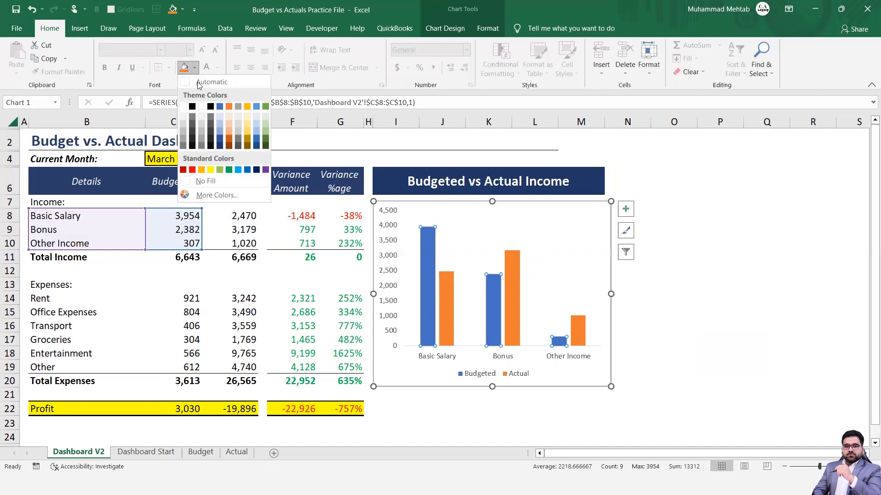
{"action": "left_click", "coordinate": [219, 145]}
Fill the Actual columns of the income chart with a light blue theme shade.
{"action": "left_click", "coordinate": [452, 298]}
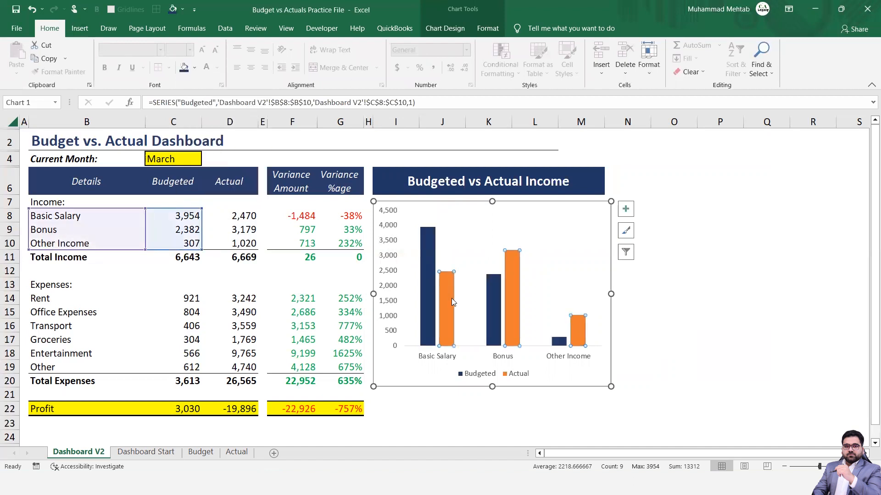
{"action": "left_click", "coordinate": [196, 67]}
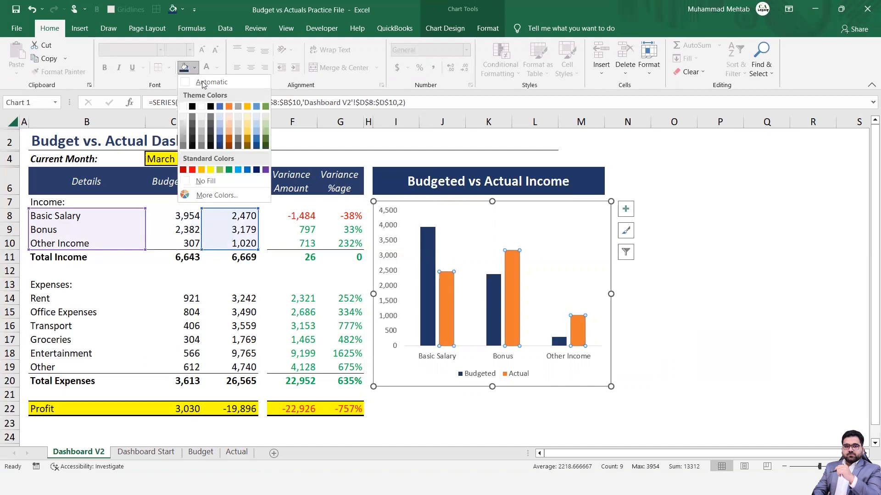
{"action": "left_click", "coordinate": [216, 122]}
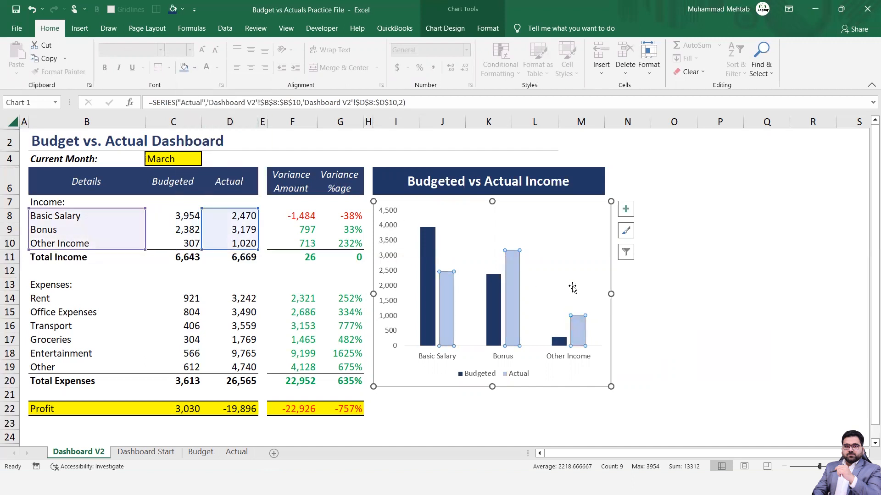
Set the income chart area's border to No line and select the "Budgeted vs Actual Income" heading cell.
{"action": "right_click", "coordinate": [610, 281]}
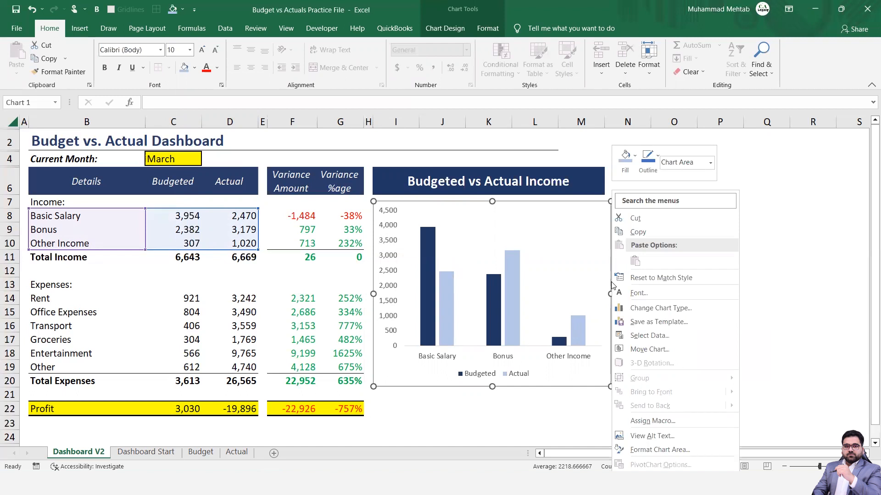
{"action": "left_click", "coordinate": [671, 452]}
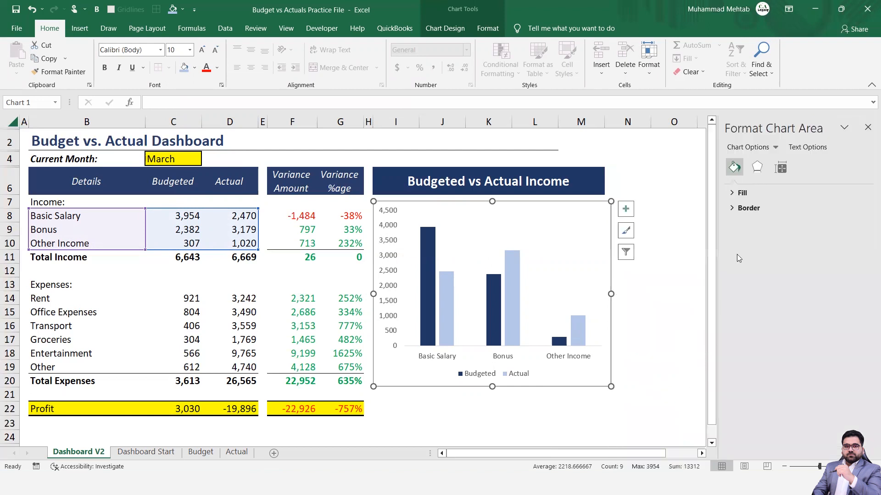
{"action": "left_click", "coordinate": [743, 208]}
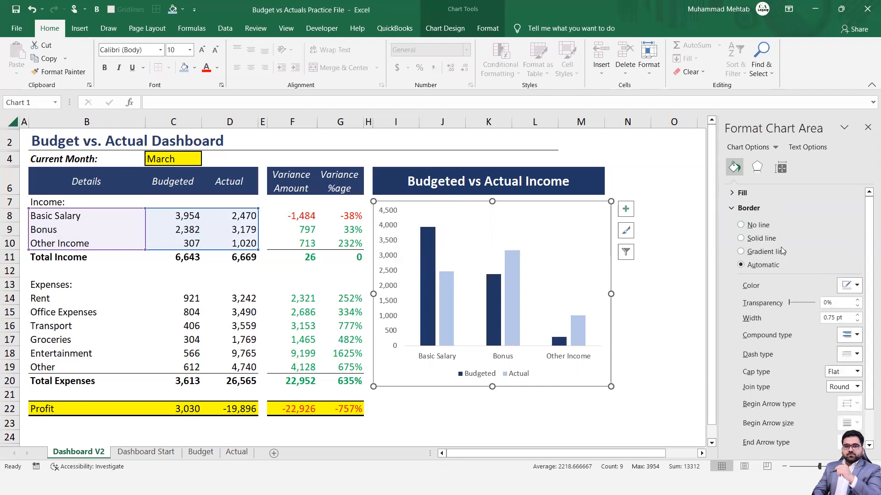
{"action": "left_click", "coordinate": [741, 225]}
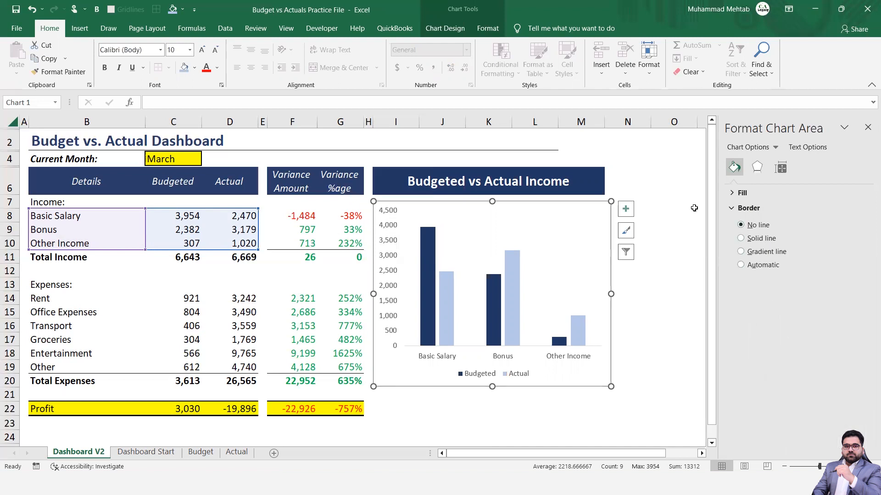
{"action": "left_click", "coordinate": [646, 182]}
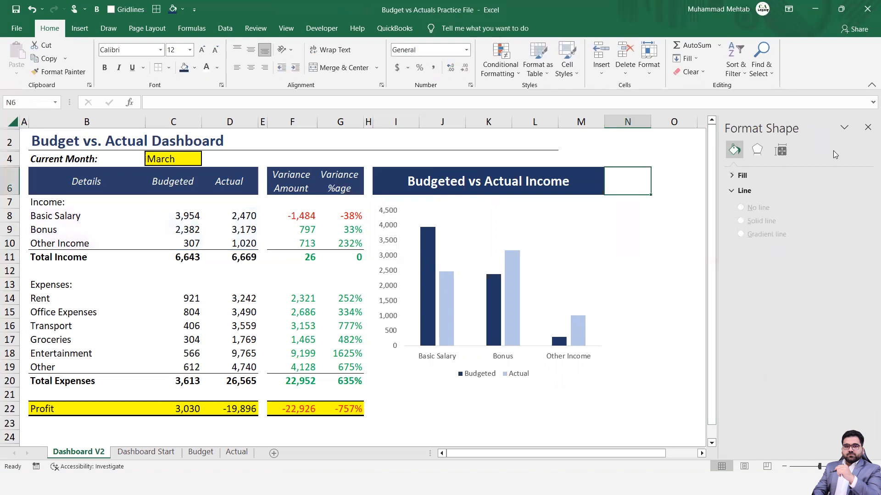
{"action": "left_click", "coordinate": [867, 128]}
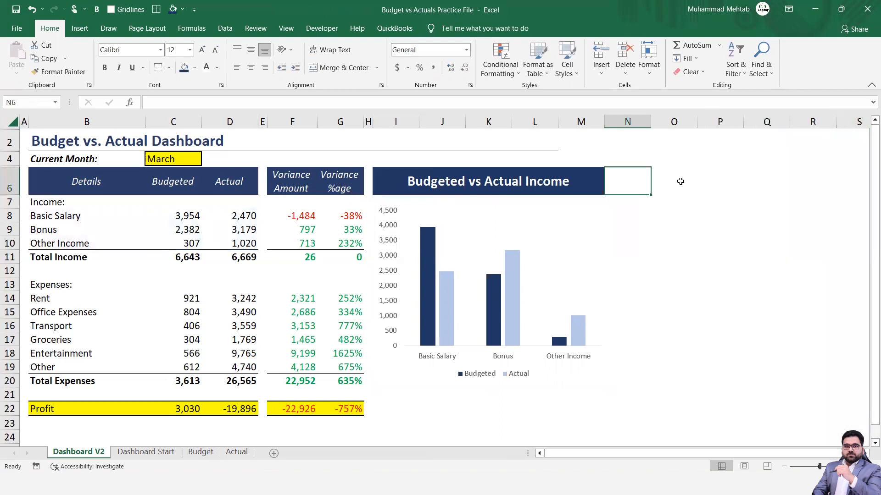
{"action": "key", "text": "Left"}
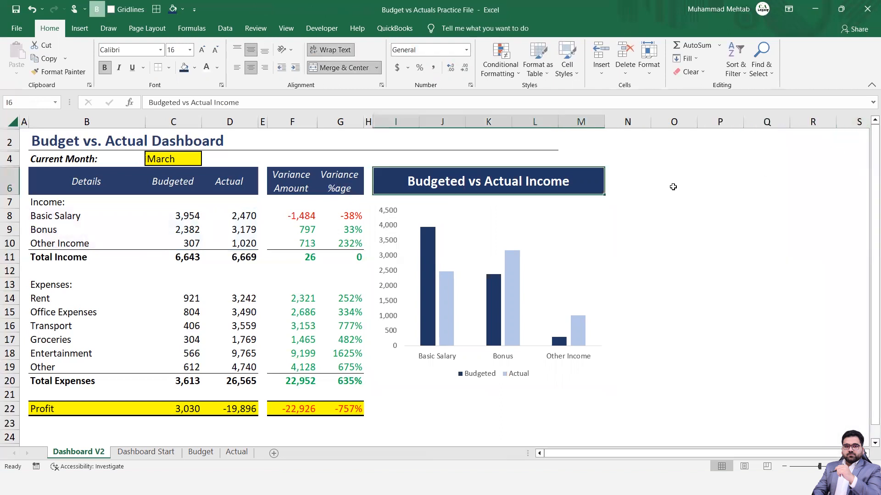
Add data labels to both the Budgeted and Actual columns of the income chart.
{"action": "left_click", "coordinate": [426, 245]}
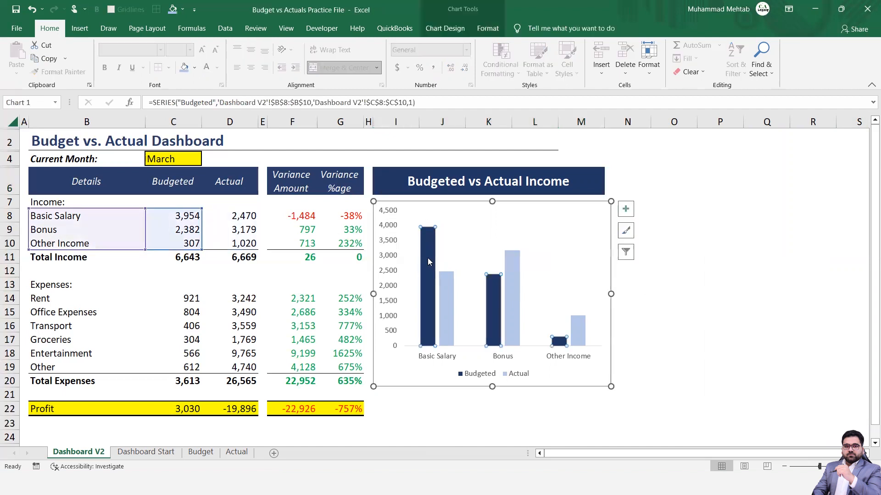
{"action": "right_click", "coordinate": [429, 262]}
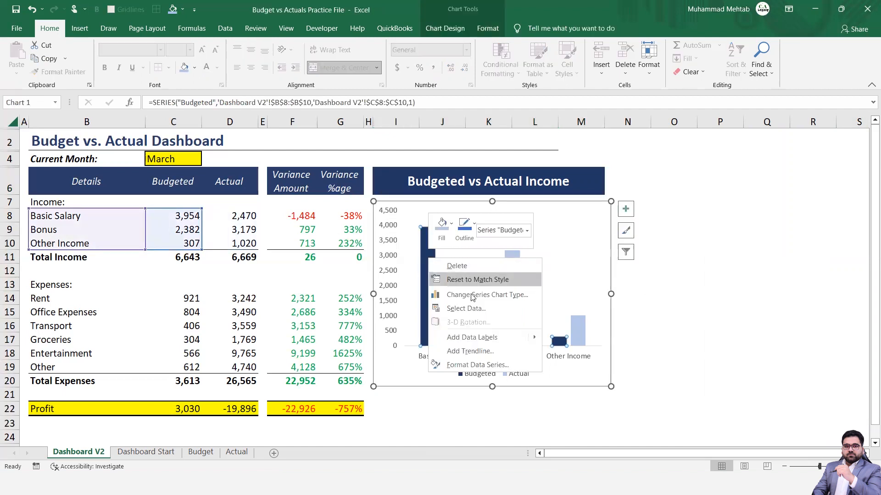
{"action": "left_click", "coordinate": [473, 338]}
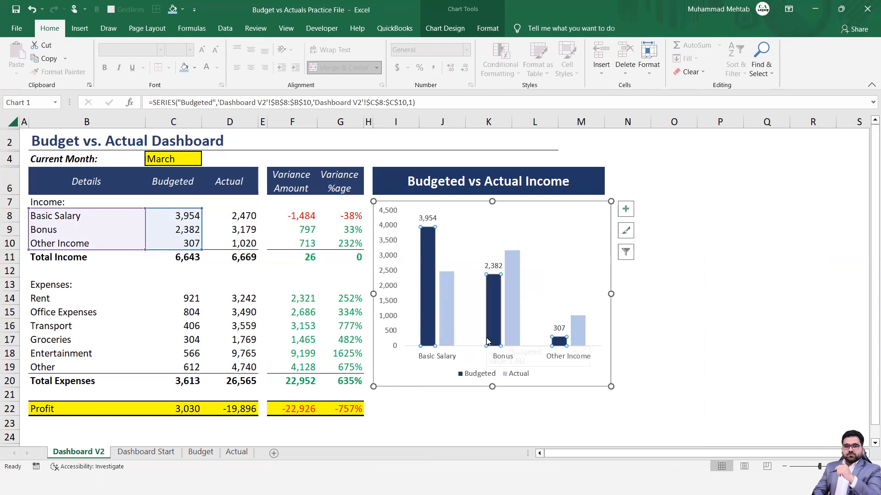
{"action": "left_click", "coordinate": [448, 326]}
{"action": "right_click", "coordinate": [449, 324]}
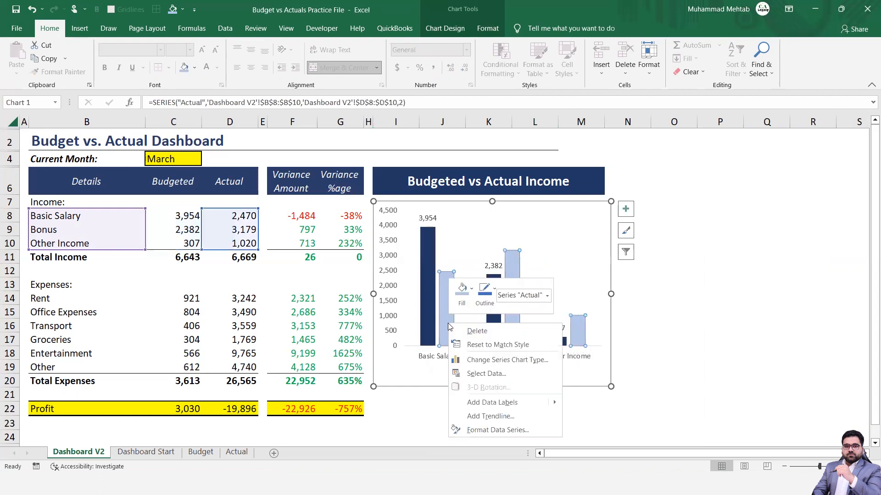
{"action": "left_click", "coordinate": [498, 404]}
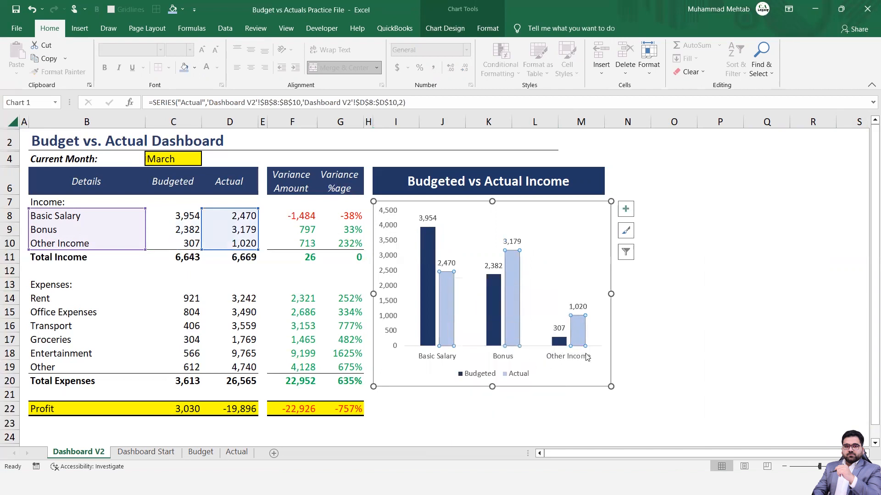
Copy the "Budgeted vs Actual Income" heading into cell O6, leaving column N as a gap.
{"action": "left_click", "coordinate": [550, 183]}
{"action": "key", "text": "ctrl+c"}
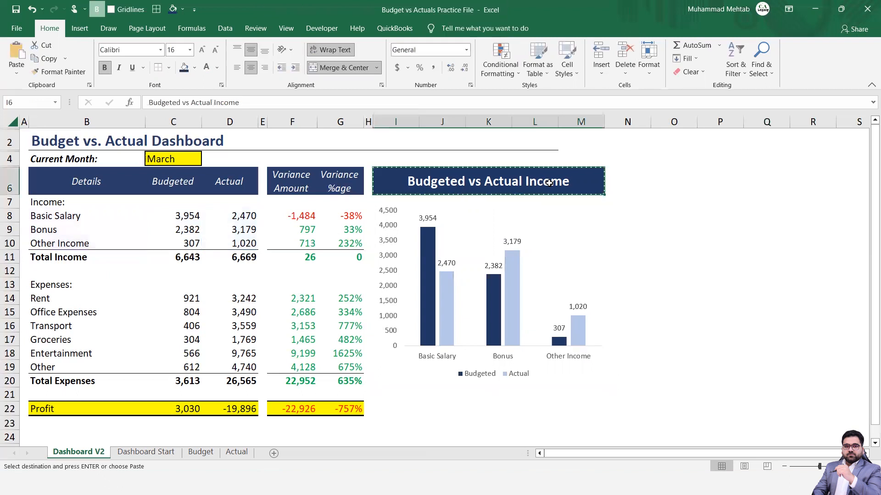
{"action": "key", "text": "Right"}
{"action": "key", "text": "Right"}
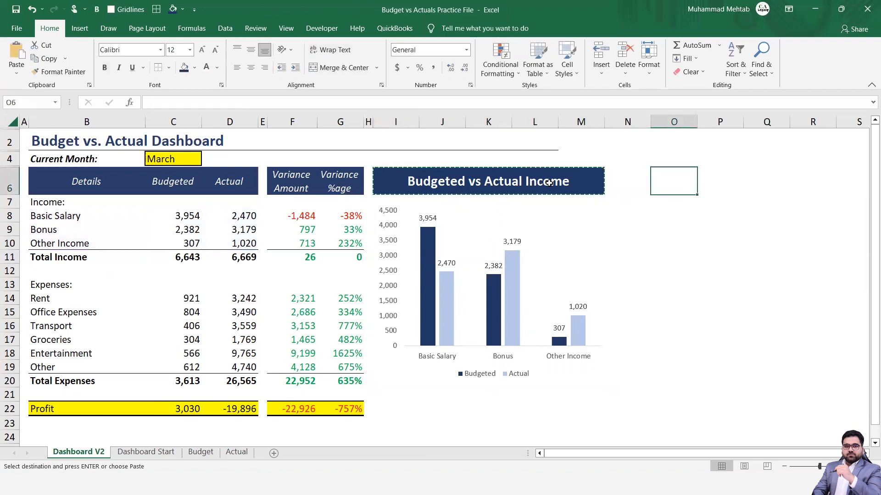
{"action": "key", "text": "ctrl+v"}
Set the width of column N between the two chart headings to 1.
{"action": "key", "text": "Left"}
{"action": "key", "text": "alt+h"}
{"action": "type", "text": "ow"}
{"action": "type", "text": "1"}
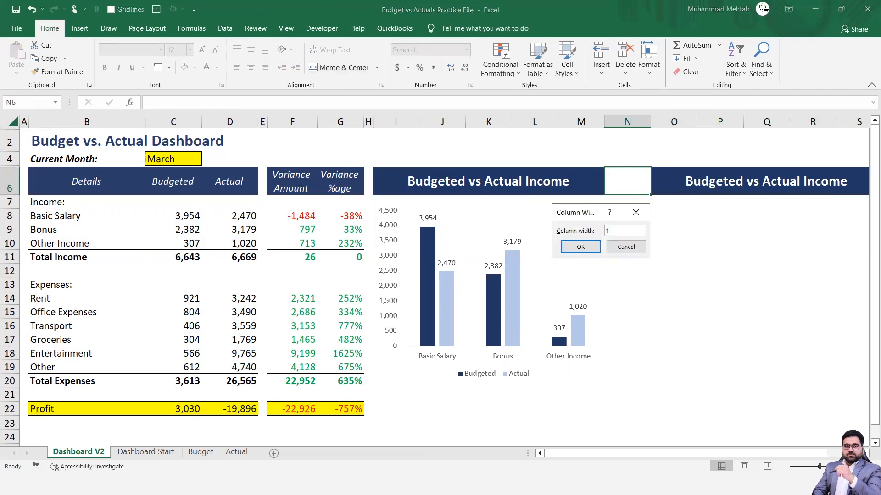
{"action": "key", "text": "Return"}
Change the copied heading in O6 to "Budgeted vs Actual Expenses".
{"action": "key", "text": "Right"}
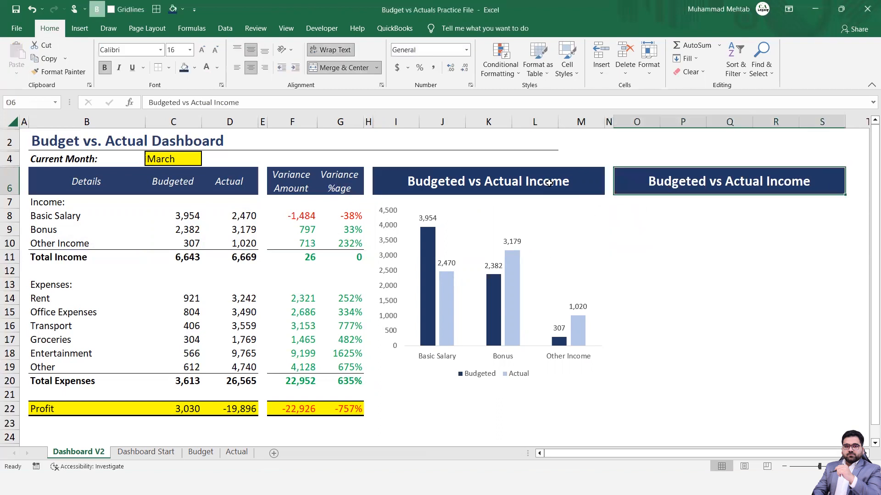
{"action": "key", "text": "F2"}
{"action": "key", "text": "BackSpace"}
{"action": "key", "text": "BackSpace"}
{"action": "key", "text": "BackSpace"}
{"action": "key", "text": "BackSpace"}
{"action": "key", "text": "BackSpace"}
{"action": "type", "text": "Expenses"}
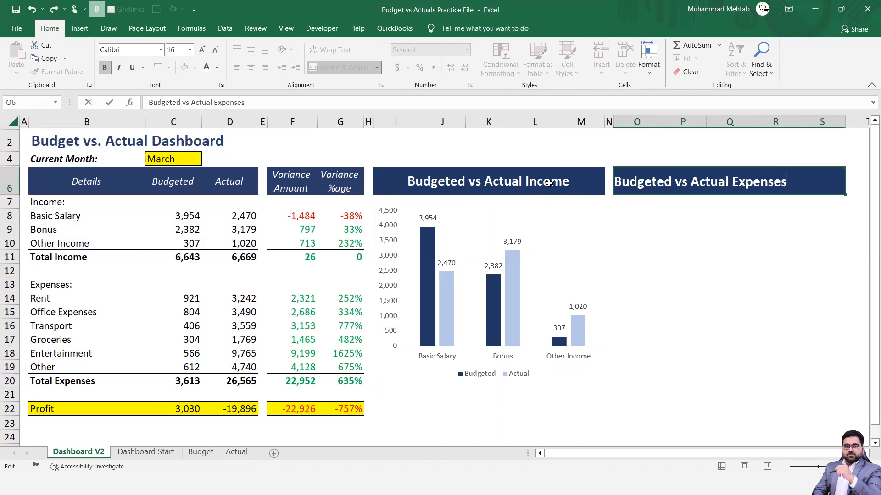
{"action": "key", "text": "ctrl+Return"}
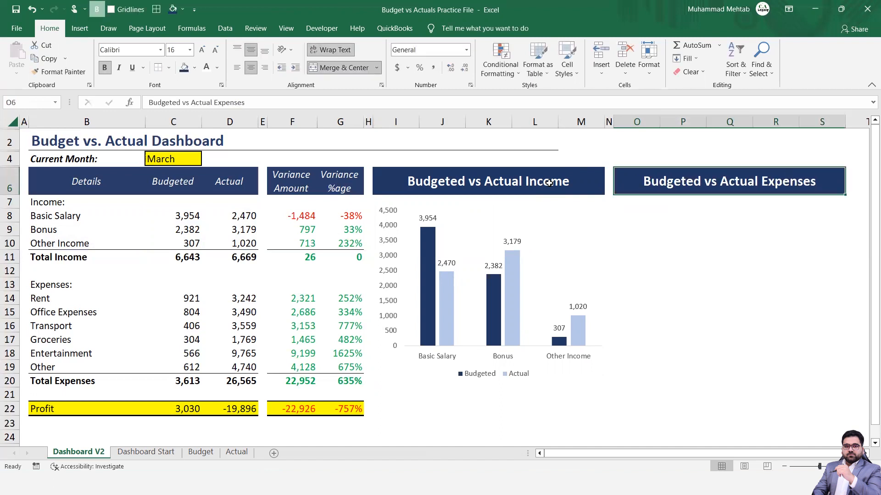
{"action": "key", "text": "Left"}
{"action": "key", "text": "Left"}
{"action": "key", "text": "Left"}
{"action": "key", "text": "Left"}
{"action": "key", "text": "Left"}
{"action": "key", "text": "Left"}
{"action": "key", "text": "Left"}
{"action": "key", "text": "Left"}
{"action": "key", "text": "Left"}
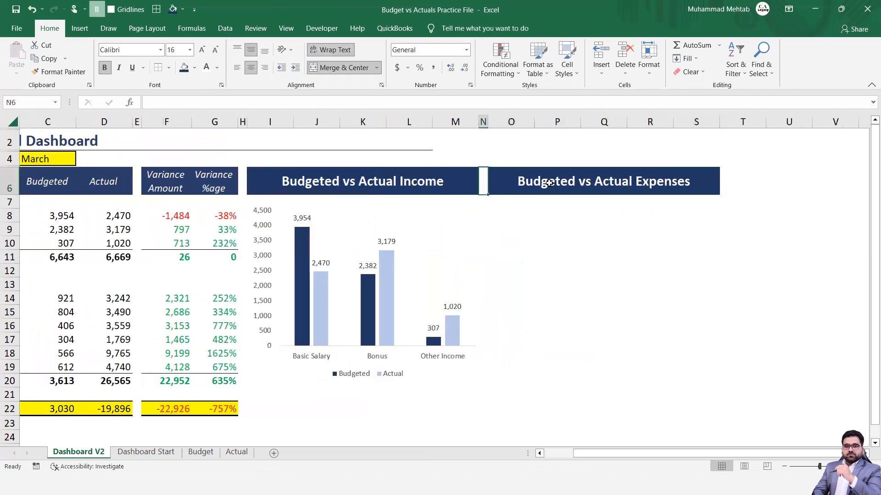
{"action": "key", "text": "Right"}
{"action": "key", "text": "Right"}
{"action": "key", "text": "Right"}
{"action": "key", "text": "Right"}
{"action": "key", "text": "Right"}
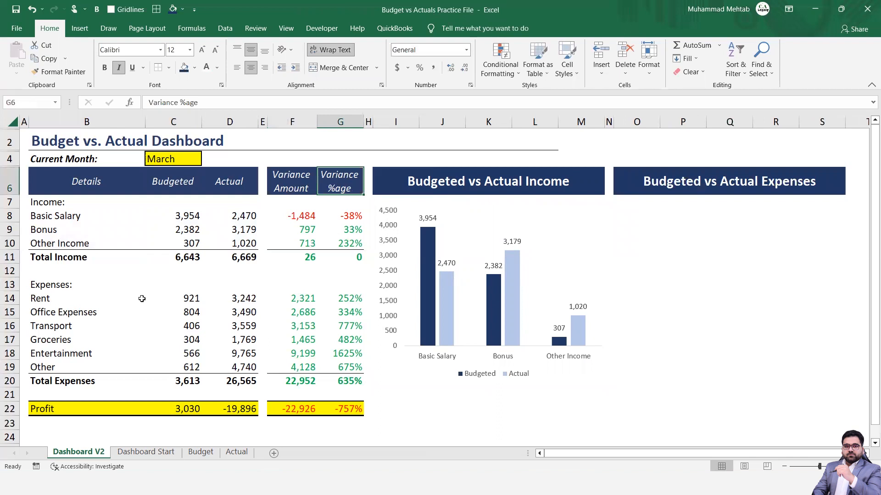
Make the "Expenses:" and "Income:" section labels in B13 and B7 bold.
{"action": "left_click", "coordinate": [54, 299]}
{"action": "key", "text": "Up"}
{"action": "key", "text": "Down"}
{"action": "key", "text": "Up"}
{"action": "key", "text": "Up"}
{"action": "key", "text": "Up"}
{"action": "key", "text": "Up"}
{"action": "key", "text": "Up"}
{"action": "key", "text": "Up"}
{"action": "key", "text": "Up"}
Insert a 3-D Pie chart from the expense categories and amounts in B14:D19.
{"action": "key", "text": "Down"}
{"action": "key", "text": "Down"}
{"action": "key", "text": "Down"}
{"action": "key", "text": "Down"}
{"action": "key", "text": "Down"}
{"action": "key", "text": "Down"}
{"action": "key", "text": "Down"}
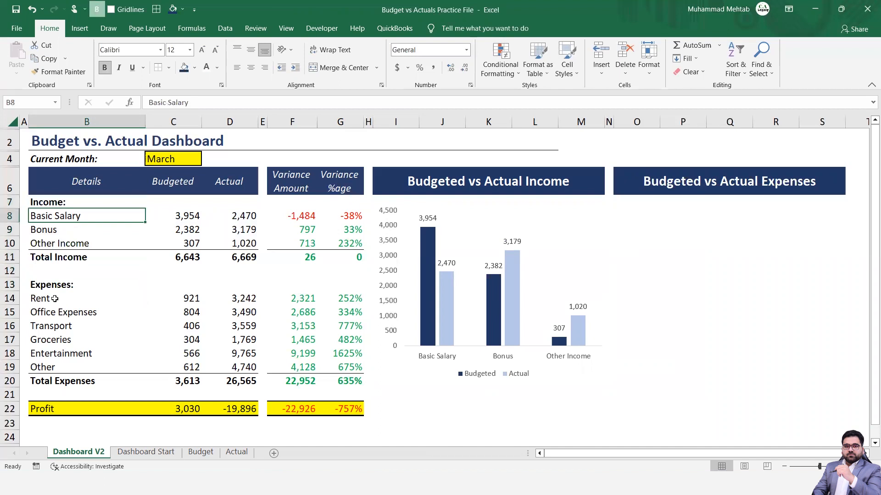
{"action": "key", "text": "shift+Down"}
{"action": "key", "text": "shift+Down"}
{"action": "key", "text": "shift+Down"}
{"action": "key", "text": "shift+Down"}
{"action": "key", "text": "shift+Down"}
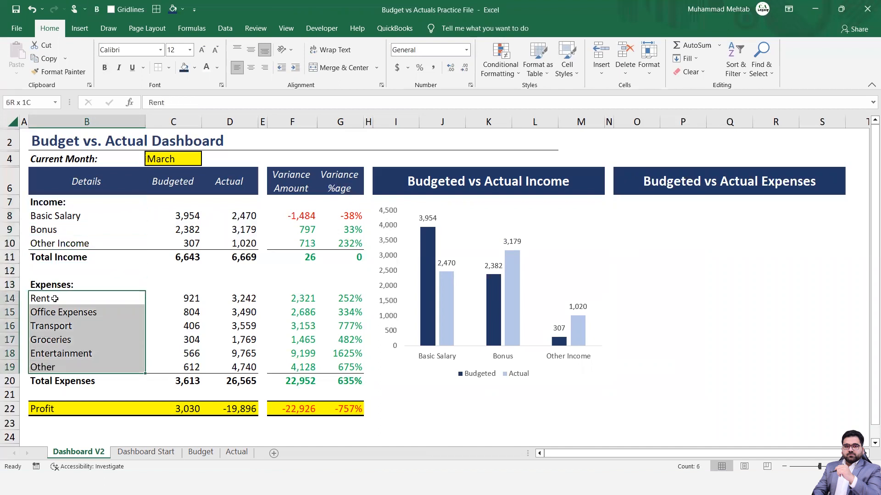
{"action": "key", "text": "shift+Right"}
{"action": "key", "text": "shift+Right"}
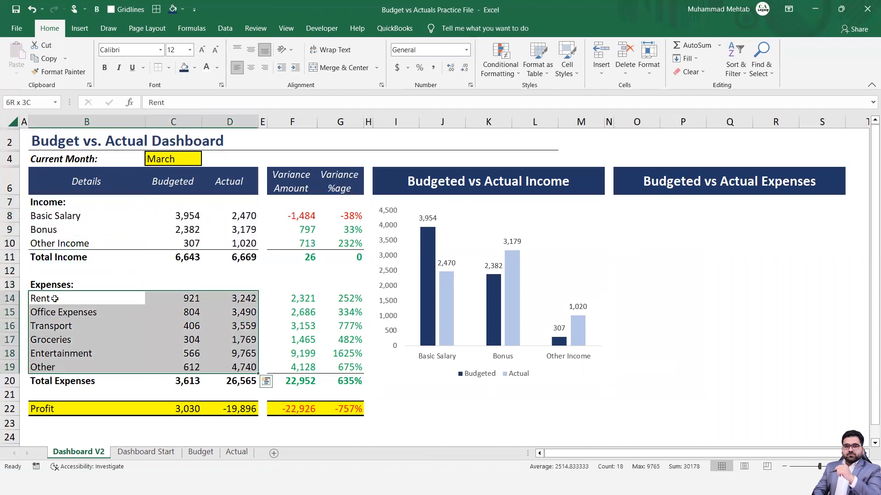
{"action": "left_click", "coordinate": [80, 29]}
{"action": "left_click", "coordinate": [378, 73]}
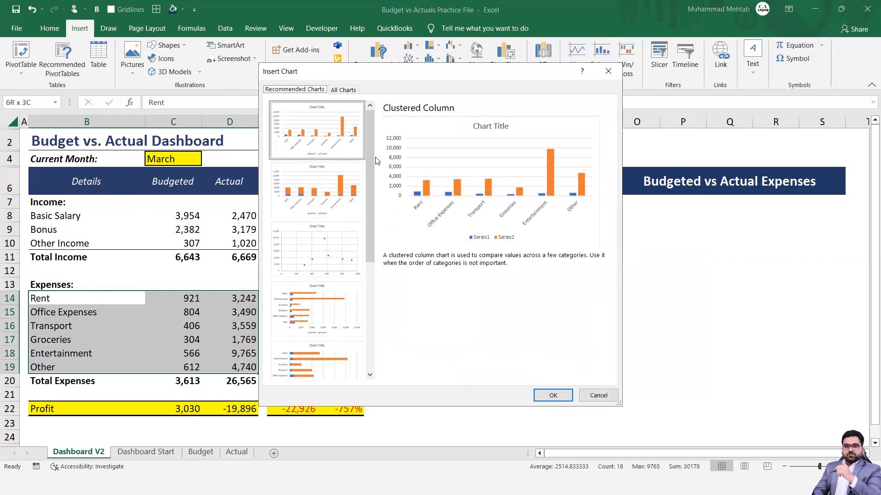
{"action": "left_click", "coordinate": [352, 91]}
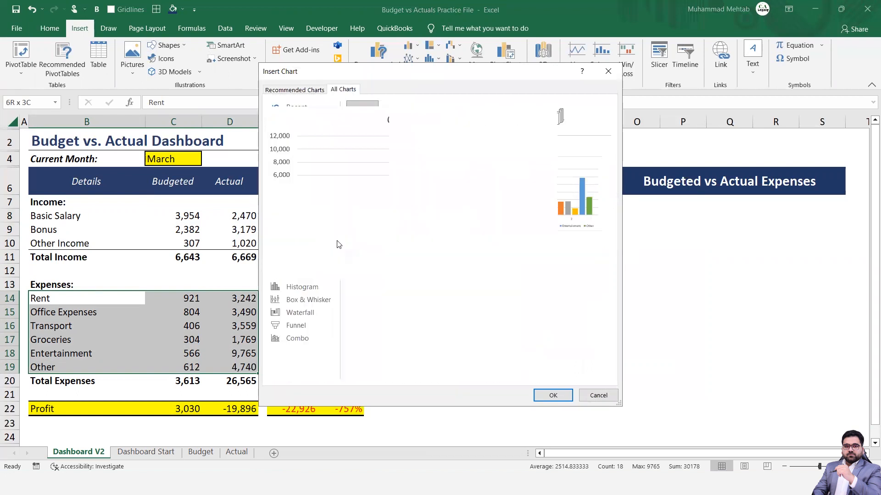
{"action": "left_click", "coordinate": [290, 160]}
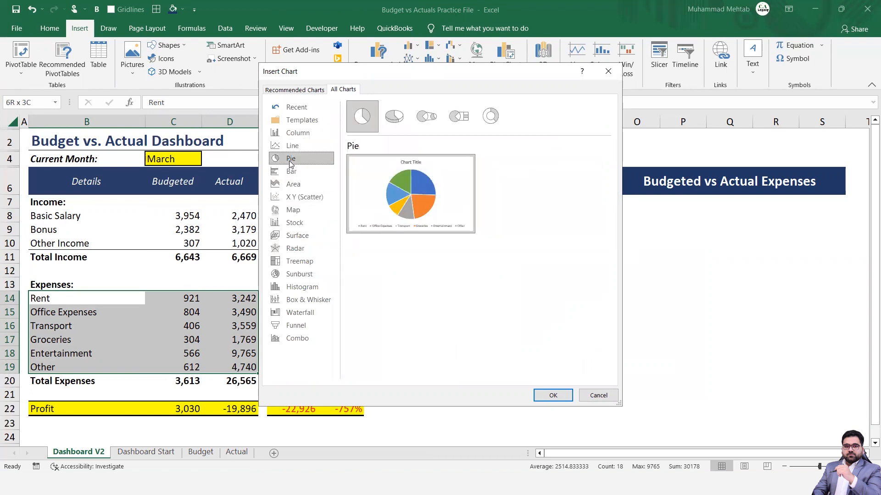
{"action": "left_click", "coordinate": [403, 117]}
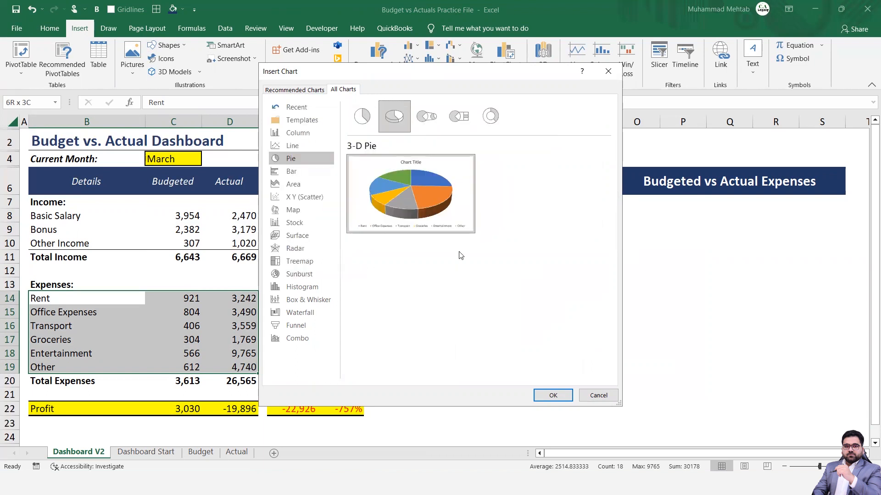
{"action": "left_click", "coordinate": [552, 395]}
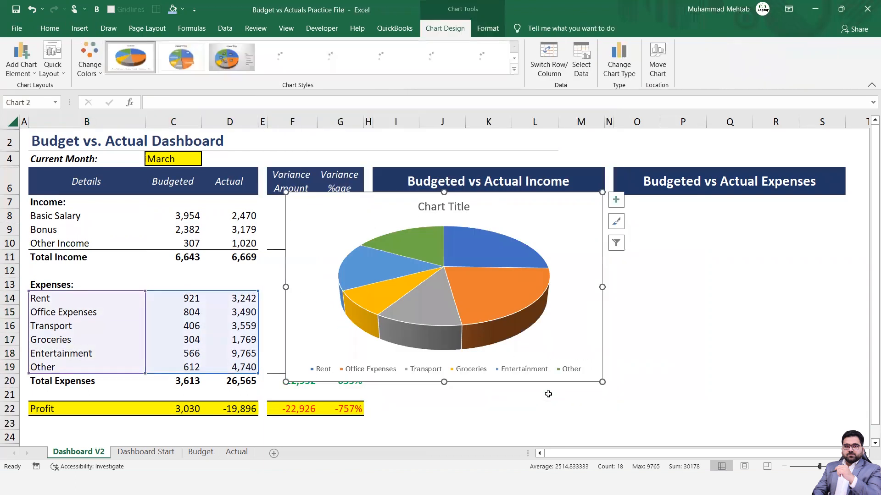
Move the pie chart beneath the "Budgeted vs Actual Expenses" heading and shrink it to roughly the heading's width.
{"action": "left_click", "coordinate": [576, 353]}
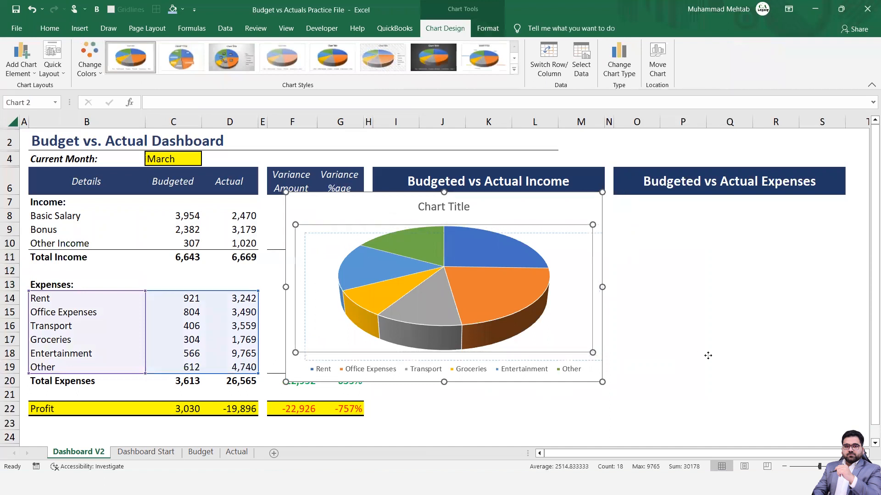
{"action": "key", "text": "ctrl+z"}
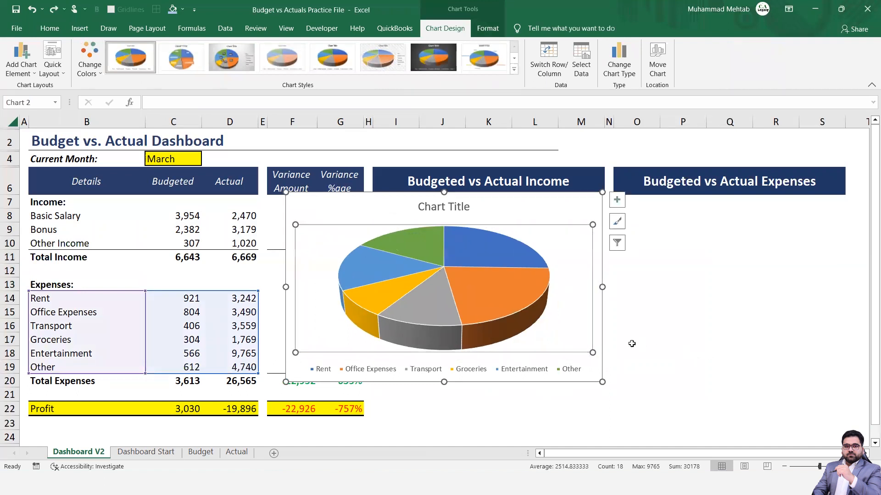
{"action": "left_click", "coordinate": [602, 221]}
{"action": "left_click_drag", "start_coordinate": [603, 221], "coordinate": [836, 229]}
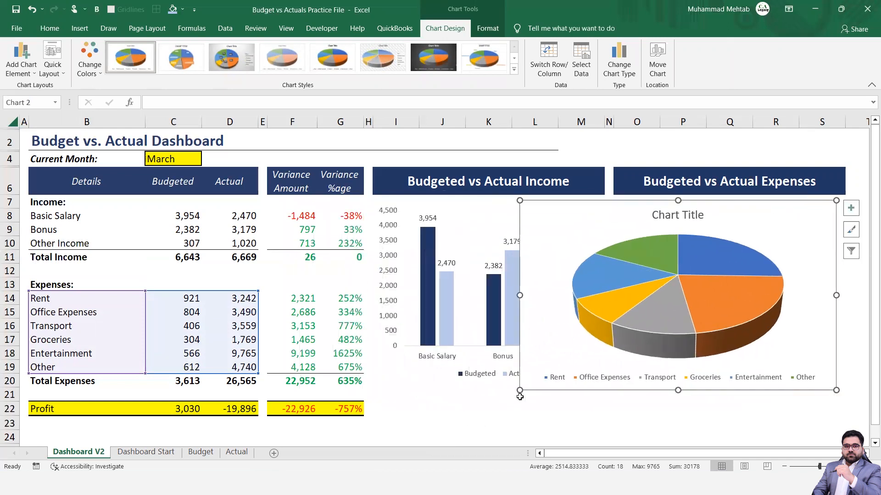
{"action": "left_click_drag", "start_coordinate": [520, 390], "coordinate": [579, 364]}
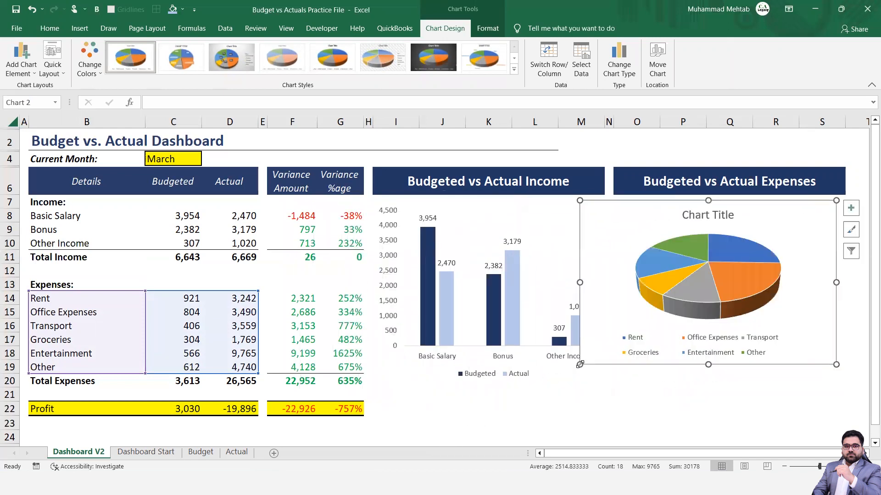
{"action": "left_click_drag", "start_coordinate": [632, 221], "coordinate": [662, 220]}
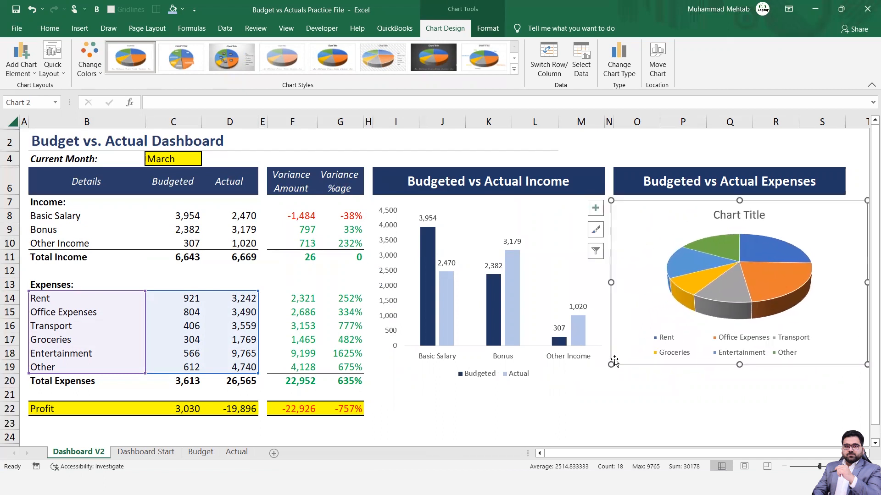
{"action": "left_click_drag", "start_coordinate": [612, 365], "coordinate": [615, 359]}
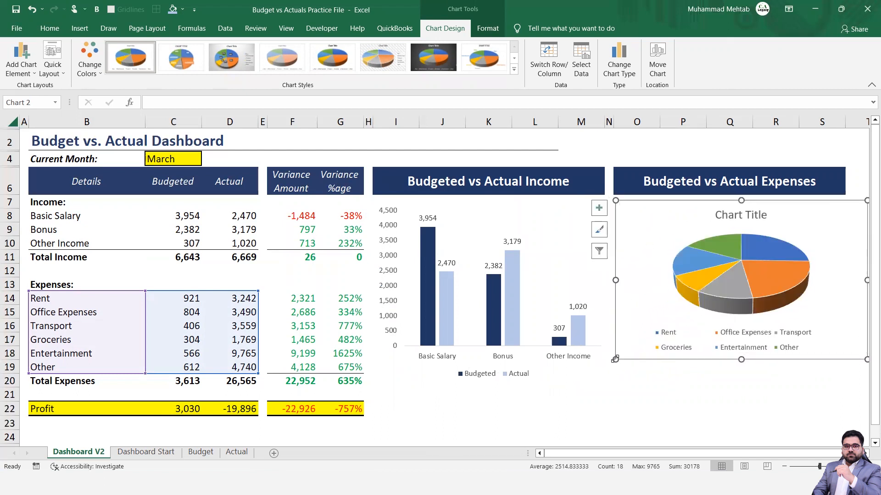
{"action": "left_click", "coordinate": [644, 263]}
{"action": "left_click_drag", "start_coordinate": [644, 265], "coordinate": [645, 267]}
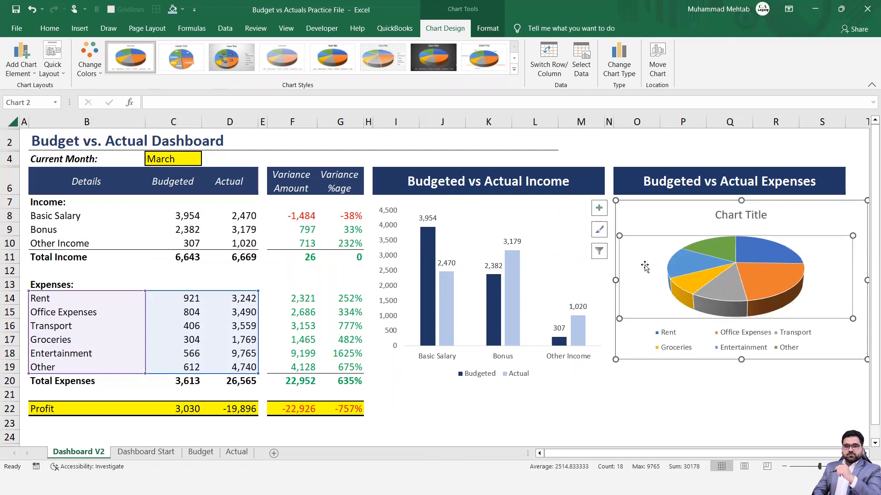
{"action": "key", "text": "ctrl+z"}
Nudge the pie chart into line under the expenses heading and delete its chart title.
{"action": "left_click", "coordinate": [661, 218]}
{"action": "left_click_drag", "start_coordinate": [661, 216], "coordinate": [657, 219]}
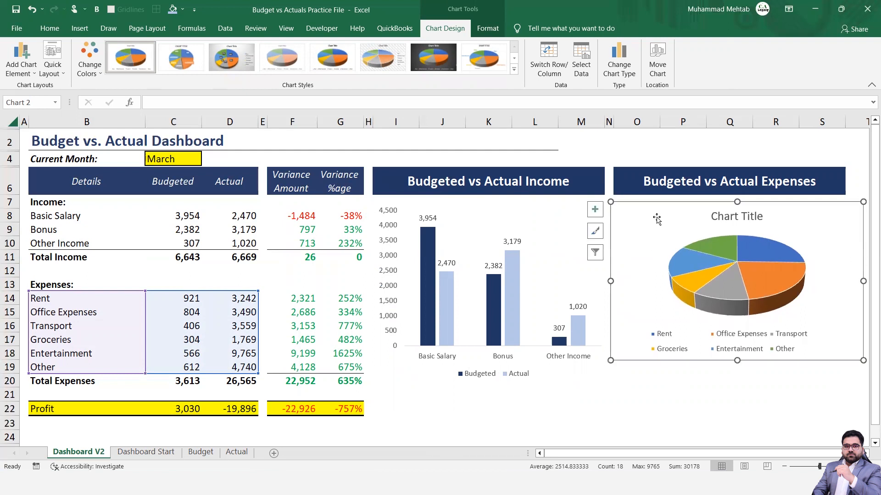
{"action": "double_click", "coordinate": [727, 216]}
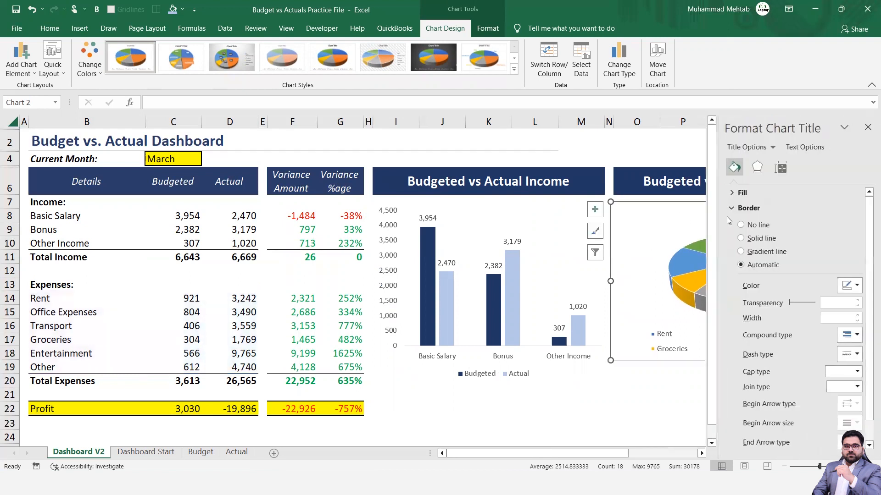
{"action": "key", "text": "Escape"}
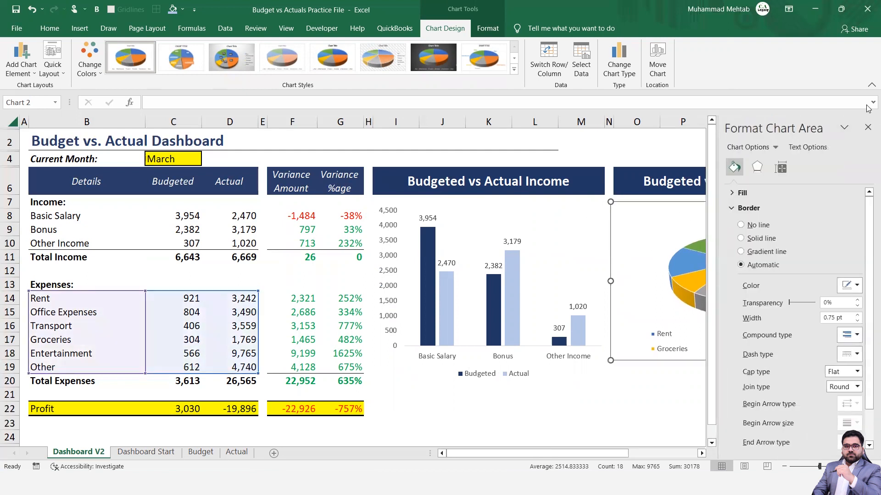
{"action": "left_click", "coordinate": [867, 127]}
{"action": "left_click", "coordinate": [743, 219]}
{"action": "key", "text": "Delete"}
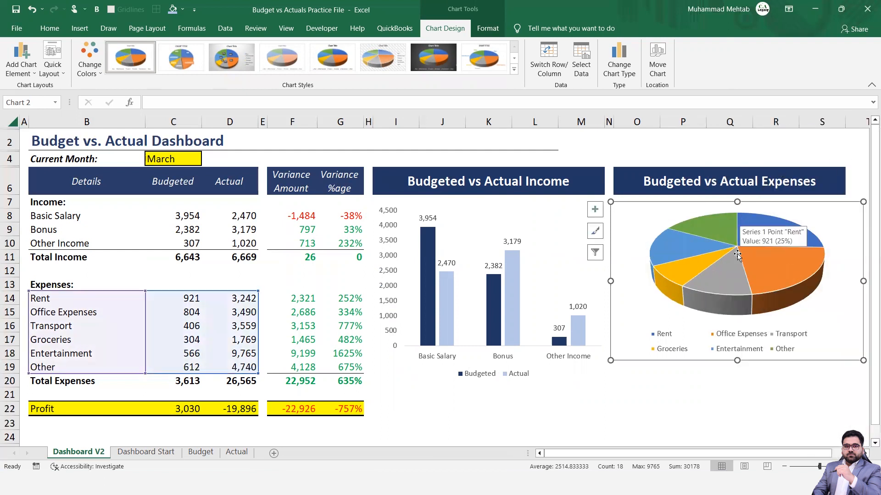
Remove the border line around the expenses pie chart's chart area.
{"action": "right_click", "coordinate": [752, 364]}
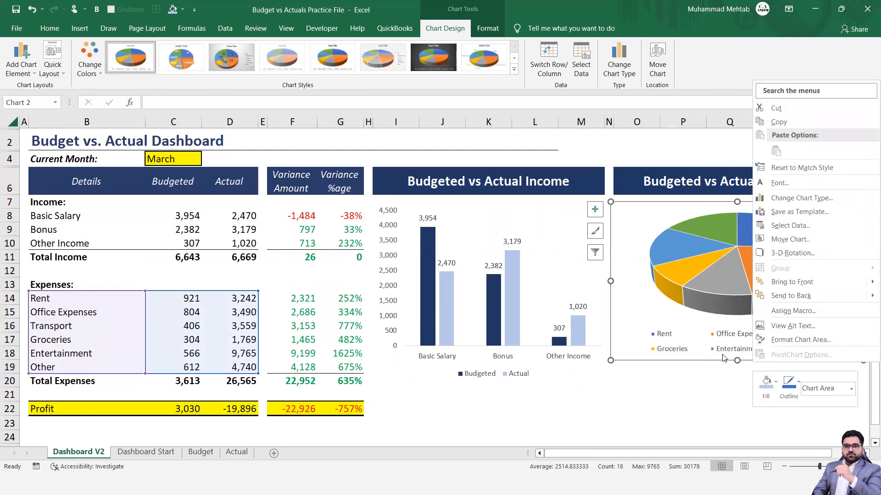
{"action": "left_click", "coordinate": [696, 362]}
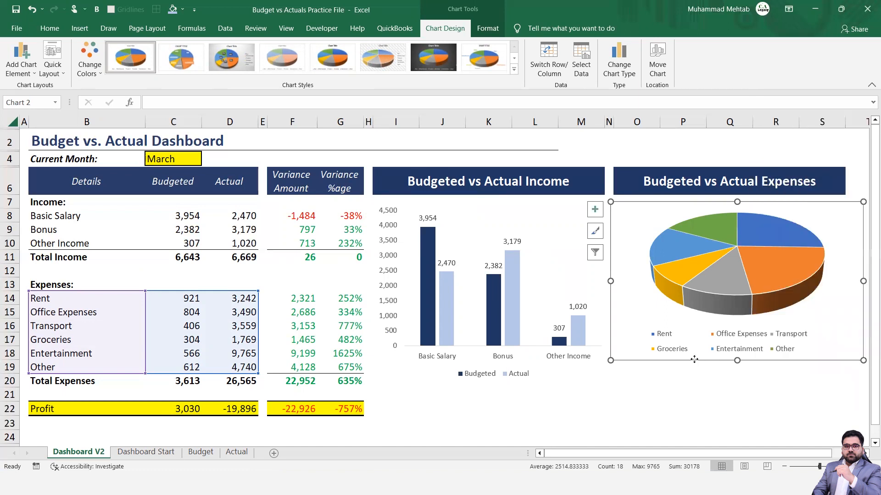
{"action": "right_click", "coordinate": [696, 362]}
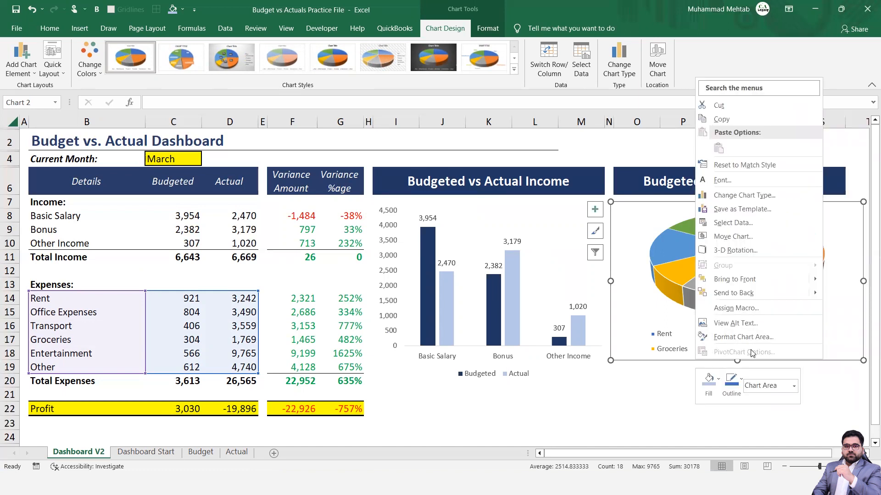
{"action": "left_click", "coordinate": [753, 338]}
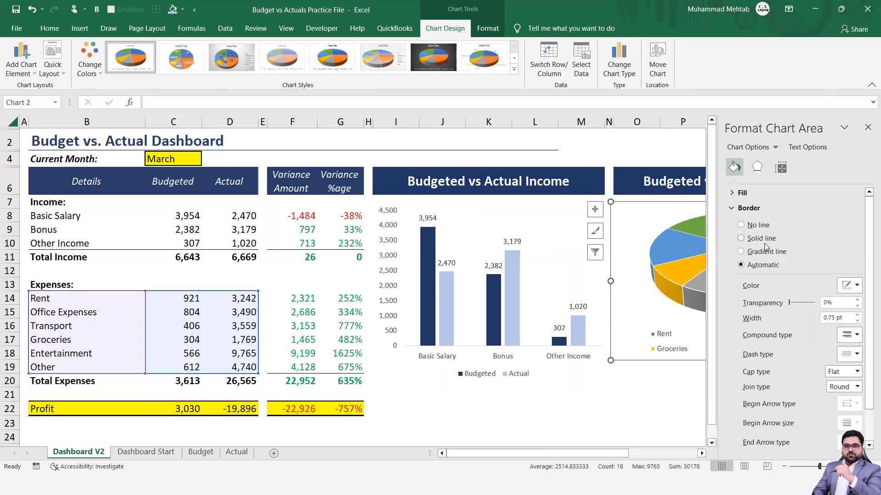
{"action": "left_click", "coordinate": [741, 226]}
{"action": "left_click", "coordinate": [626, 396]}
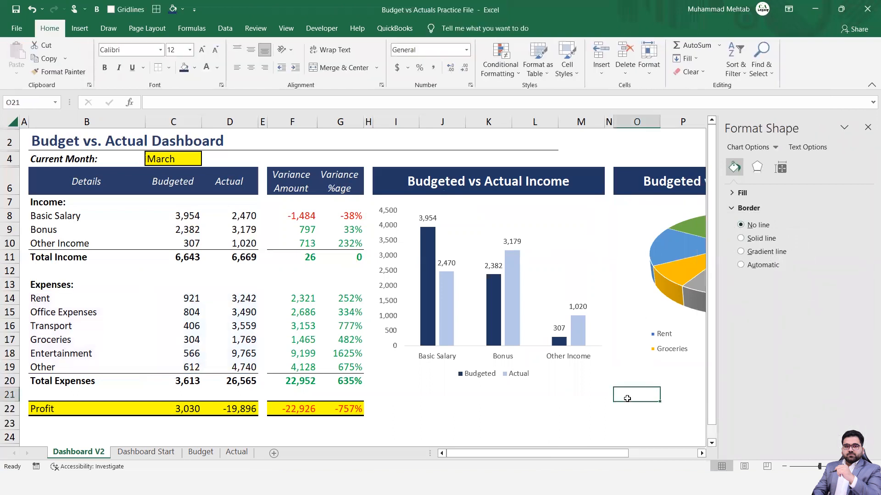
{"action": "left_click", "coordinate": [866, 128]}
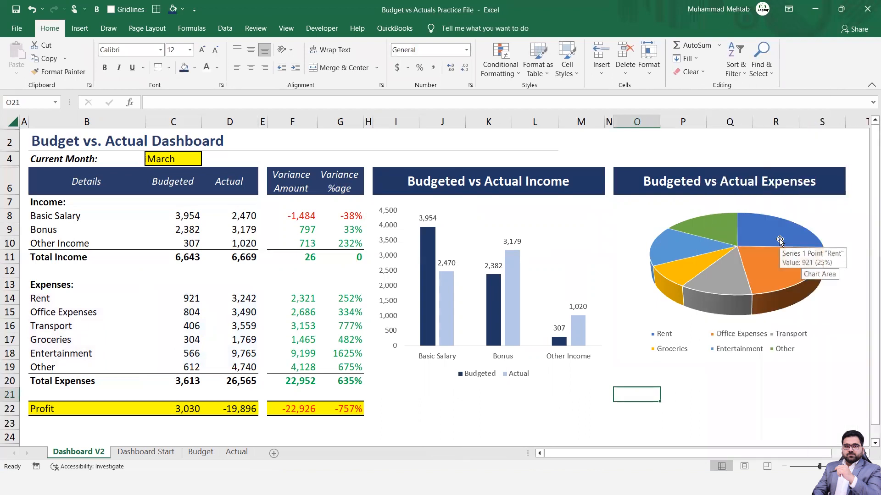
Fill the Rent slice of the expenses pie chart with the darkest theme blue.
{"action": "left_click", "coordinate": [751, 242]}
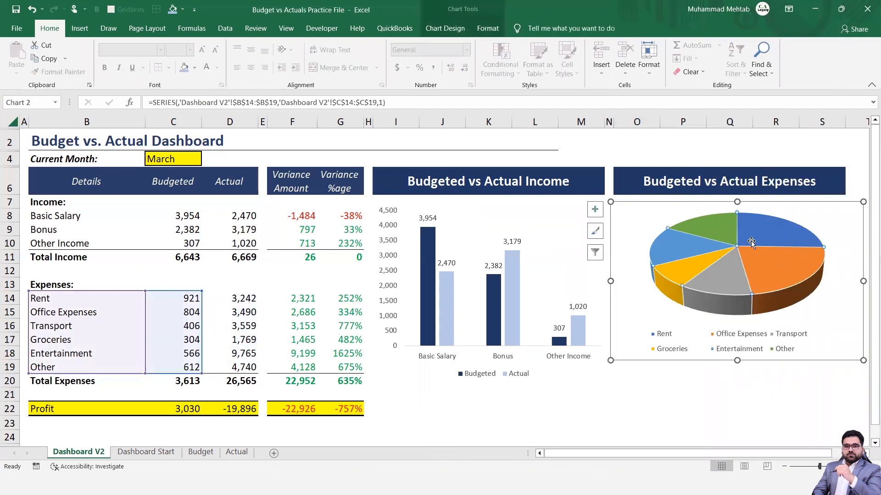
{"action": "double_click", "coordinate": [733, 257]}
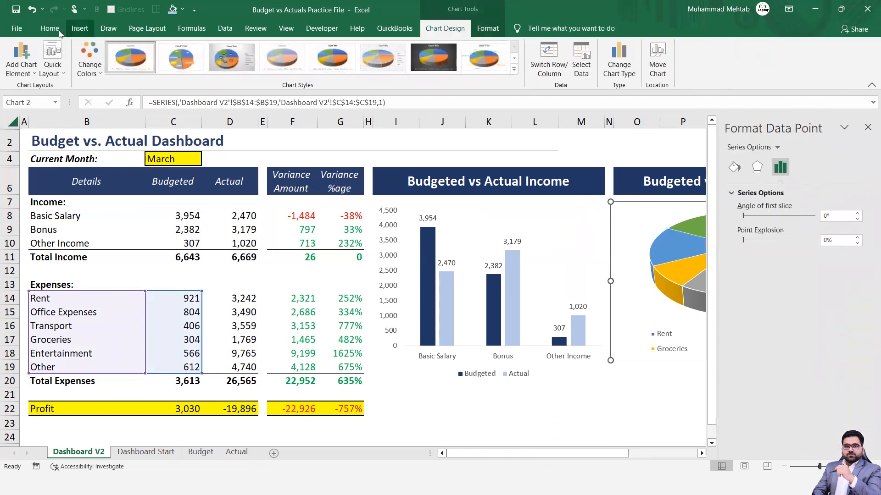
{"action": "left_click", "coordinate": [59, 33]}
{"action": "left_click", "coordinate": [196, 69]}
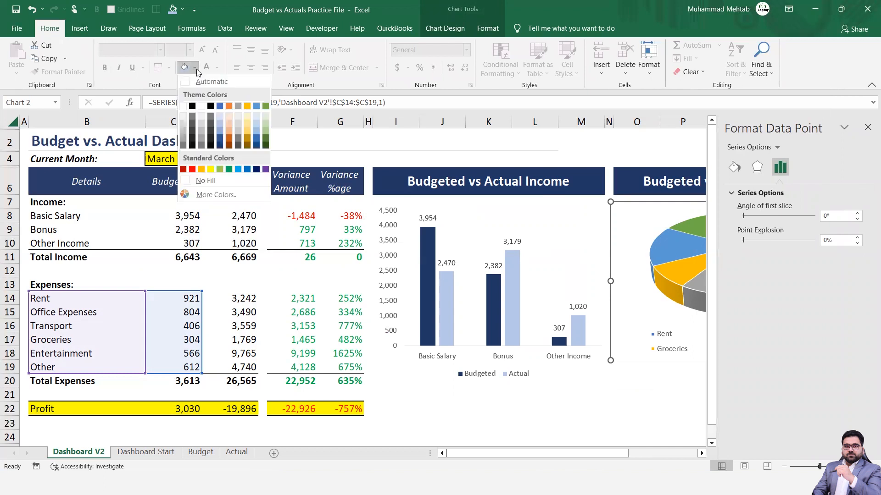
{"action": "left_click", "coordinate": [219, 147]}
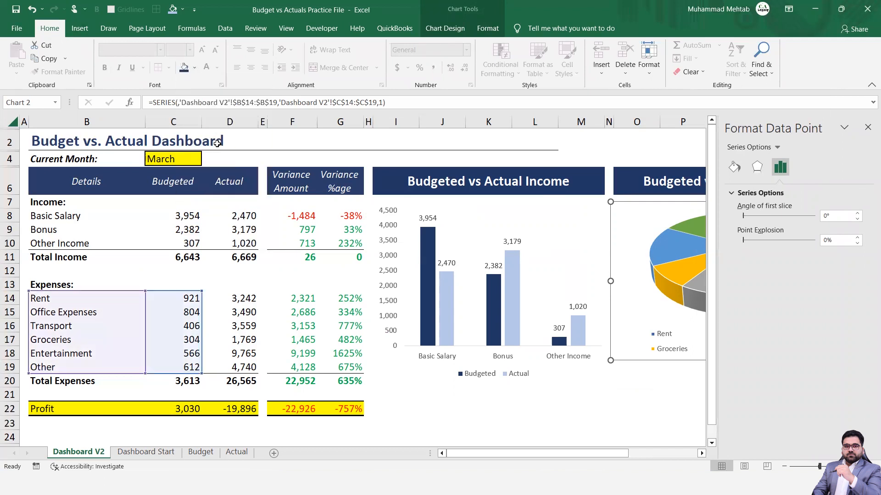
{"action": "left_click", "coordinate": [868, 127]}
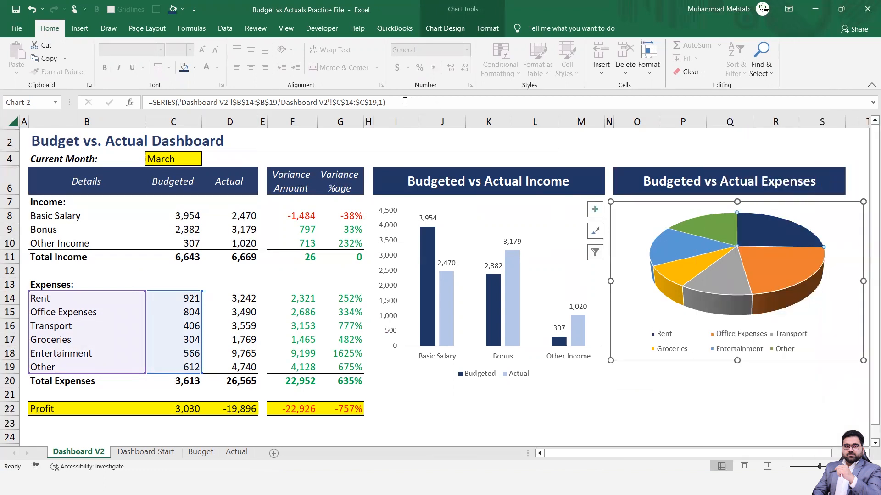
Apply chart Style 5 to the expenses pie chart and close the formatting pane.
{"action": "left_click", "coordinate": [694, 248]}
{"action": "double_click", "coordinate": [757, 255]}
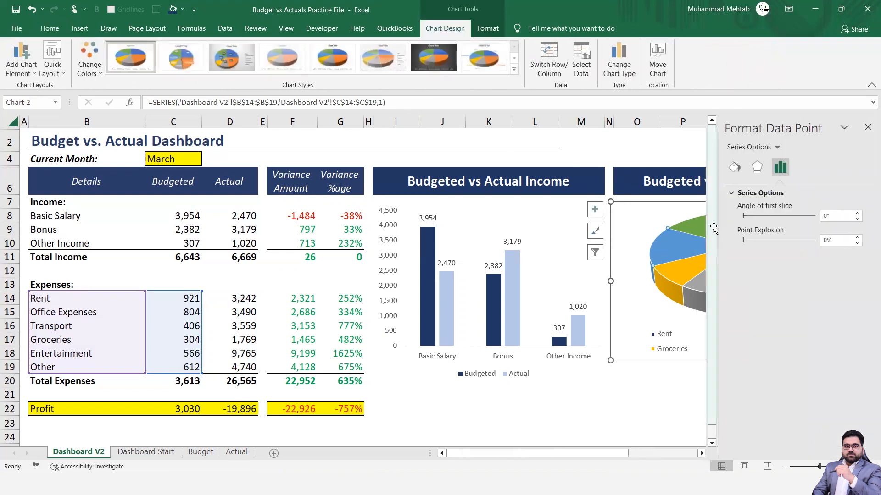
{"action": "left_click", "coordinate": [516, 70]}
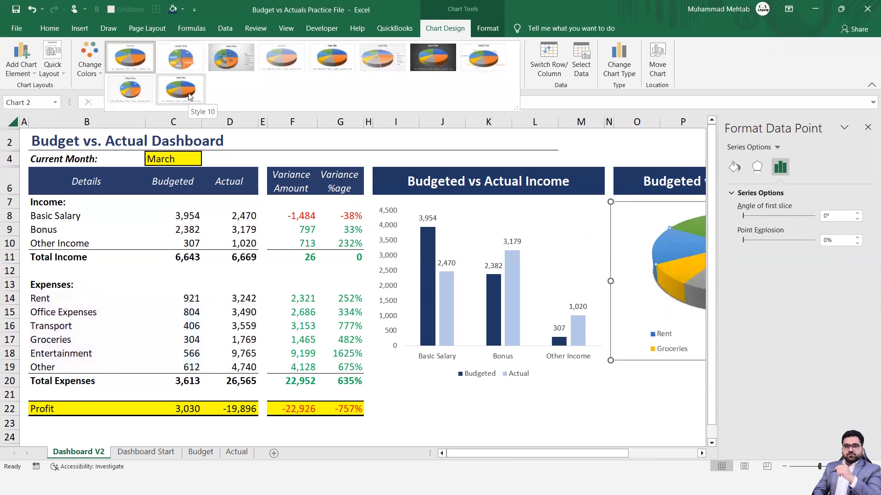
{"action": "left_click", "coordinate": [321, 64]}
{"action": "left_click", "coordinate": [545, 395]}
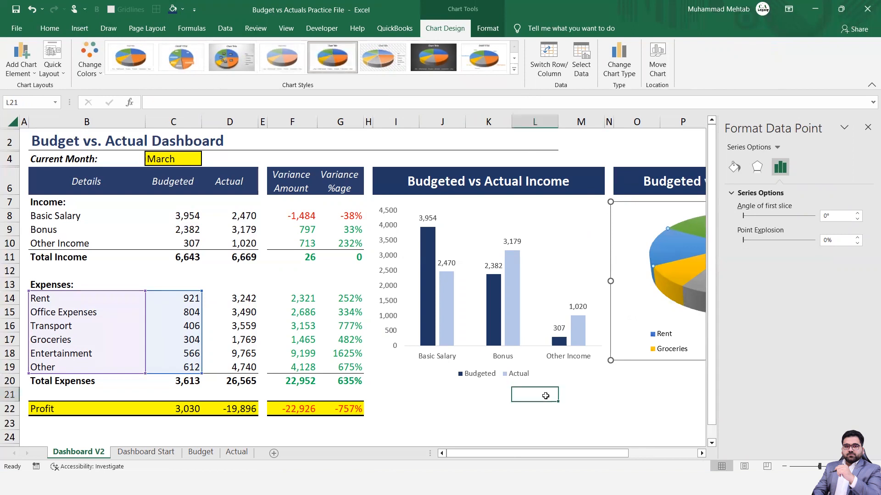
{"action": "left_click", "coordinate": [867, 127]}
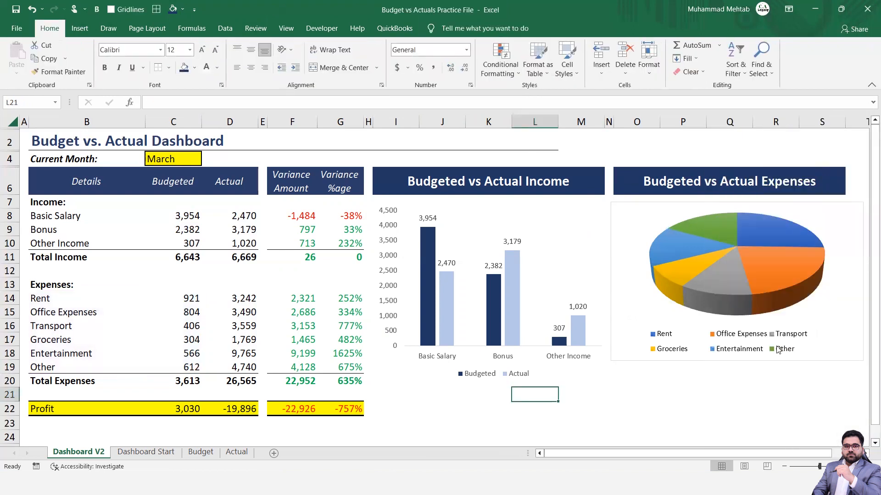
Set the current month in C4 to May and format the Total Income variance in G11 as a percentage.
{"action": "mouse_move", "coordinate": [791, 258]}
{"action": "left_click", "coordinate": [185, 158]}
{"action": "left_click", "coordinate": [207, 162]}
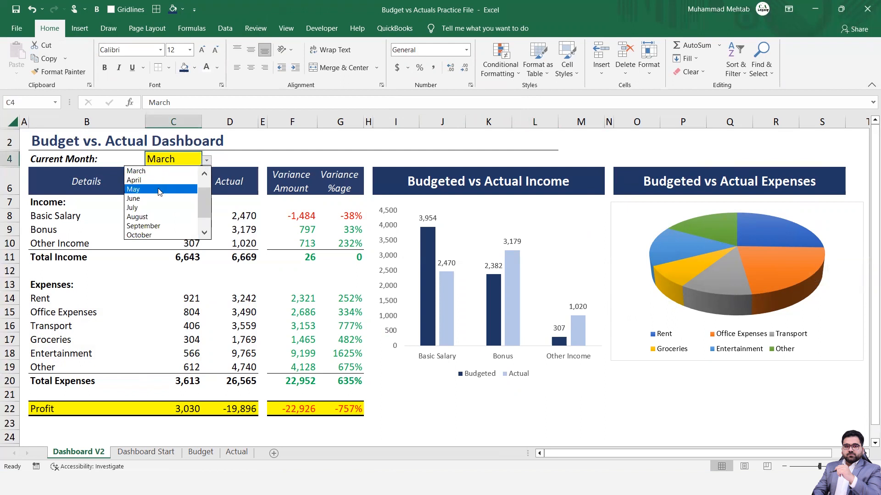
{"action": "left_click", "coordinate": [159, 189]}
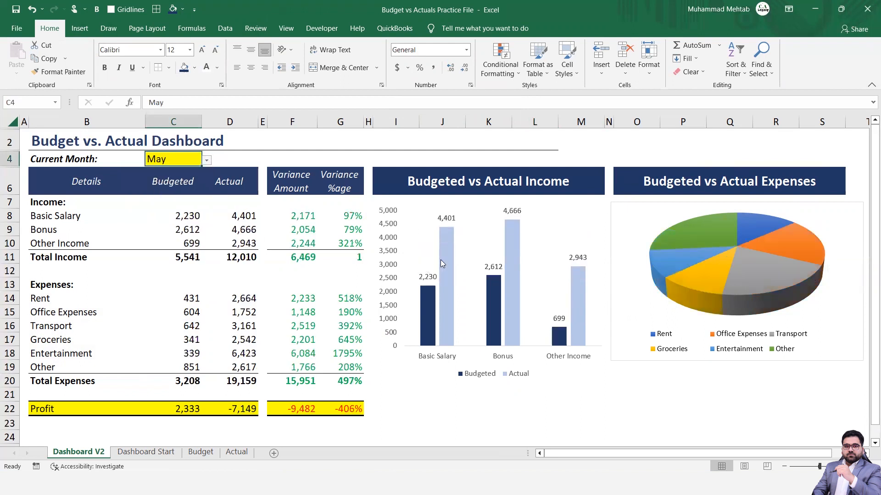
{"action": "left_click", "coordinate": [353, 263]}
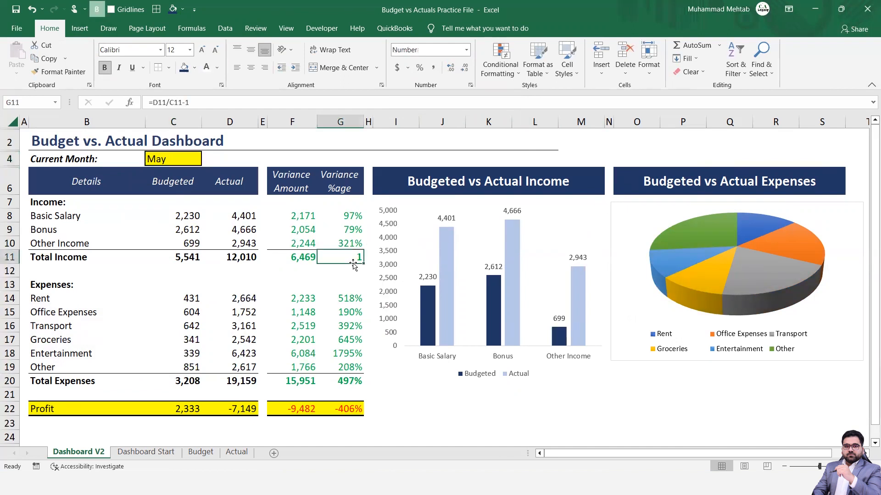
{"action": "left_click", "coordinate": [419, 69]}
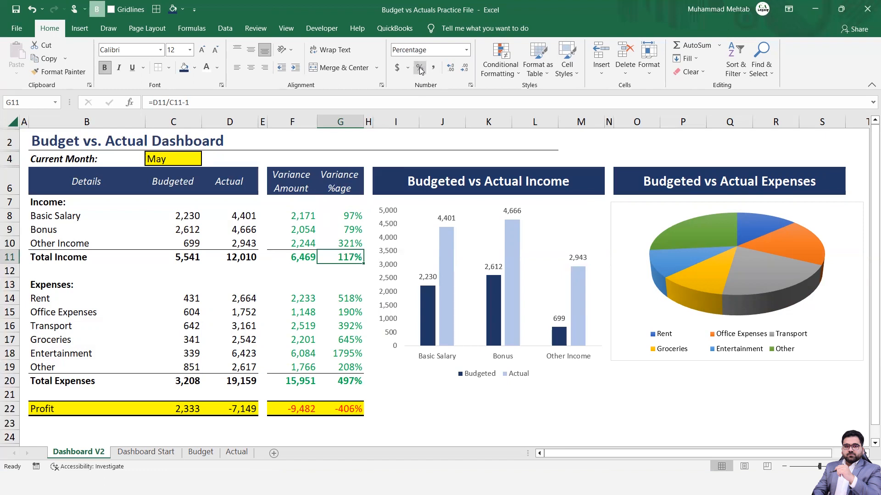
Set the current month in C4 to June.
{"action": "left_click", "coordinate": [190, 161]}
{"action": "left_click", "coordinate": [206, 161]}
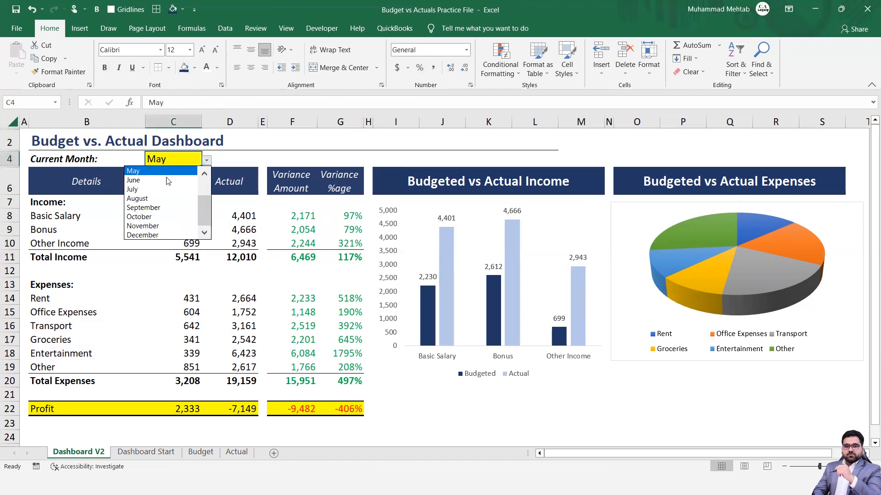
{"action": "left_click", "coordinate": [153, 182]}
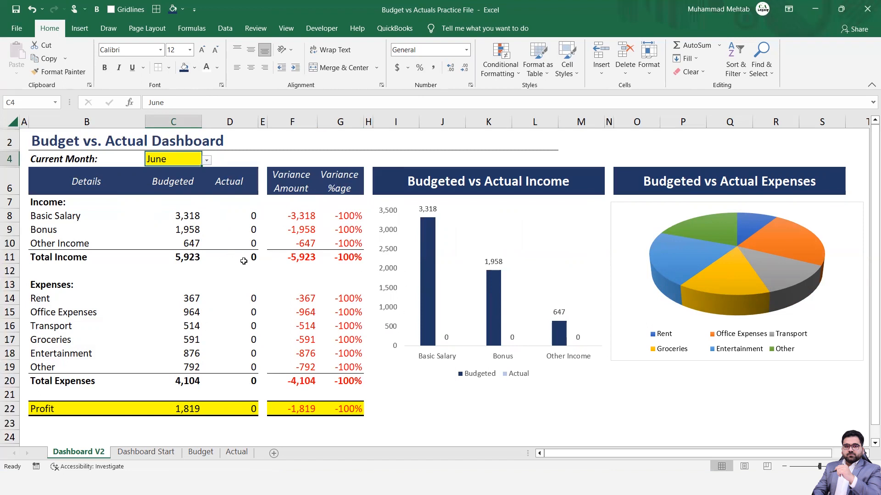
On the Actual sheet, enter June as the month in C61, the first empty row below the May entries.
{"action": "left_click", "coordinate": [237, 452]}
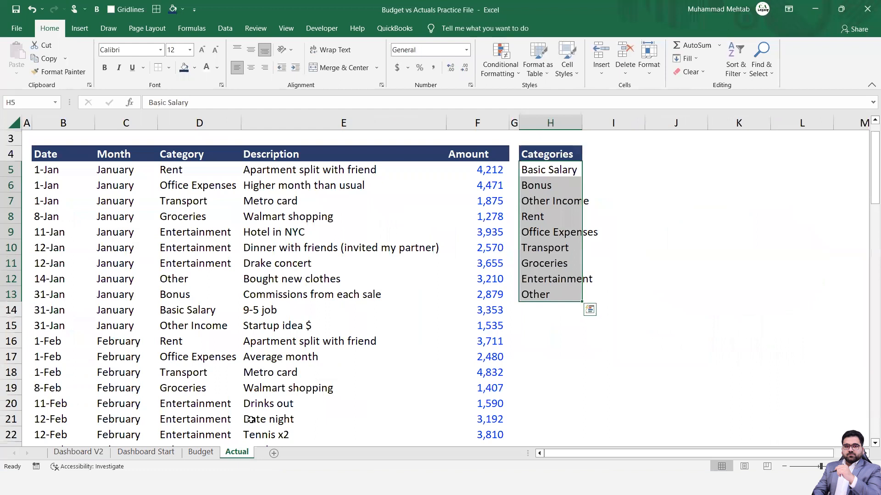
{"action": "left_click", "coordinate": [99, 401]}
{"action": "key", "text": "ctrl+Down"}
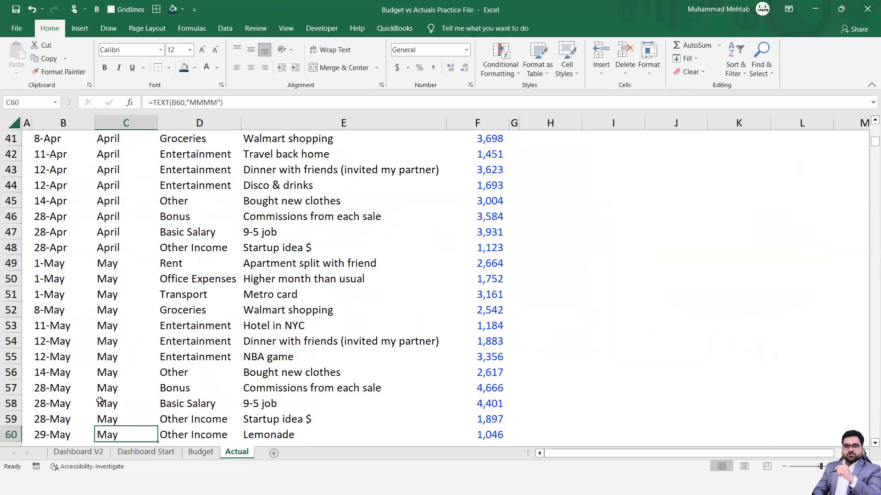
{"action": "key", "text": "Down"}
{"action": "key", "text": "Down"}
{"action": "key", "text": "Up"}
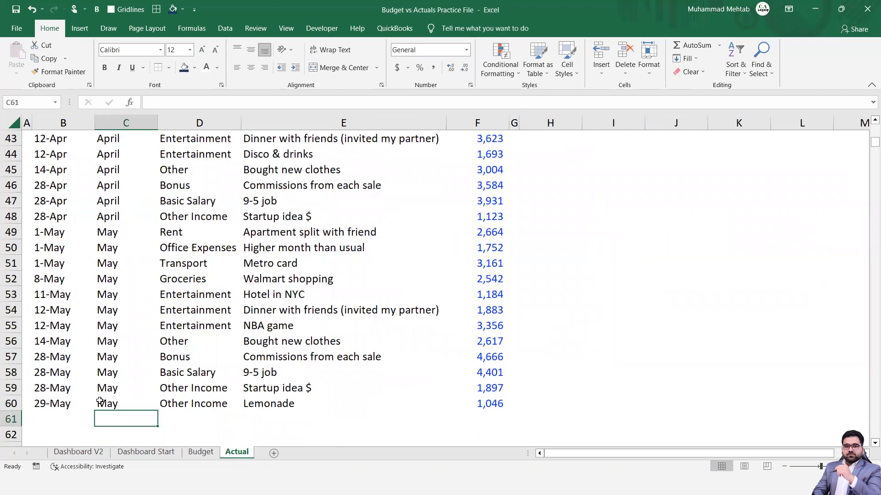
{"action": "type", "text": "Ju"}
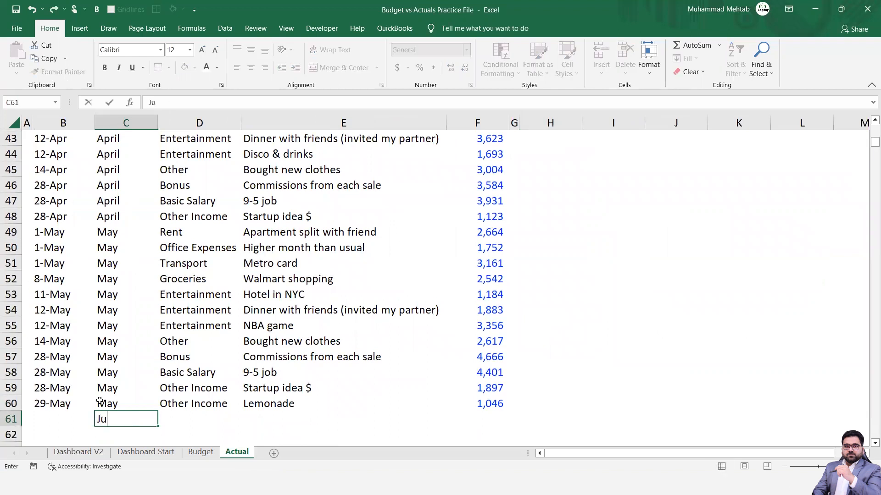
{"action": "type", "text": "ne"}
{"action": "key", "text": "Return"}
{"action": "key", "text": "Up"}
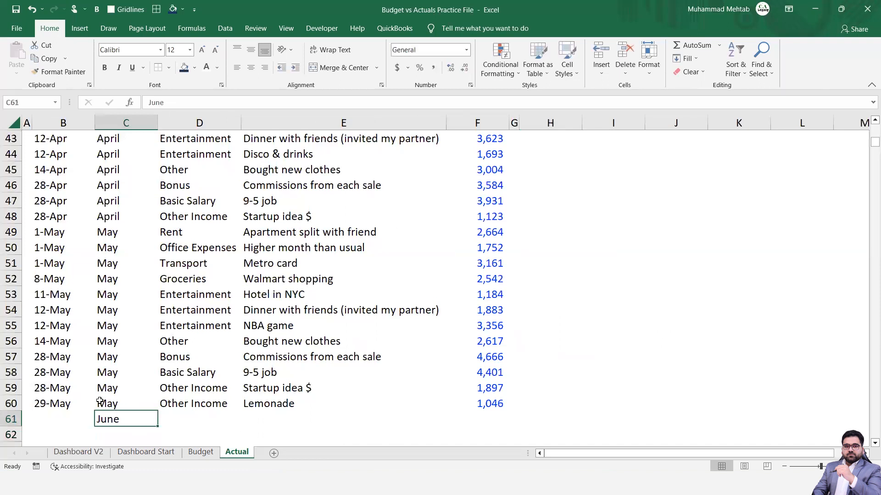
Complete row 61 with the category Other Income, the description Fresh and the amount 9999999.
{"action": "key", "text": "Right"}
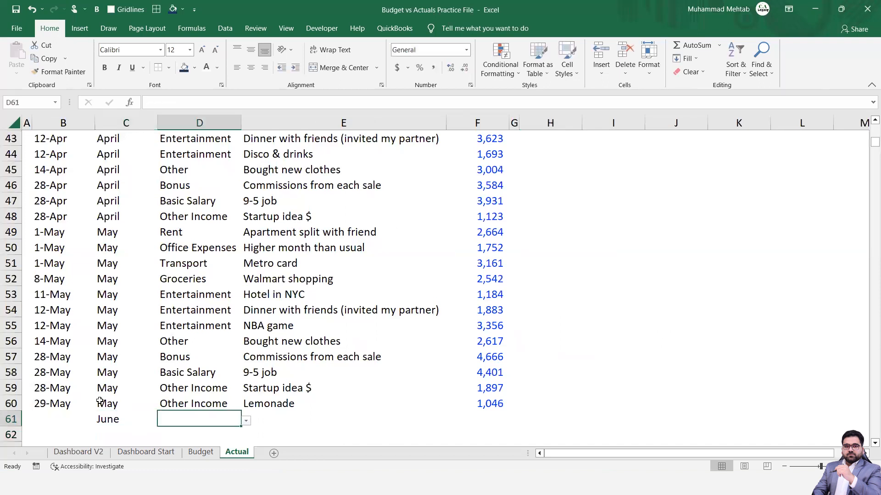
{"action": "left_click", "coordinate": [247, 421]}
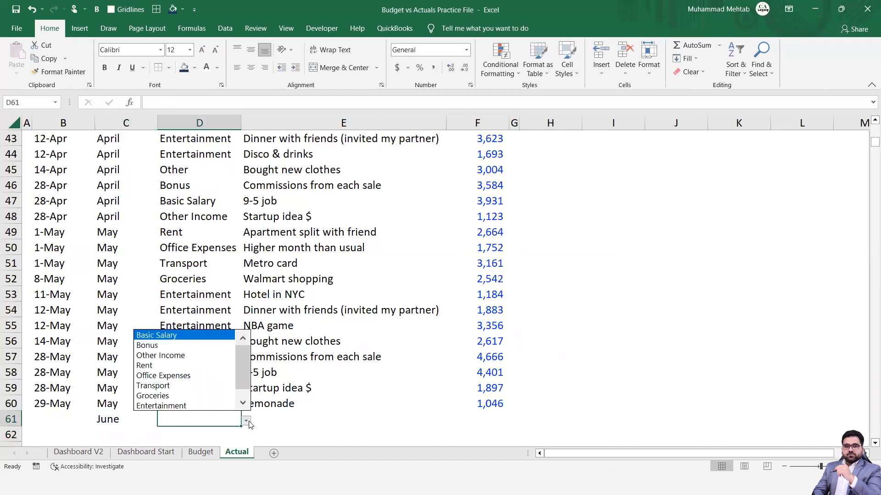
{"action": "left_click", "coordinate": [166, 362]}
{"action": "left_click", "coordinate": [278, 418]}
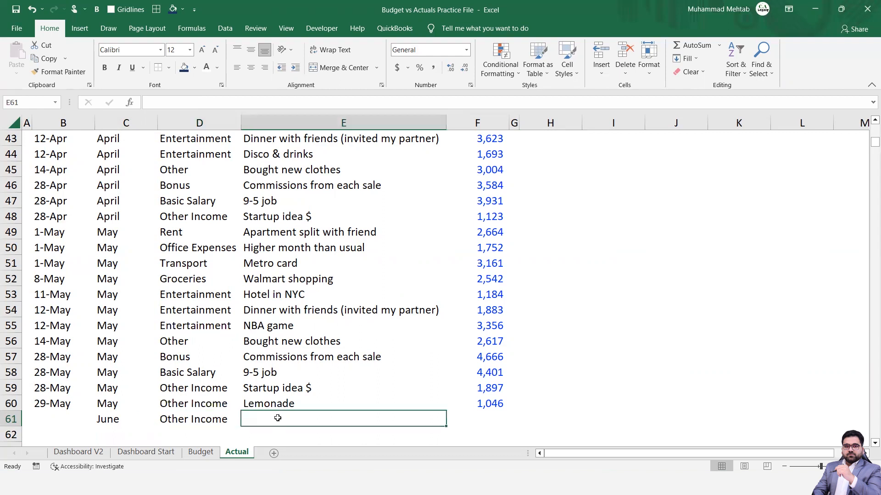
{"action": "type", "text": "Fresh"}
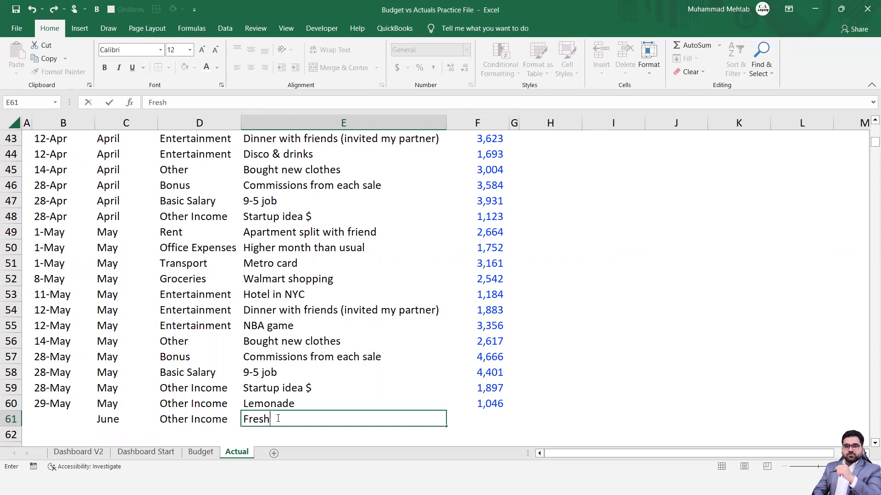
{"action": "left_click", "coordinate": [486, 421]}
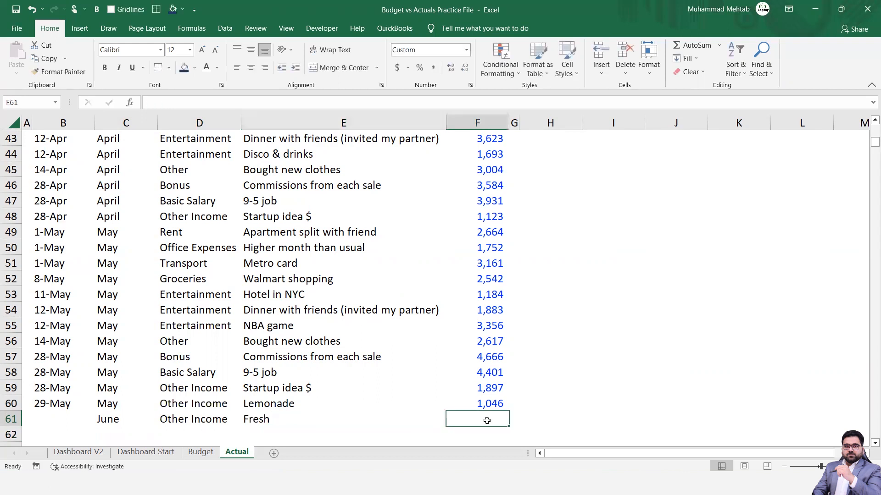
{"action": "type", "text": "9999999"}
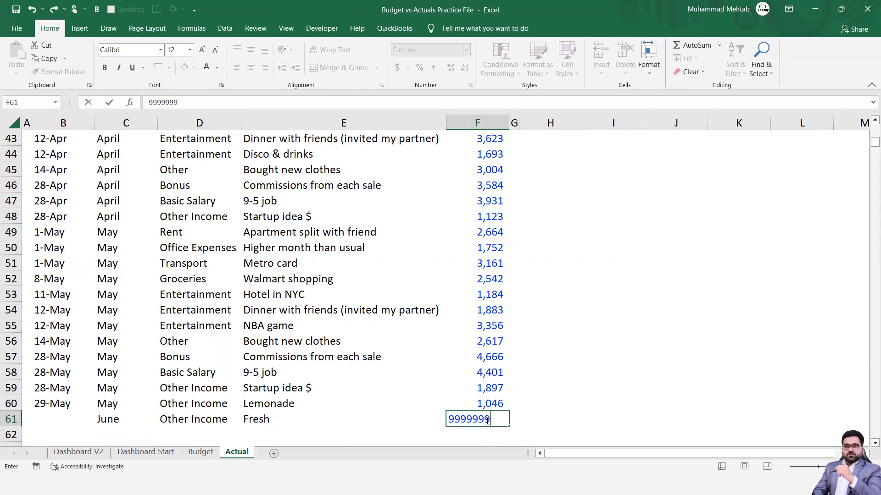
{"action": "key", "text": "Return"}
On the Dashboard V2 sheet, widen column G slightly to fit the Other Income variance percentage.
{"action": "left_click", "coordinate": [78, 452]}
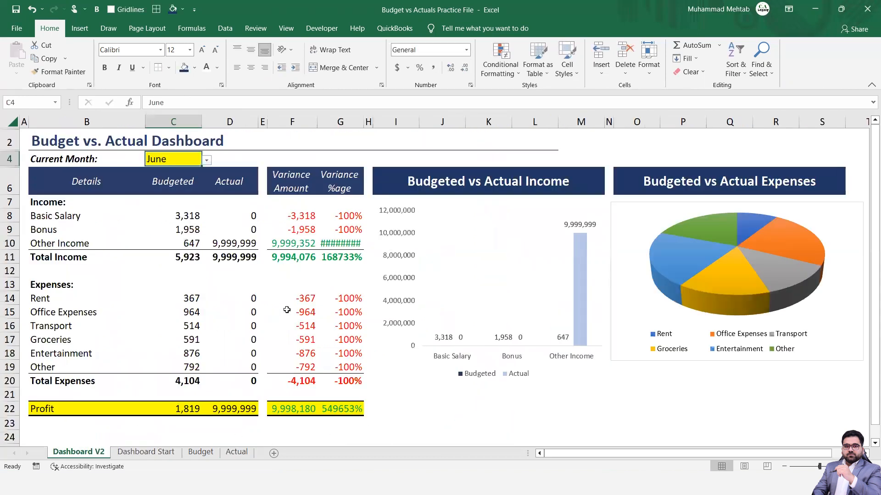
{"action": "left_click_drag", "start_coordinate": [358, 124], "coordinate": [362, 124]}
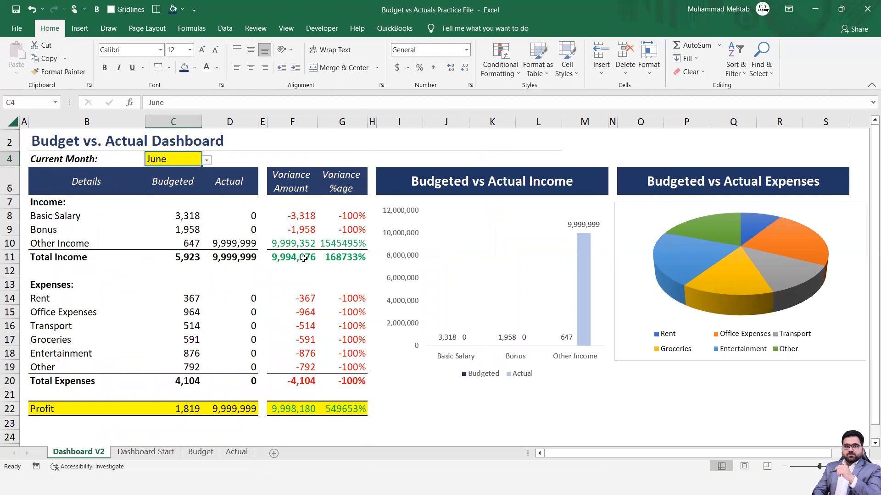
On the Actual sheet, enter June as the month in C62 and choose Basic Salary as the category in D62.
{"action": "left_click", "coordinate": [236, 453]}
{"action": "left_click", "coordinate": [114, 431]}
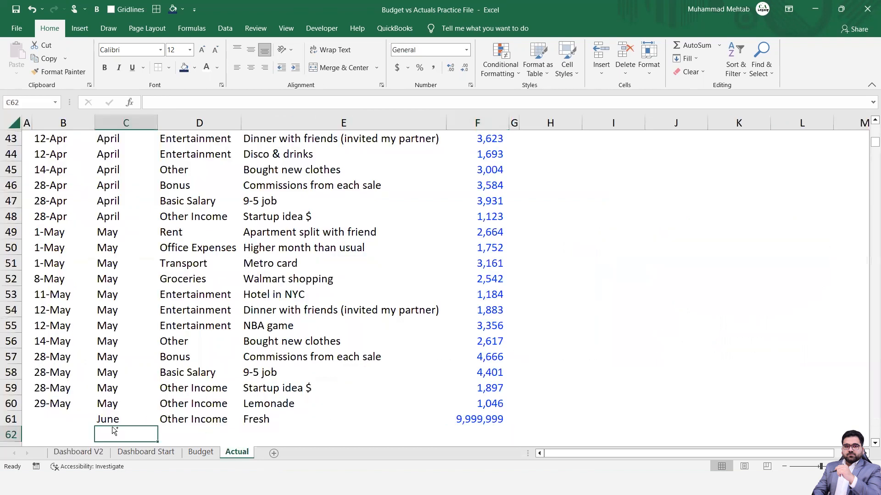
{"action": "type", "text": "June"}
{"action": "left_click", "coordinate": [184, 434]}
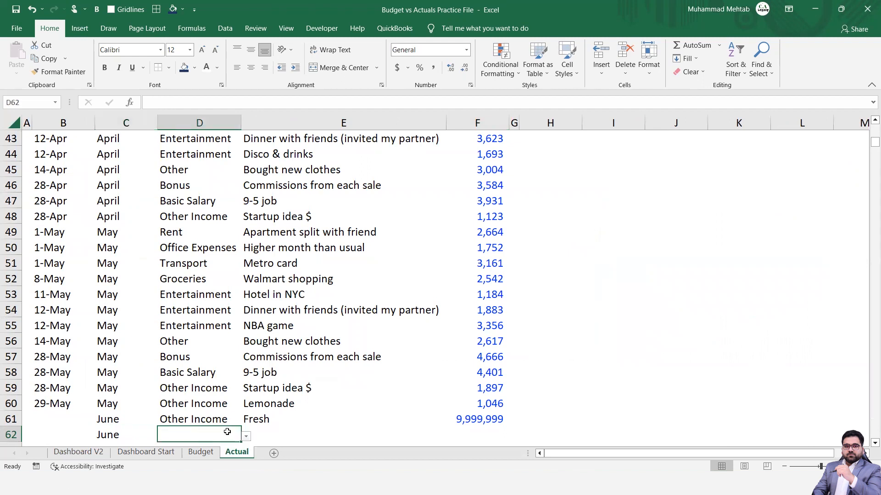
{"action": "left_click", "coordinate": [247, 438]}
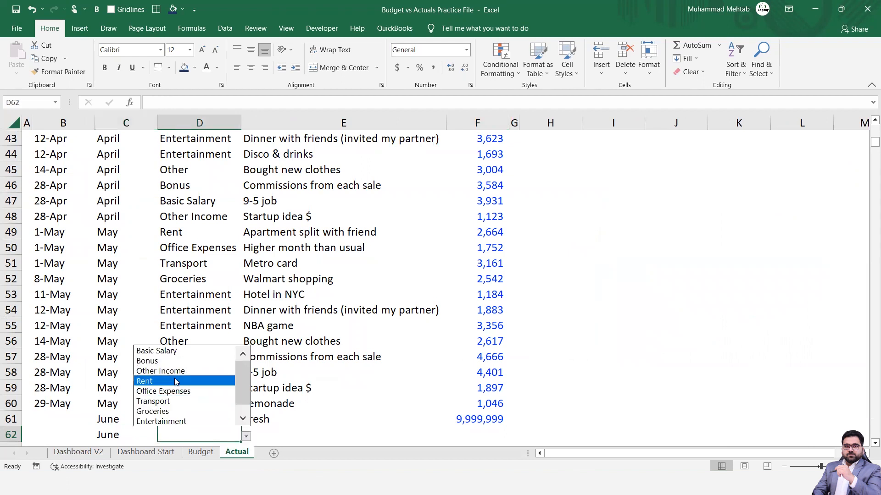
{"action": "left_click", "coordinate": [158, 351]}
Complete row 62 with the description abd and the amount 50000.
{"action": "left_click", "coordinate": [267, 432]}
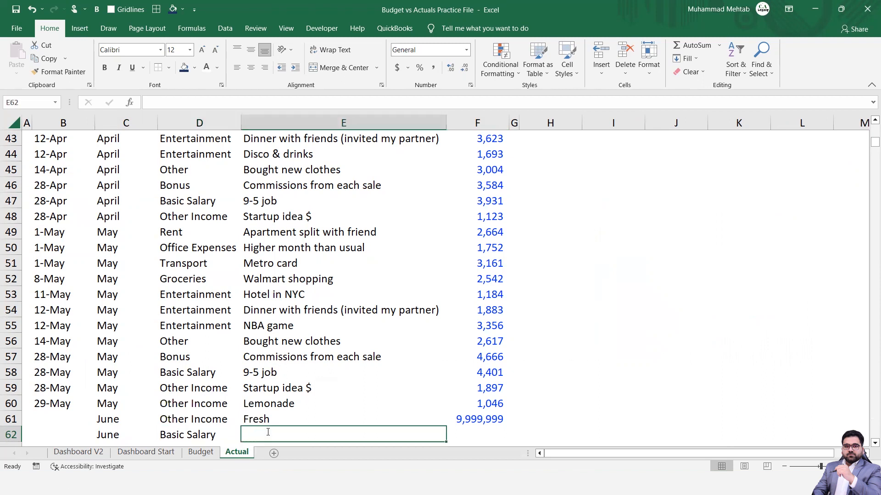
{"action": "type", "text": "abd"}
{"action": "key", "text": "Tab"}
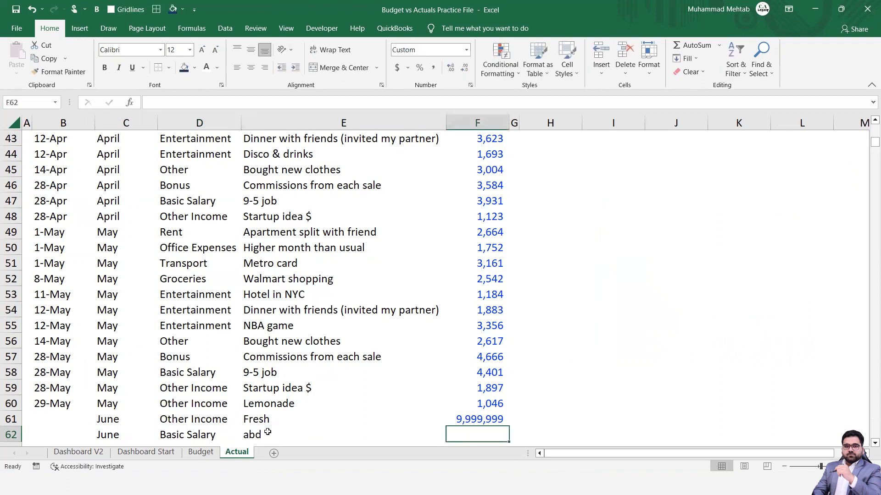
{"action": "type", "text": "50000"}
{"action": "key", "text": "Return"}
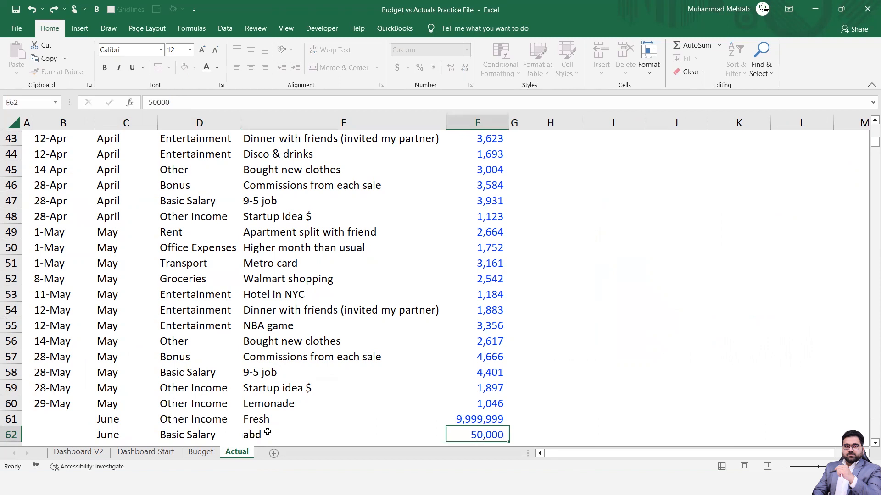
Change the Basic Salary amount in F62 to 5000 and the Other Income amount in F61 to 2500.
{"action": "key", "text": "Up"}
{"action": "key", "text": "Right"}
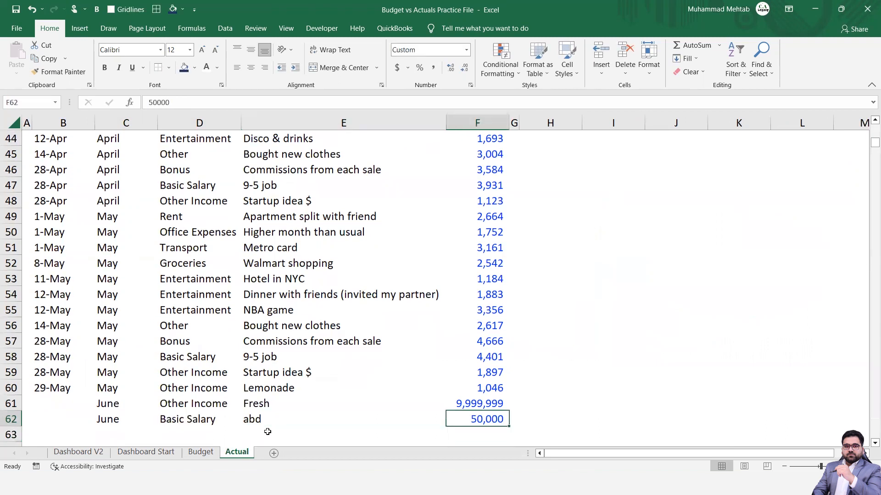
{"action": "type", "text": "5,000"}
{"action": "key", "text": "Return"}
{"action": "key", "text": "Up"}
{"action": "key", "text": "Up"}
{"action": "type", "text": "2"}
{"action": "type", "text": "500"}
{"action": "key", "text": "Return"}
Copy the month June down into C63 and choose Office Expenses as the category in D63.
{"action": "key", "text": "Left"}
{"action": "key", "text": "Left"}
{"action": "key", "text": "Left"}
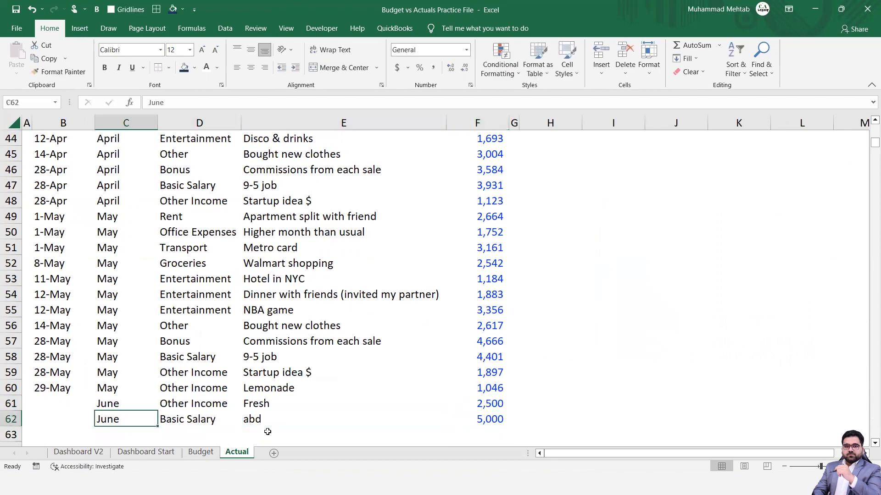
{"action": "key", "text": "Down"}
{"action": "key", "text": "ctrl+d"}
{"action": "left_click", "coordinate": [215, 433]}
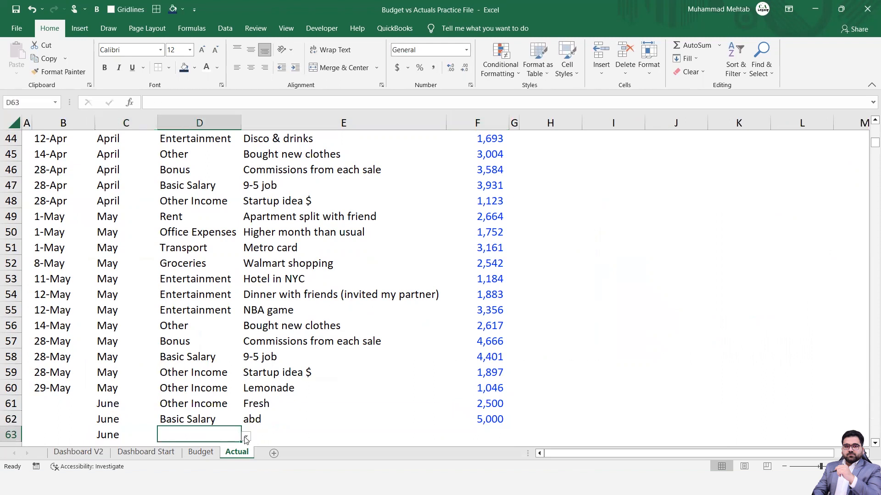
{"action": "left_click", "coordinate": [246, 438]}
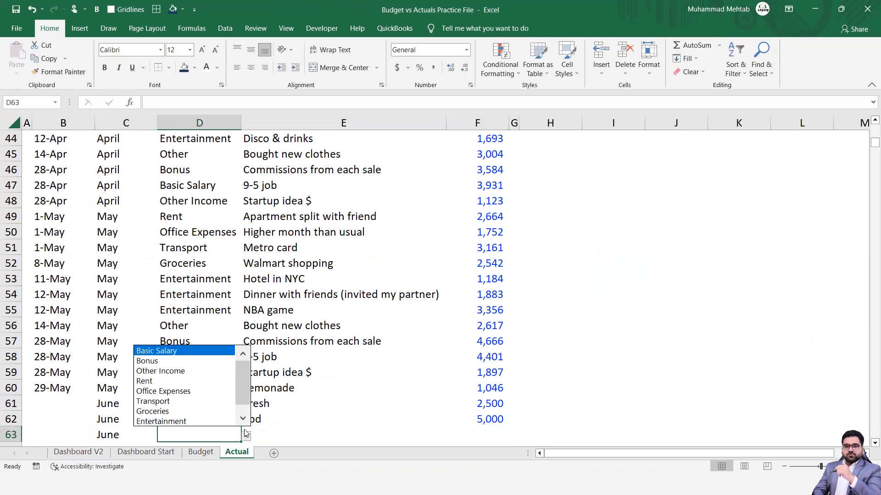
{"action": "left_click", "coordinate": [158, 393]}
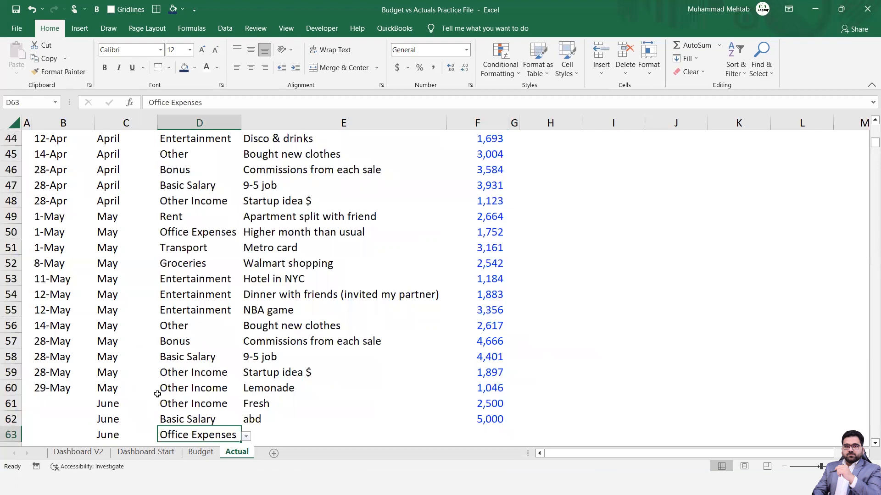
Complete row 63 with the description gsf and the amount 2500.
{"action": "left_click", "coordinate": [265, 437]}
{"action": "type", "text": "gsf"}
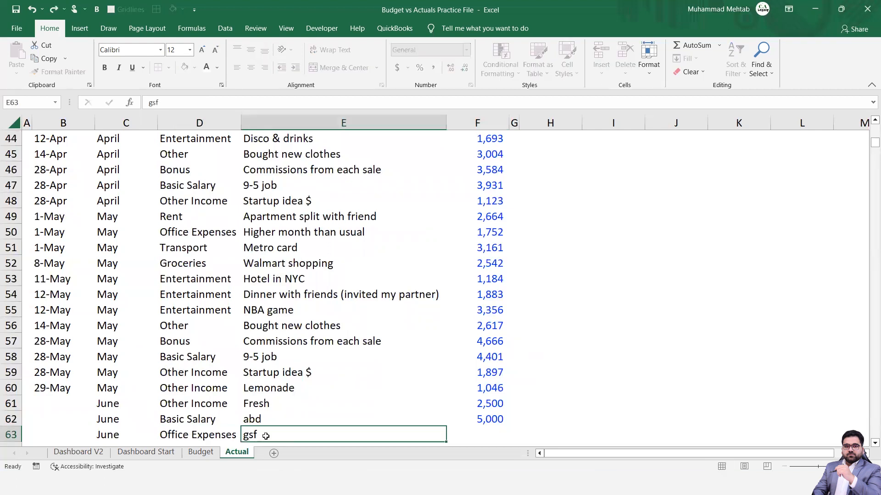
{"action": "key", "text": "Tab"}
{"action": "type", "text": "2500"}
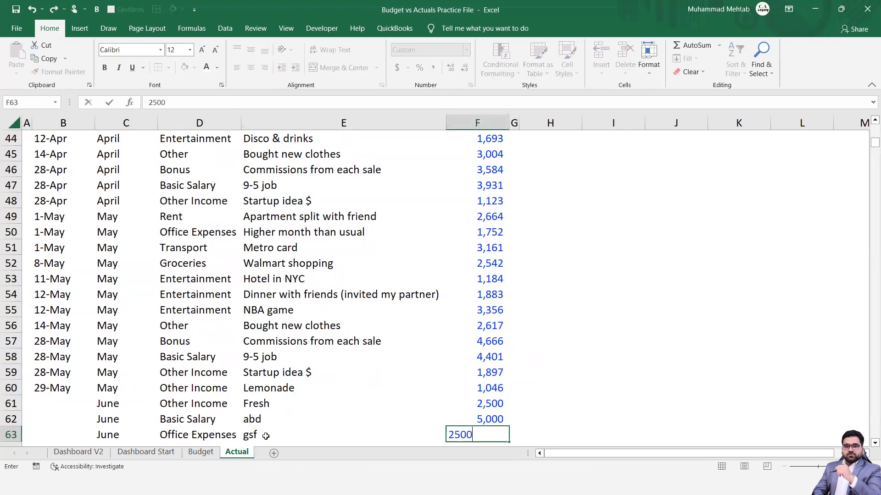
{"action": "key", "text": "Return"}
Enter June as the month in C64 and choose Rent as the category in D64.
{"action": "key", "text": "Left"}
{"action": "key", "text": "Left"}
{"action": "type", "text": "June"}
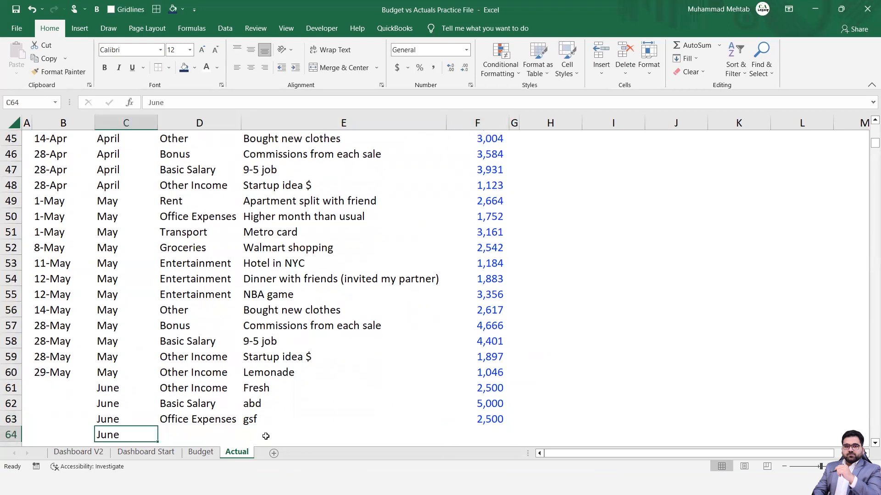
{"action": "key", "text": "Tab"}
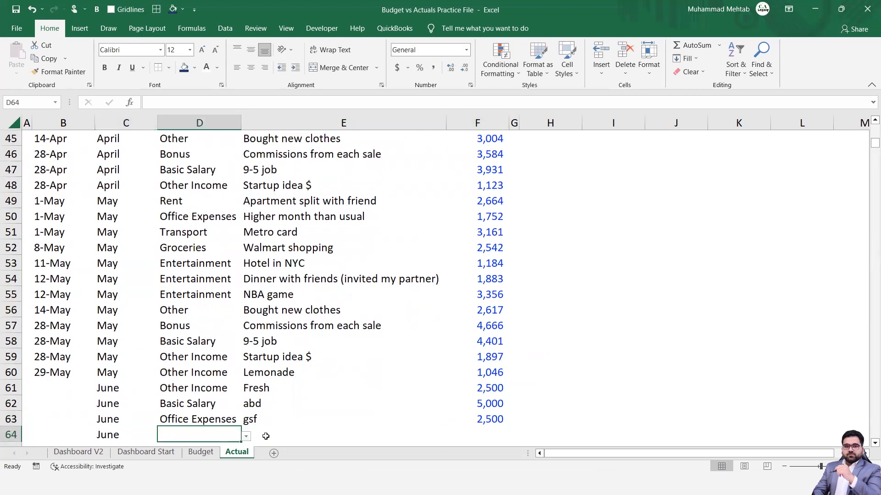
{"action": "left_click", "coordinate": [246, 437]}
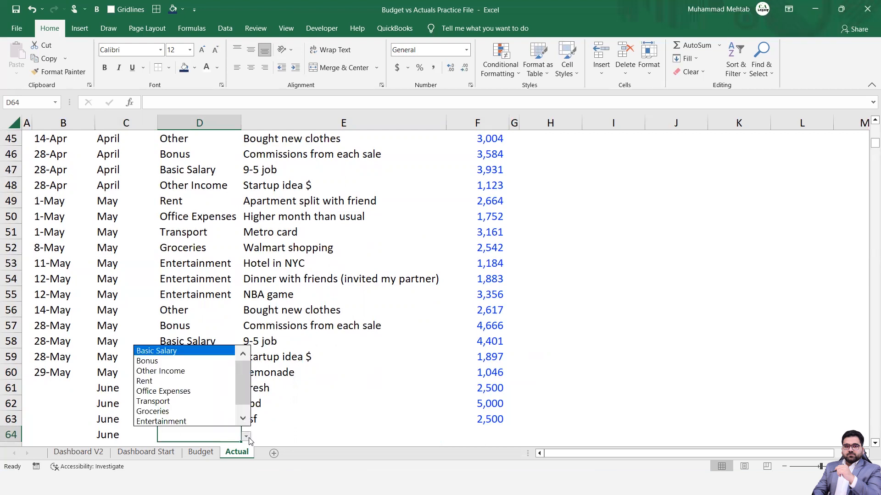
{"action": "left_click", "coordinate": [150, 382]}
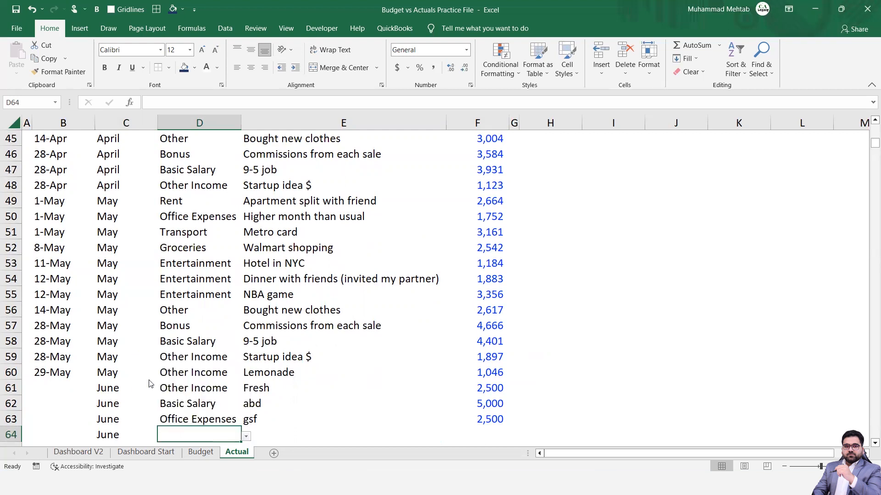
Complete row 64 with a first name as the description and the amount 5000.
{"action": "left_click", "coordinate": [266, 432]}
{"action": "type", "text": "ali"}
{"action": "key", "text": "Tab"}
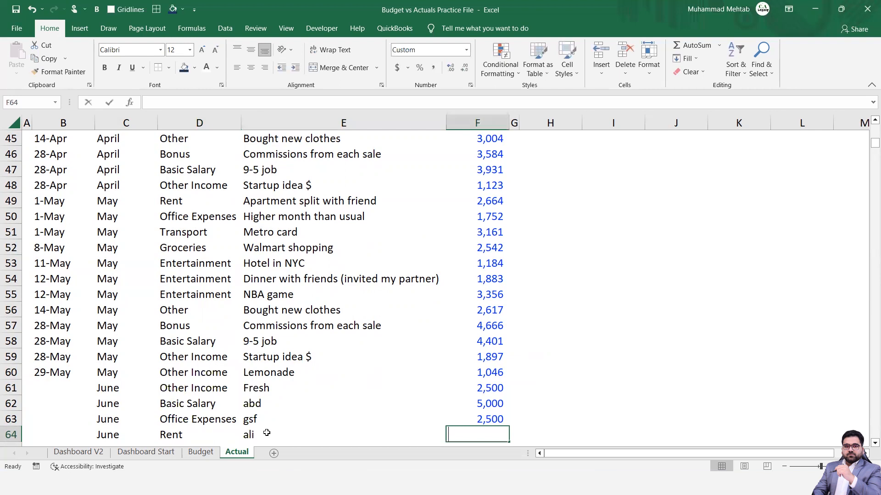
{"action": "type", "text": "5000"}
{"action": "key", "text": "Return"}
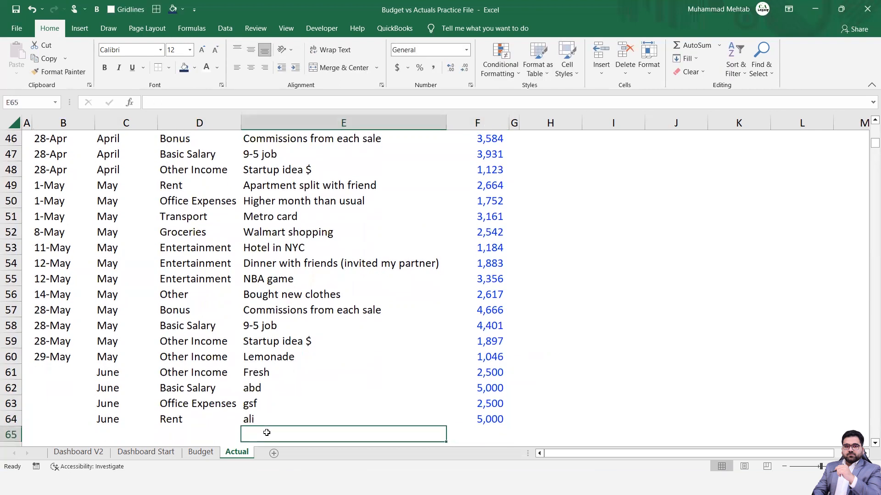
On the Dashboard V2 sheet, set the current month in C4 to January and select the expenses pie chart's data series.
{"action": "left_click", "coordinate": [93, 452]}
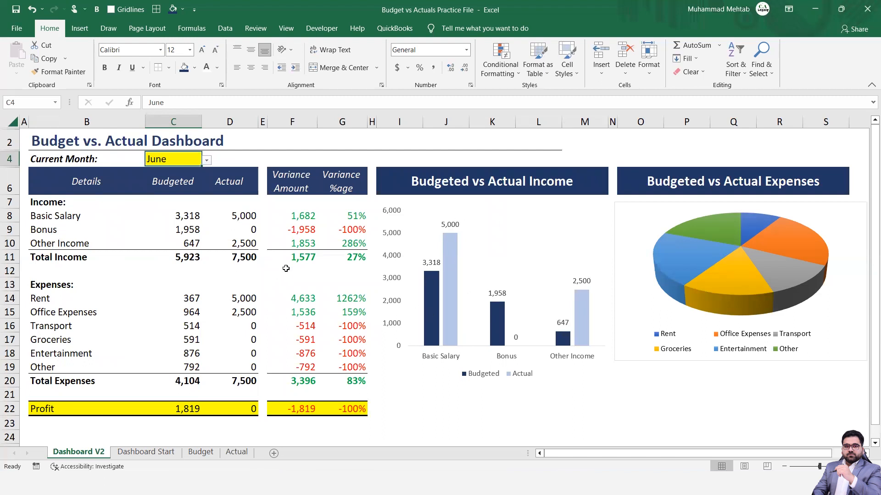
{"action": "left_click", "coordinate": [209, 166]}
{"action": "left_click", "coordinate": [196, 158]}
{"action": "left_click", "coordinate": [206, 161]}
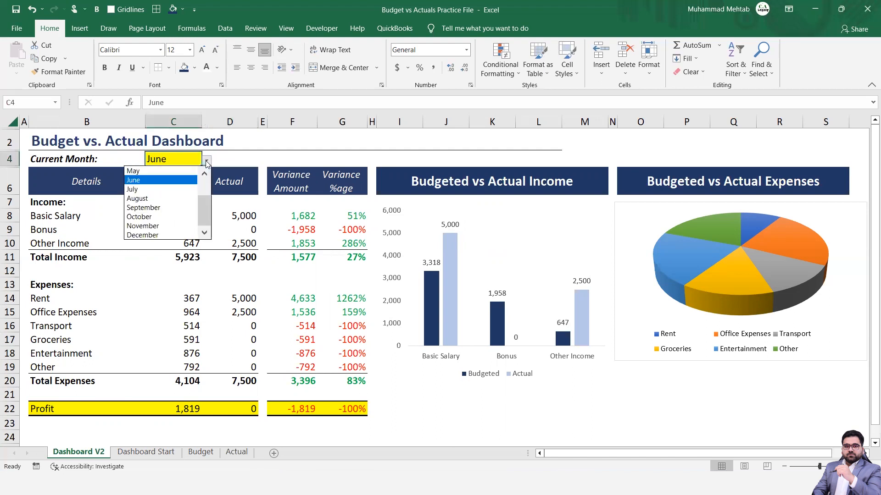
{"action": "left_click_drag", "start_coordinate": [203, 203], "coordinate": [204, 173]}
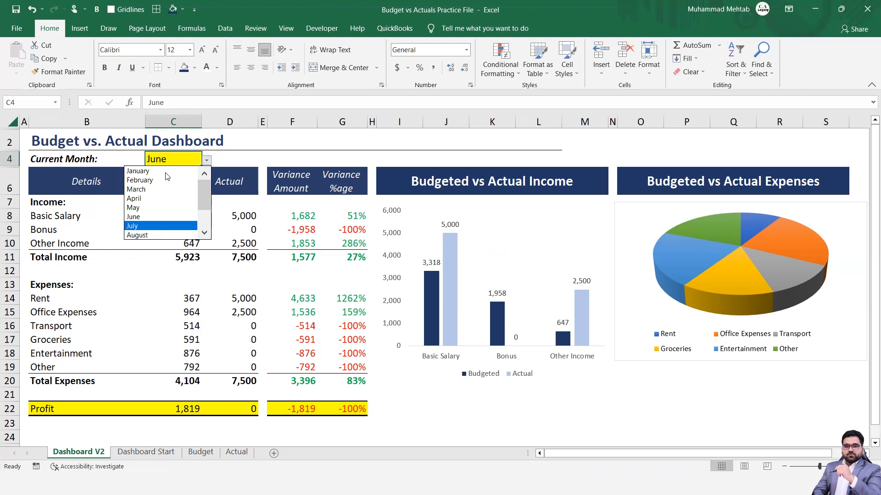
{"action": "left_click", "coordinate": [144, 174]}
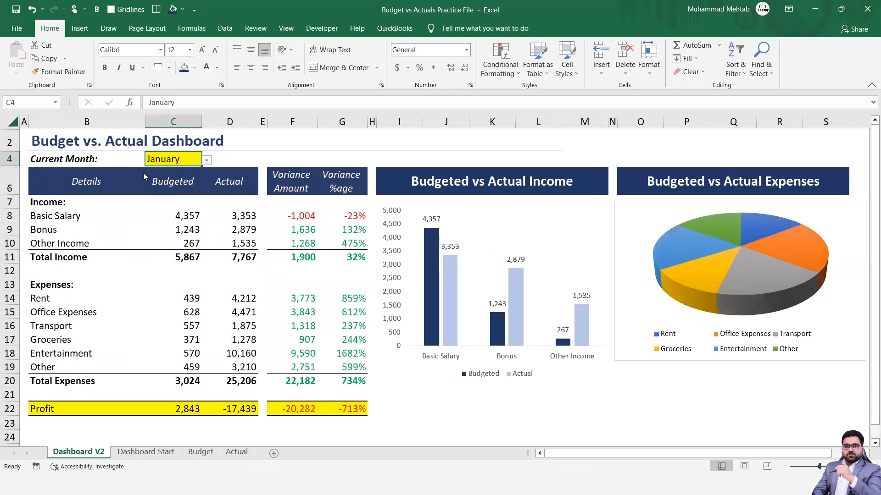
{"action": "left_click", "coordinate": [747, 235]}
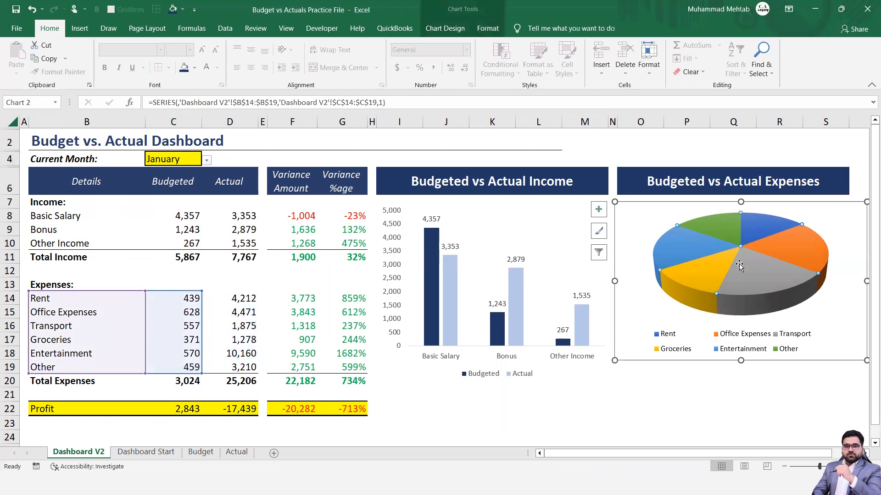
{"action": "mouse_move", "coordinate": [739, 264]}
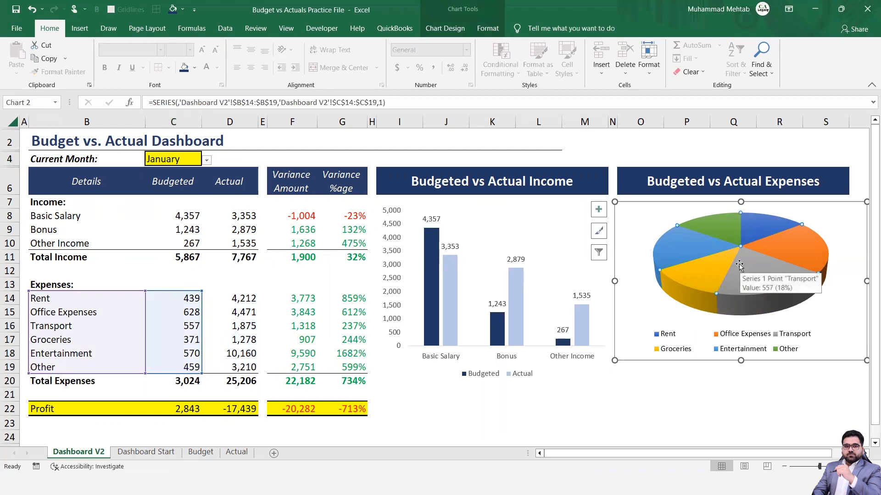